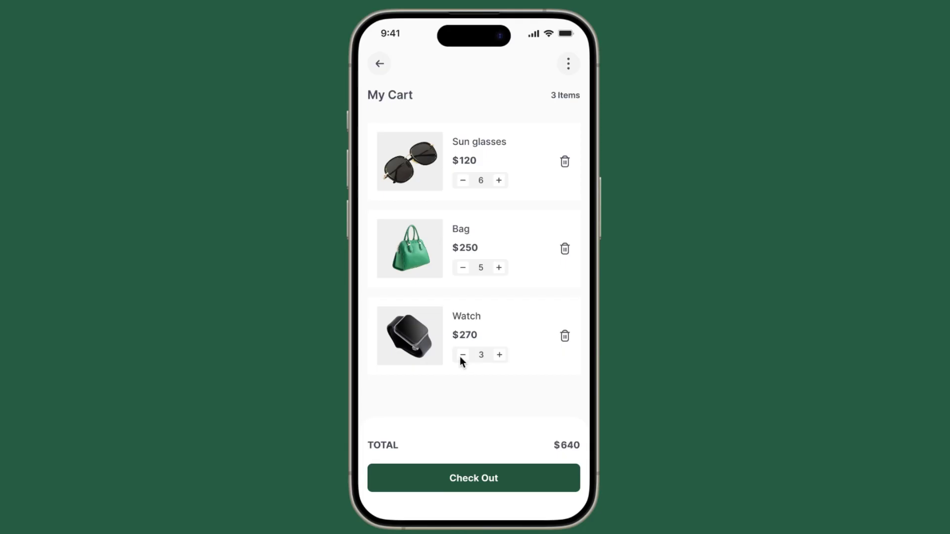
Step: In the cart prototype, reduce the watch quantity to 2, lower the bag quantity, and reduce the sunglasses quantity to 4
left_click(462, 355)
left_click(463, 268)
left_click(462, 267)
left_click(459, 175)
left_click(463, 180)
left_click(463, 180)
Step: Remove the bag, the sunglasses and the watch from the prototype cart
left_click(564, 249)
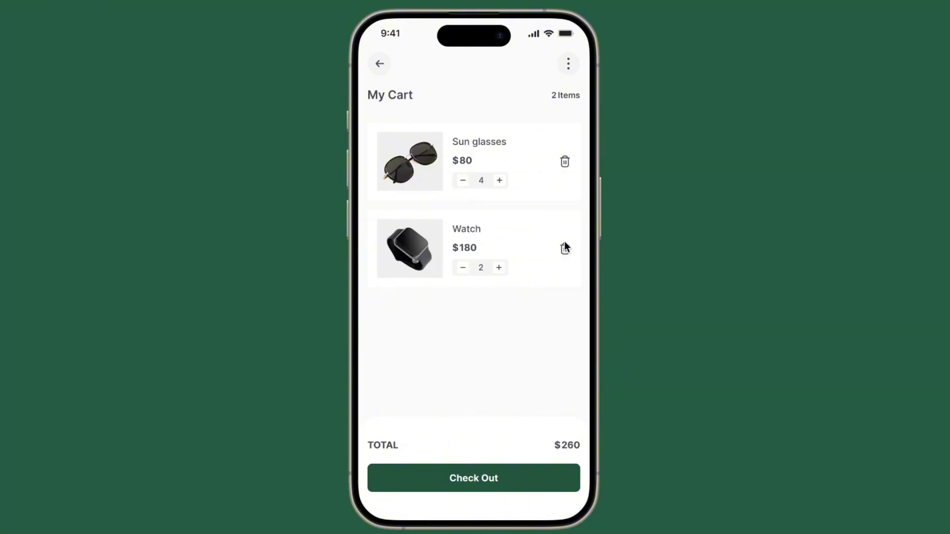
left_click(565, 162)
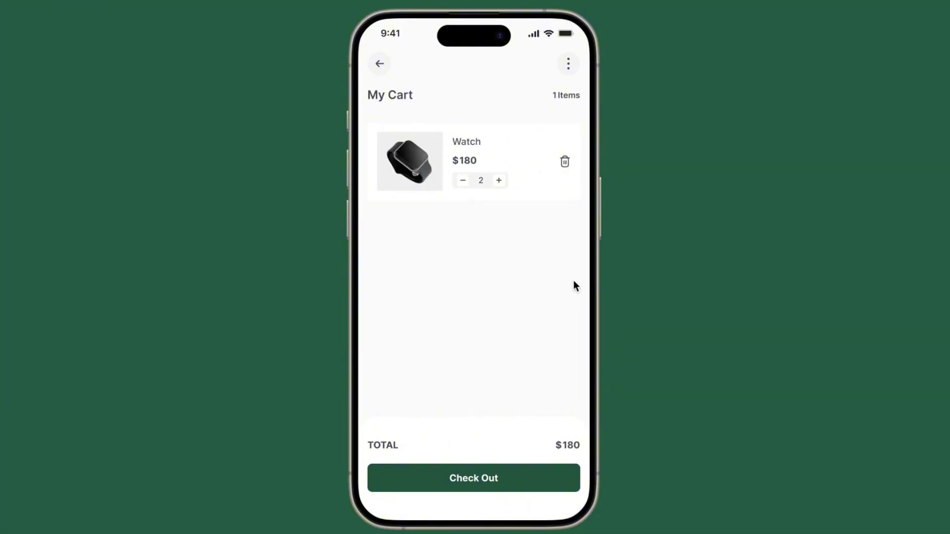
left_click(565, 161)
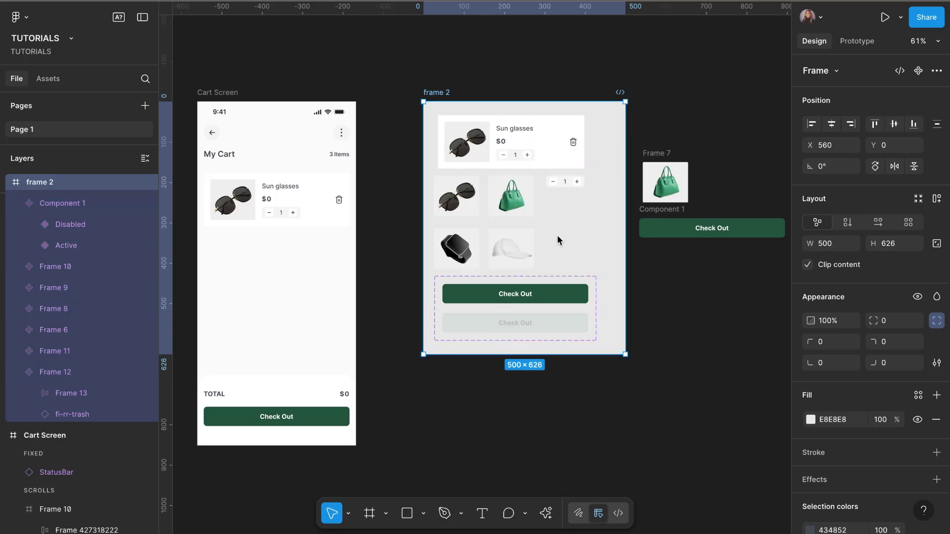
Step: Duplicate the standalone Check Out button outside frame 2, placing the copy directly below the original
scroll(687, 328, "right", 3)
scroll(663, 276, "up", 5)
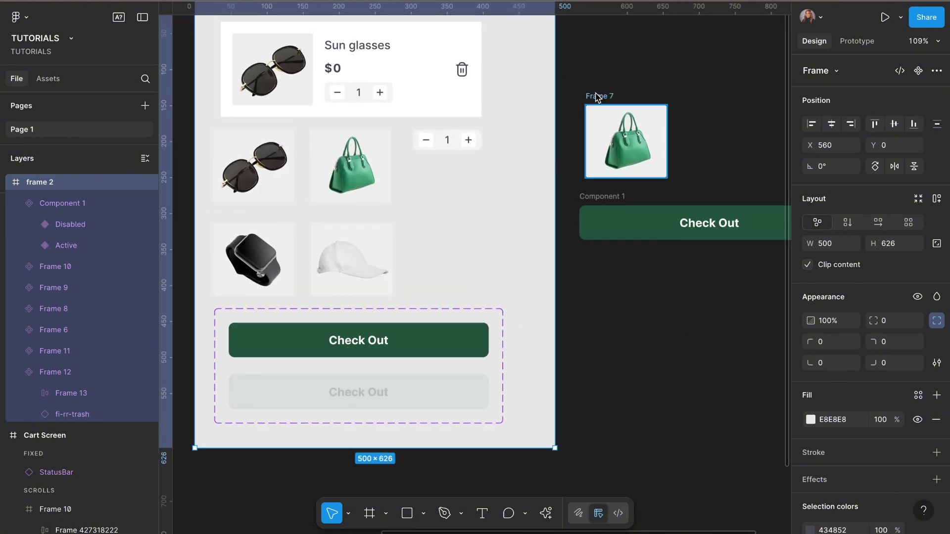
left_click(597, 96)
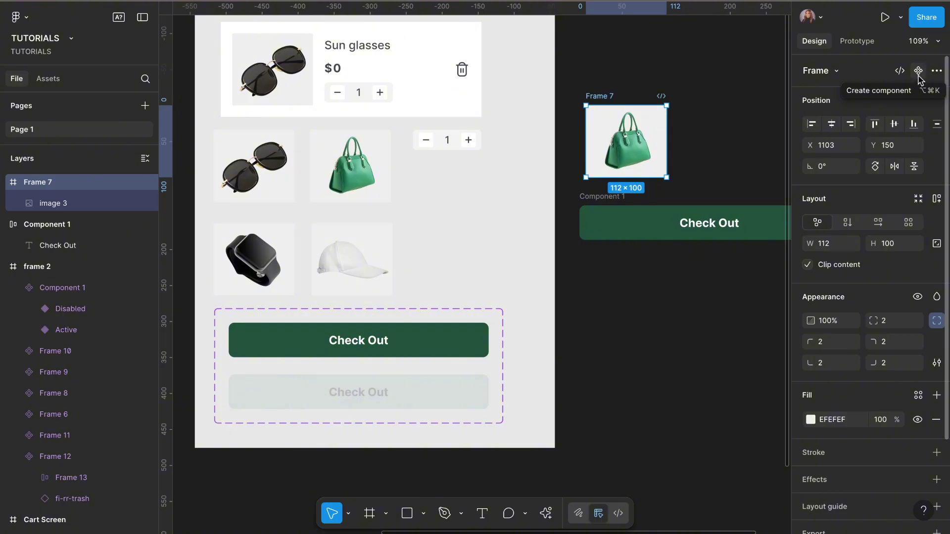
scroll(741, 119, "right", 3)
left_click(517, 193)
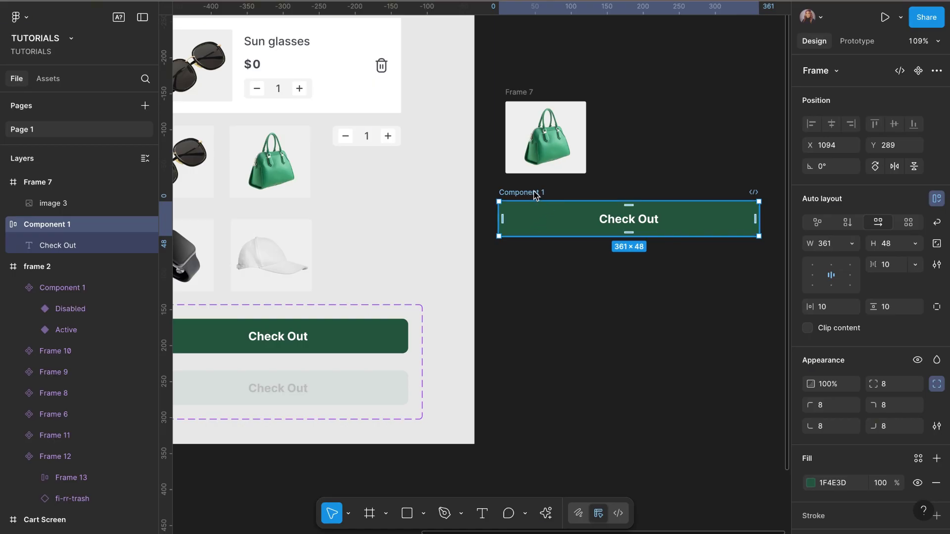
left_click_drag(534, 195, 533, 254)
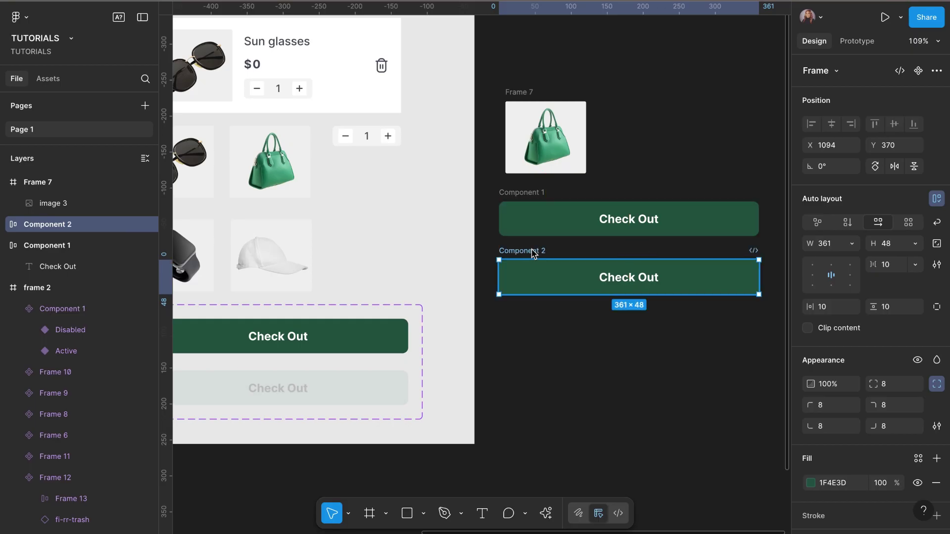
Step: Set the duplicated Check Out button's fill to the pale grey DBE1DE
left_click(810, 482)
left_click(647, 267)
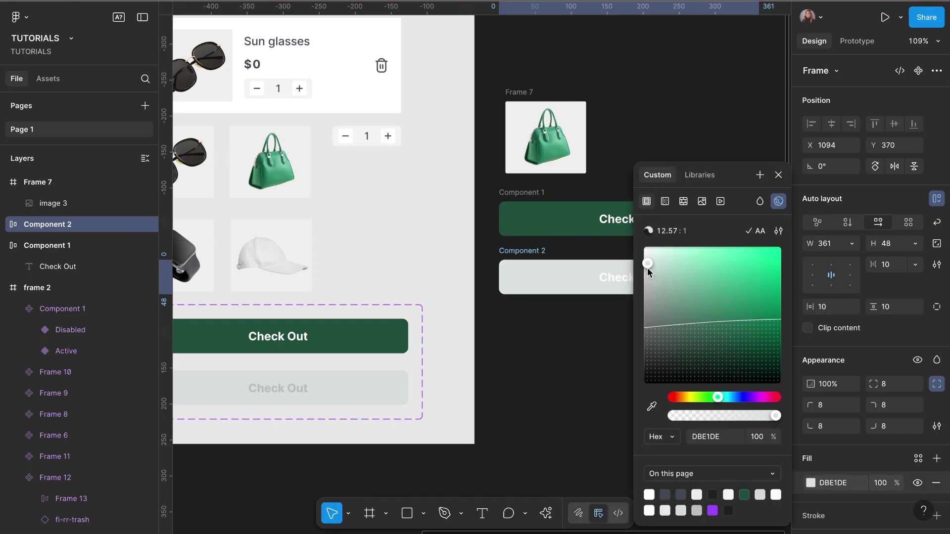
left_click(778, 174)
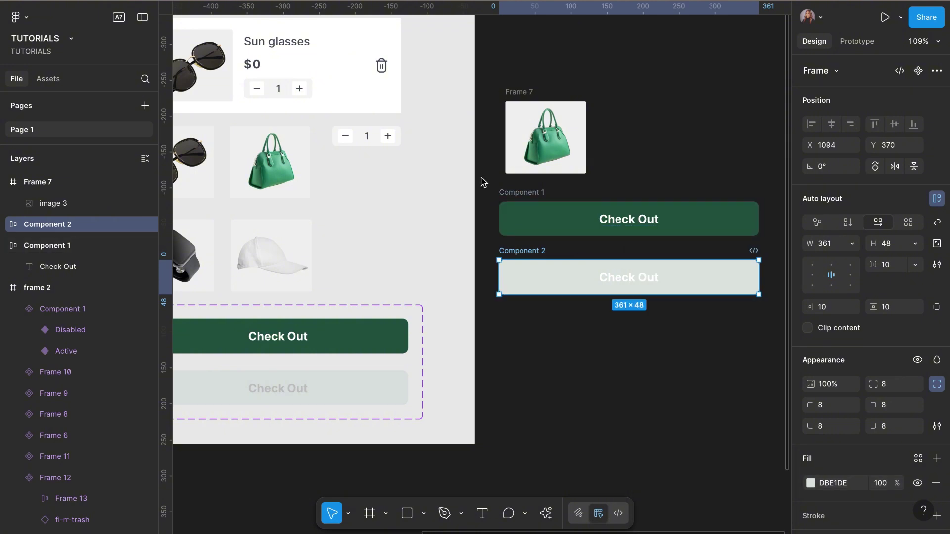
Step: Combine the green and grey standalone Check Out buttons into a component set
left_click_drag(483, 182, 770, 334)
left_click(902, 71)
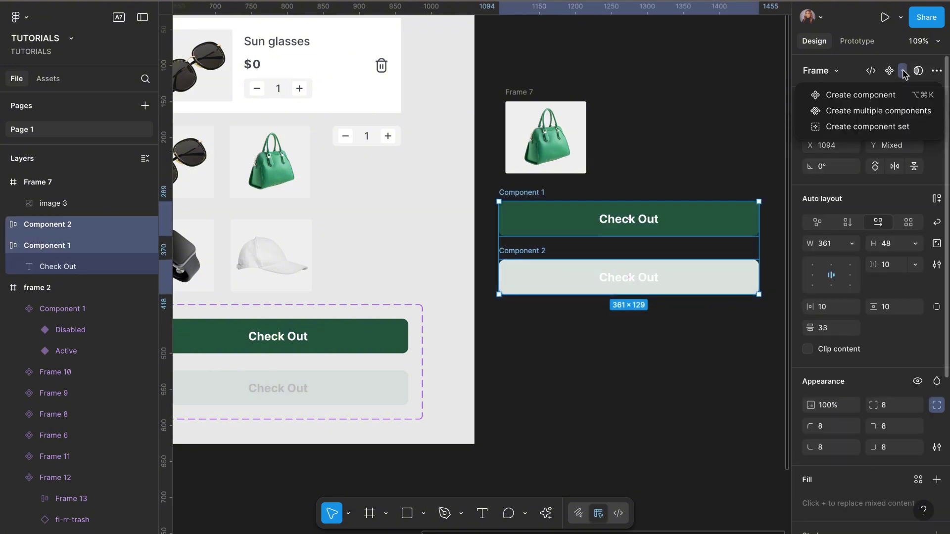
left_click(873, 128)
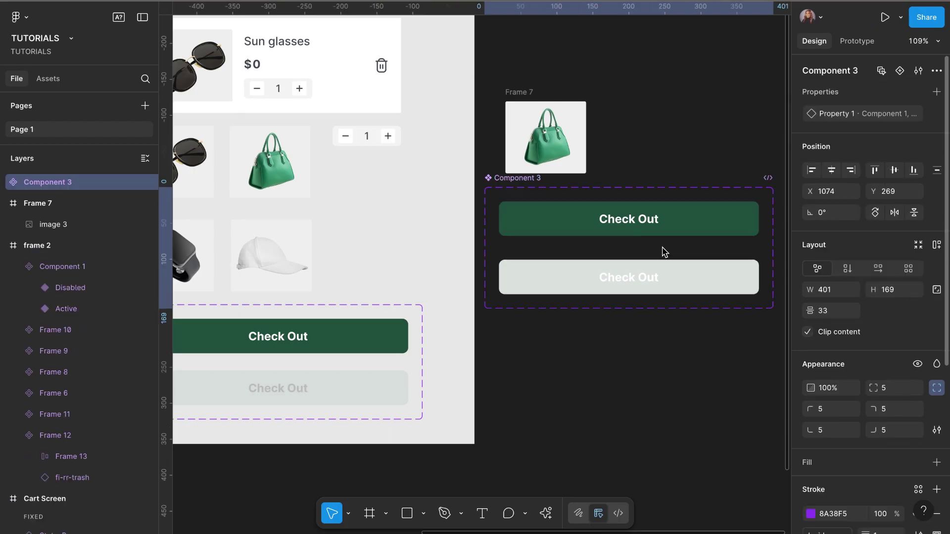
Step: Delete the standalone bag image frame and the new Check Out component set beside frame 2
scroll(369, 391, "down", 5)
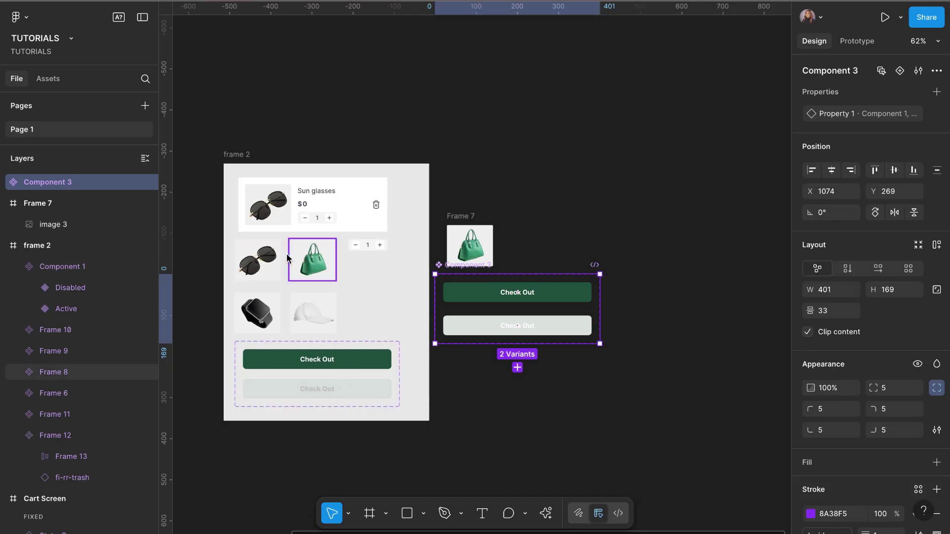
scroll(313, 204, "up", 5)
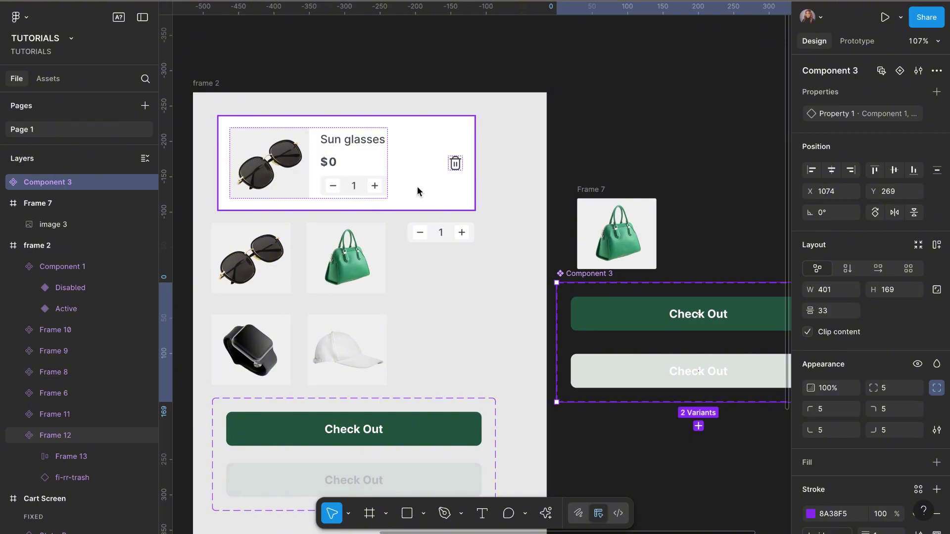
scroll(456, 171, "down", 4)
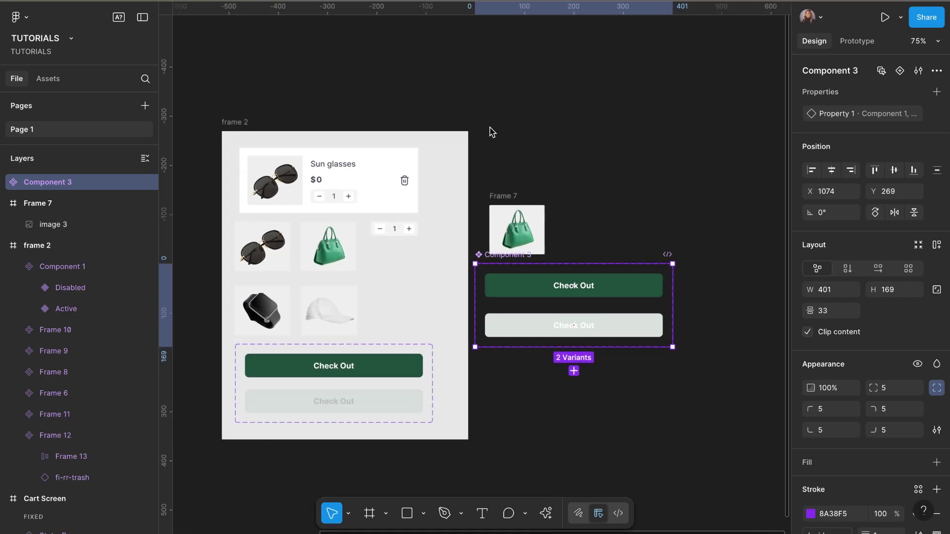
left_click(500, 137)
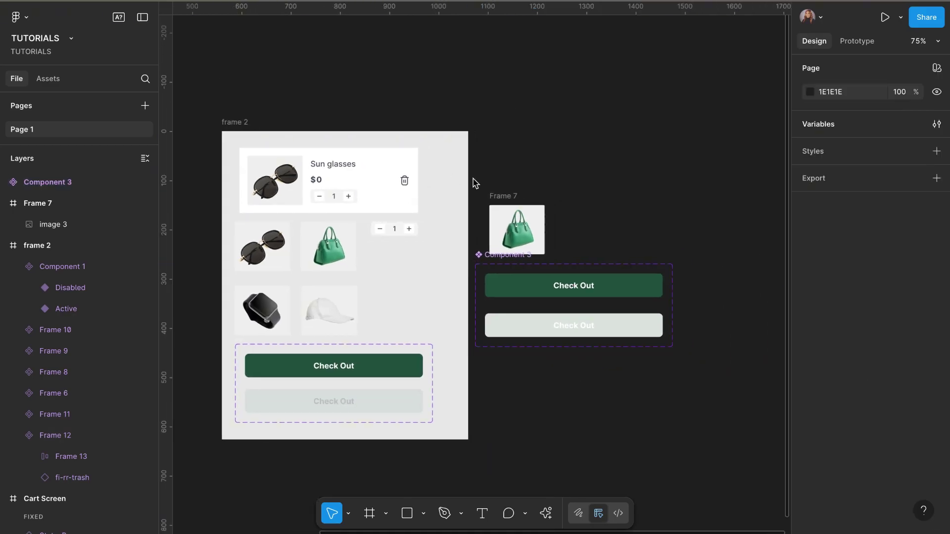
left_click_drag(473, 180, 503, 210)
left_click_drag(592, 317, 694, 385)
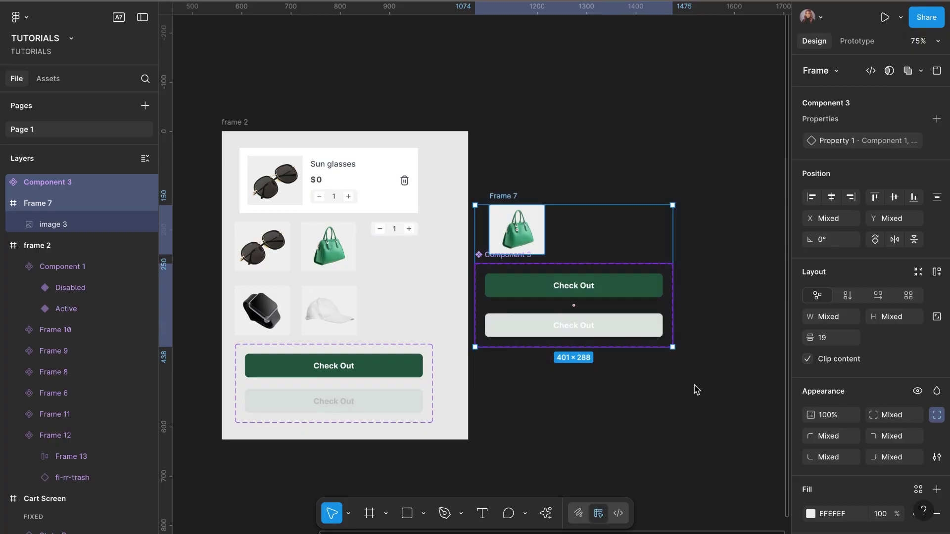
key("Delete")
Step: Examine the product card, product image, quantity counter and Check Out components in frame 2 alongside the Cart Screen
scroll(391, 228, "up", 5)
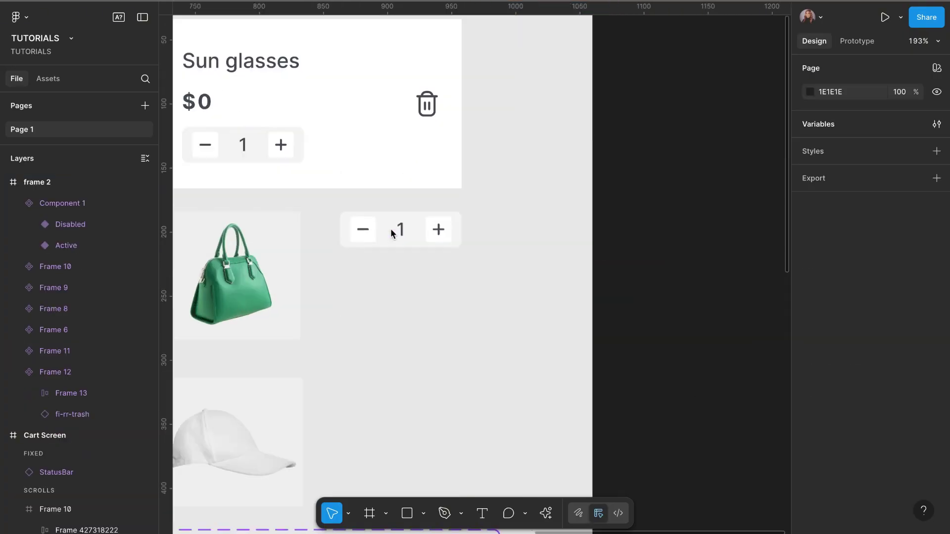
scroll(368, 230, "down", 5)
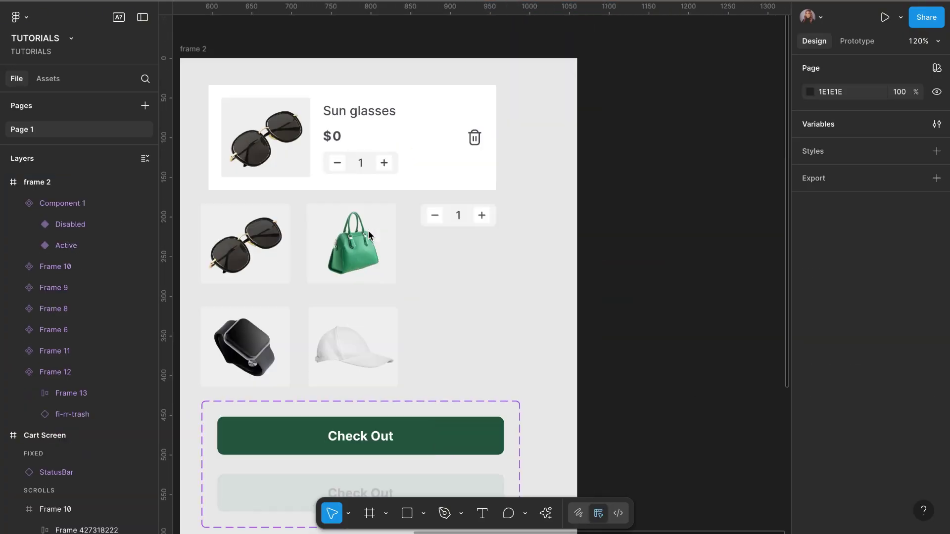
scroll(366, 238, "left", 3)
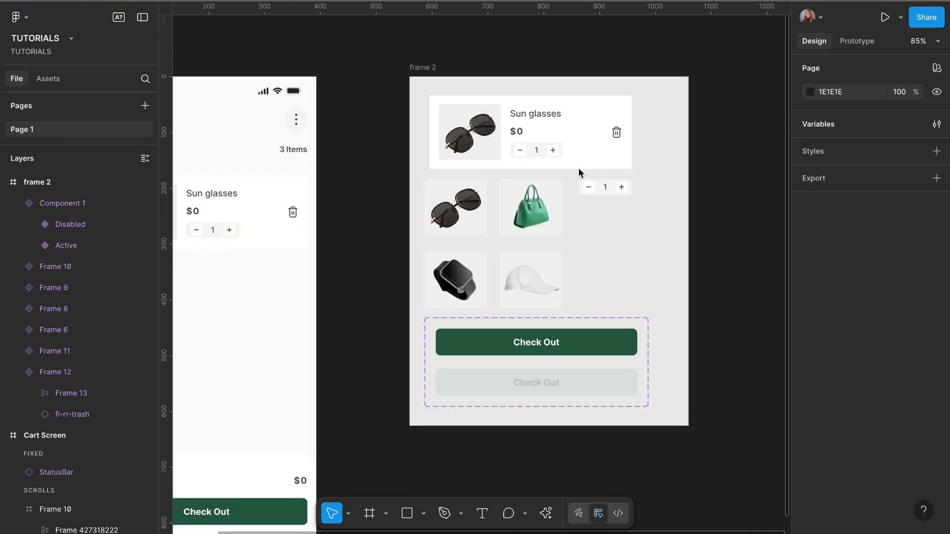
left_click(598, 193)
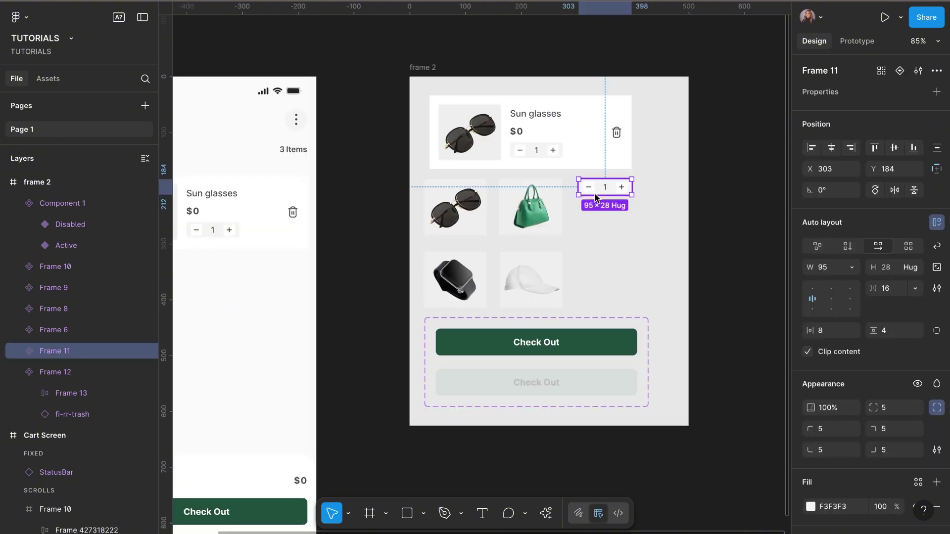
scroll(598, 194, "down", 3)
left_click(514, 415)
scroll(515, 414, "up", 3)
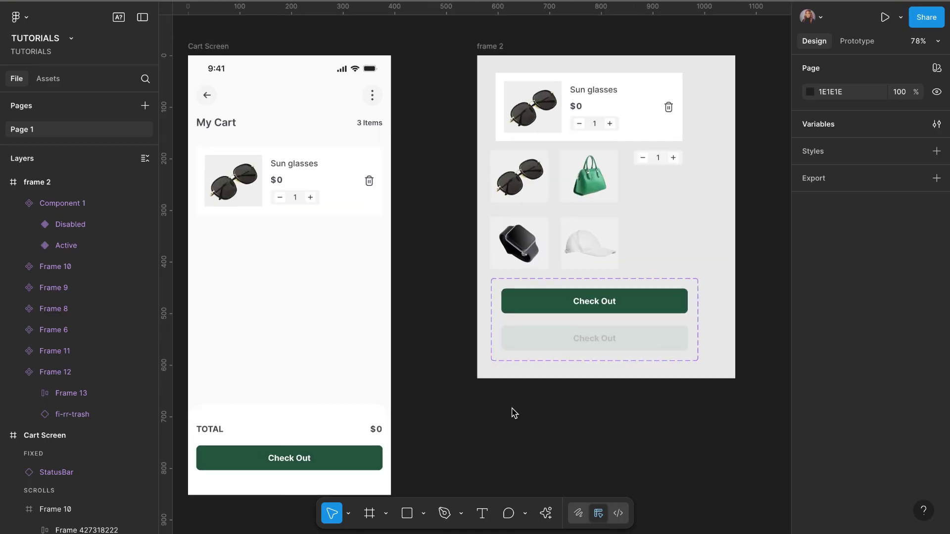
scroll(515, 414, "right", 4)
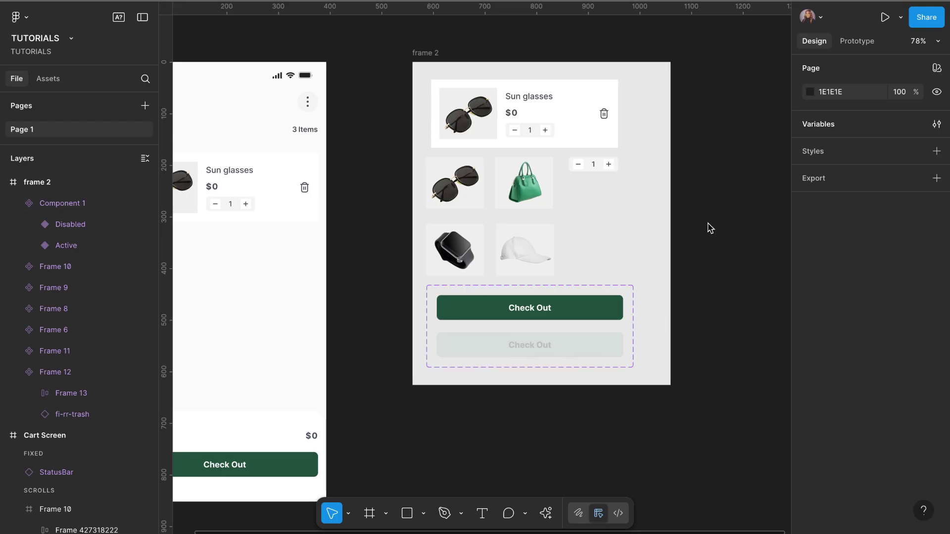
scroll(711, 228, "right", 2)
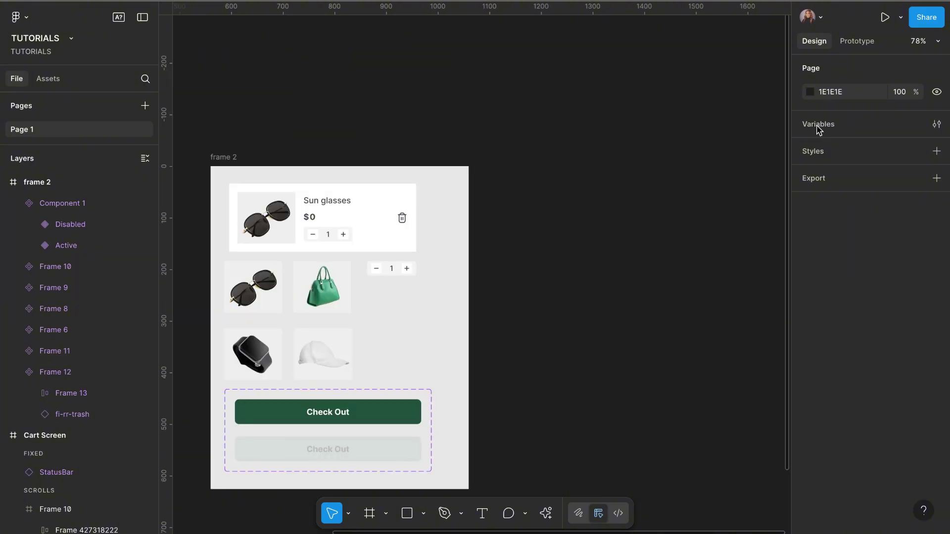
Step: Open the file's variables, enlarge their window, and create a Number variable
left_click(818, 130)
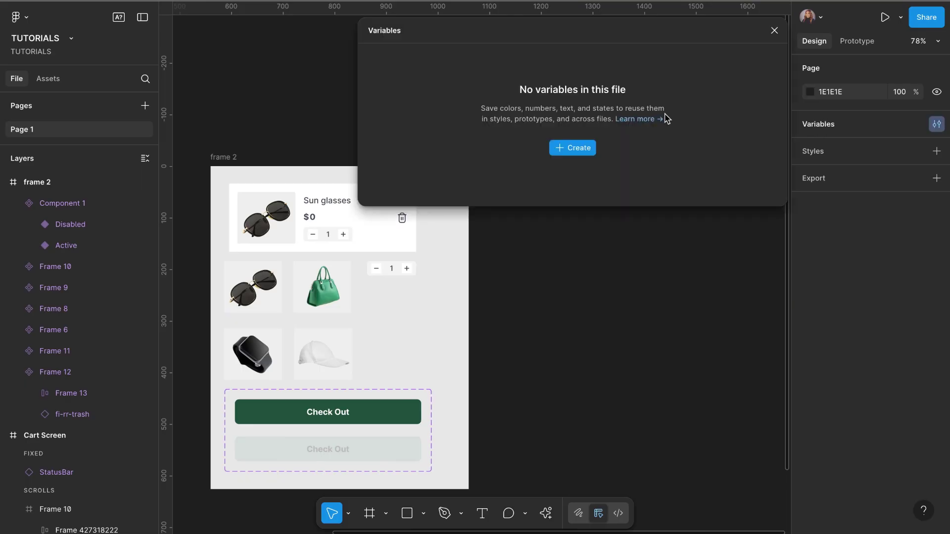
left_click_drag(553, 210, 537, 297)
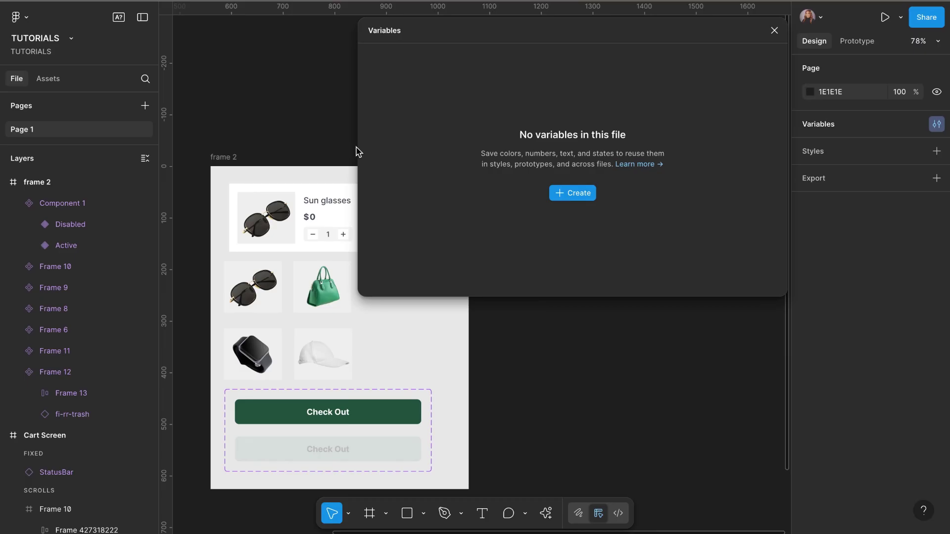
left_click_drag(358, 152, 299, 148)
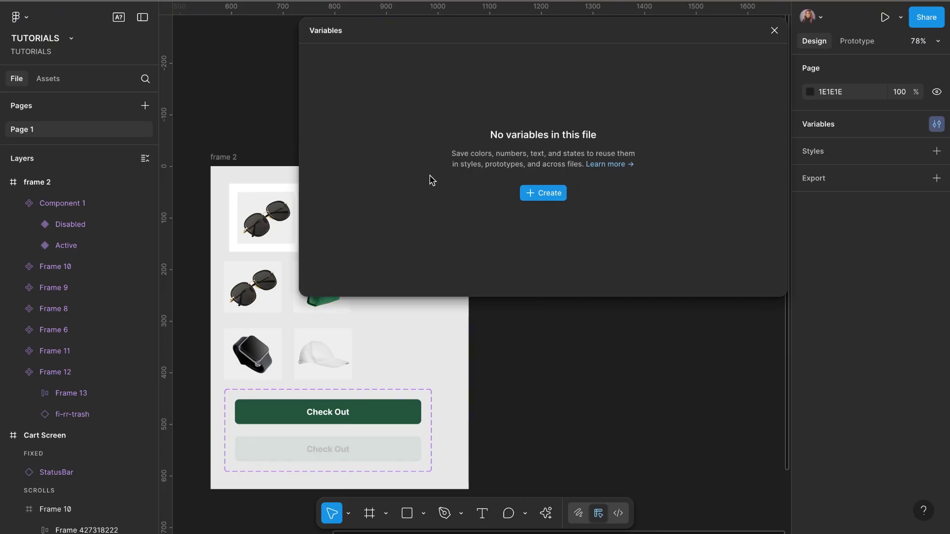
left_click(549, 194)
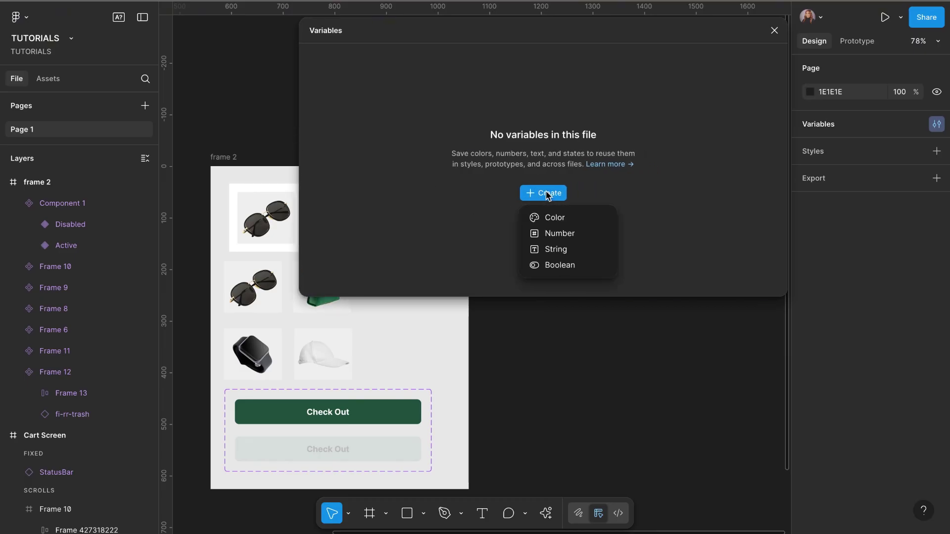
left_click(556, 240)
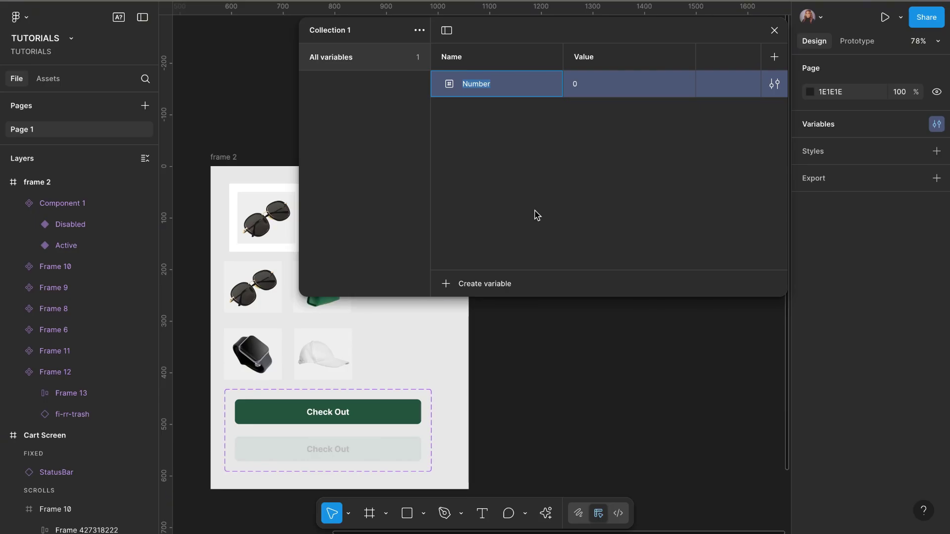
Step: Rename the variable collection to "Product Variables"
left_click(420, 32)
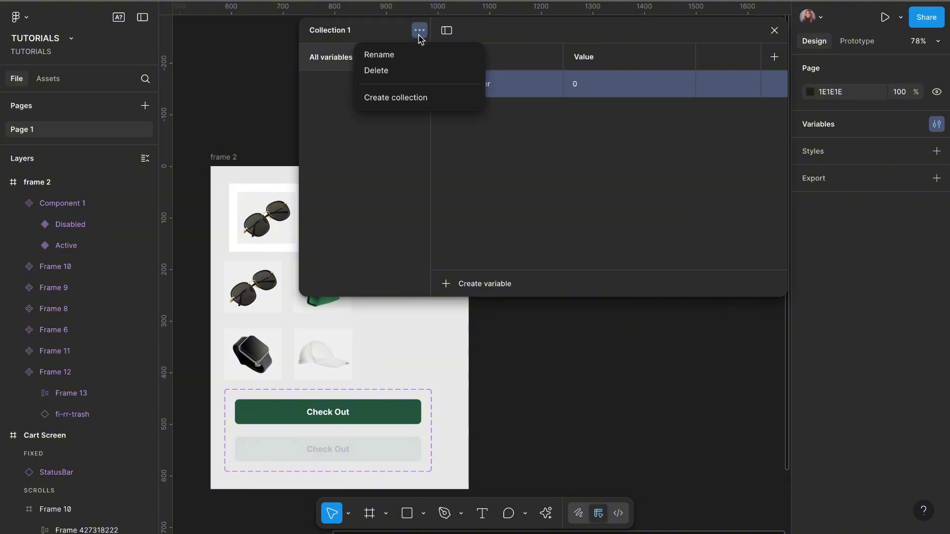
left_click(390, 54)
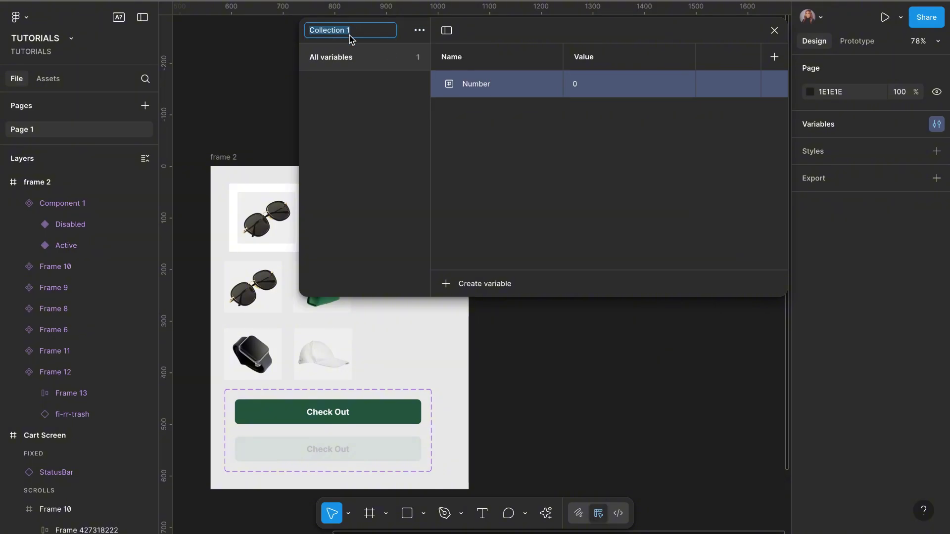
type("Product Va")
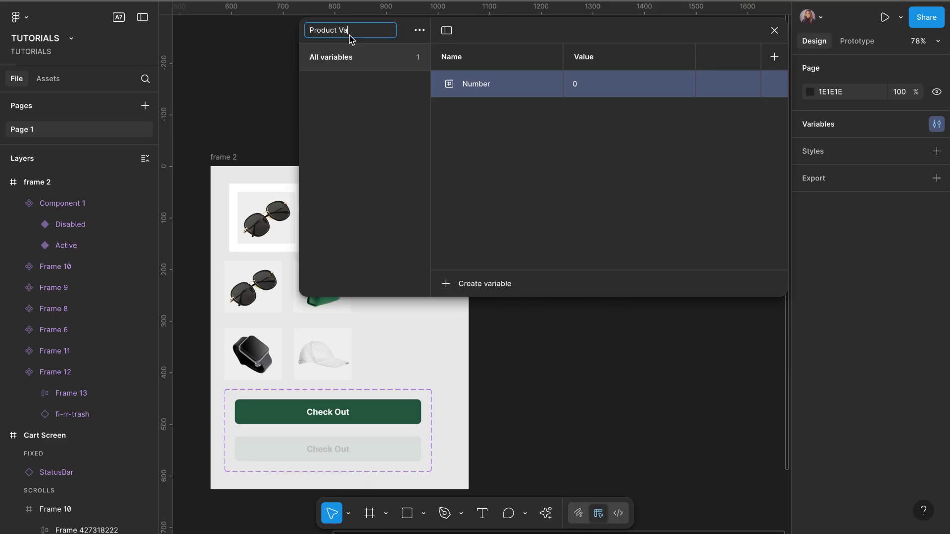
type("riables")
left_click(525, 138)
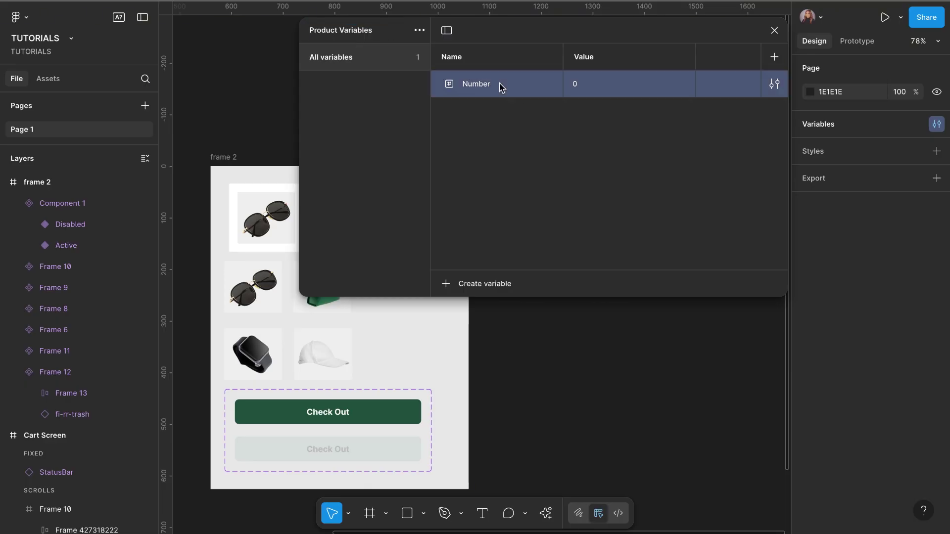
Step: Rename the number variable to "Product count" and set its value to 1
left_click(494, 87)
double_click(488, 88)
type("Pro")
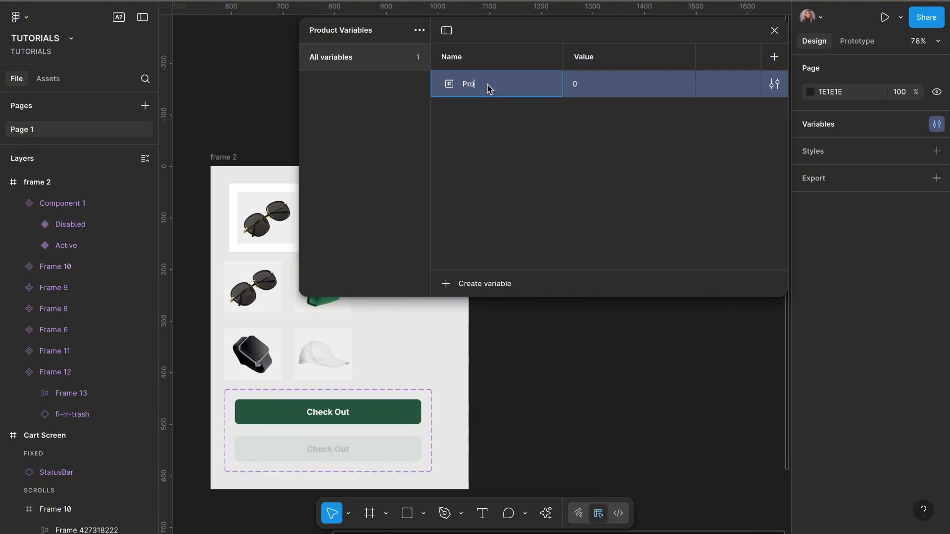
type("duct count")
left_click(526, 144)
left_click(577, 88)
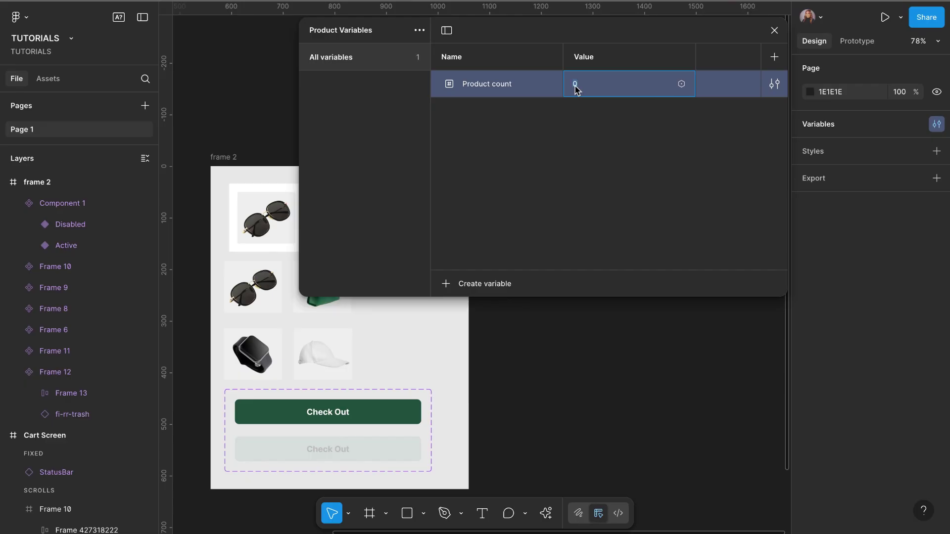
type("1")
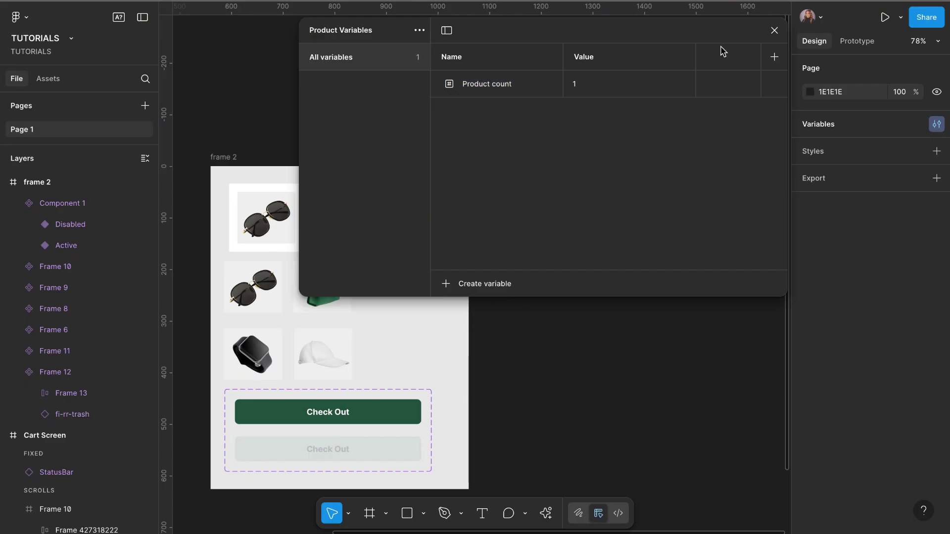
Step: Close the variables window and look over the quantity counter component in frame 2 and the Cart Screen
left_click(611, 144)
left_click(774, 30)
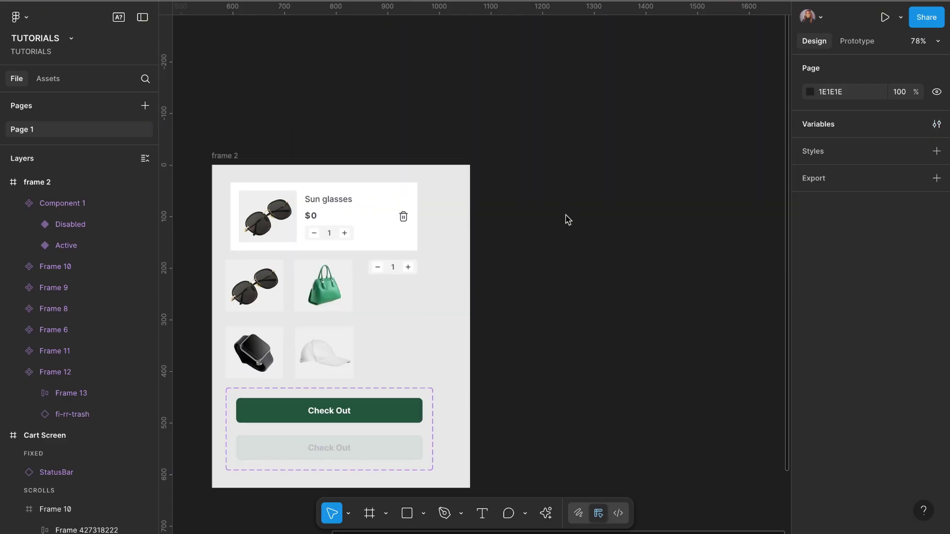
scroll(565, 215, "left", 3)
scroll(566, 221, "down", 5)
scroll(567, 222, "up", 6)
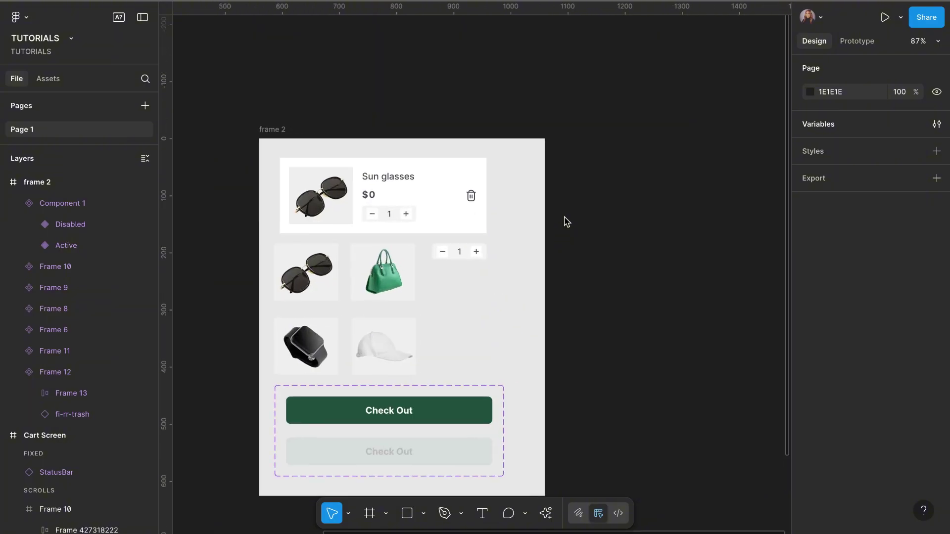
scroll(460, 251, "up", 5)
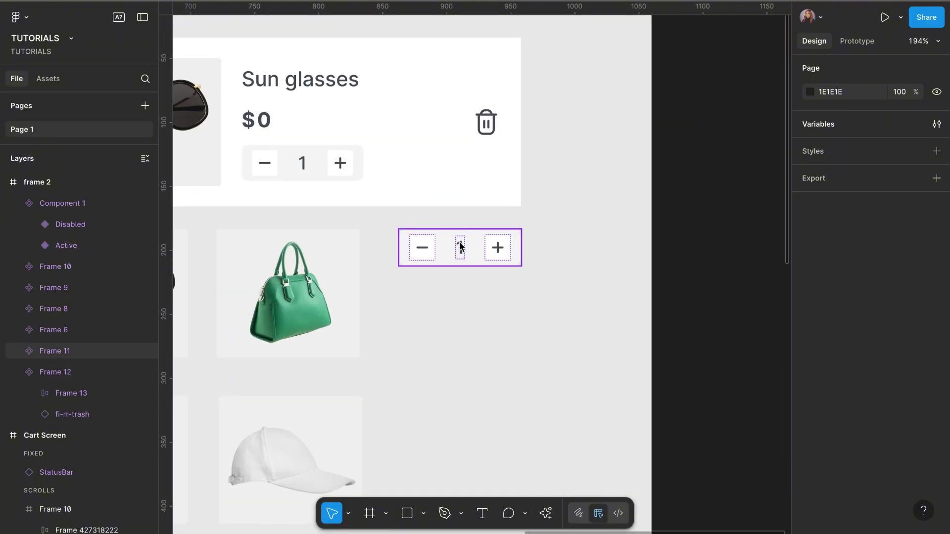
scroll(460, 252, "down", 5)
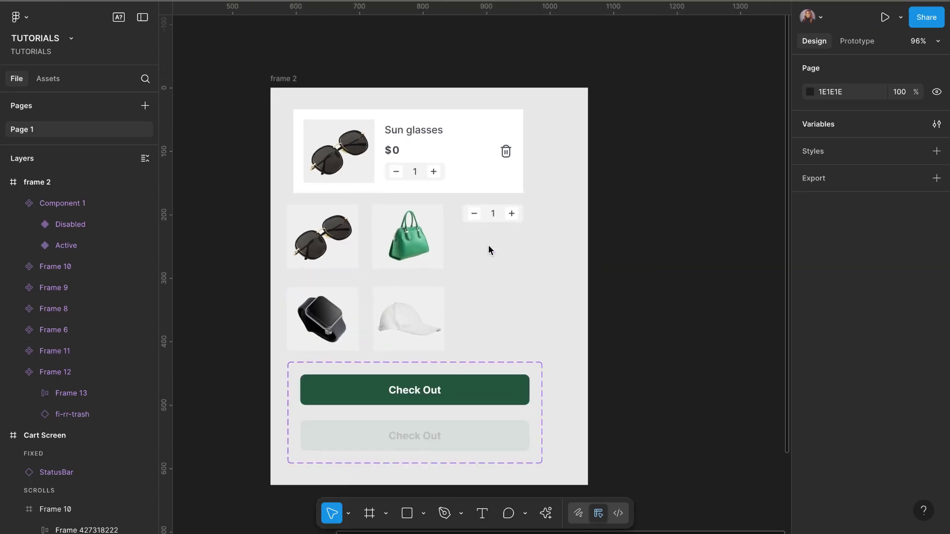
scroll(491, 253, "down", 3)
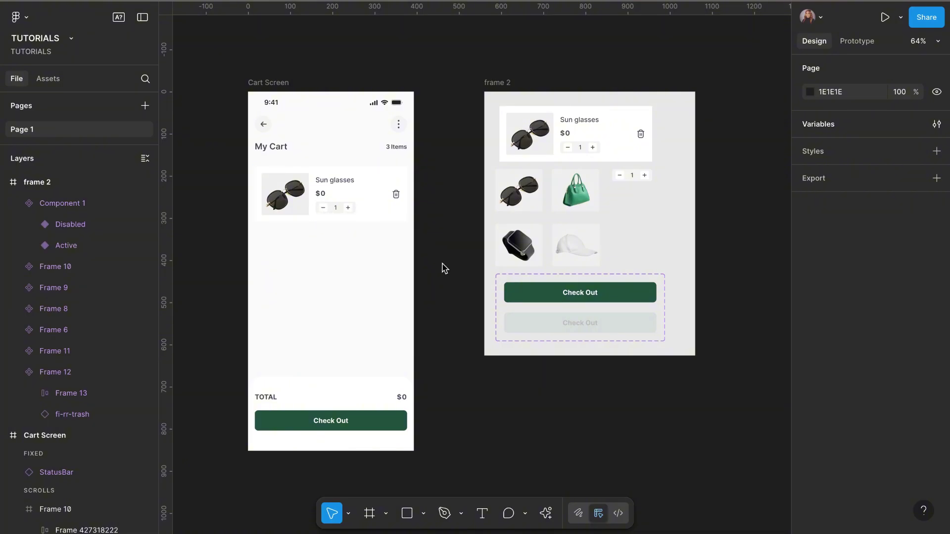
Step: Bind the number text in frame 2's standalone quantity counter component to the Product count variable
left_click(651, 156)
scroll(654, 155, "up", 5)
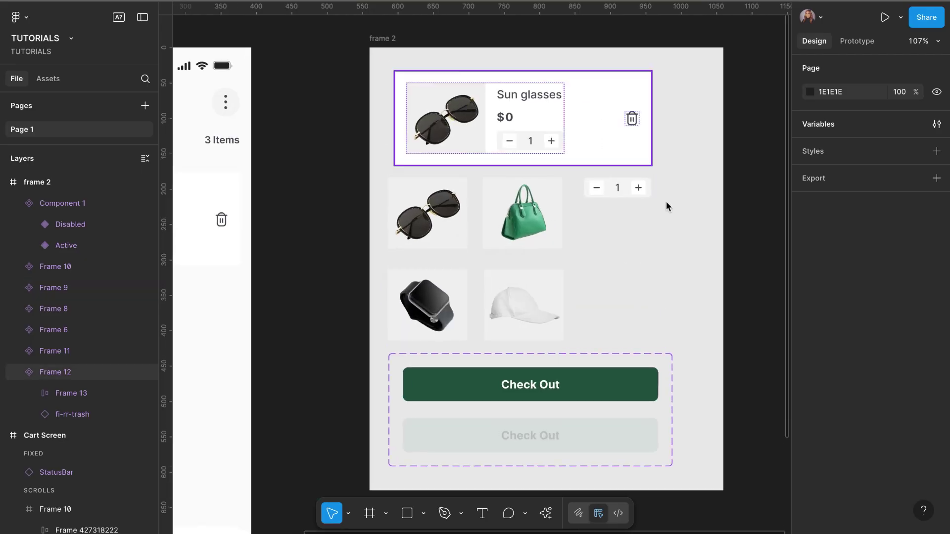
left_click(666, 207)
scroll(666, 207, "right", 4)
left_click(531, 200)
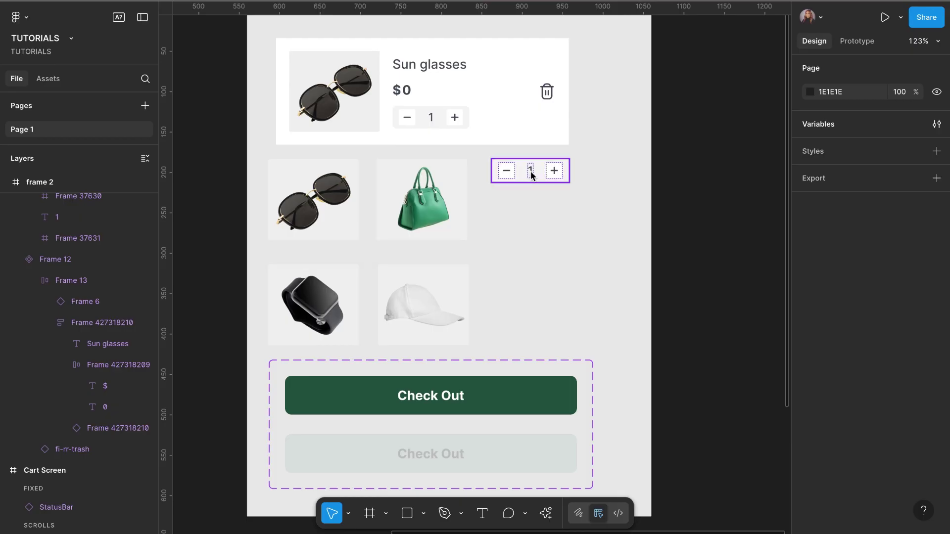
left_click(530, 171)
double_click(531, 170)
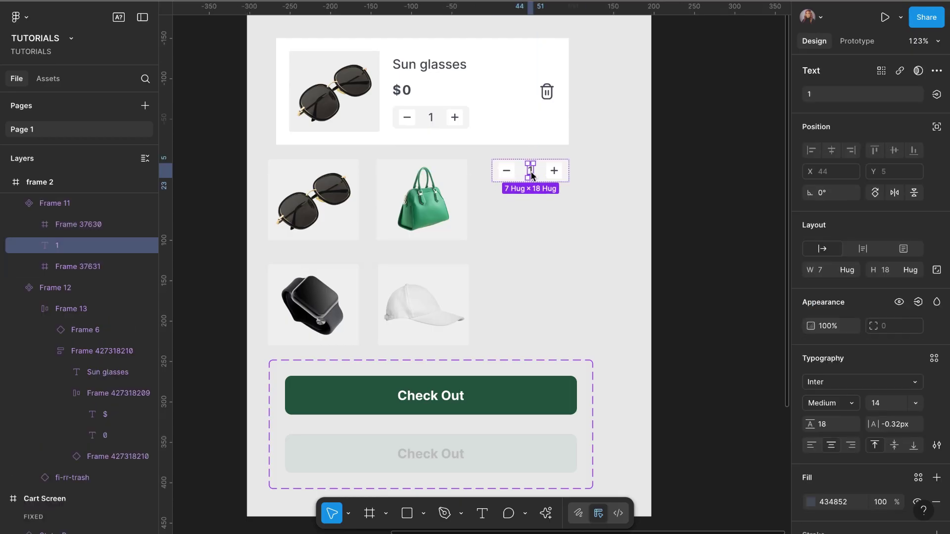
left_click(935, 98)
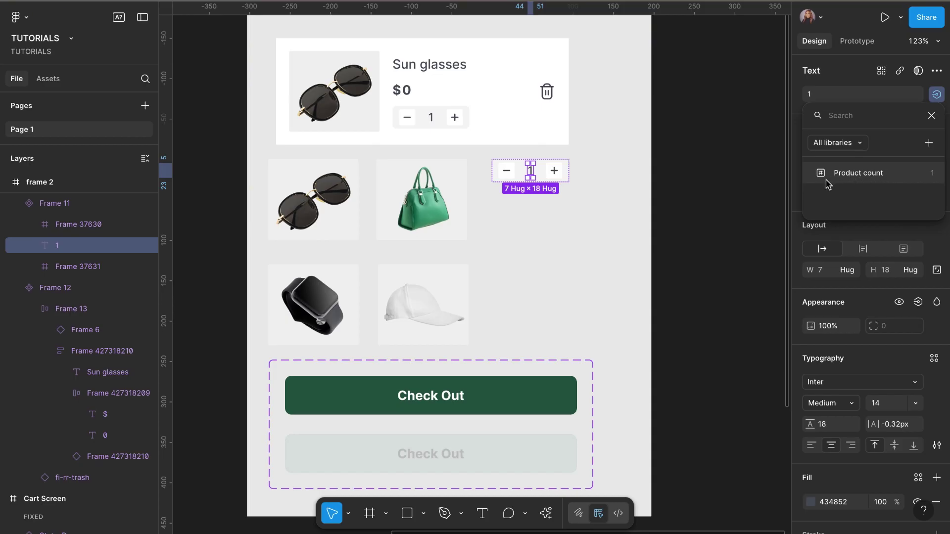
left_click(842, 178)
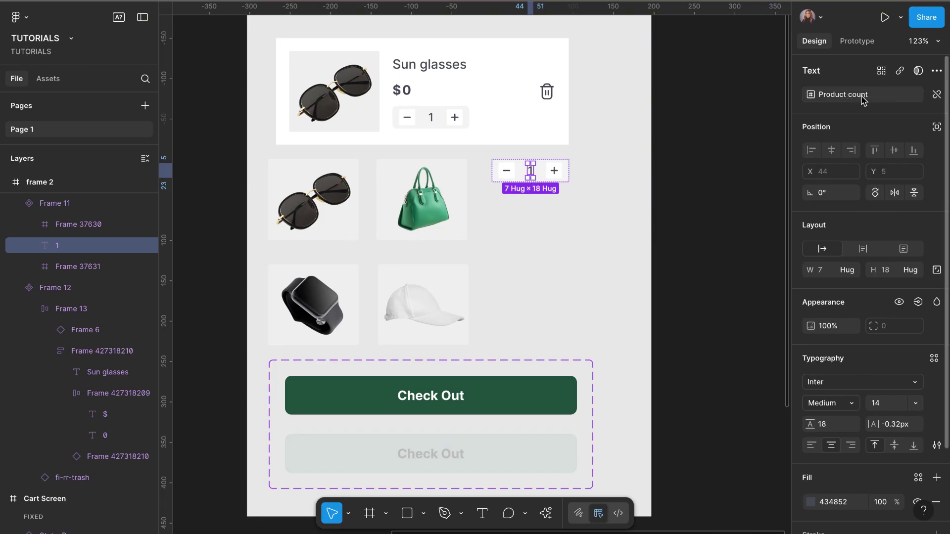
left_click(711, 186)
Step: Add a prototype interaction with the On tap trigger to the plus button of the quantity counter component
scroll(710, 187, "up", 2)
scroll(711, 186, "right", 1)
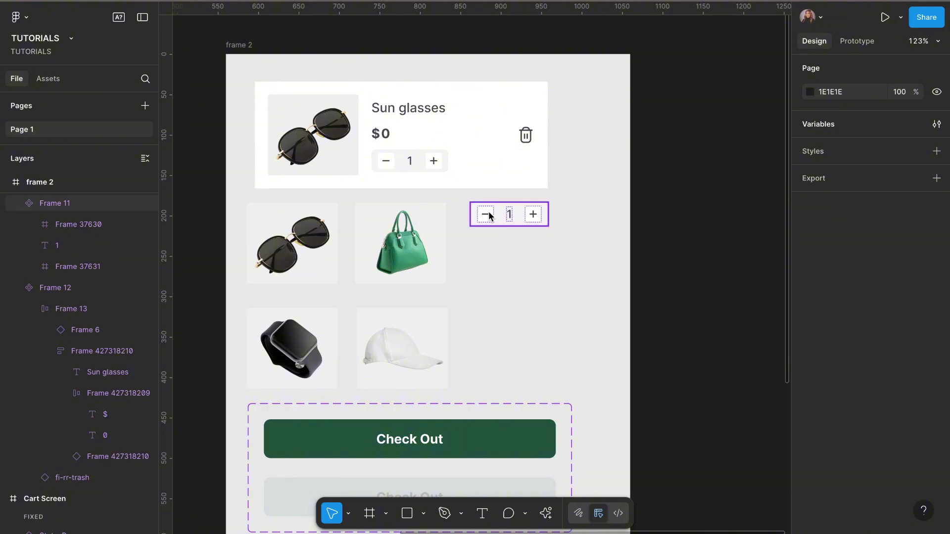
double_click(533, 218)
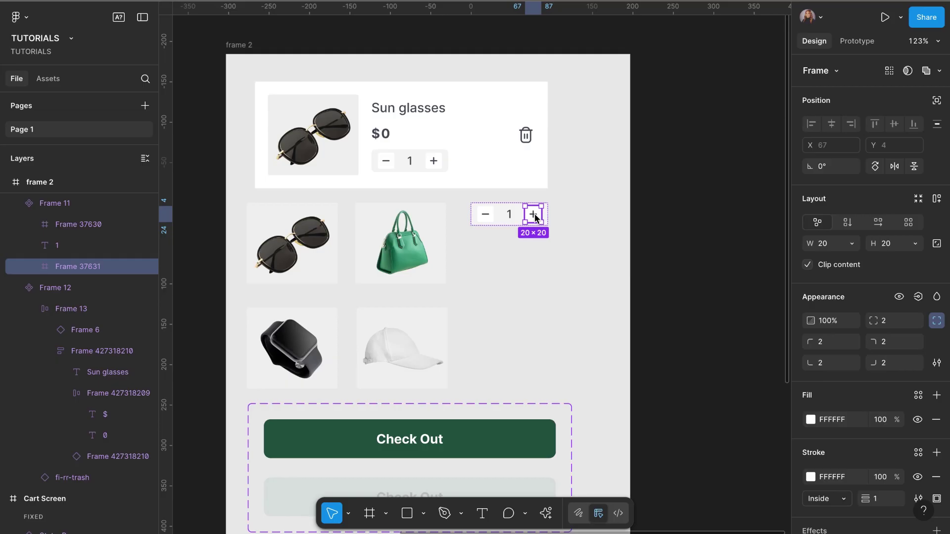
left_click(857, 41)
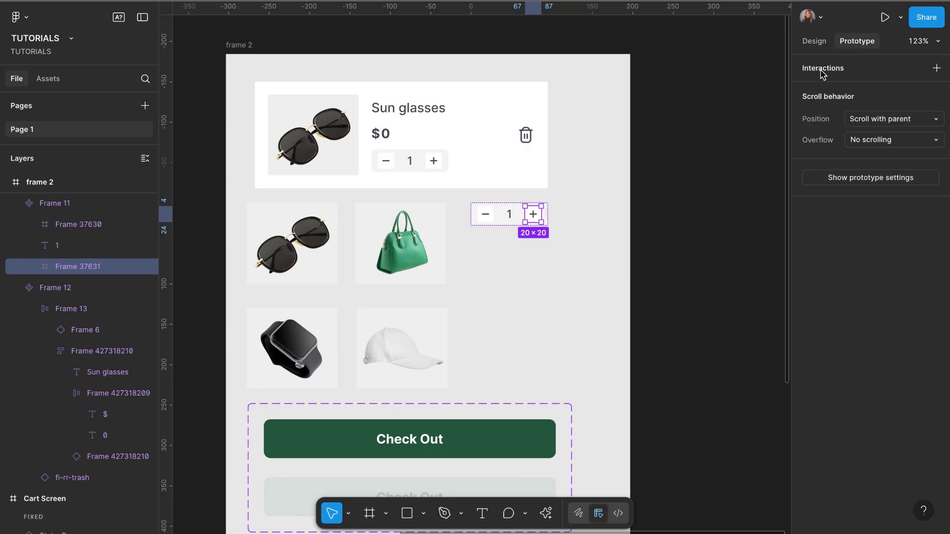
left_click(937, 69)
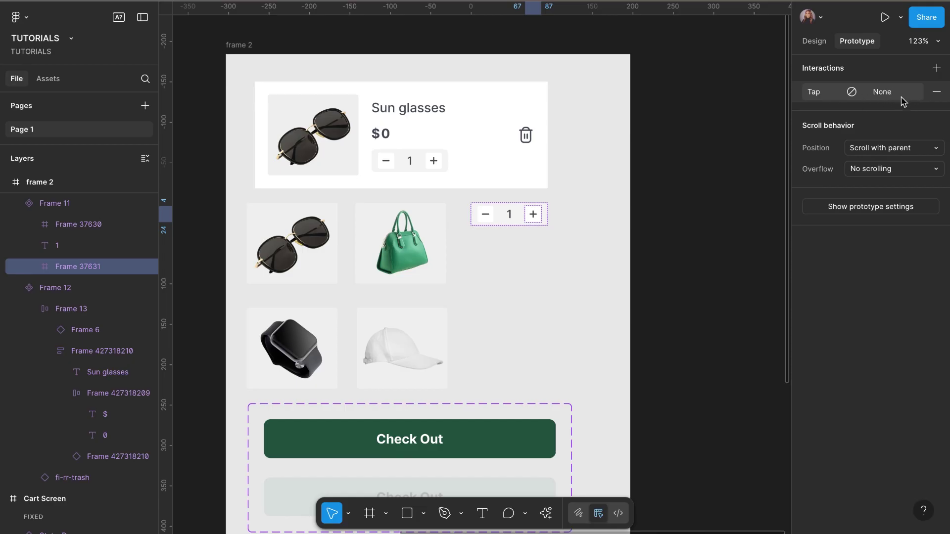
left_click(816, 96)
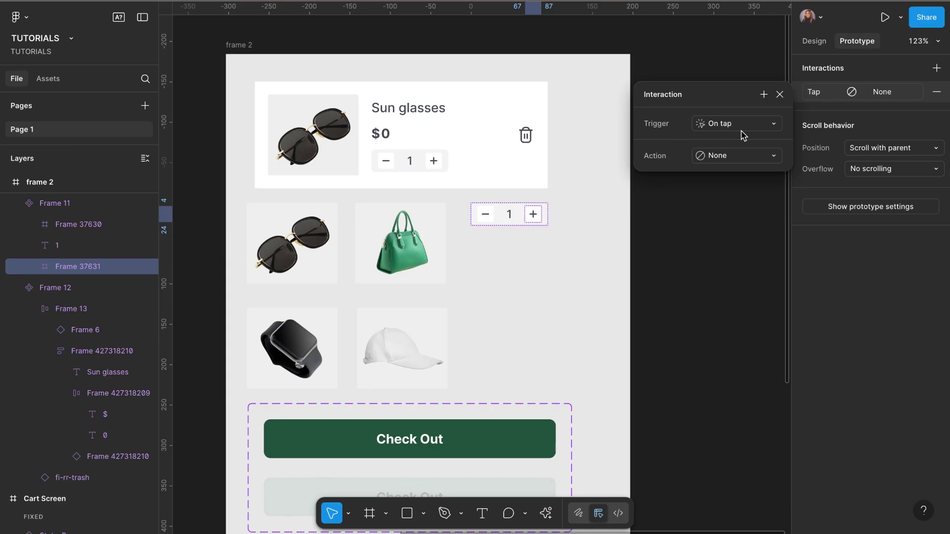
left_click(775, 126)
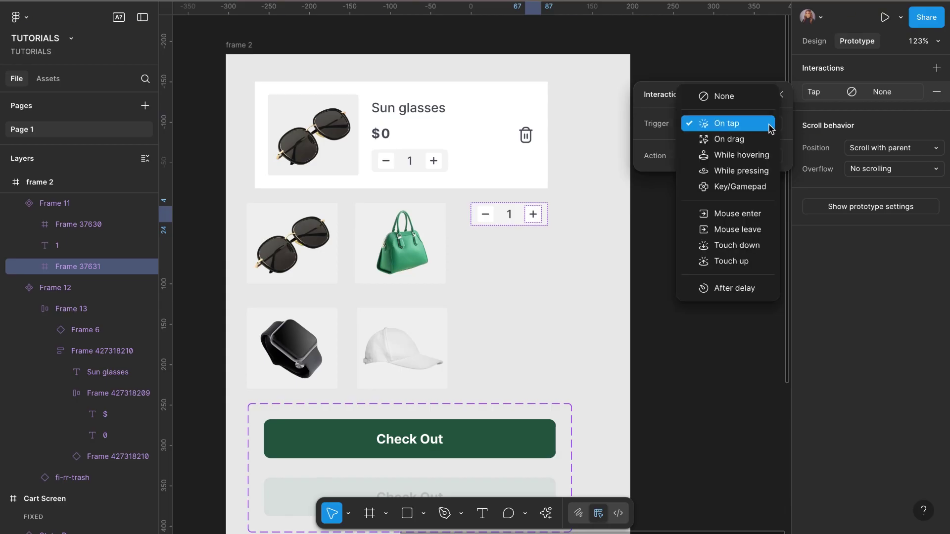
key("Escape")
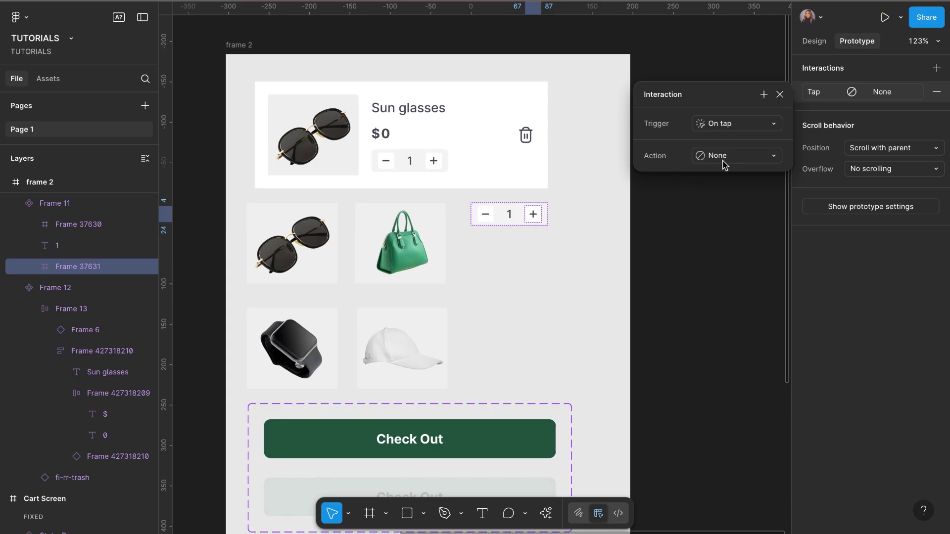
Step: Make the plus button's tap action Set variable, targeting Product count with the expression Product count + 1
left_click(775, 160)
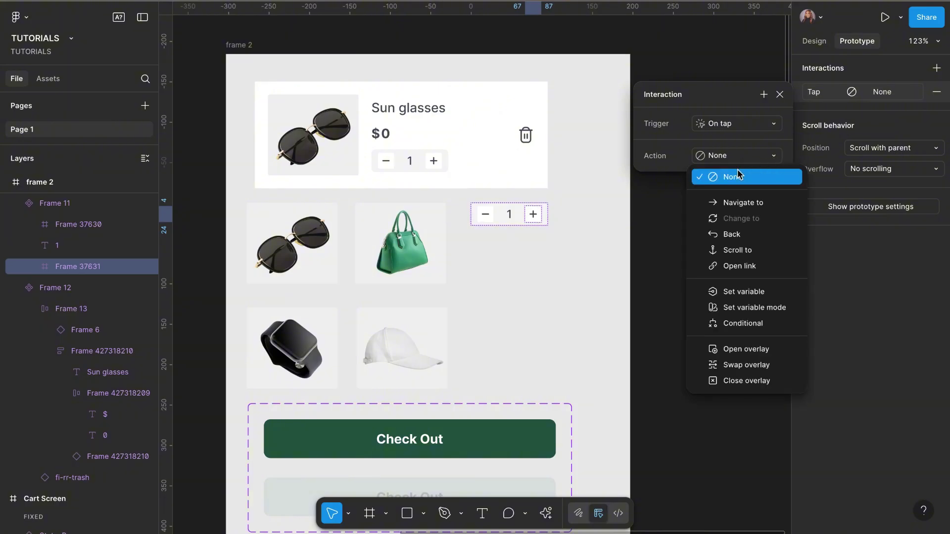
left_click(740, 293)
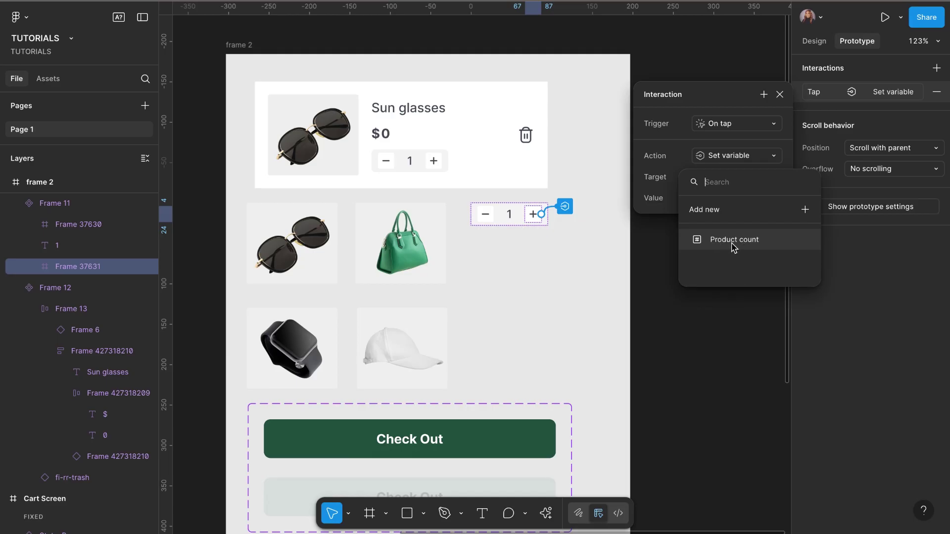
left_click(735, 246)
left_click(727, 259)
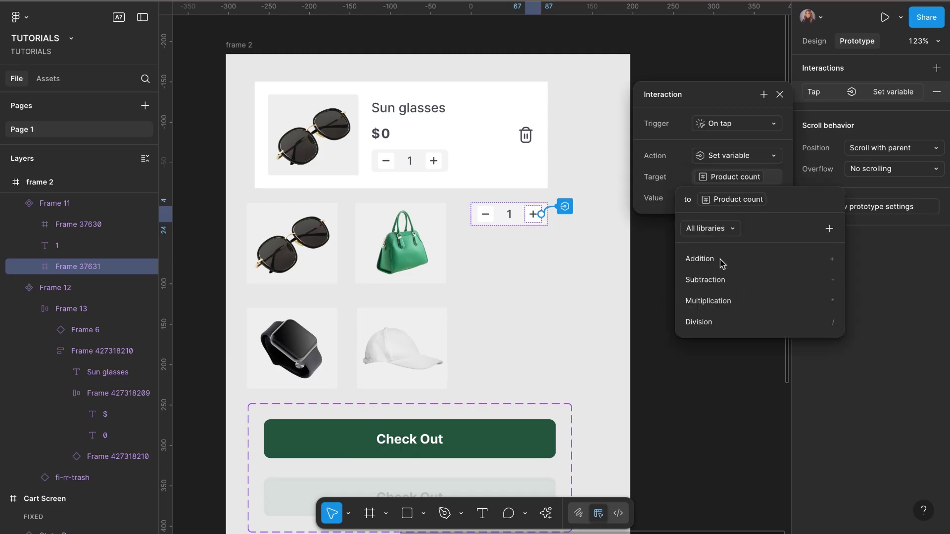
left_click(701, 260)
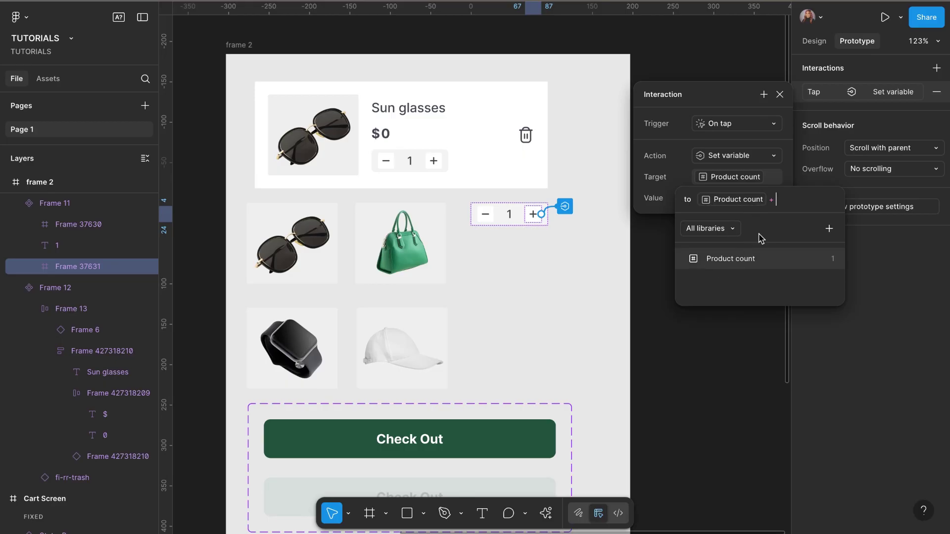
type("1")
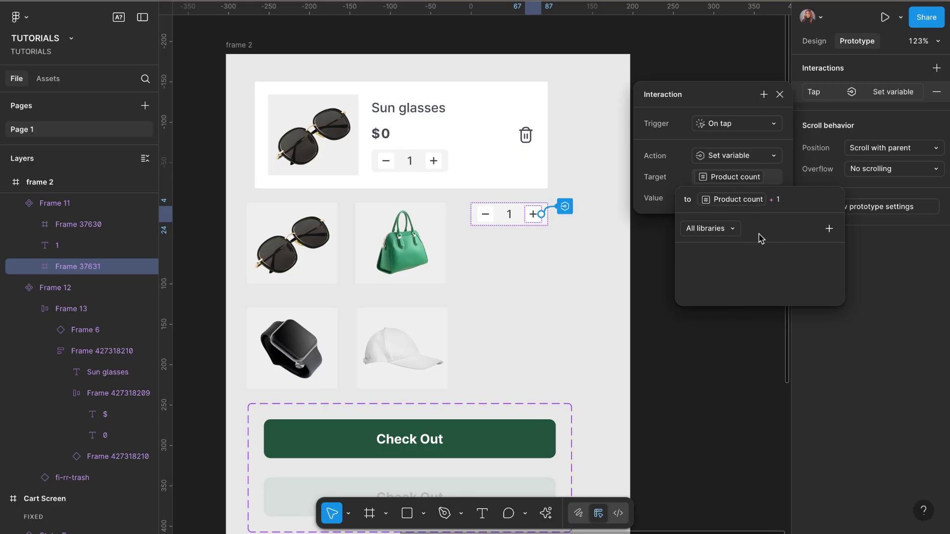
left_click(793, 165)
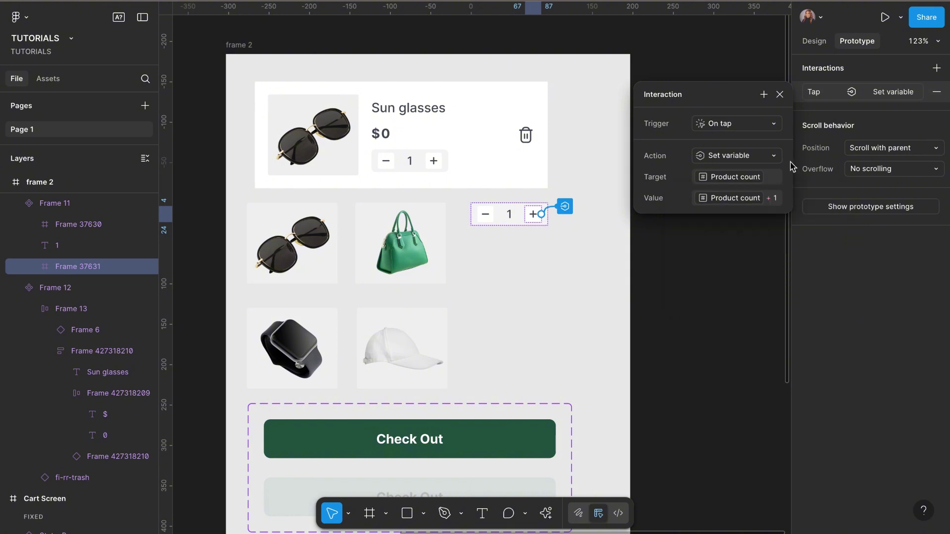
left_click(780, 95)
Step: Run the Cart Screen prototype and test the plus button on the Sun glasses item
scroll(686, 234, "down", 2)
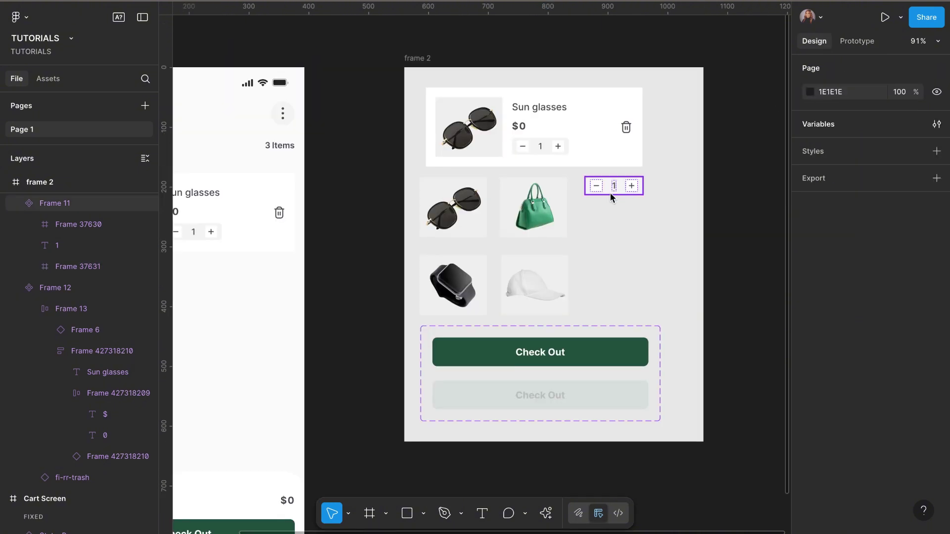
left_click(610, 192)
key("shift+1")
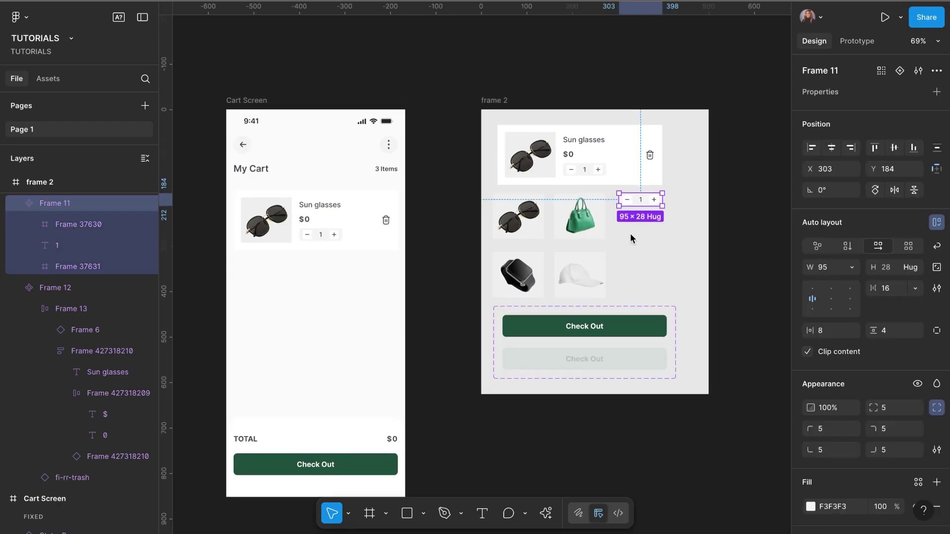
left_click(630, 234)
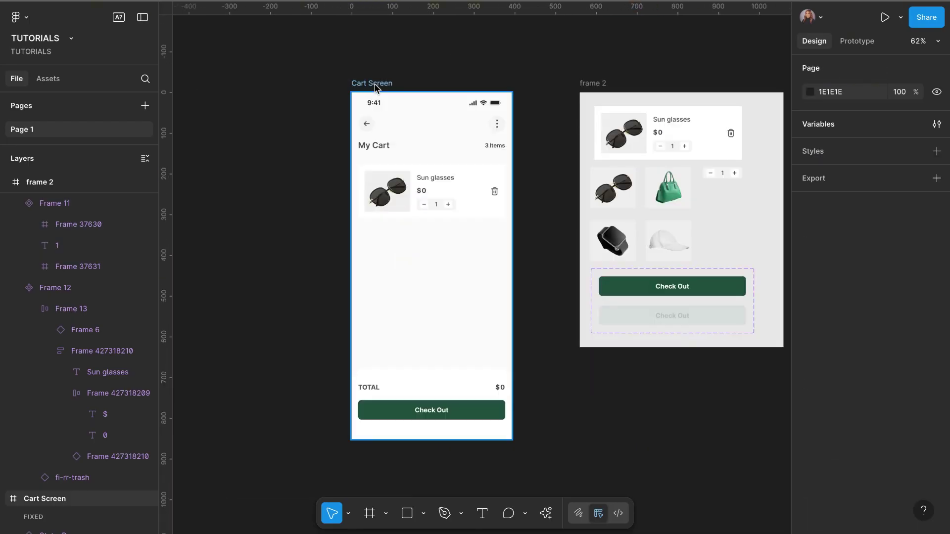
left_click(375, 85)
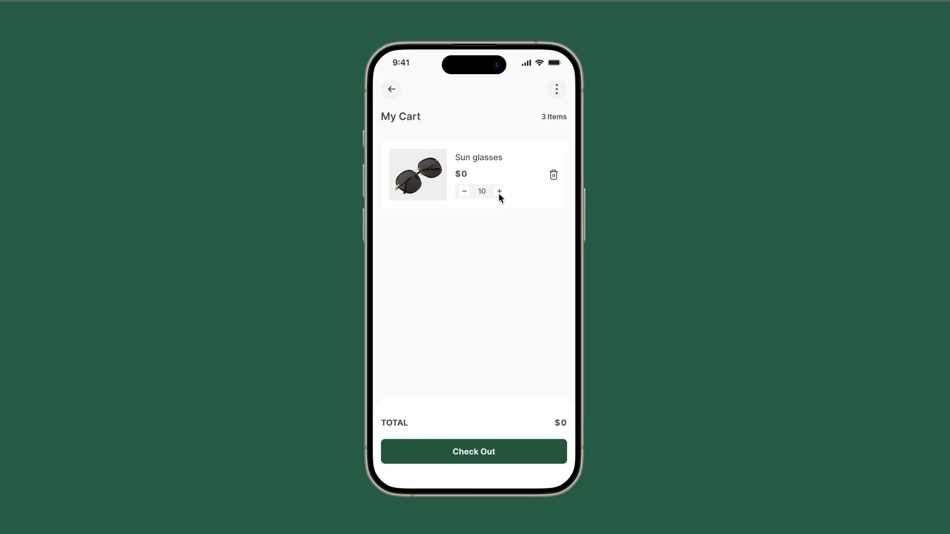
left_click(499, 194)
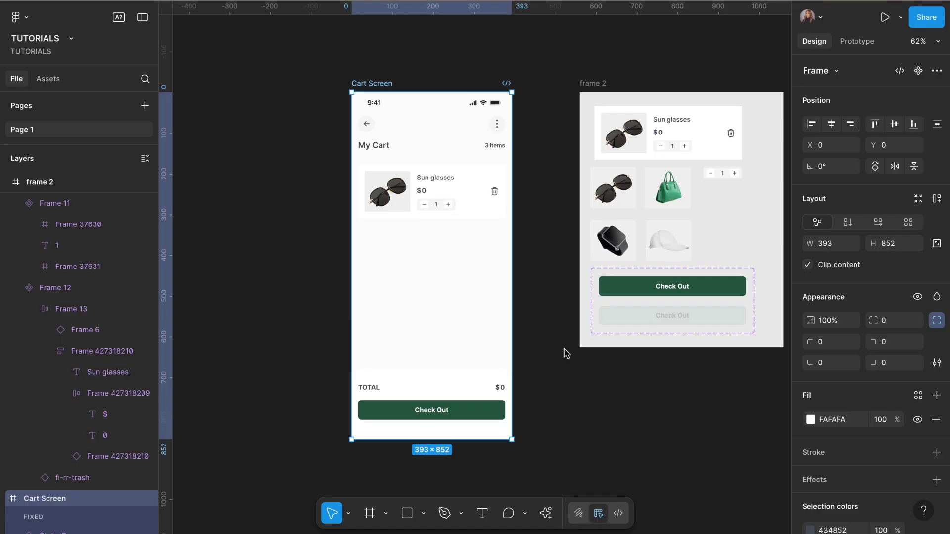
Step: Add a prototype interaction with the On tap trigger to the minus button of the quantity counter component
left_click(538, 360)
scroll(609, 215, "right", 3)
scroll(610, 215, "up", 3)
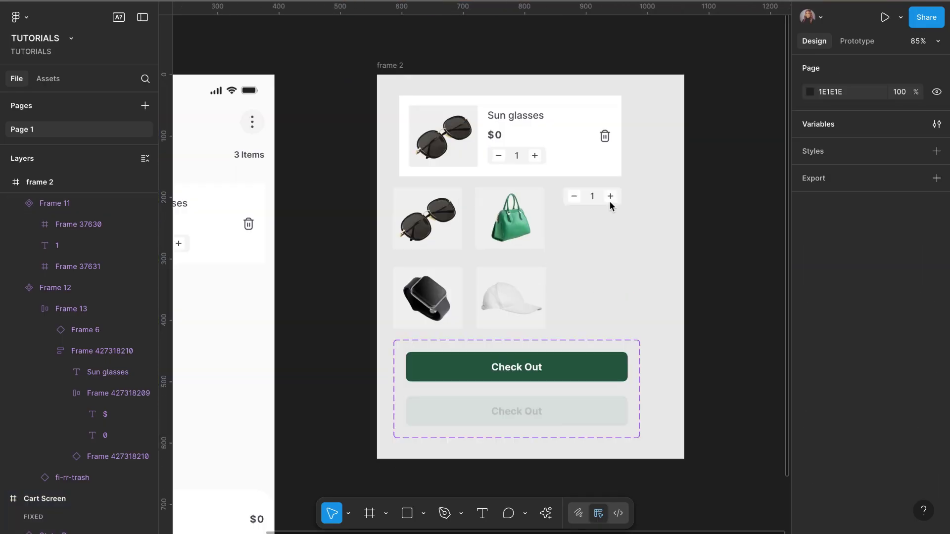
scroll(609, 201, "up", 5)
left_click(496, 242)
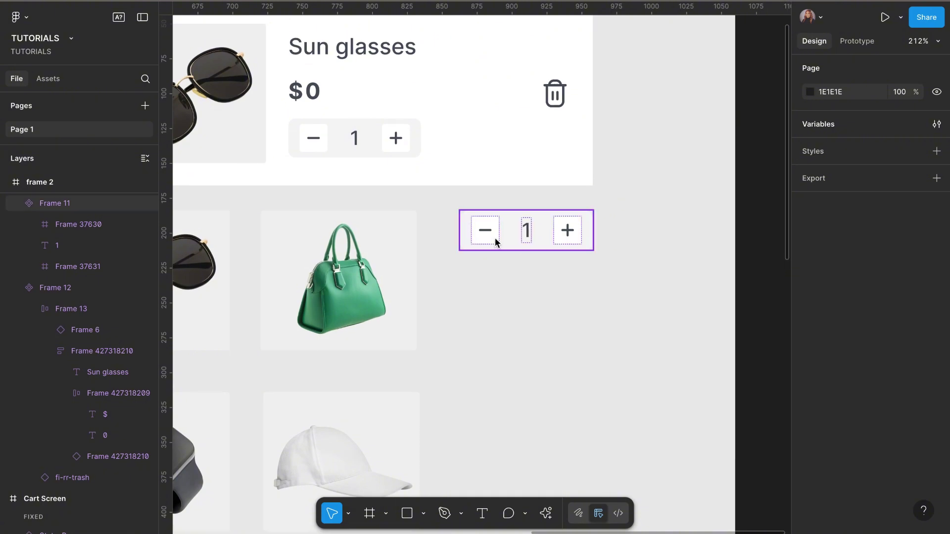
double_click(496, 242)
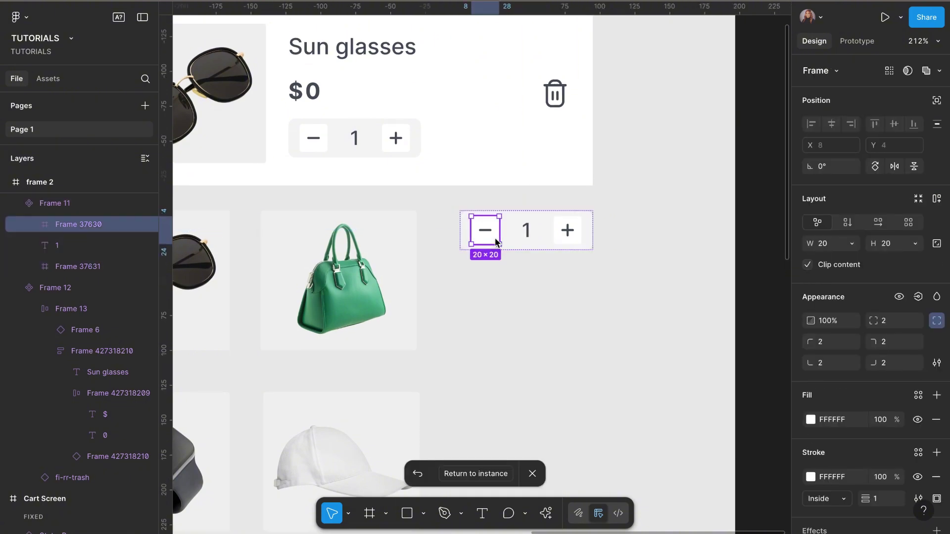
left_click(861, 43)
left_click(819, 74)
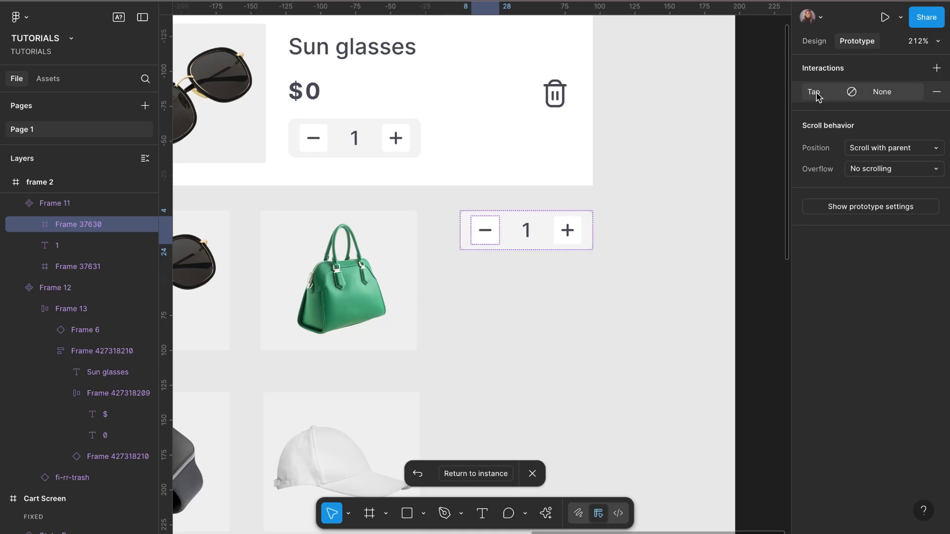
left_click(816, 94)
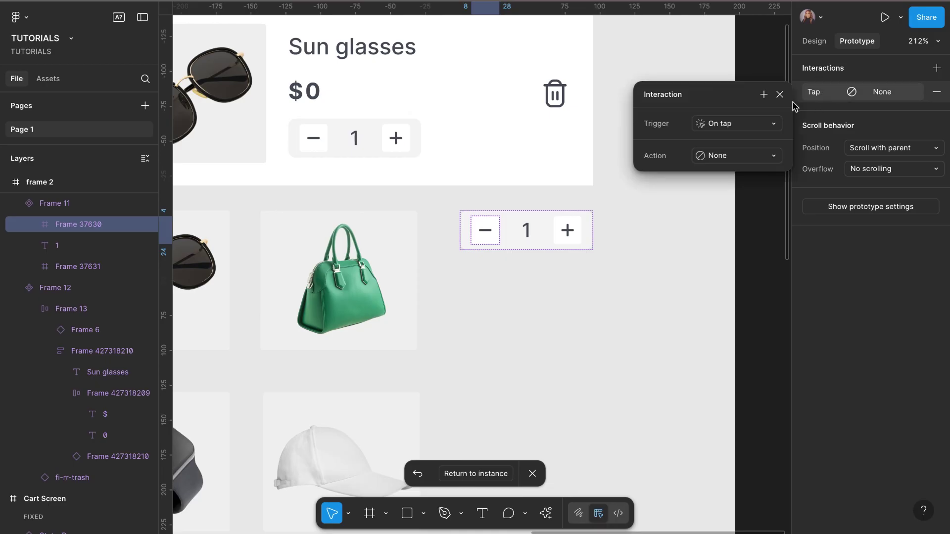
Step: Make the minus button's tap action Set variable, targeting Product count with the expression Product count - 1
left_click(775, 157)
left_click(754, 296)
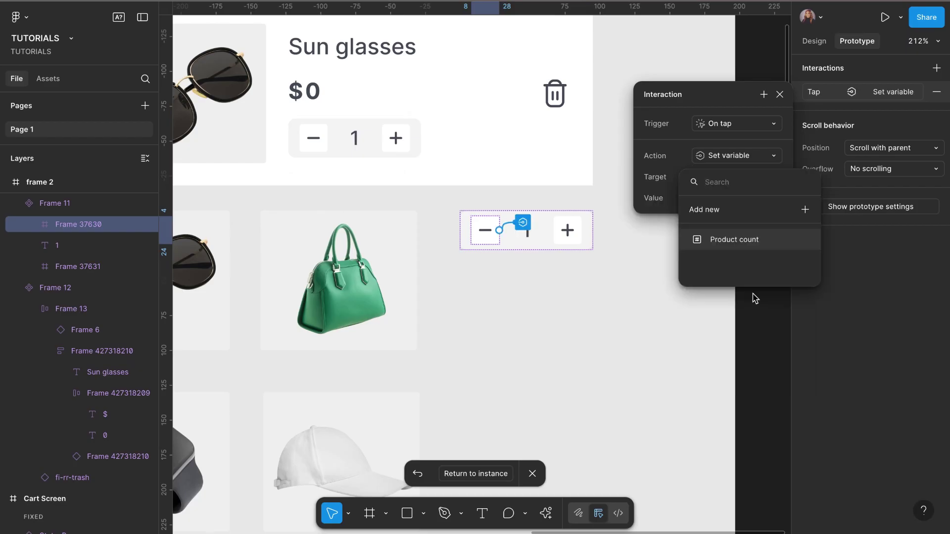
left_click(730, 241)
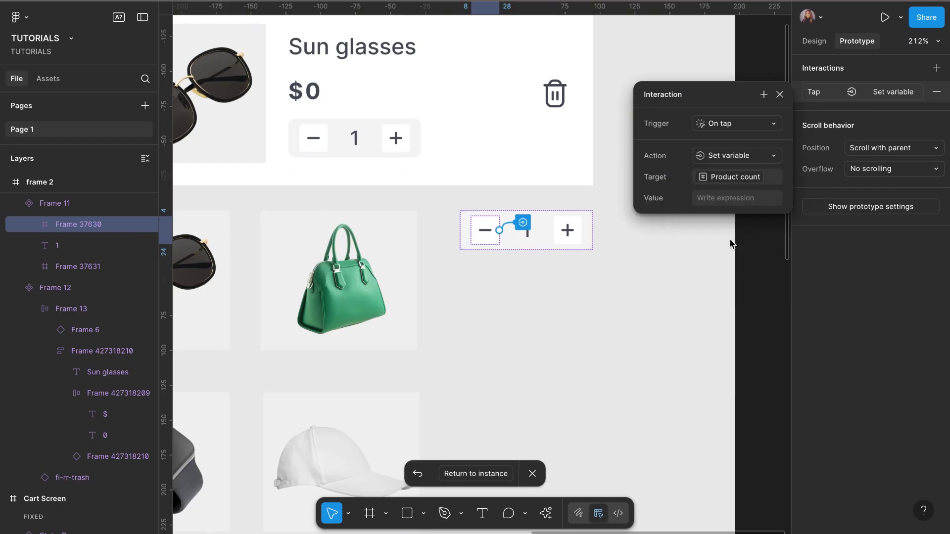
left_click(711, 258)
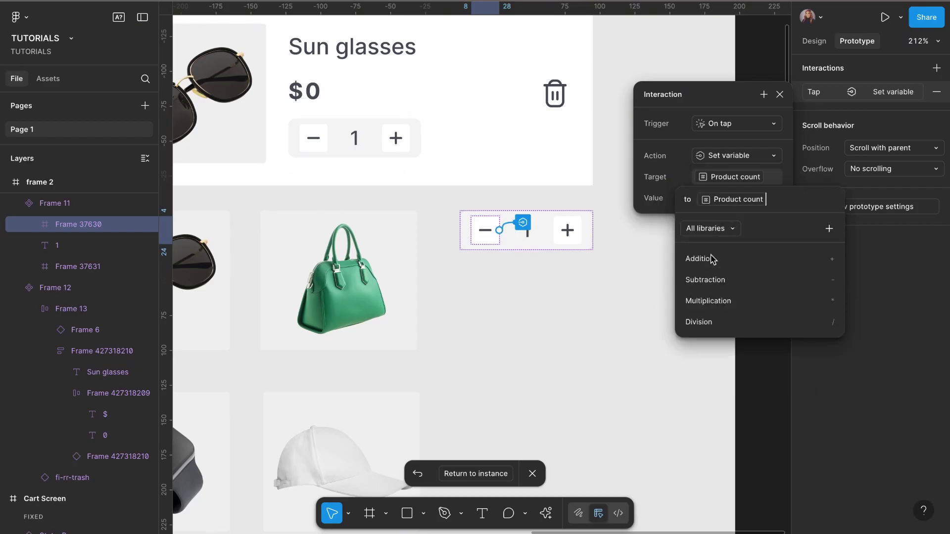
left_click(716, 281)
type("1")
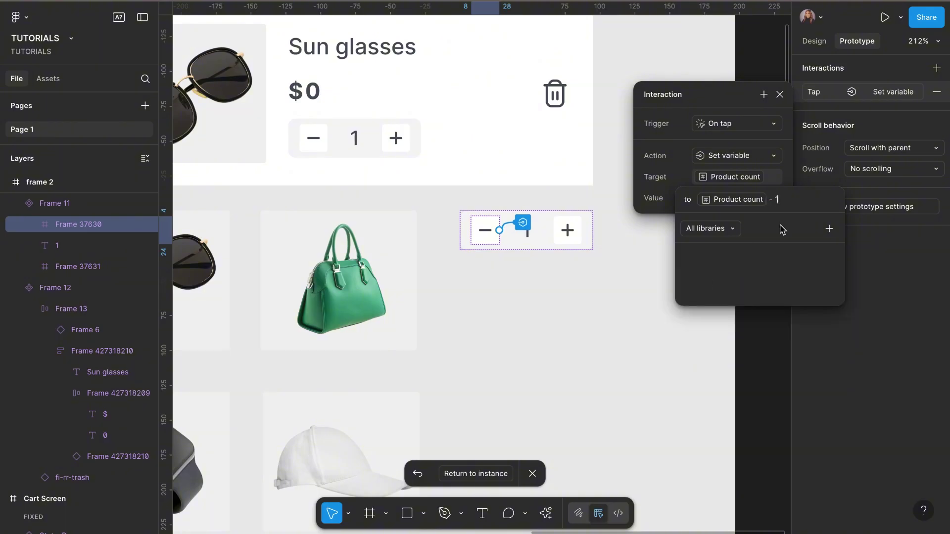
key("Return")
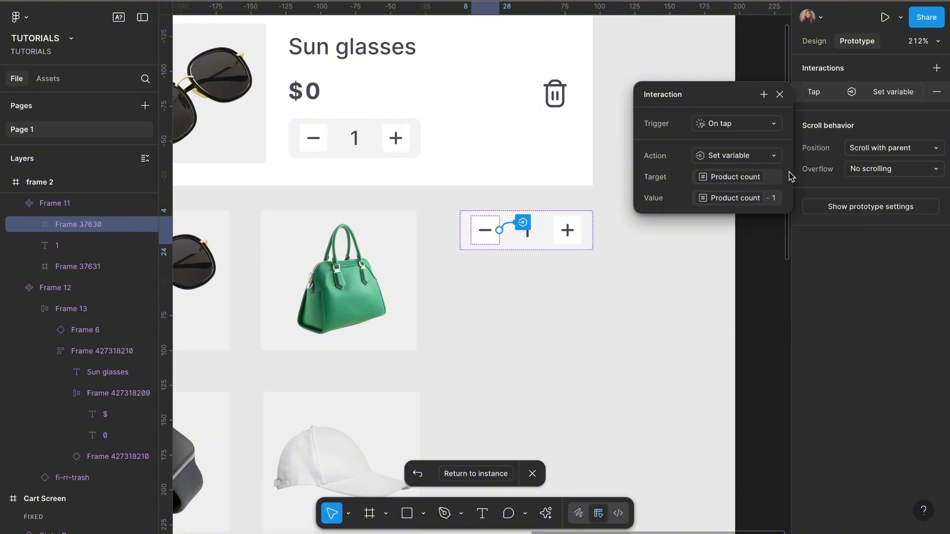
left_click(780, 95)
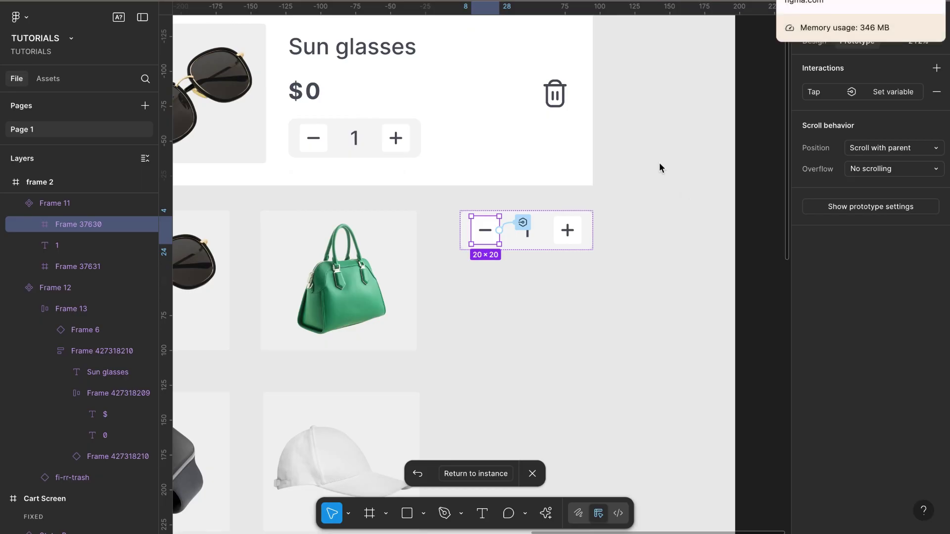
Step: Run the Cart Screen prototype and test both the plus and minus buttons on the Sun glasses item
key("ctrl+alt+Return")
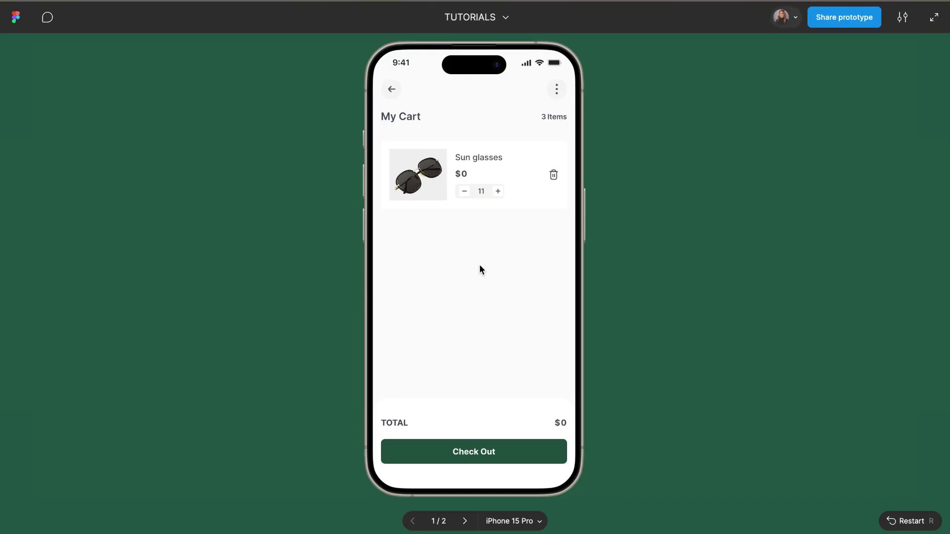
left_click(495, 191)
left_click(496, 191)
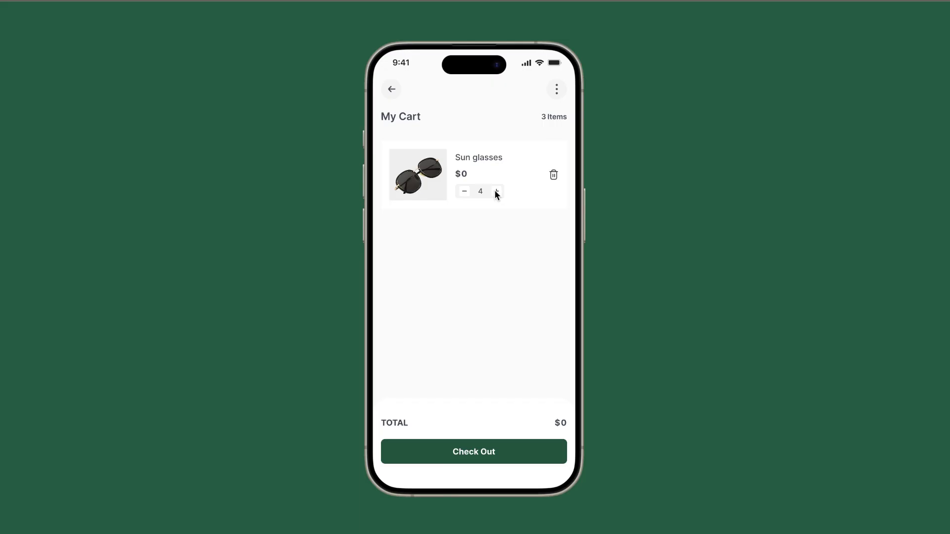
left_click(465, 193)
left_click(496, 192)
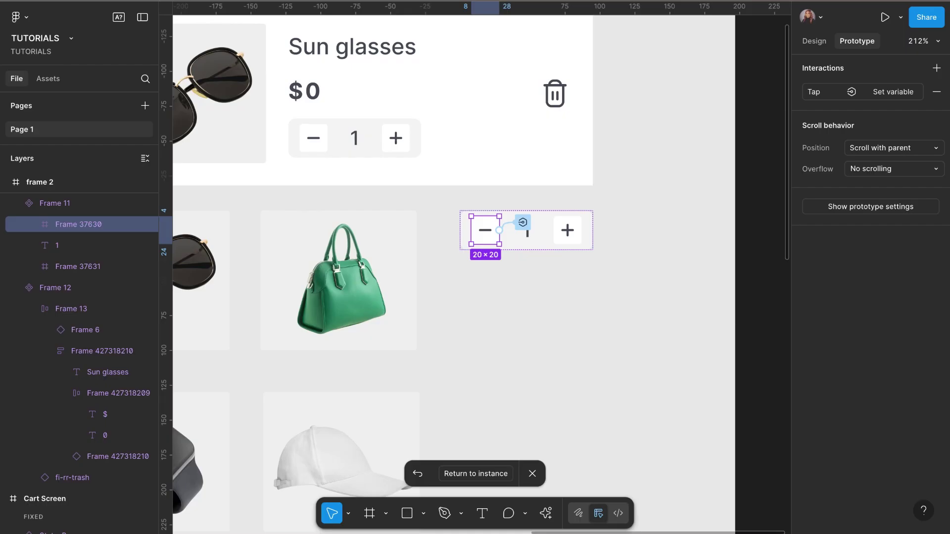
Step: Add a Conditional action to the minus button's tap interaction with the condition Product count > 1
left_click(513, 266)
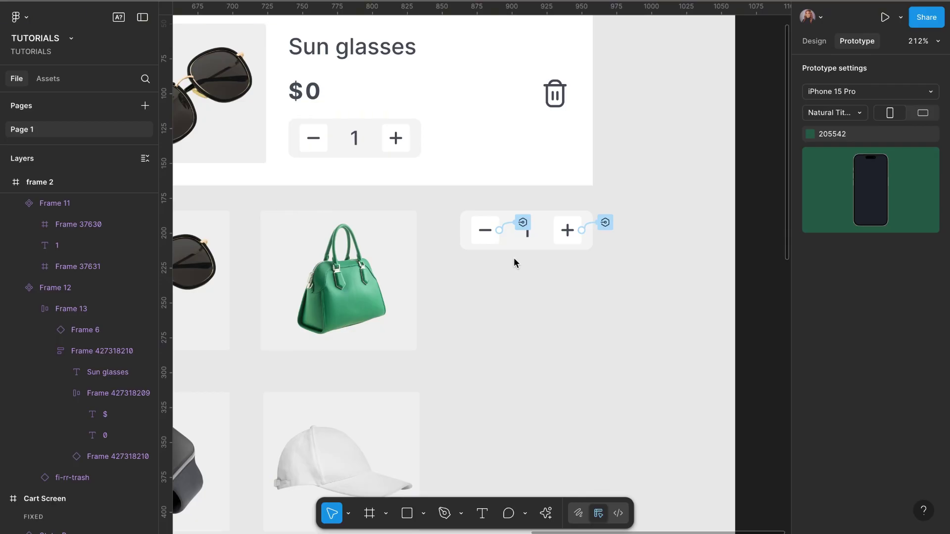
left_click(519, 243)
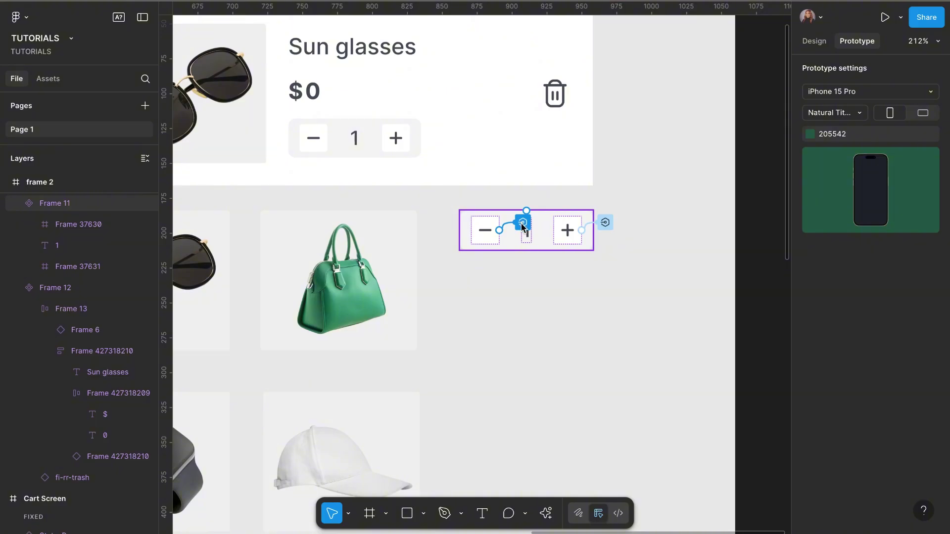
left_click(522, 226)
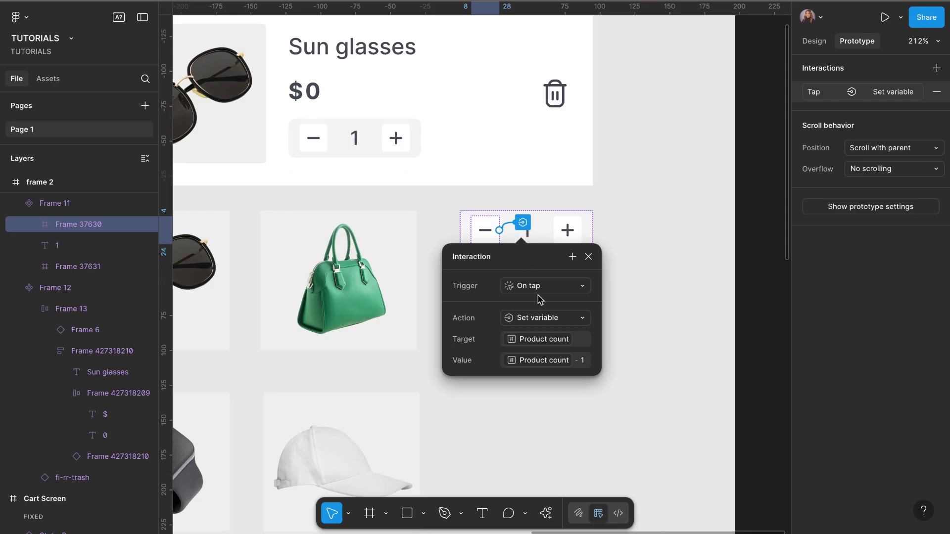
left_click(572, 257)
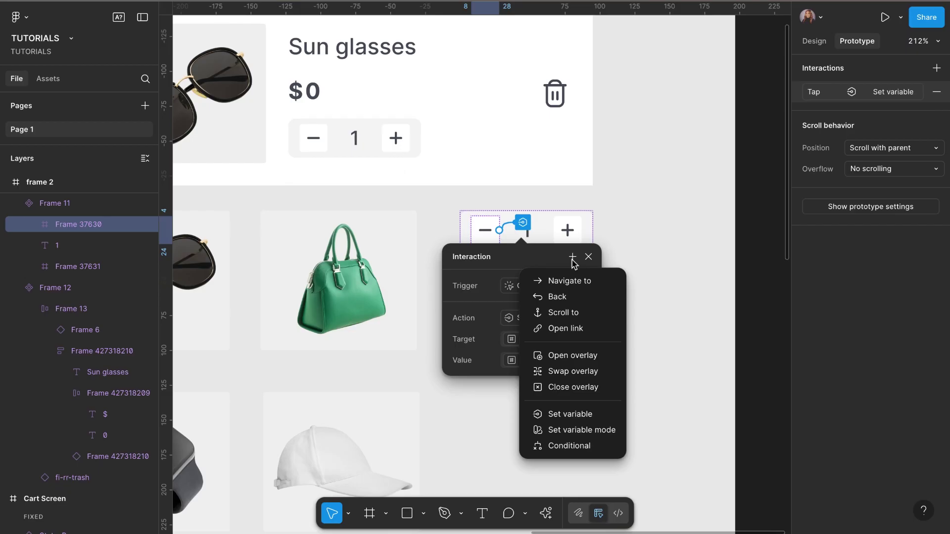
left_click(565, 447)
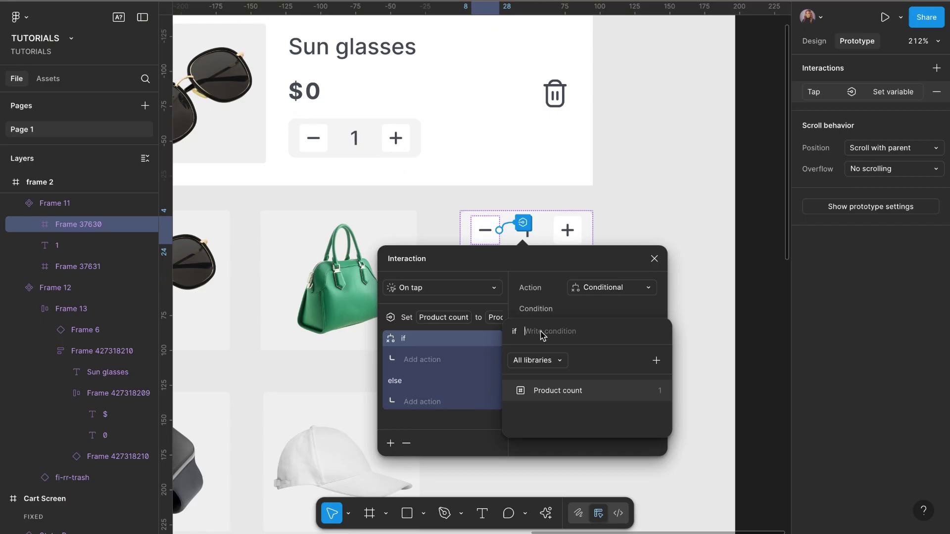
left_click(555, 396)
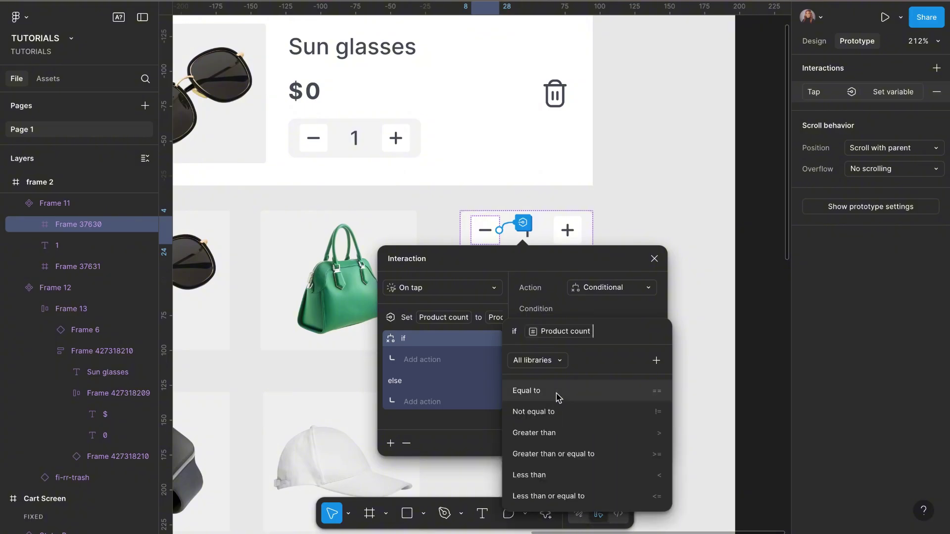
left_click(548, 434)
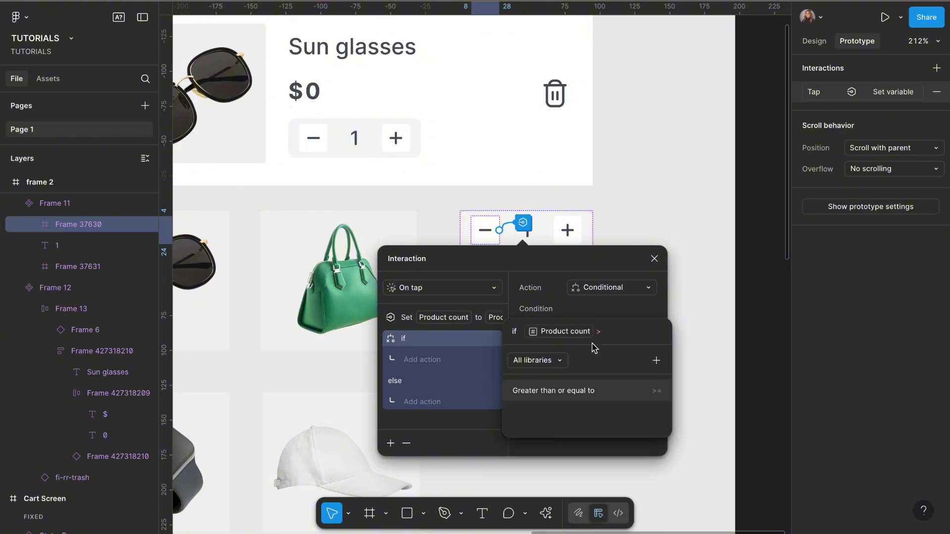
type("1")
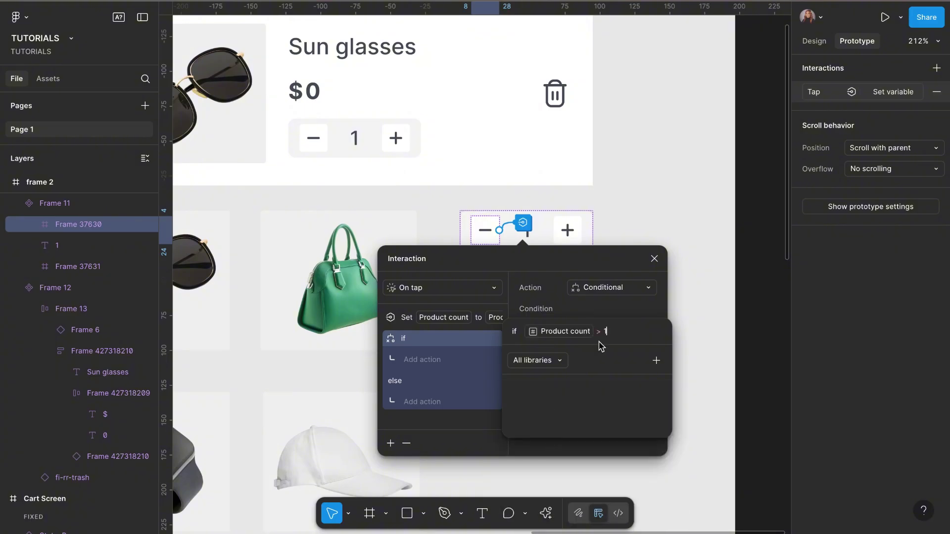
left_click(485, 416)
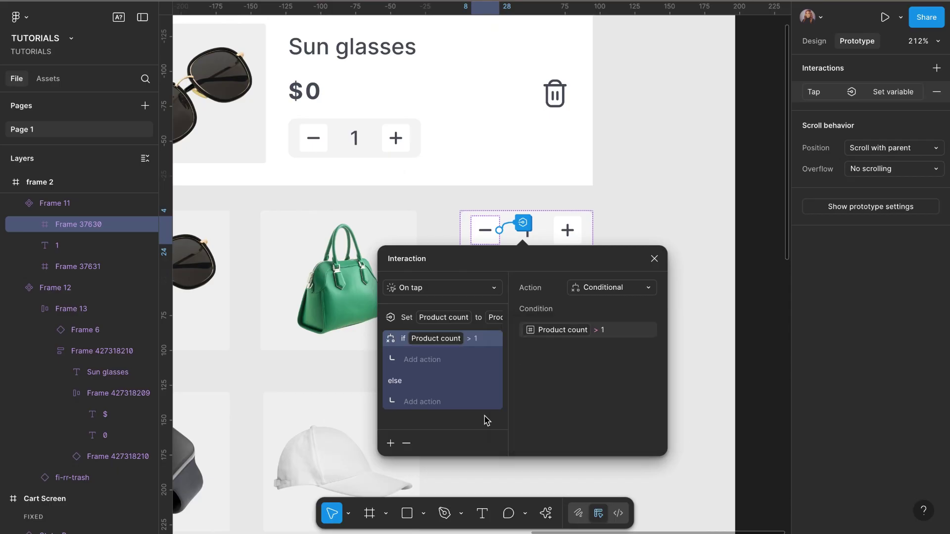
Step: Move the minus button's Set variable action into the if branch of the conditional
left_click(405, 320)
left_click_drag(404, 334, 409, 352)
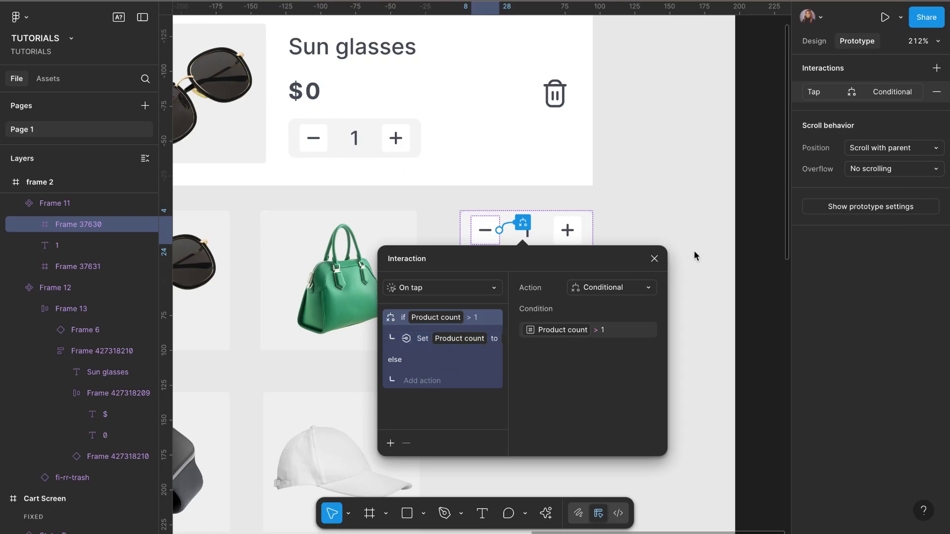
left_click(654, 259)
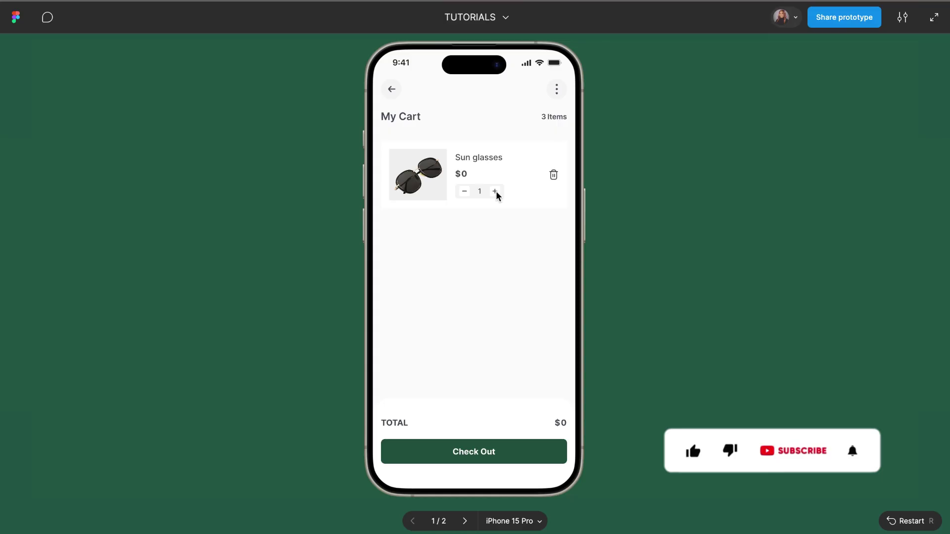
Step: Test the conditional in the prototype by raising the Sun glasses quantity to 7 and lowering it to its minimum
left_click(496, 191)
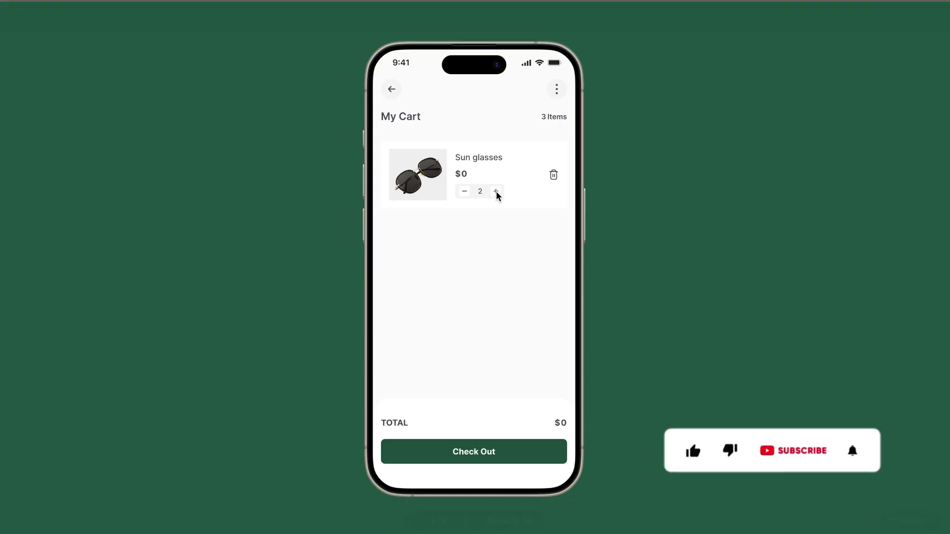
left_click(495, 191)
left_click(495, 191)
left_click(496, 191)
left_click(496, 191)
left_click(496, 191)
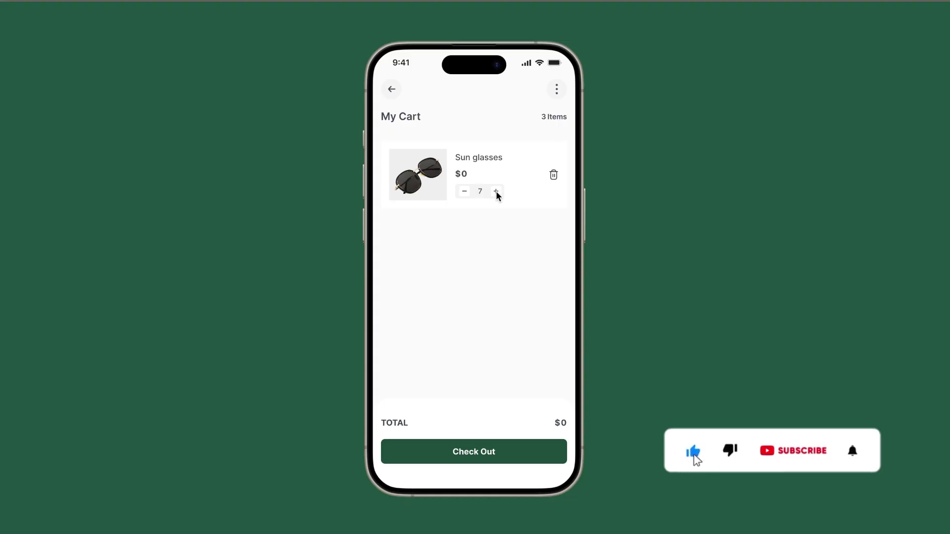
left_click(464, 191)
left_click(464, 192)
left_click(464, 192)
left_click(464, 192)
left_click(464, 192)
left_click(465, 192)
left_click(465, 191)
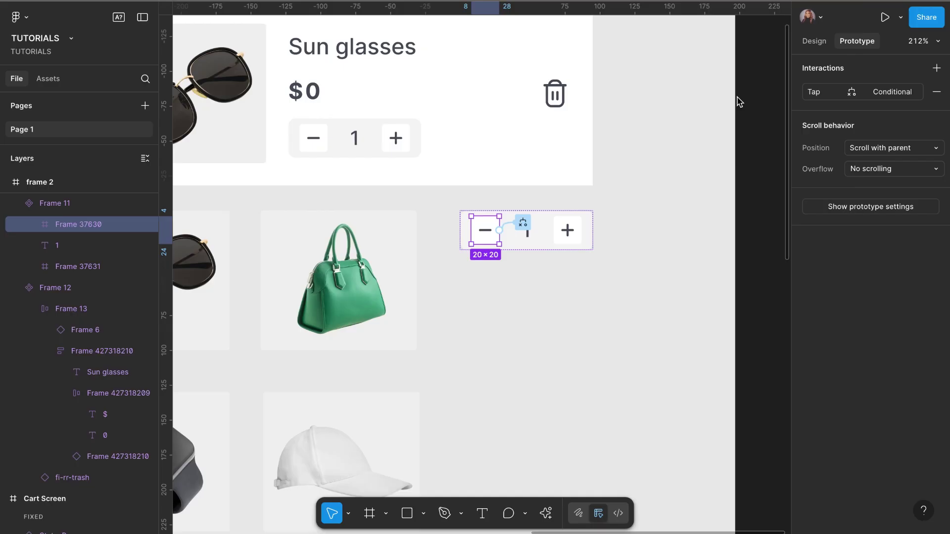
Step: Duplicate the Sun glasses card twice in the Cart Screen's item list and dismiss the content replacement suggestion
left_click(610, 335)
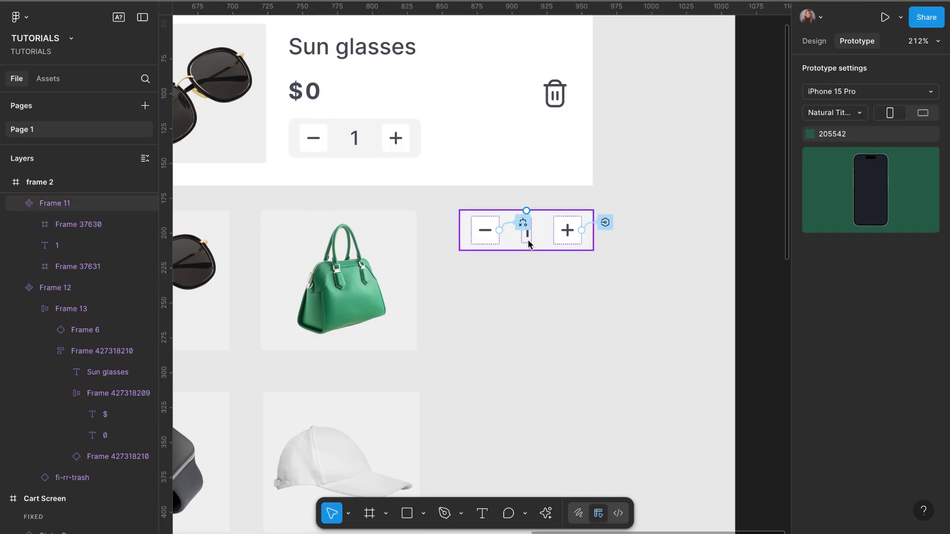
key("shift+1")
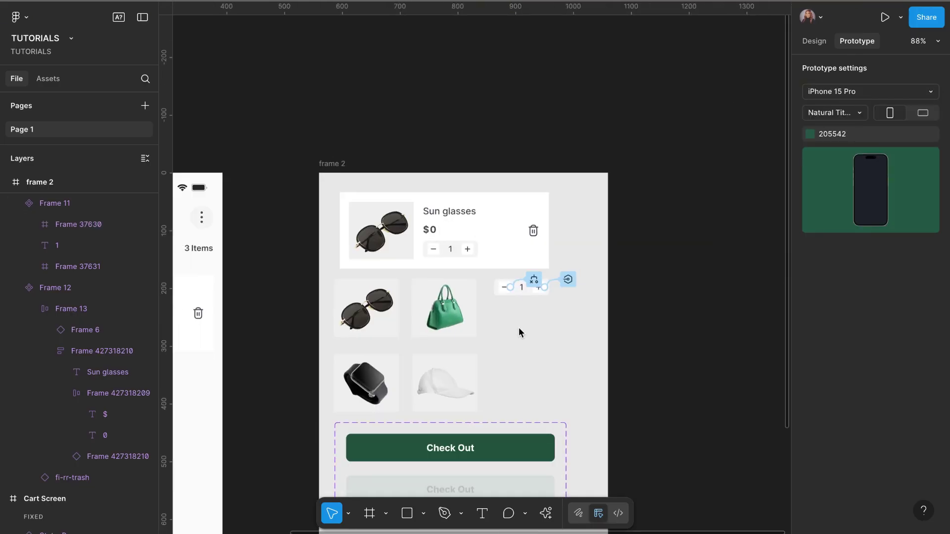
scroll(315, 371, "down", 4)
scroll(314, 371, "left", 3)
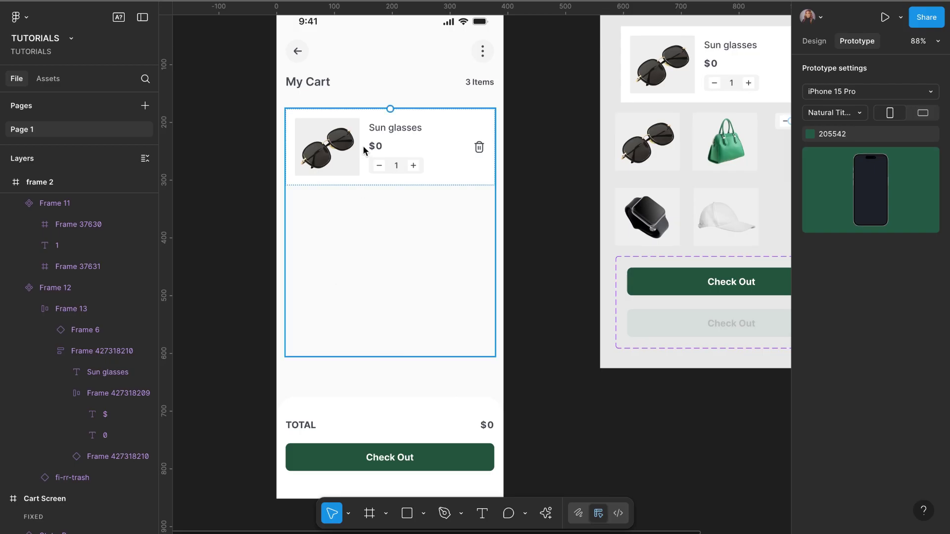
left_click(340, 192)
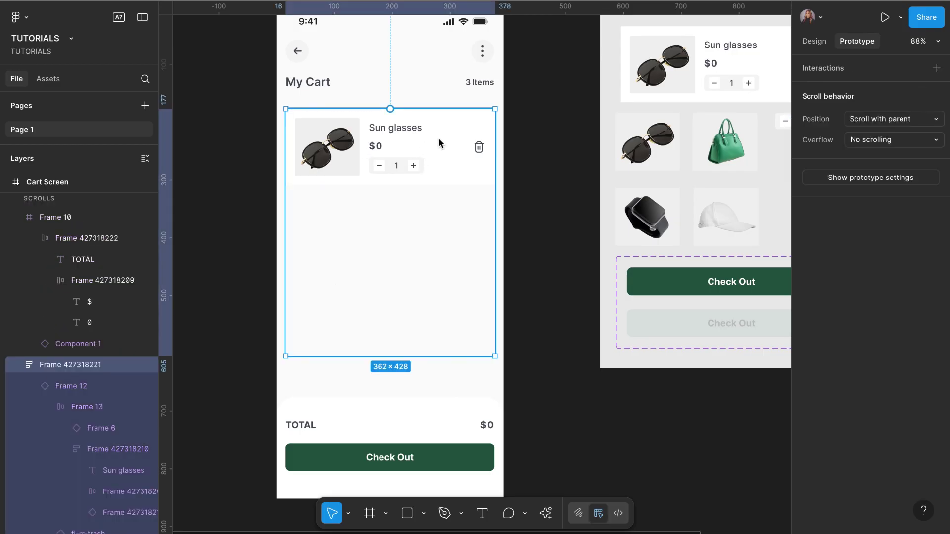
left_click(432, 156)
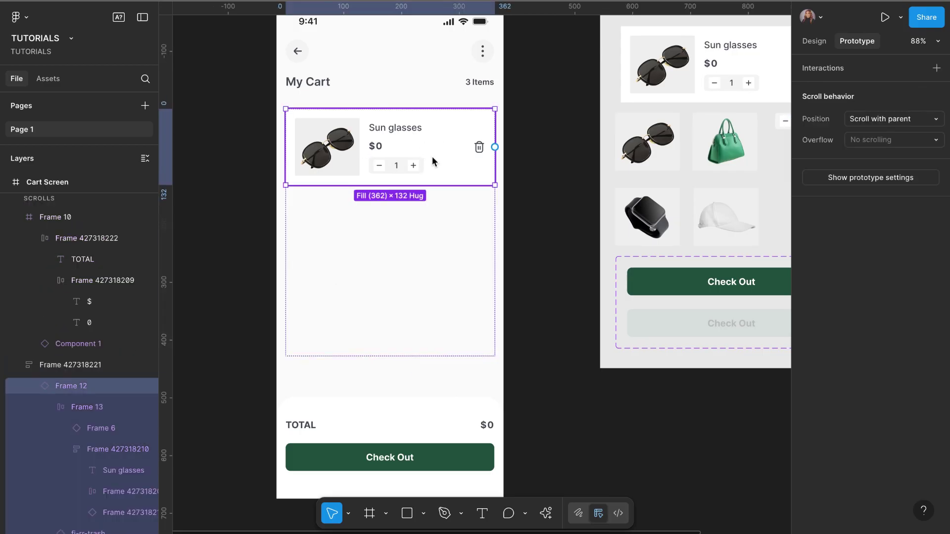
left_click(814, 41)
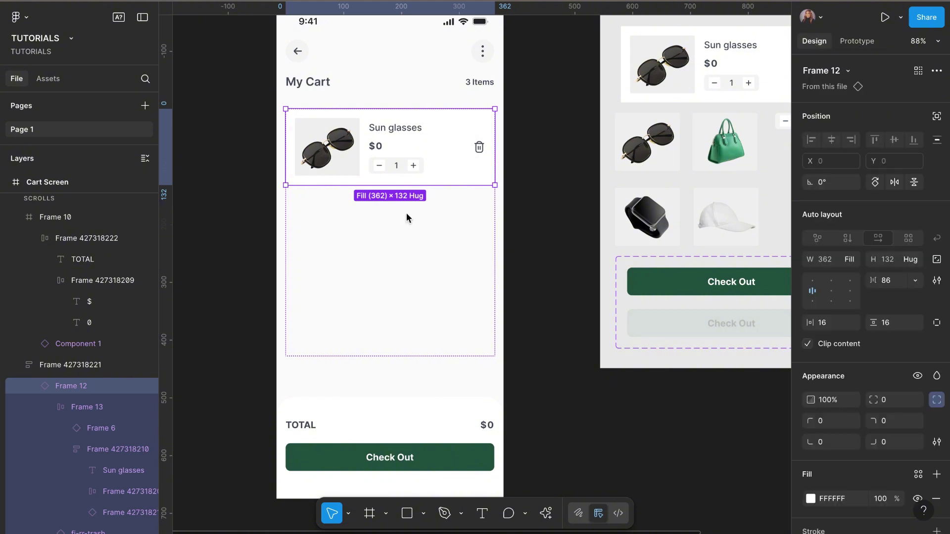
key("ctrl+d")
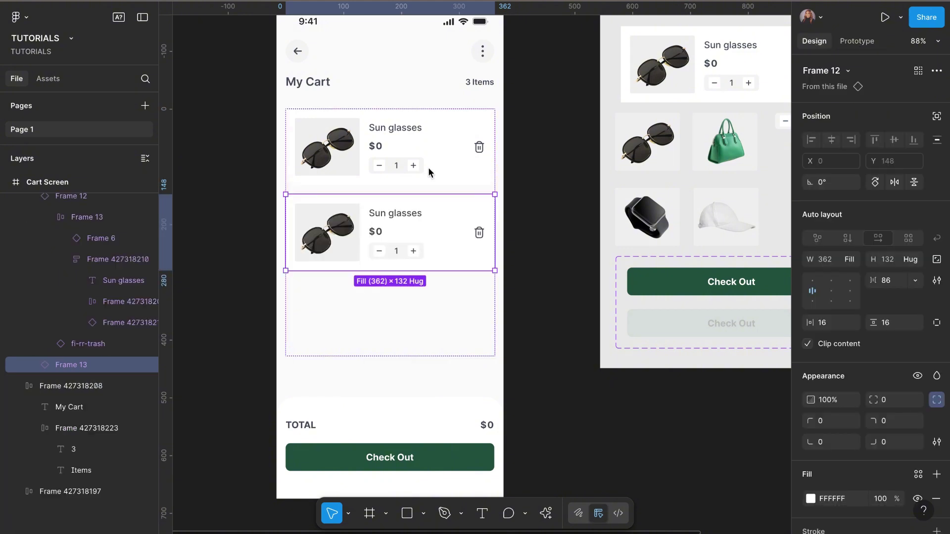
key("ctrl+d")
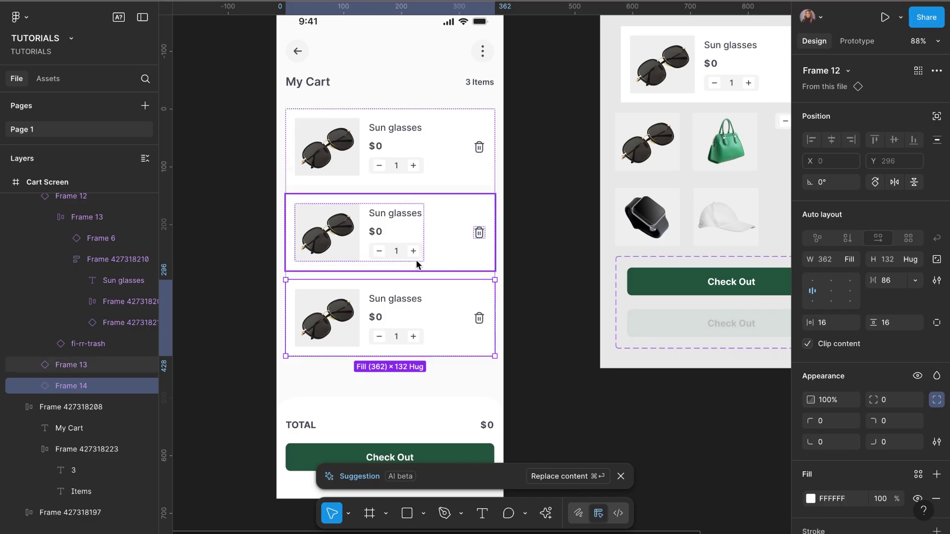
left_click(621, 479)
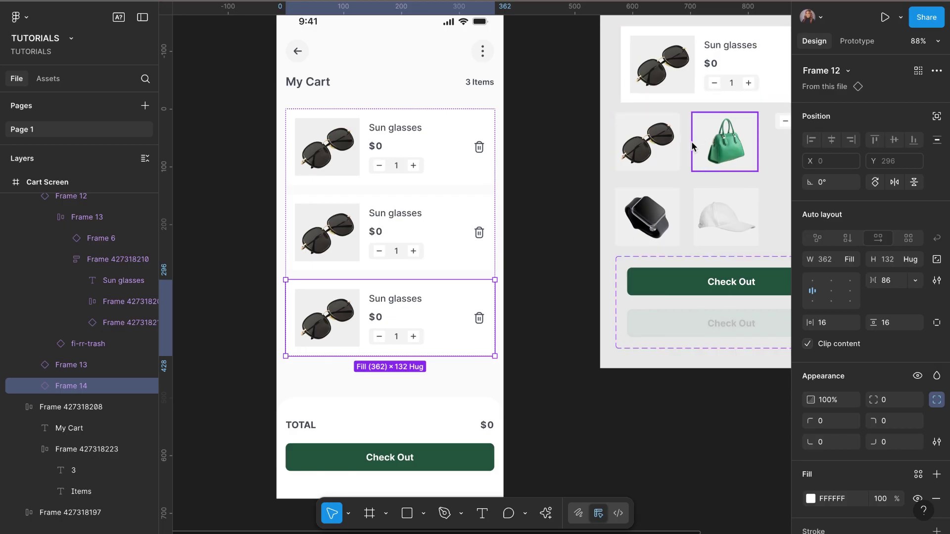
Step: Swap the product image instance in the second cart card to Frame 8, the green handbag
scroll(526, 237, "down", 3)
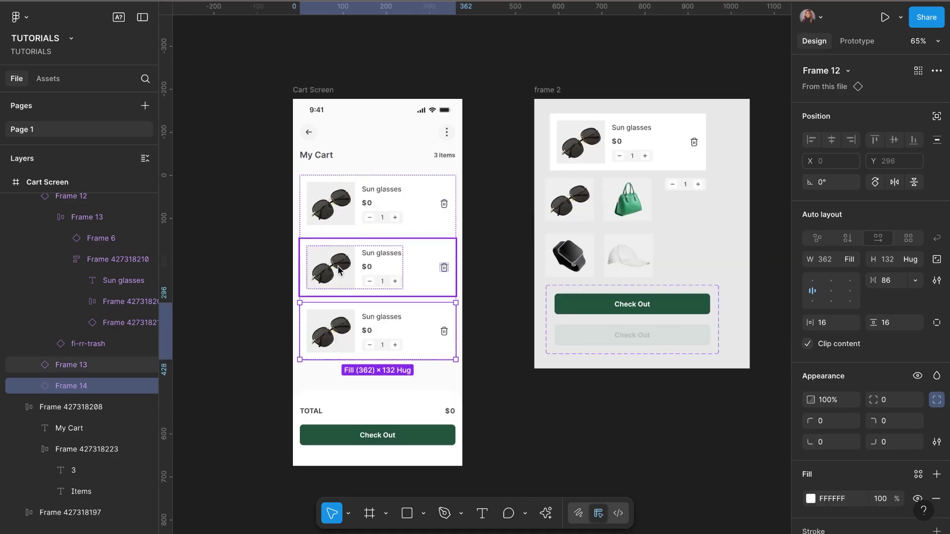
left_click(339, 270)
double_click(349, 263)
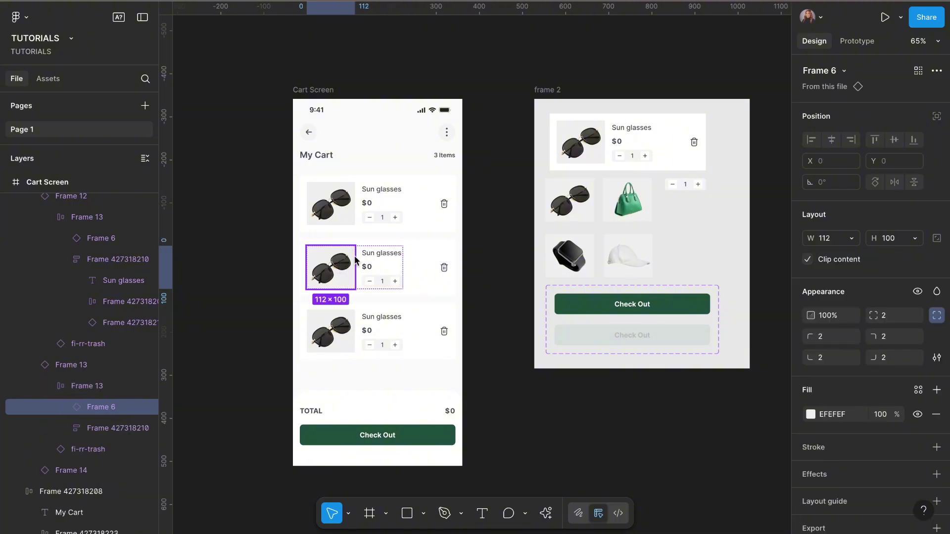
left_click(845, 71)
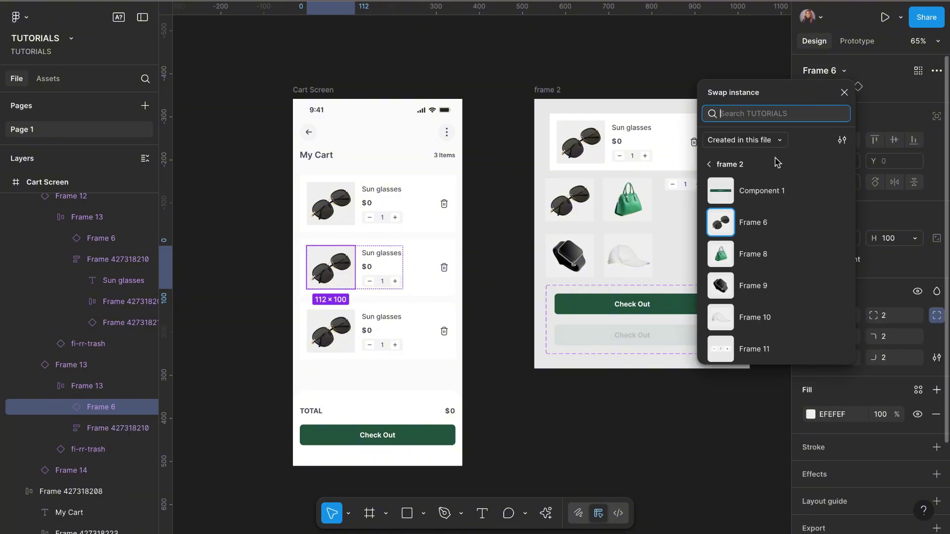
left_click(717, 255)
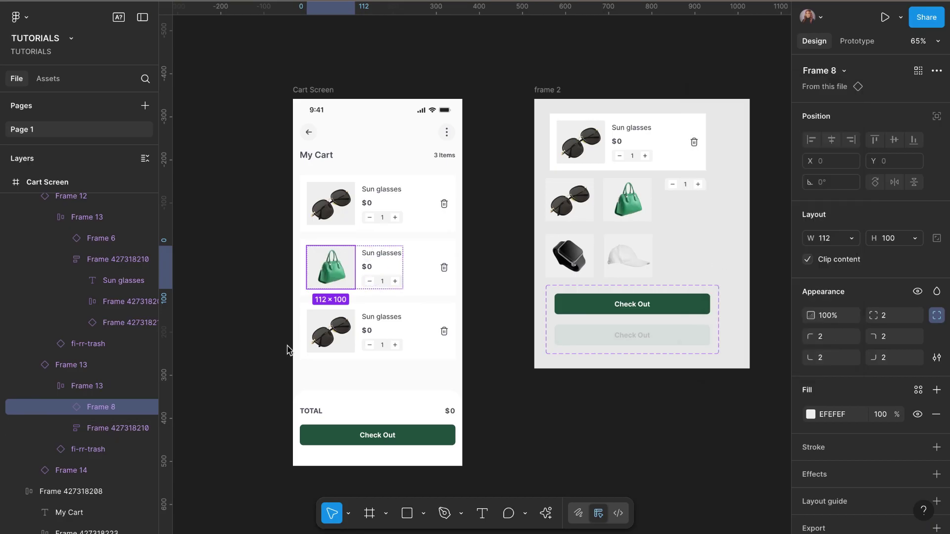
Step: Swap the product image instance in the third cart card to Frame 9, the smartwatch, and clear the selection
left_click(341, 341)
double_click(341, 340)
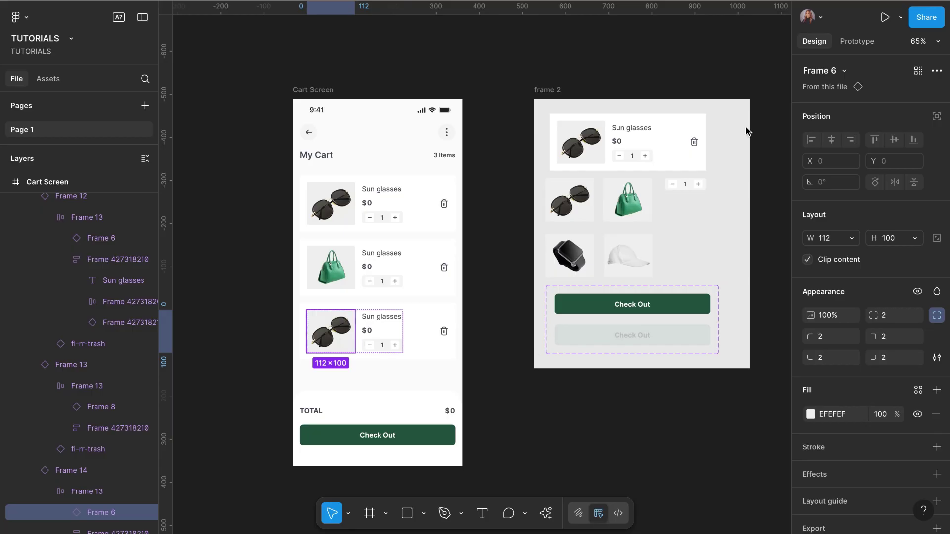
left_click(844, 70)
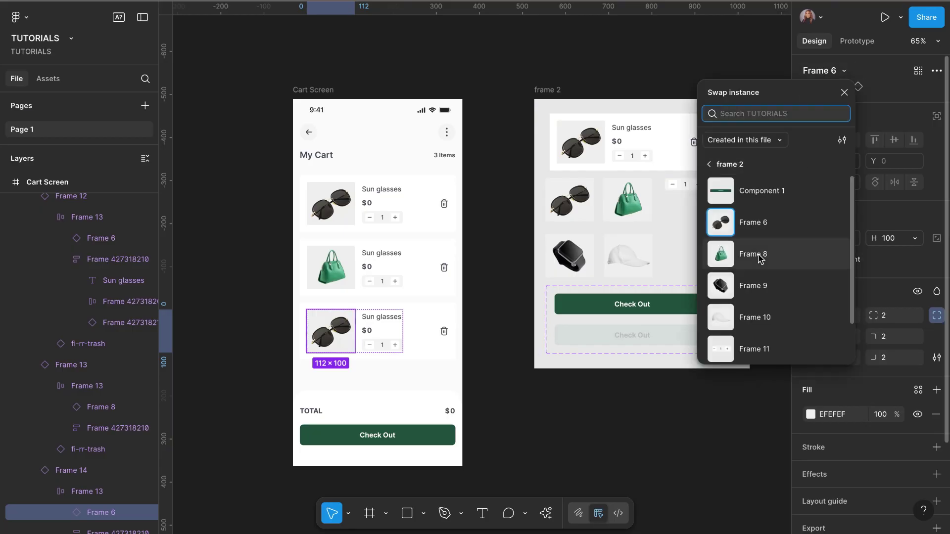
left_click(747, 290)
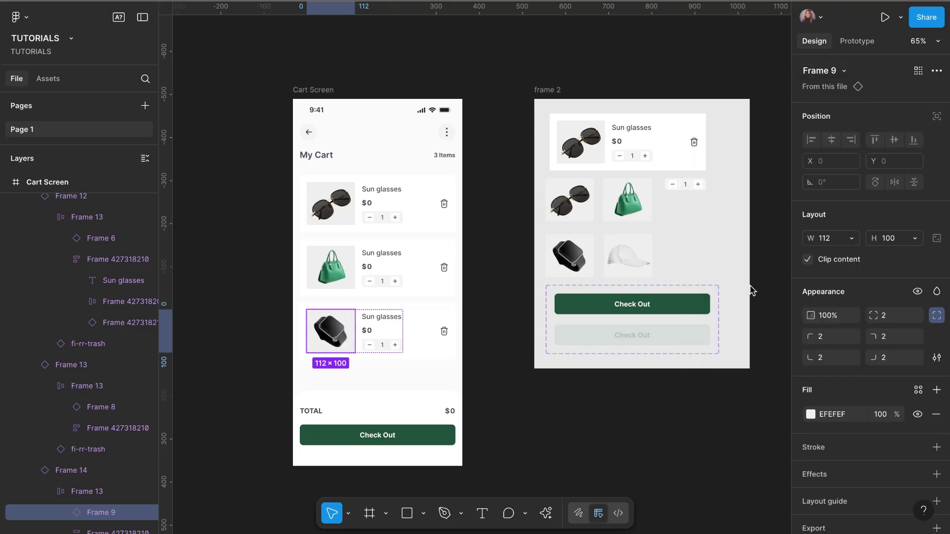
left_click(491, 361)
Step: Open the Product Variables collection and examine the names, prices and quantities on the three cart cards
scroll(492, 361, "right", 2)
scroll(491, 361, "down", 1)
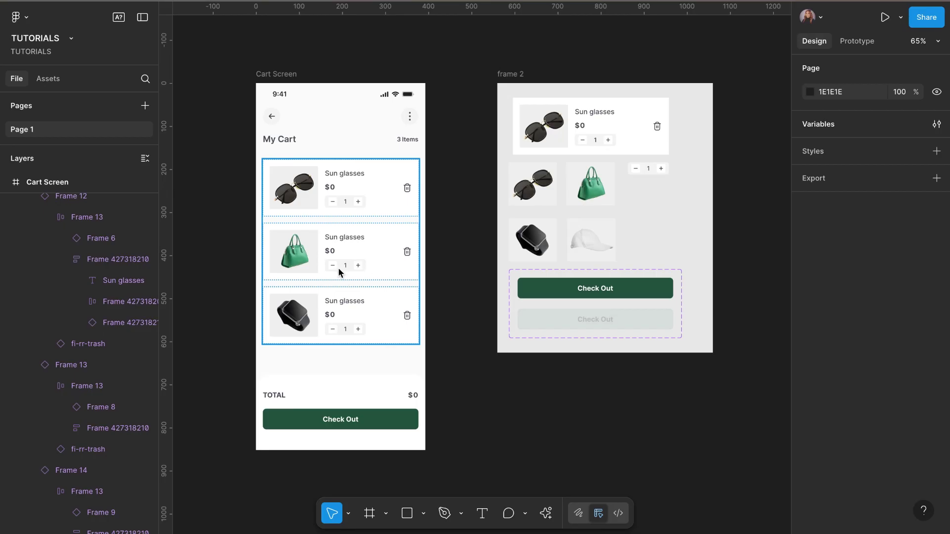
scroll(337, 268, "up", 5)
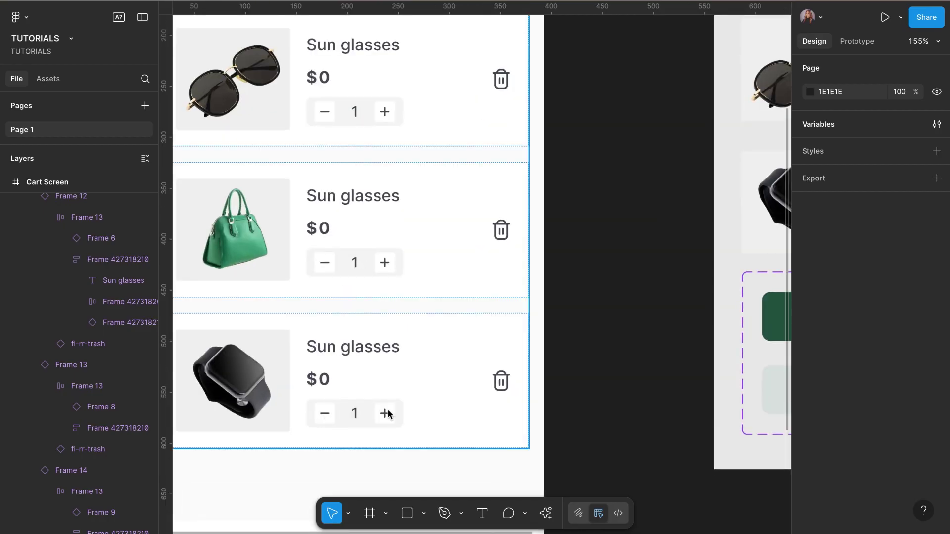
scroll(387, 411, "down", 4)
scroll(387, 410, "right", 3)
scroll(387, 410, "down", 1)
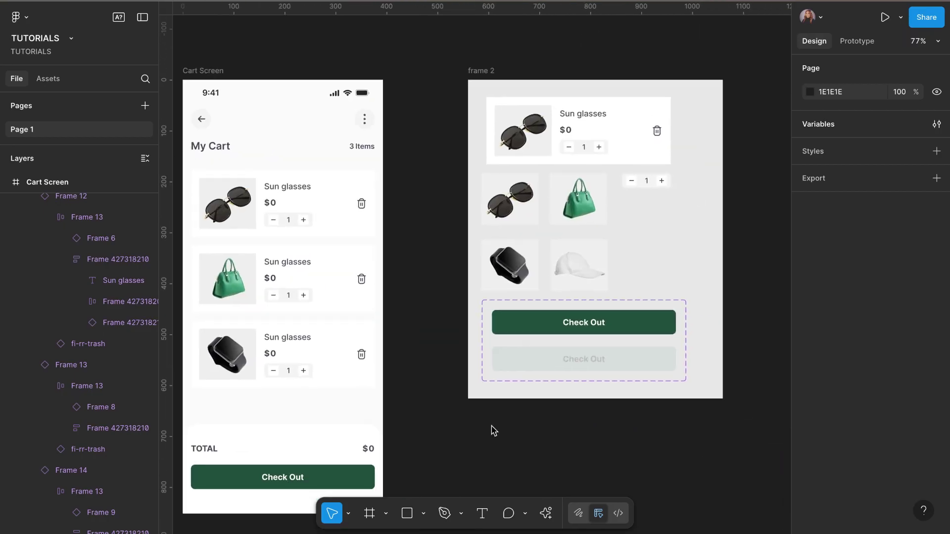
left_click(819, 128)
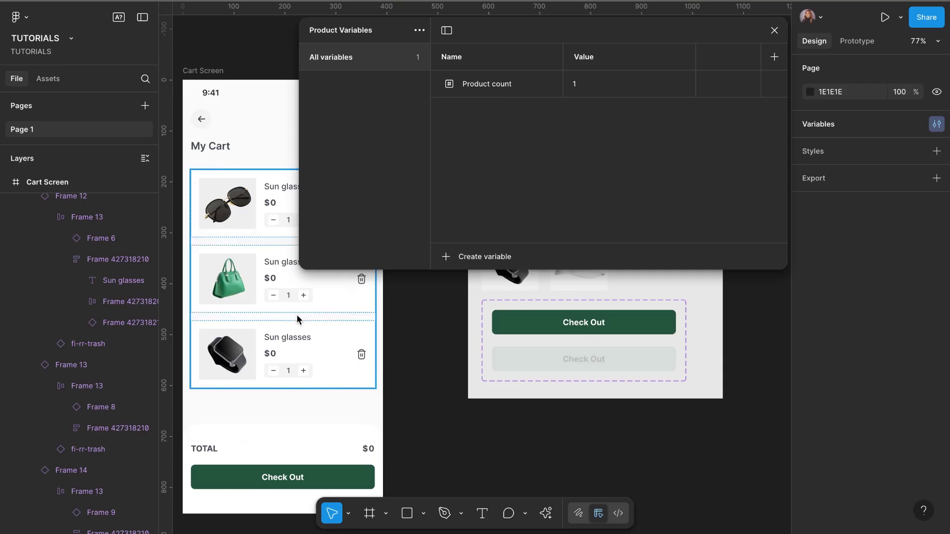
scroll(296, 317, "up", 3)
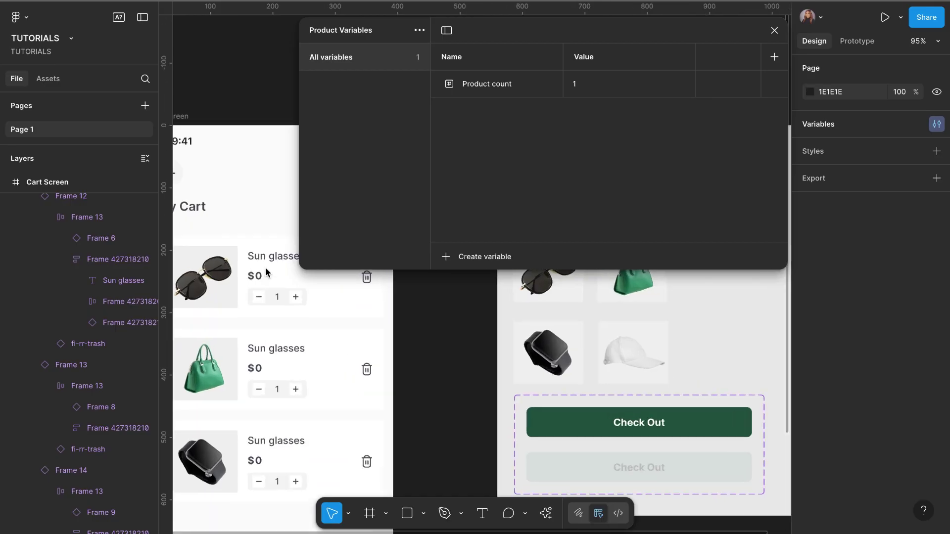
scroll(259, 282, "up", 3)
scroll(259, 282, "down", 3)
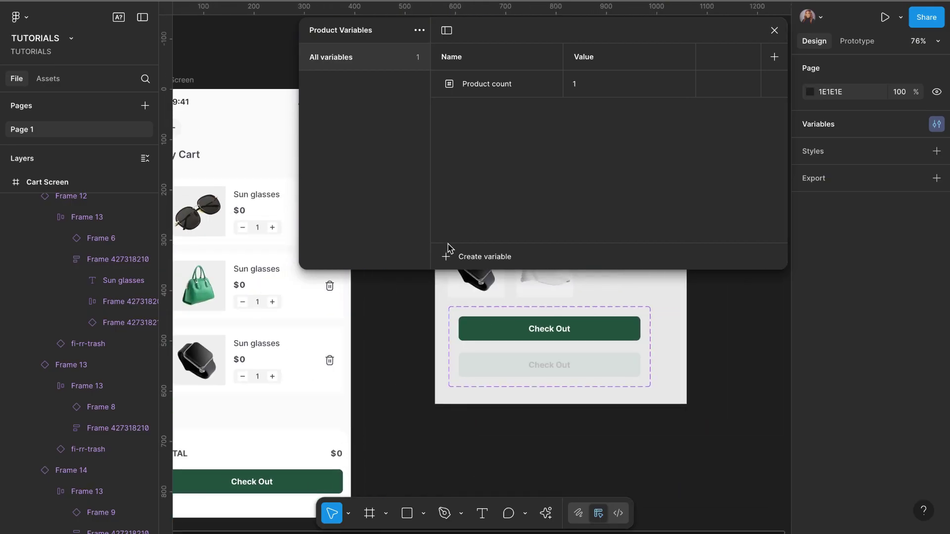
scroll(396, 328, "up", 4)
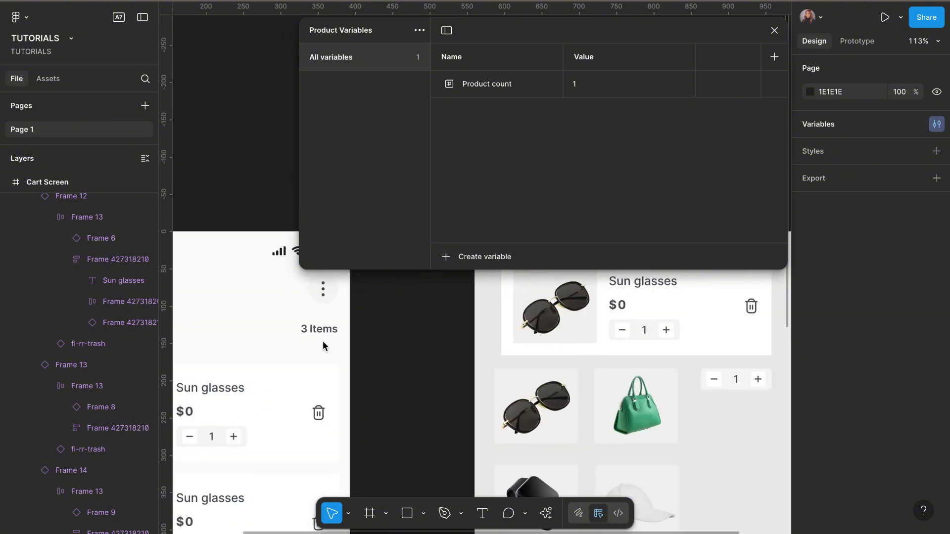
scroll(323, 340, "down", 5)
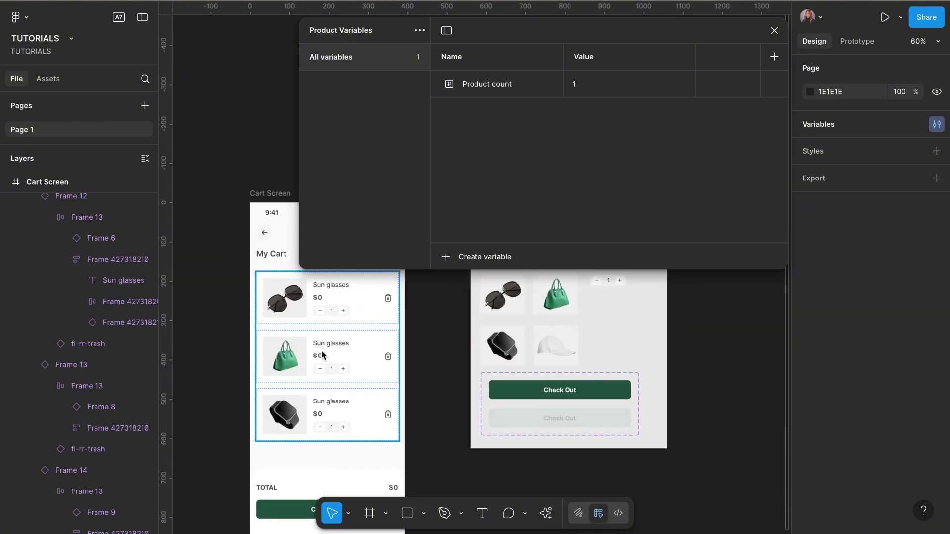
scroll(323, 346, "down", 2)
scroll(504, 121, "up", 2)
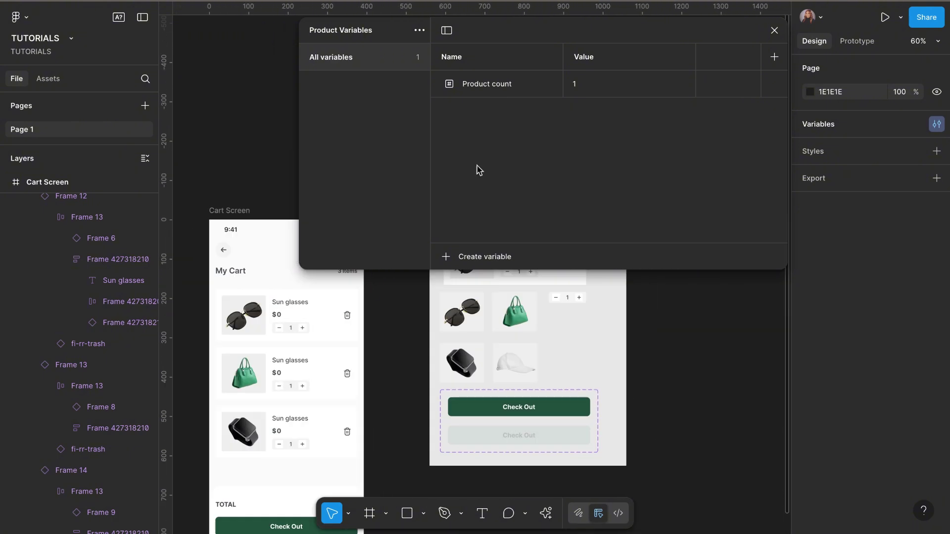
Step: Create a string variable named Product name with the value Sun glasses
left_click(487, 258)
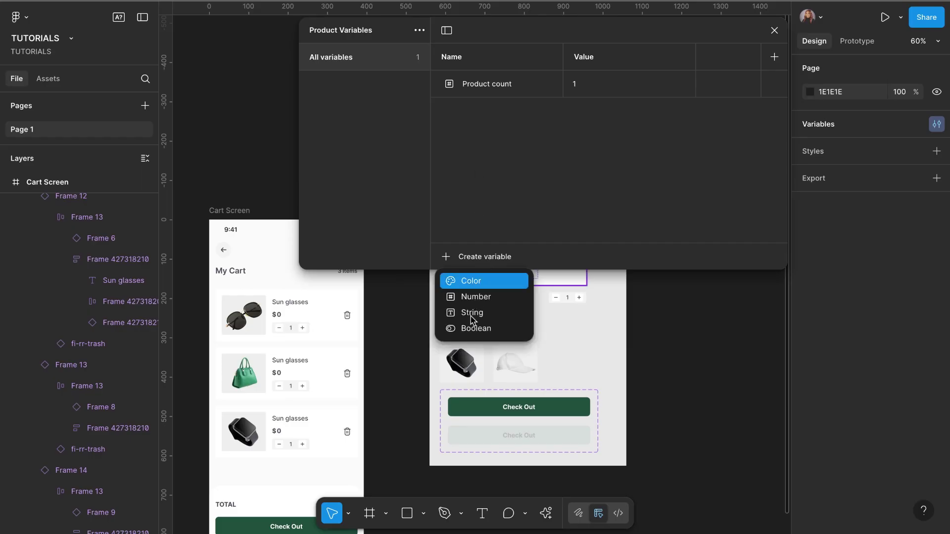
left_click(459, 311)
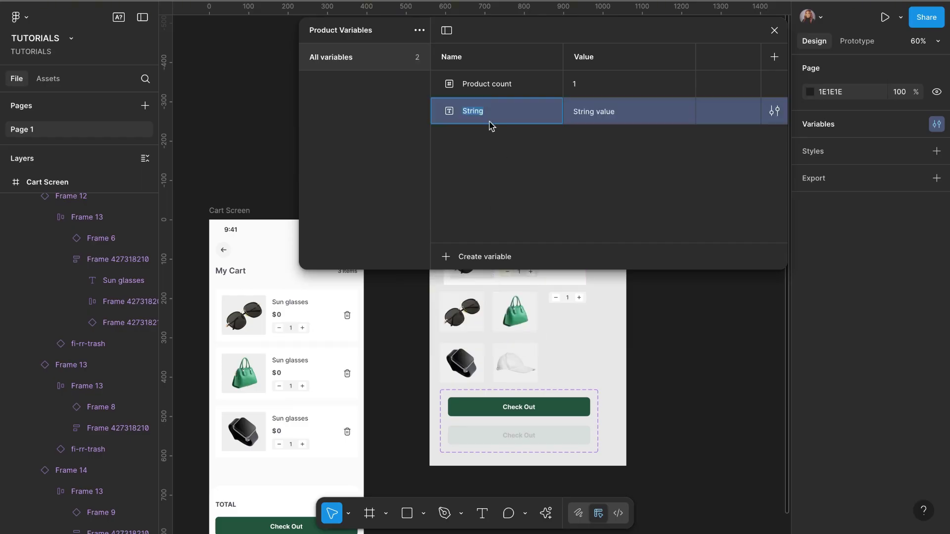
type("Product name")
left_click(589, 119)
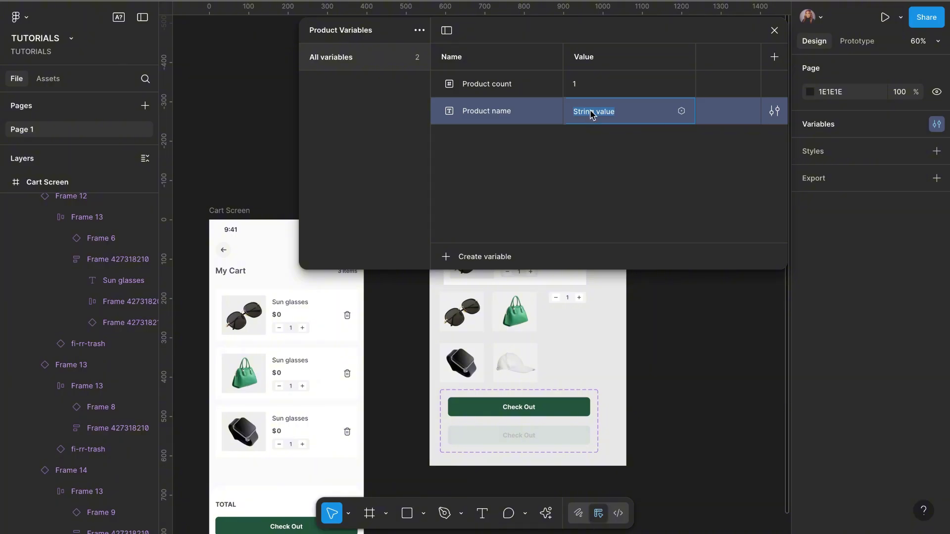
type("S")
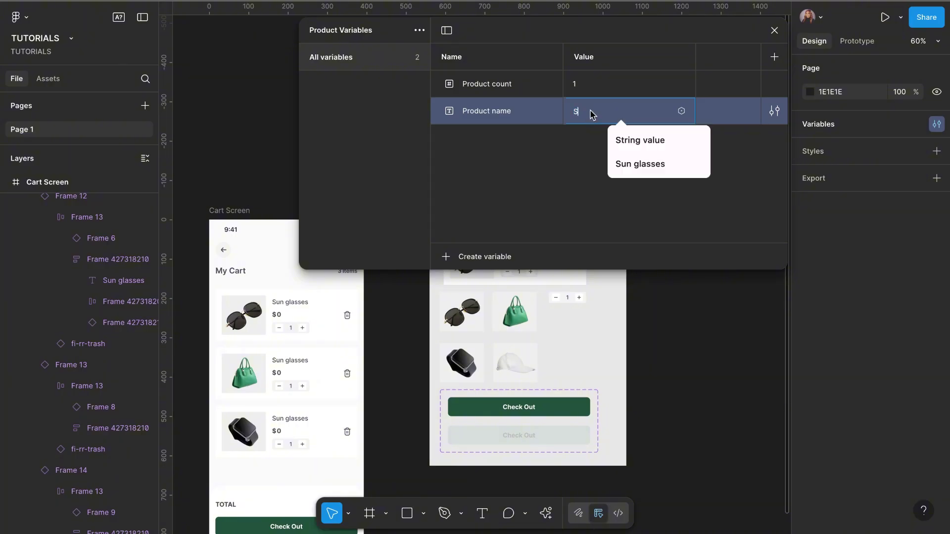
type("un glass")
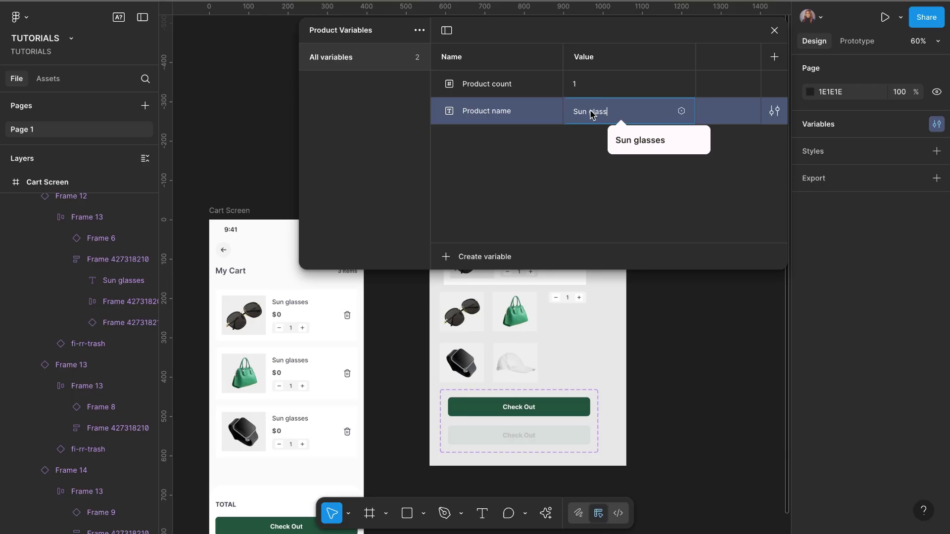
type("es")
left_click(571, 158)
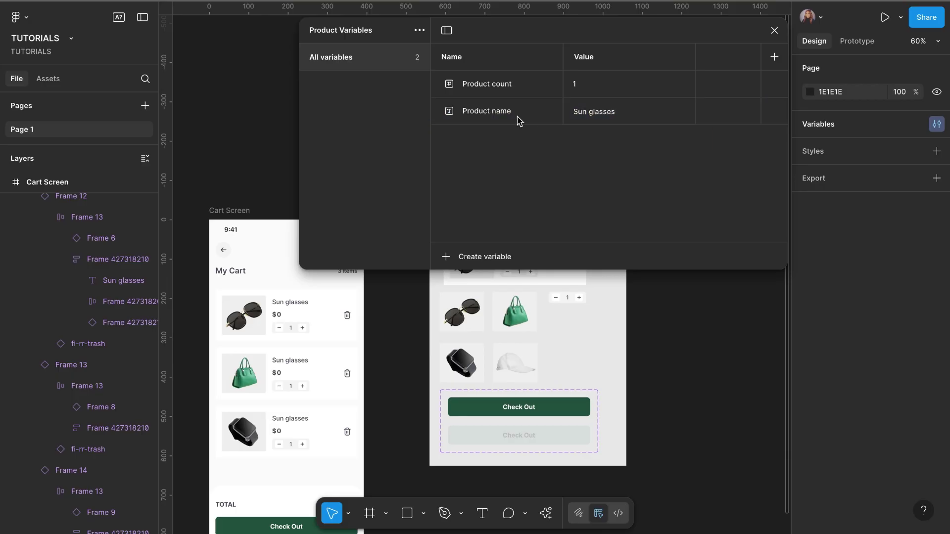
Step: Create a number variable named Product base price with the value 20
left_click(483, 259)
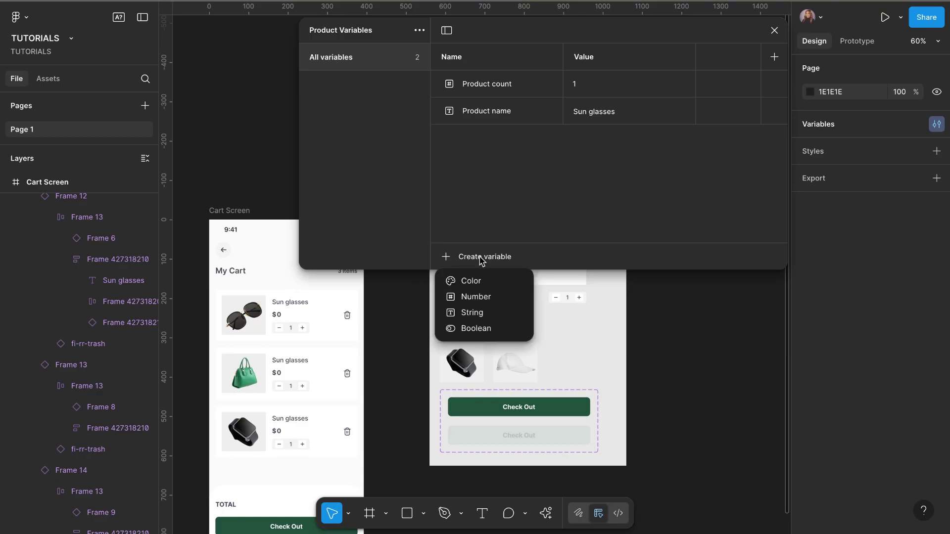
left_click(472, 296)
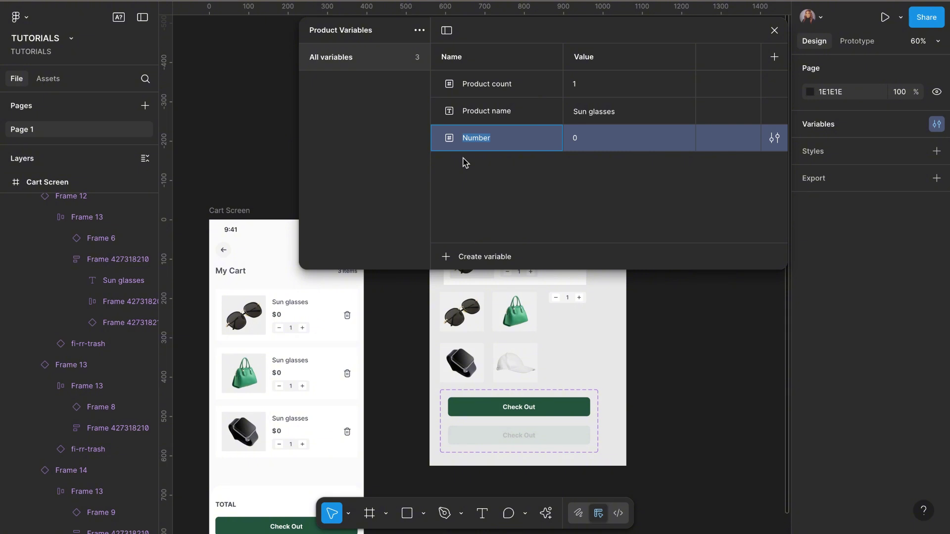
type("Product base price")
left_click(530, 189)
left_click(575, 141)
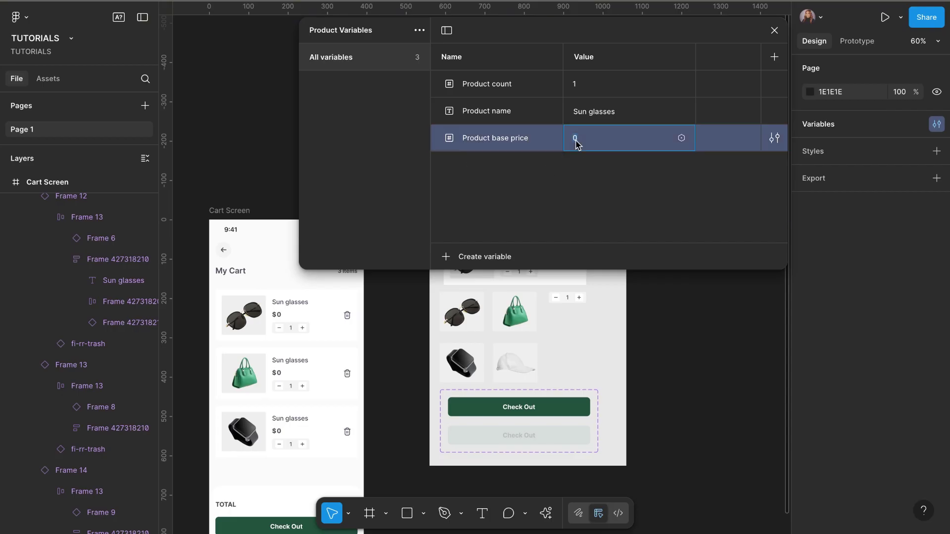
left_click(579, 194)
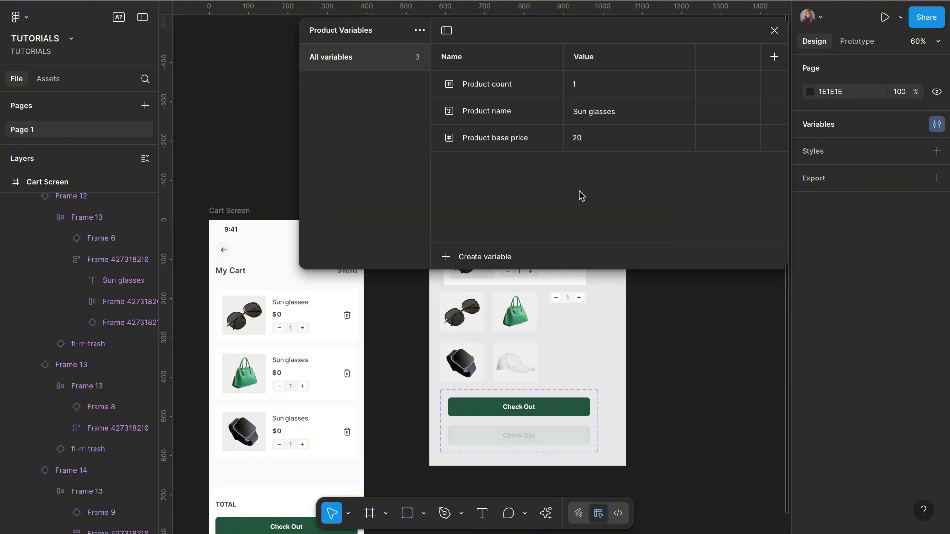
Step: Duplicate the Product base price variable, rename the copy Product total price and set its value to 0
right_click(515, 151)
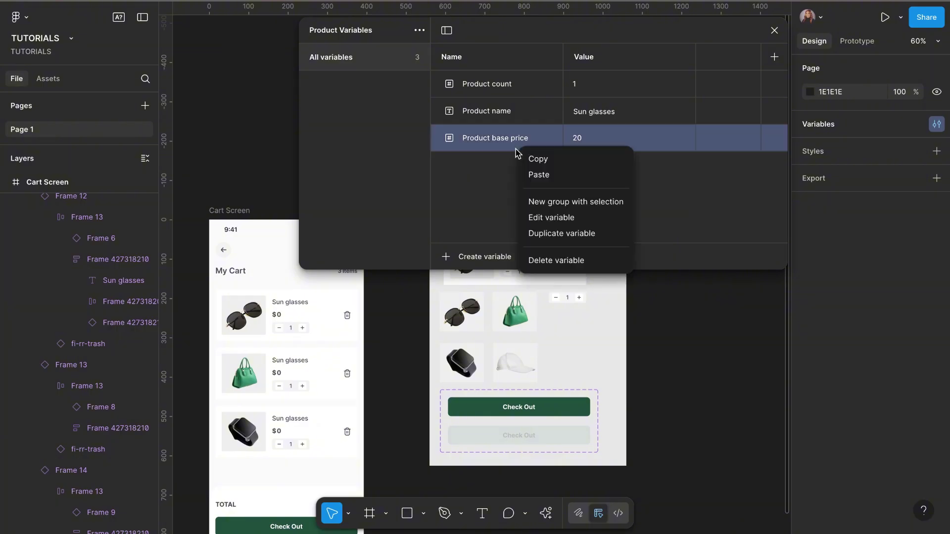
left_click(554, 239)
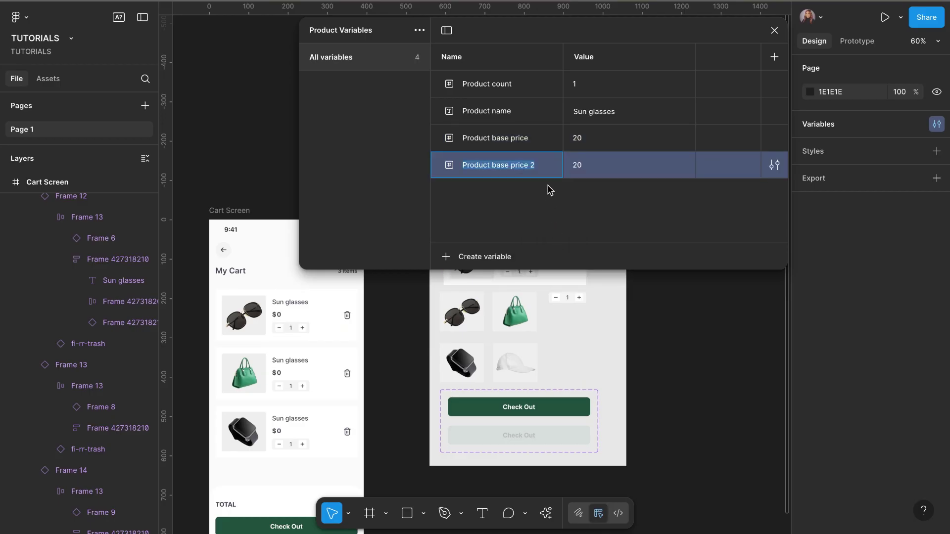
left_click(535, 169)
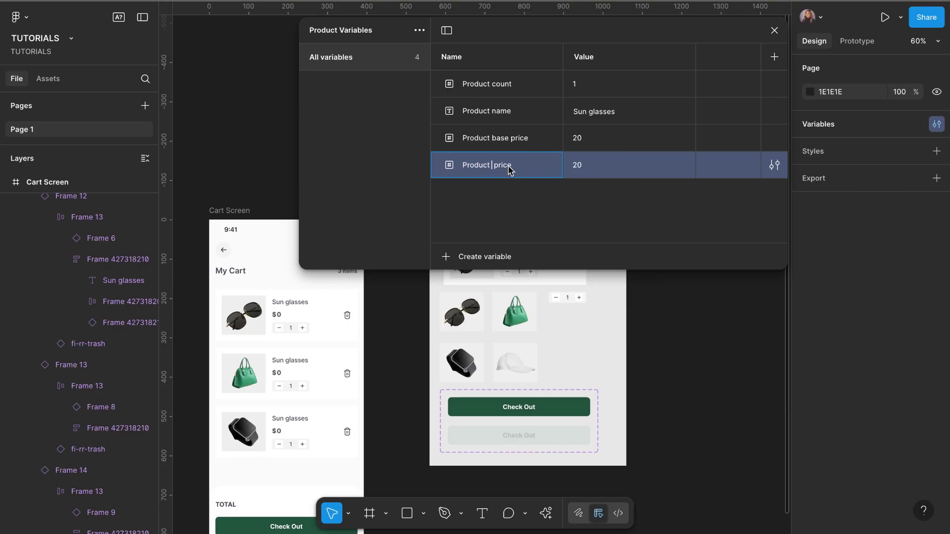
type("total")
left_click(551, 203)
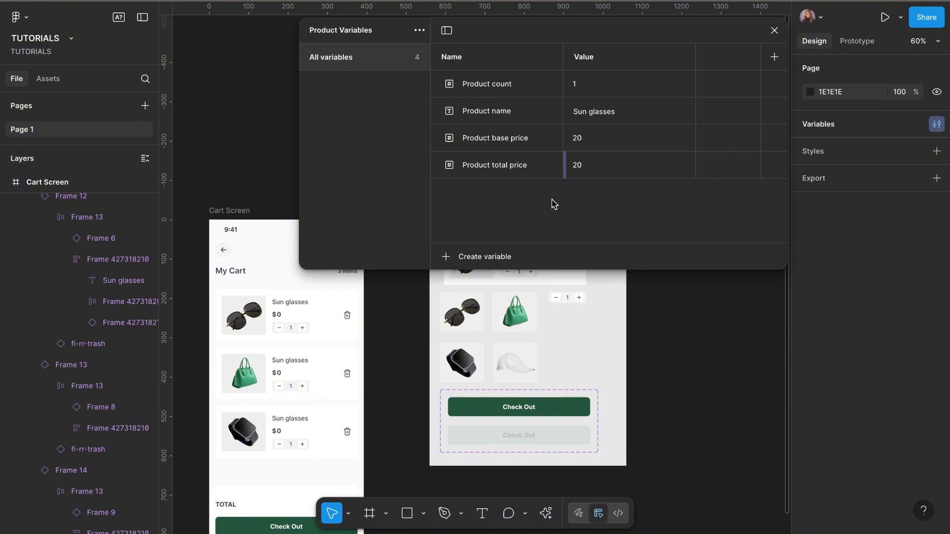
left_click(582, 171)
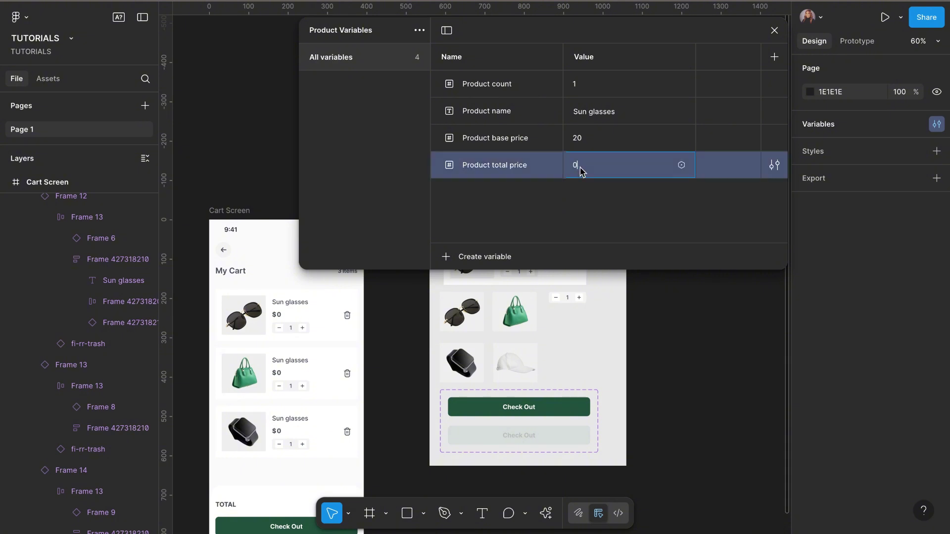
left_click(551, 204)
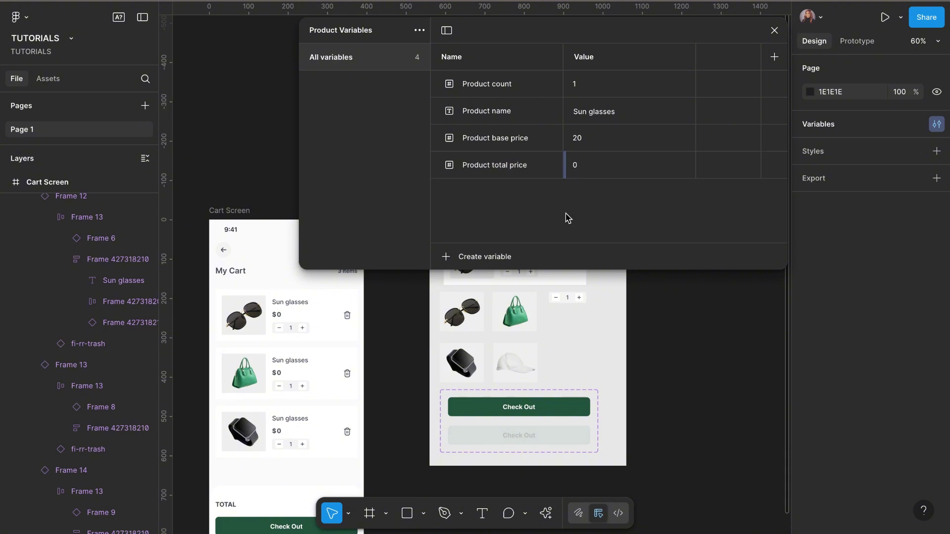
Step: Inspect the quantity text in the Sun glasses card on the Cart Screen alongside the Product count variable
scroll(446, 337, "up", 5)
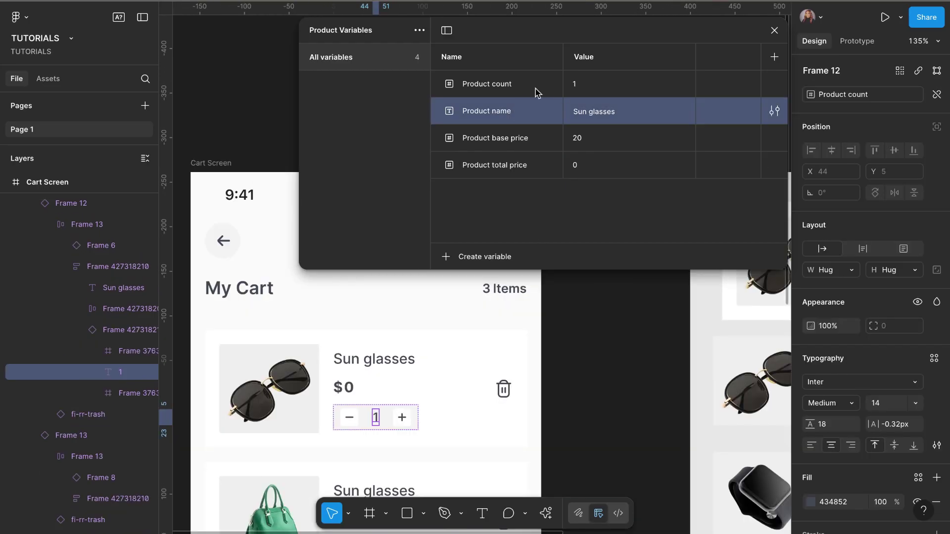
left_click(489, 91)
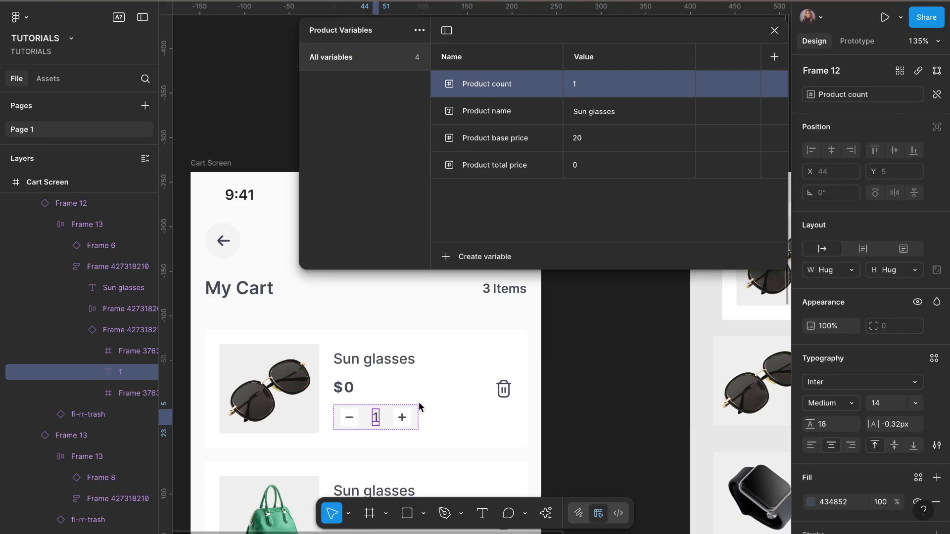
scroll(375, 417, "up", 3)
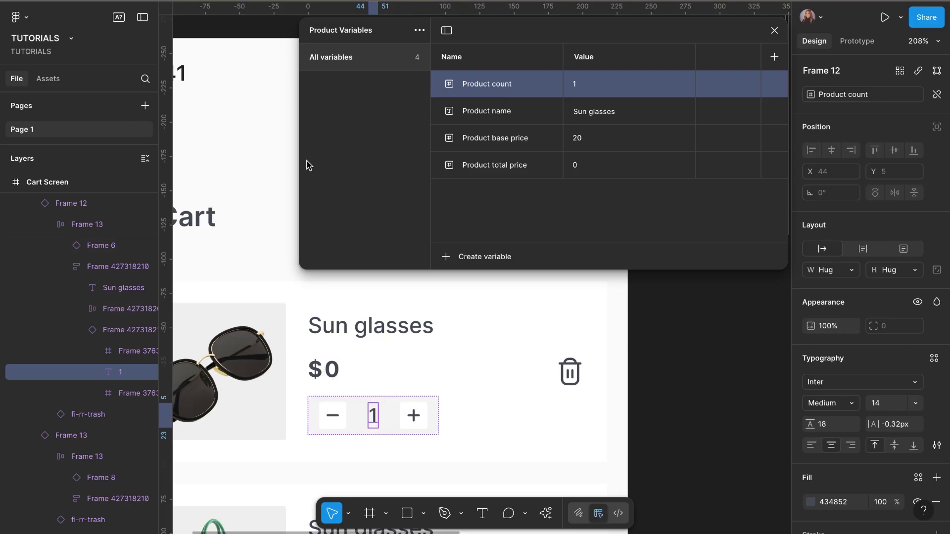
Step: Widen the variables window and rename the Value mode of the Product Variables collection to Card 1
left_click_drag(300, 163, 49, 140)
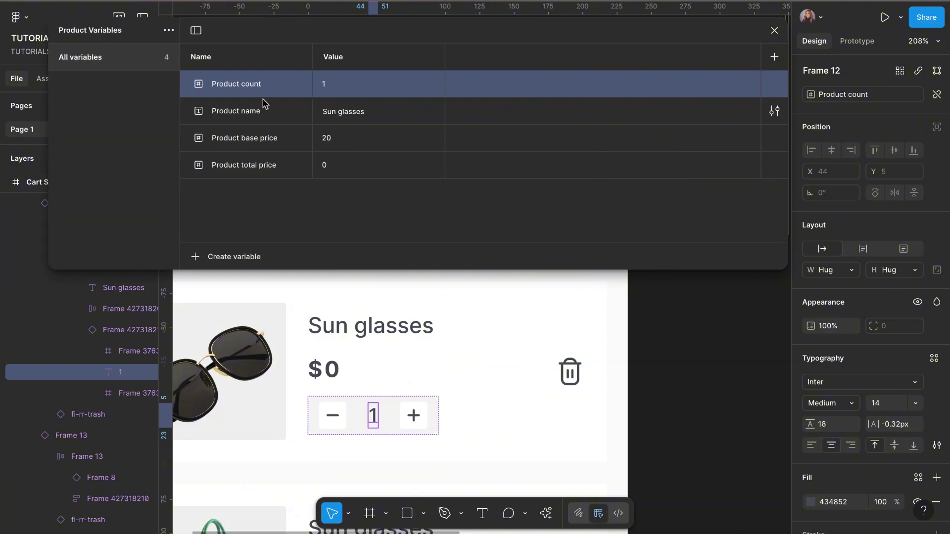
double_click(340, 59)
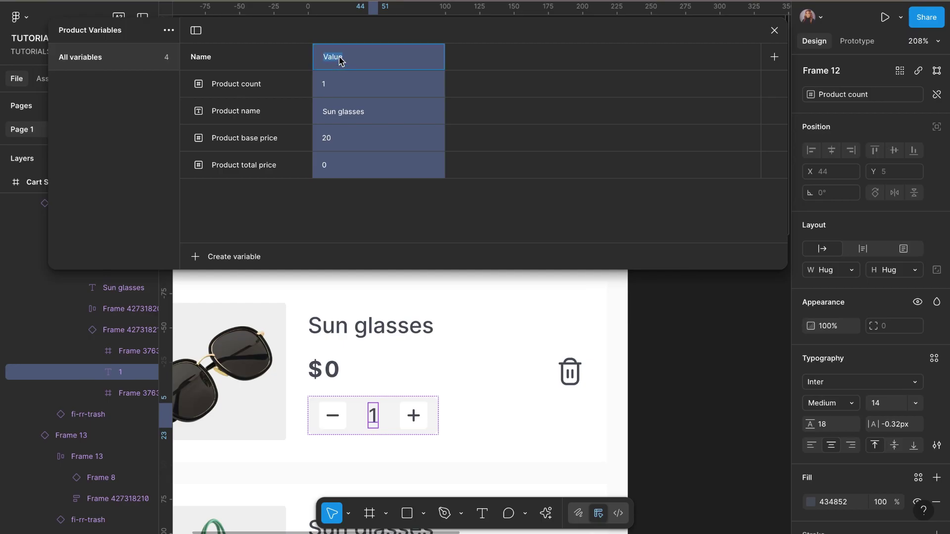
type("Card 1")
key("Return")
Step: Add two more modes to the Product Variables collection, named Card 2 and Card 3
left_click(775, 58)
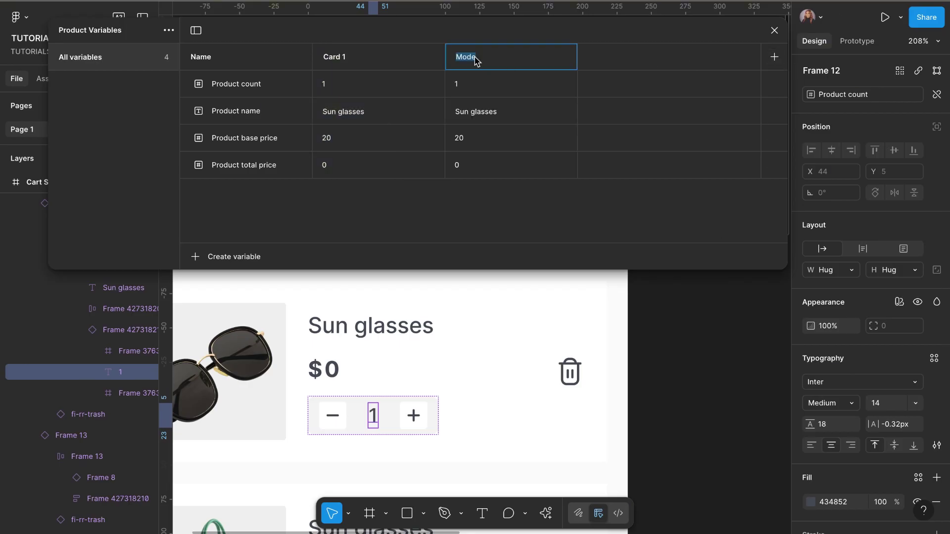
type("Card 2")
left_click(533, 221)
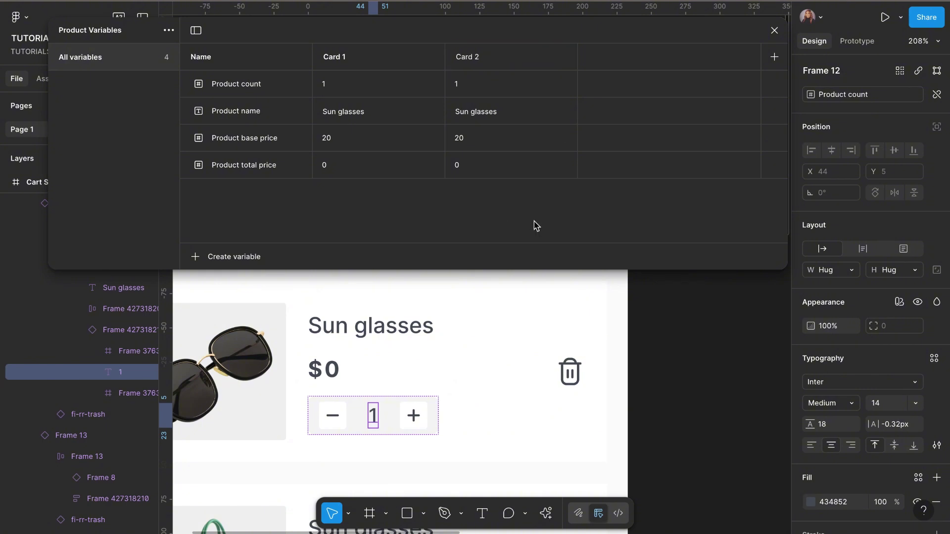
left_click(775, 58)
type("Card 3")
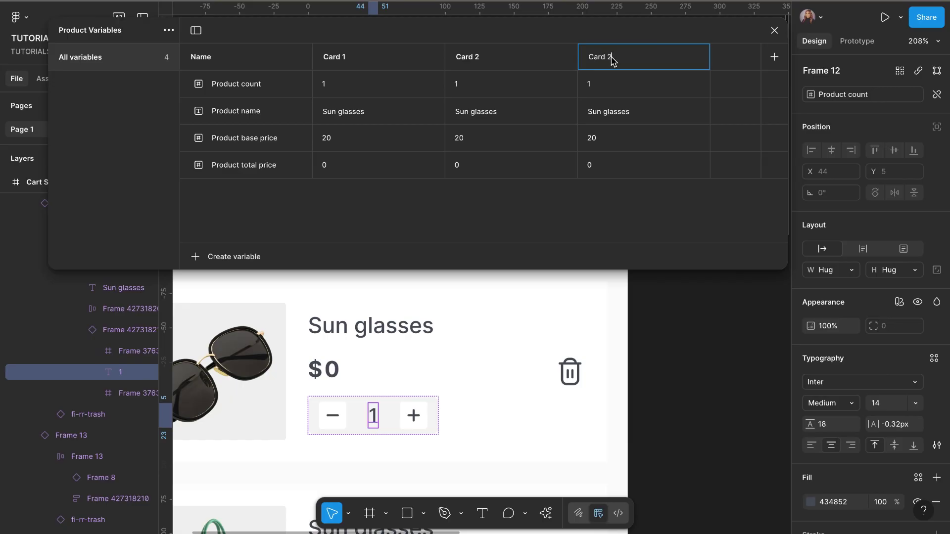
left_click(527, 222)
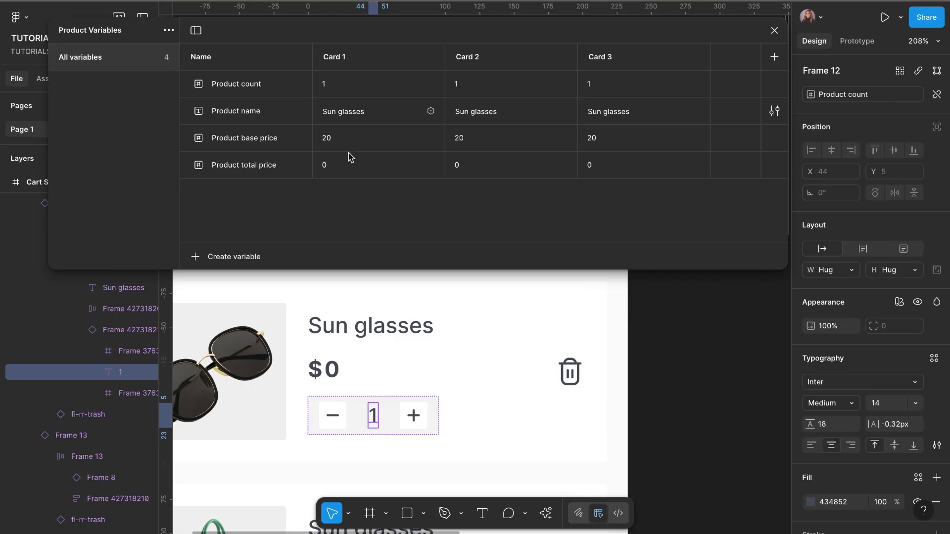
Step: In the Card 2 mode, set Product name to Bag and Product base price to 50
scroll(359, 348, "down", 4)
scroll(357, 343, "down", 3)
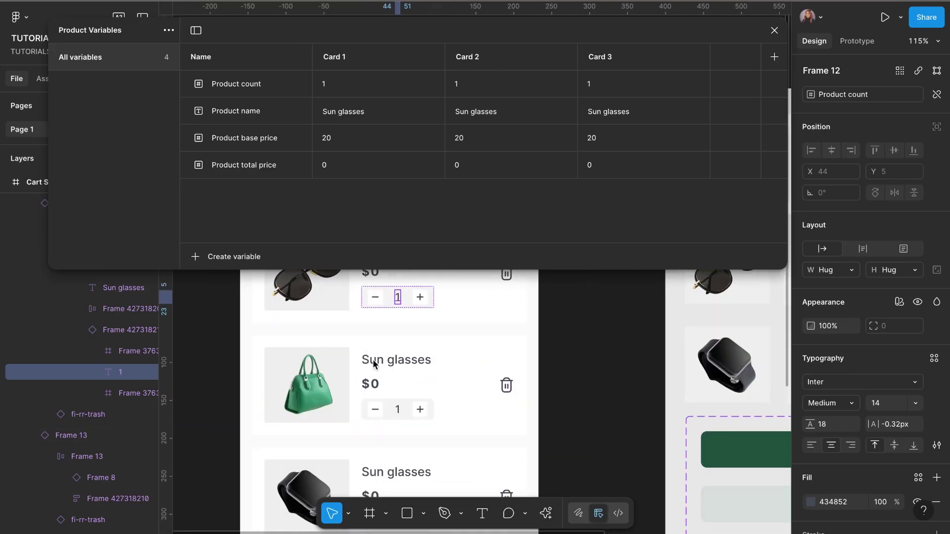
scroll(365, 398, "down", 2)
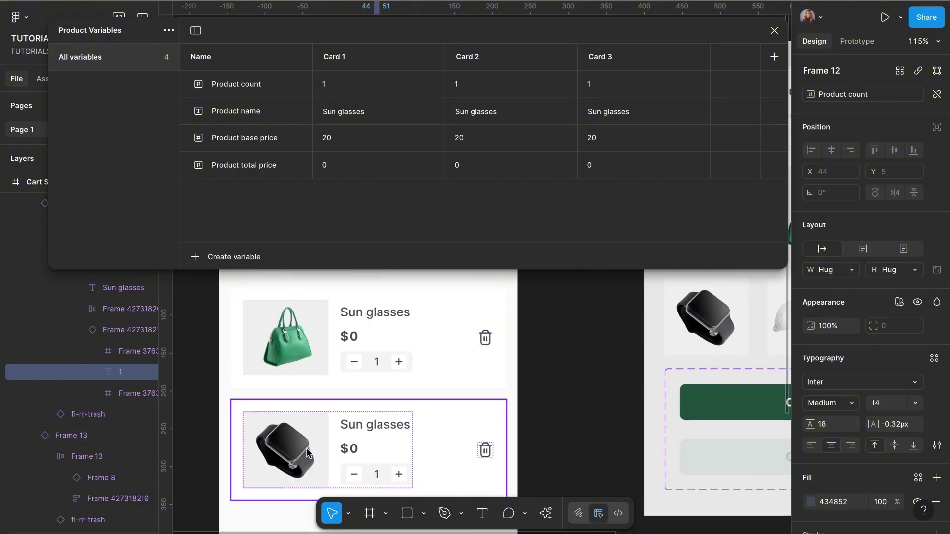
left_click(470, 111)
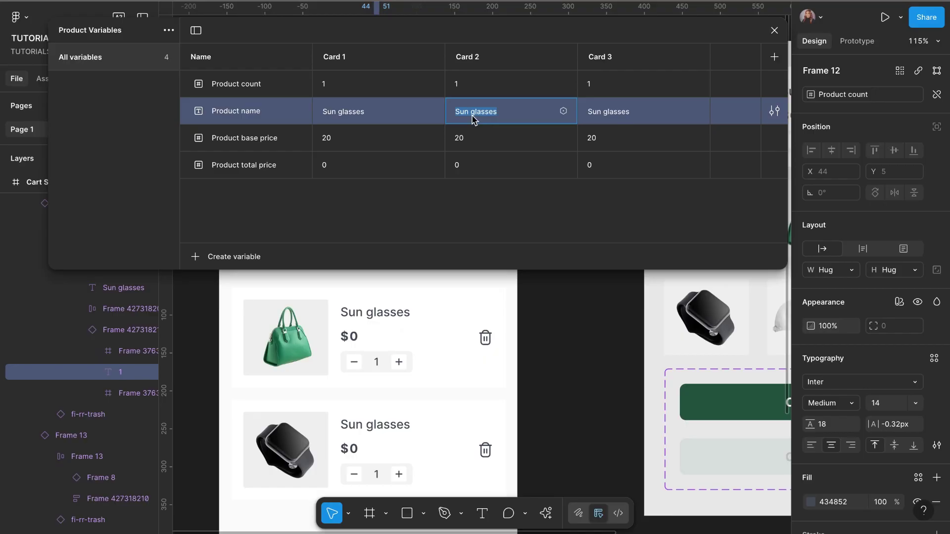
type("Bag")
left_click(463, 142)
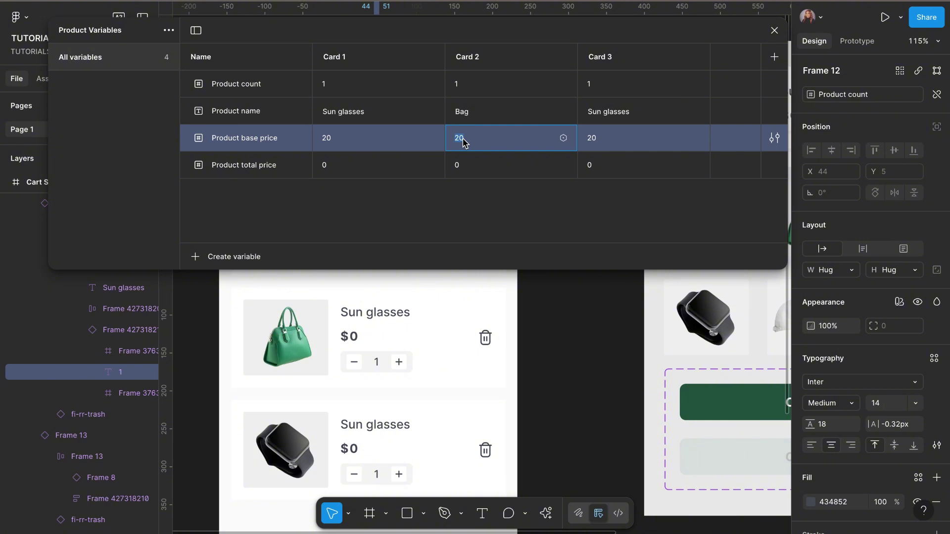
type("50")
Step: Set Product name to Watch in the Card 3 mode and close the variables window
left_click(597, 117)
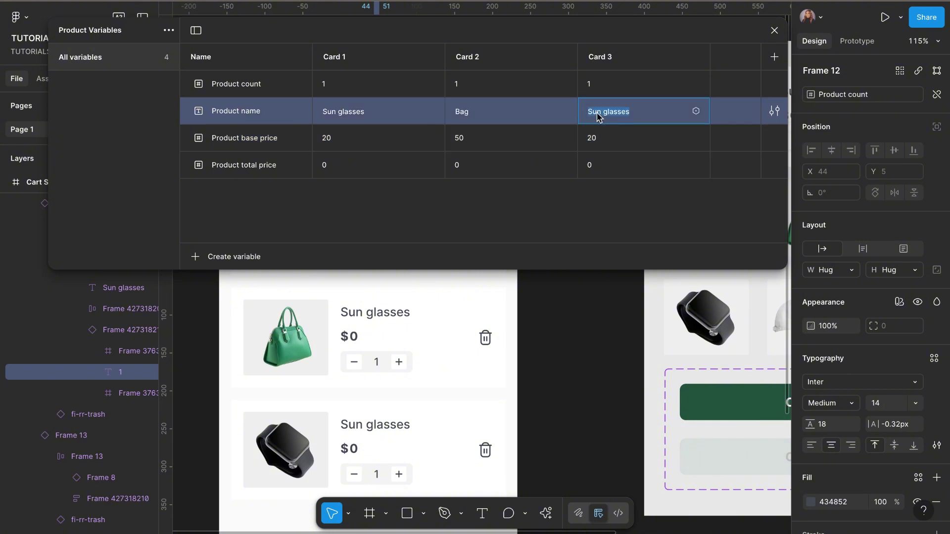
type("Watch")
left_click(595, 143)
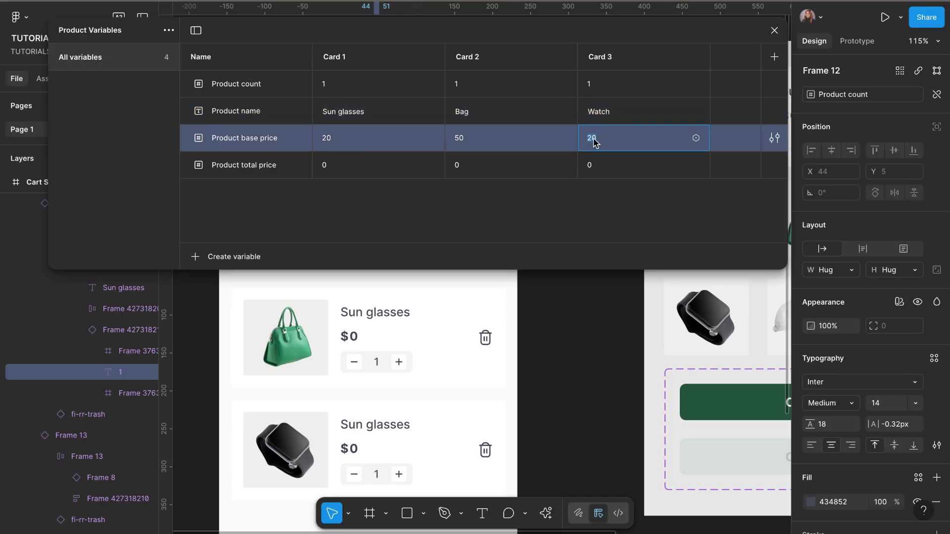
left_click(601, 207)
left_click(774, 30)
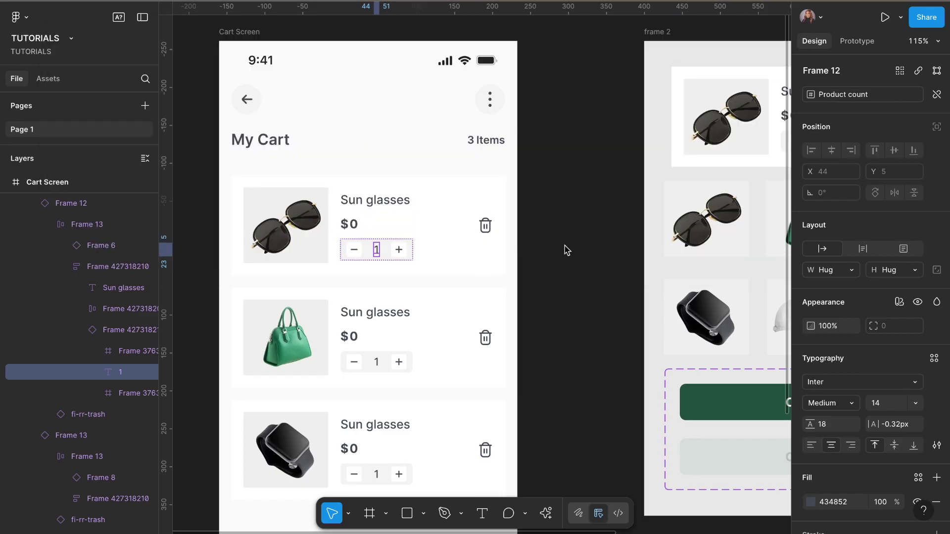
Step: Examine the main Sun glasses card component in frame 2 alongside the product cards on the Cart Screen
scroll(566, 250, "right", 2)
left_click(514, 258)
scroll(515, 253, "right", 3)
scroll(515, 253, "down", 3, "ctrl")
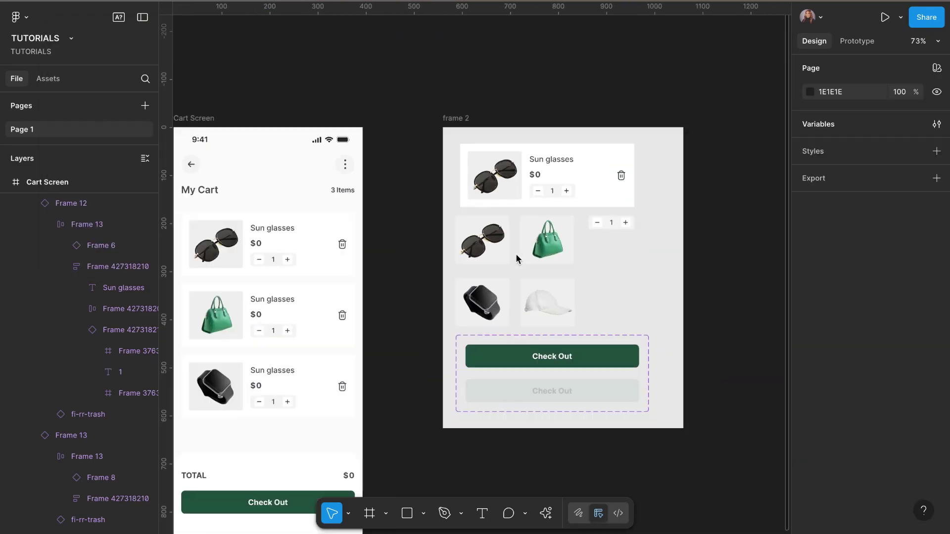
left_click(575, 174)
scroll(574, 174, "up", 3, "ctrl")
scroll(583, 163, "down", 1, "ctrl")
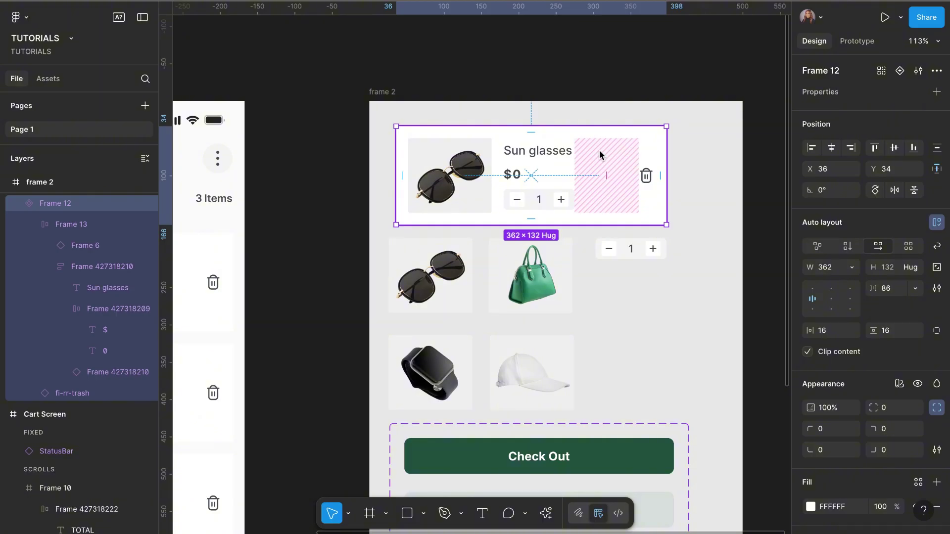
scroll(598, 150, "left", 5)
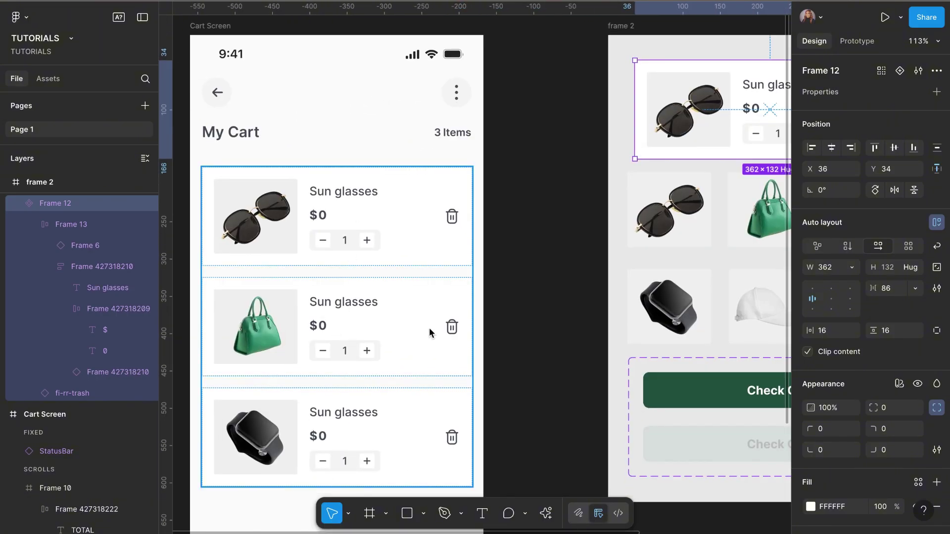
scroll(429, 327, "right", 5)
scroll(428, 327, "up", 2)
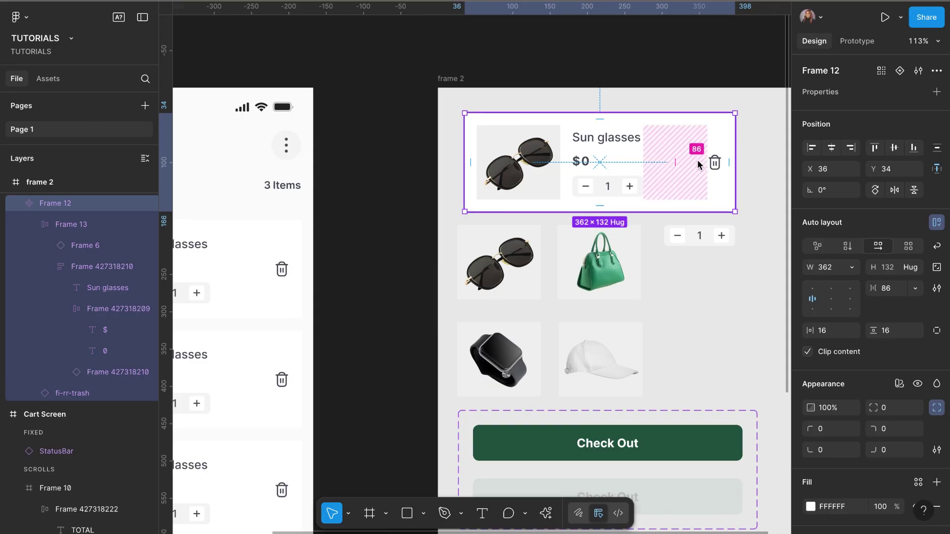
scroll(696, 160, "up", 5)
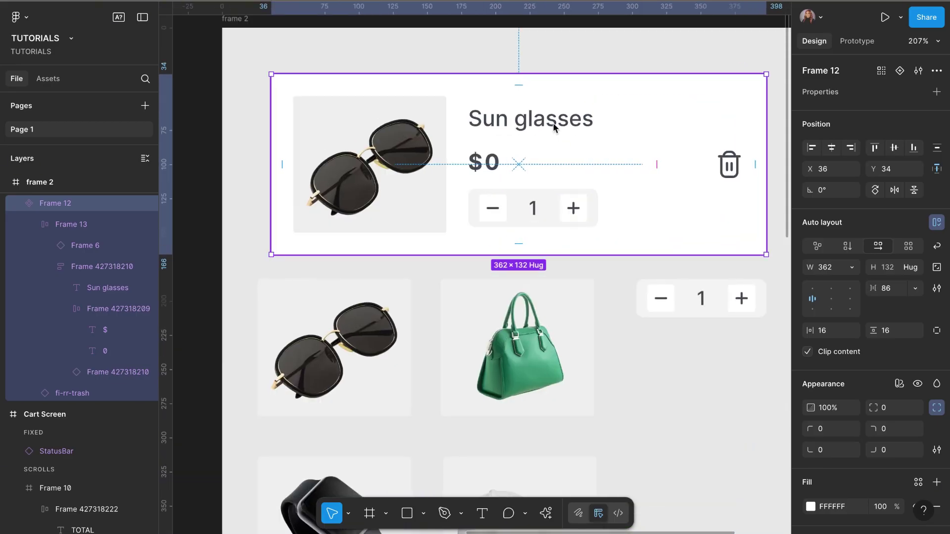
Step: Bind the Sun glasses title text in frame 2's main card component to the Product name variable
double_click(554, 126)
double_click(555, 126)
scroll(559, 127, "right", 3)
scroll(560, 127, "up", 1)
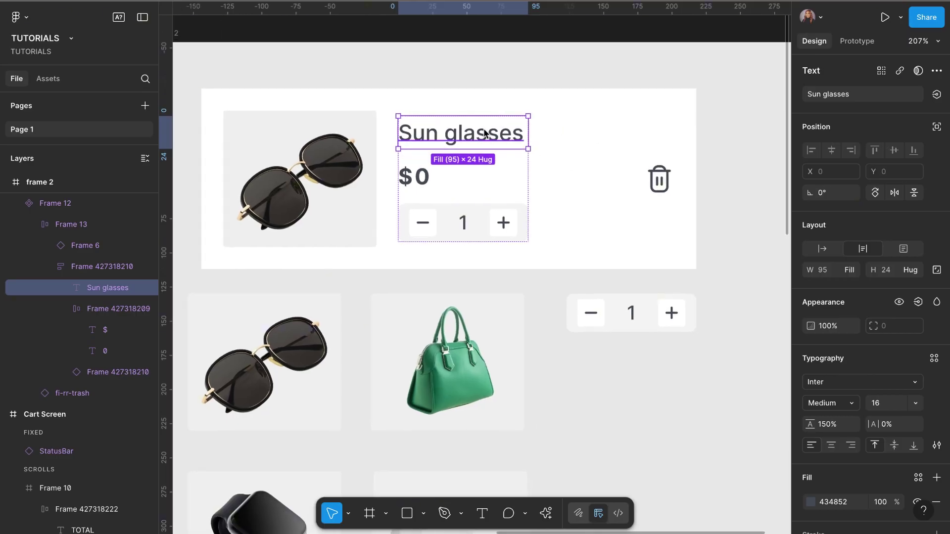
left_click(936, 95)
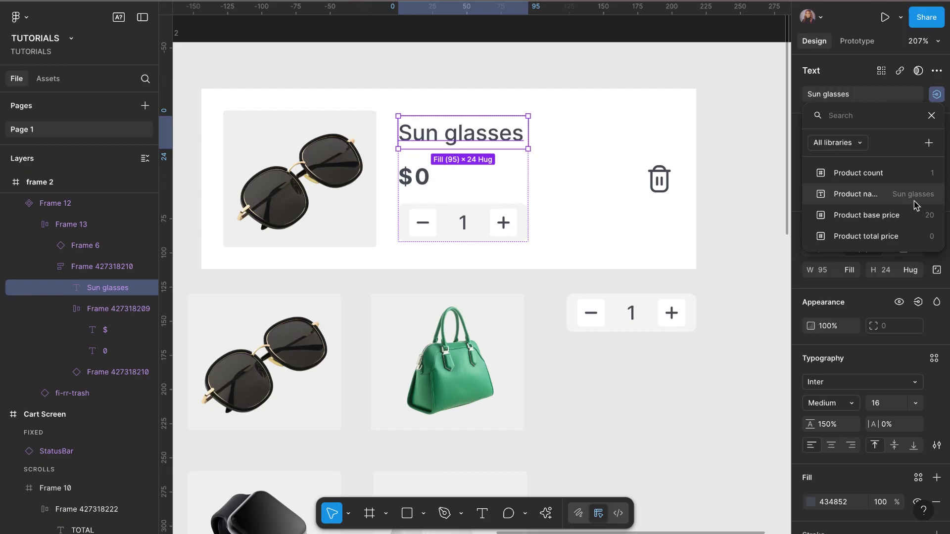
left_click(841, 196)
Step: Bind the price number after the dollar sign in the main card component to the Product total price variable
left_click(420, 180)
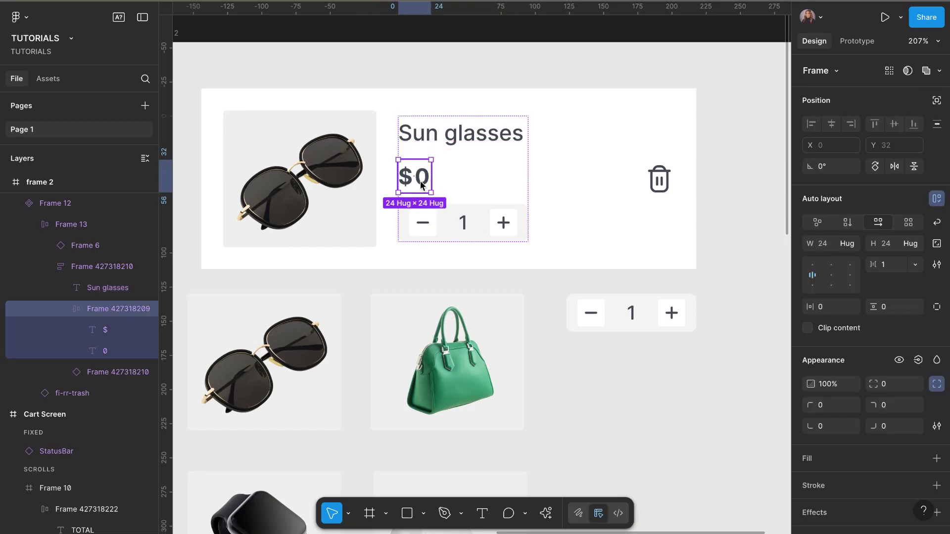
scroll(420, 180, "up", 5)
left_click(423, 179)
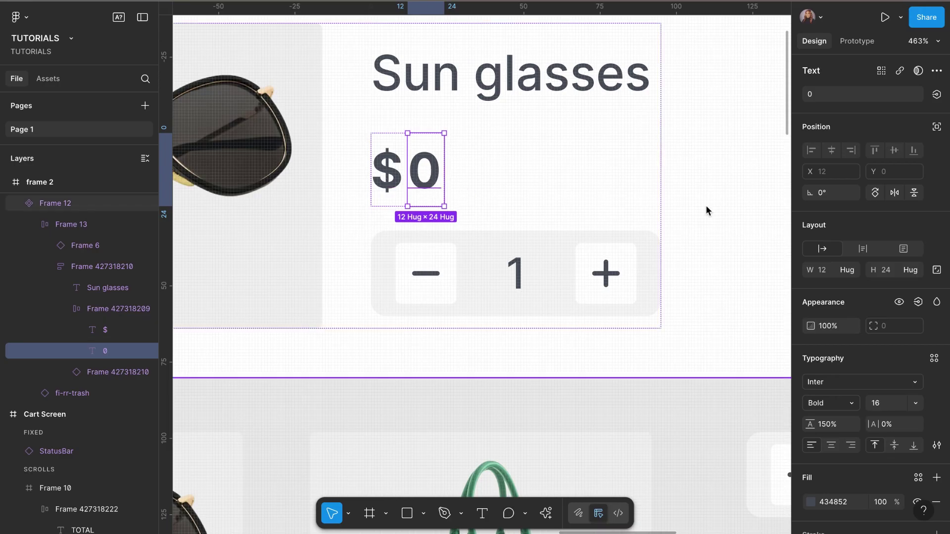
left_click(936, 94)
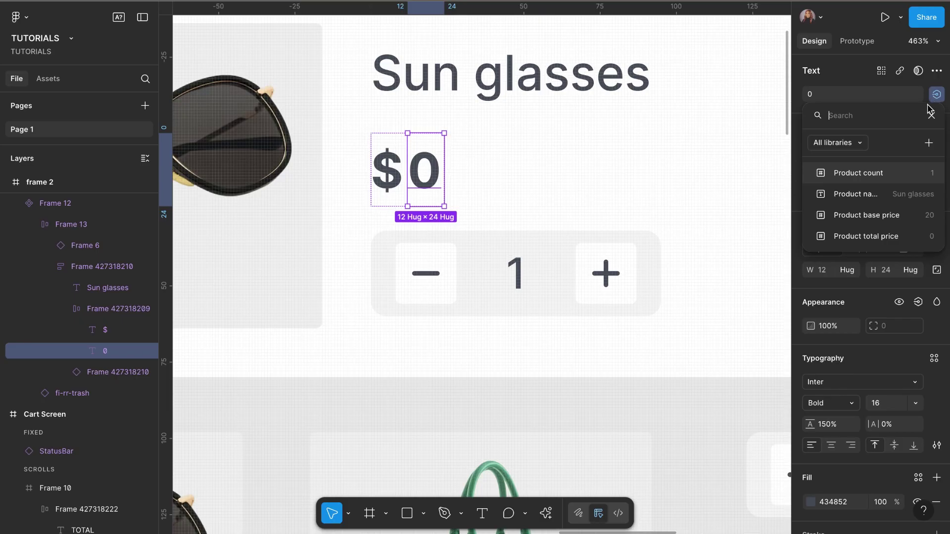
left_click(865, 237)
Step: Apply the Card 2 mode of Product Variables to the green bag's card on the Cart Screen
scroll(580, 221, "down", 5)
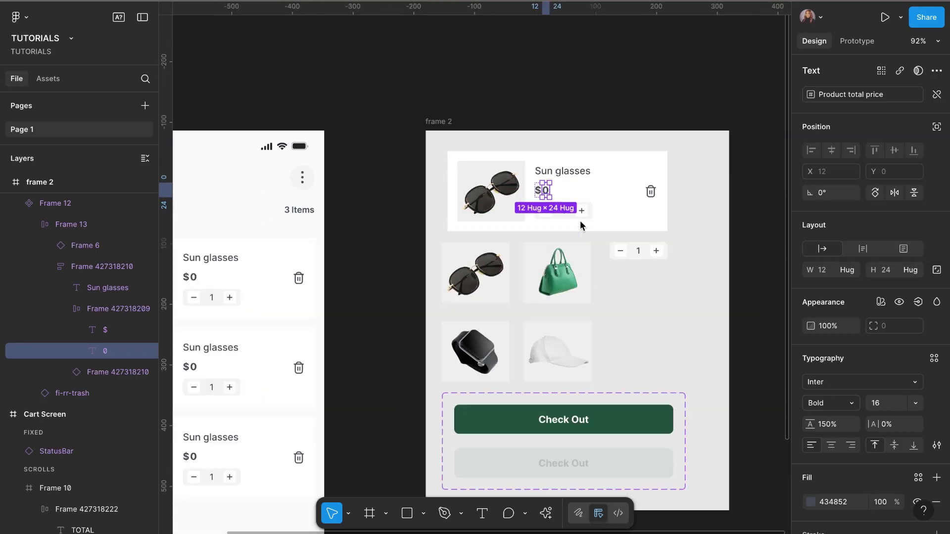
scroll(561, 203, "up", 4)
scroll(570, 233, "down", 10)
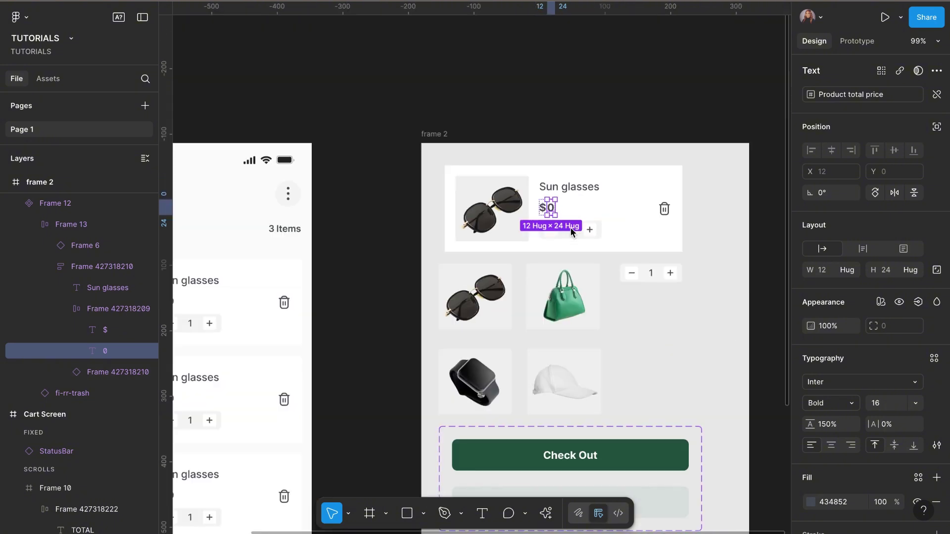
scroll(473, 317, "up", 5)
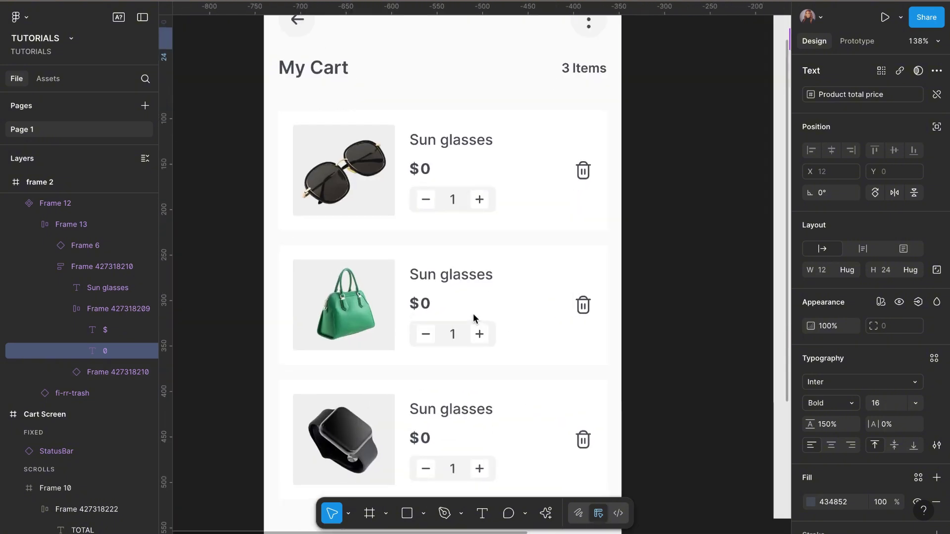
left_click(515, 243)
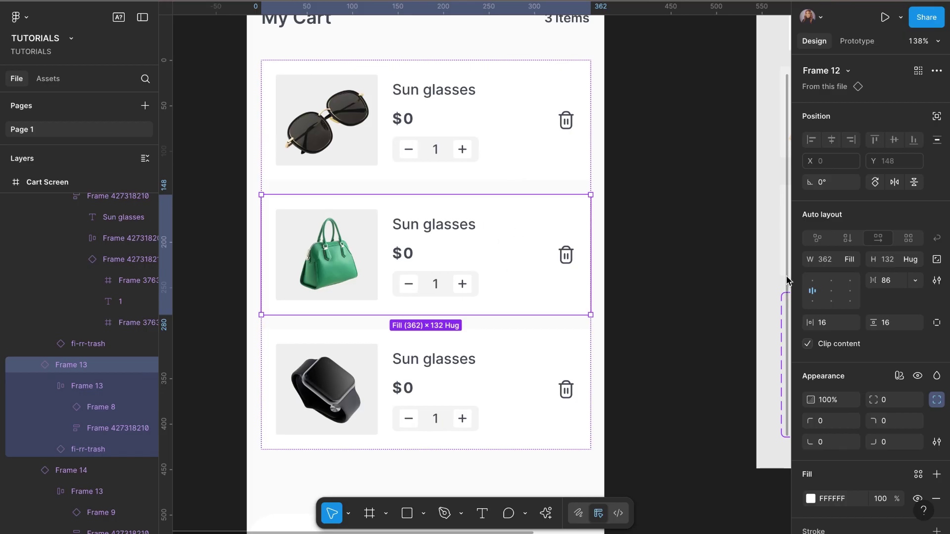
scroll(858, 329, "down", 3)
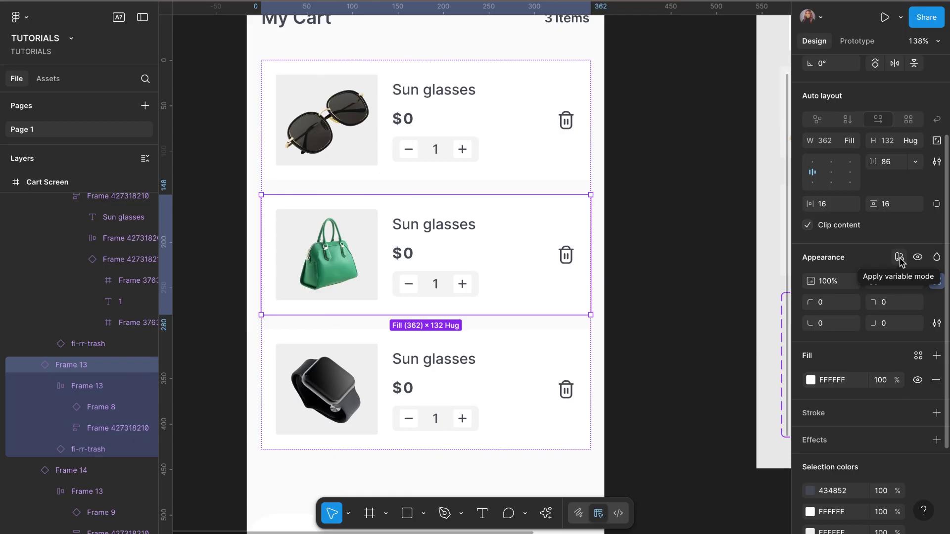
left_click(899, 257)
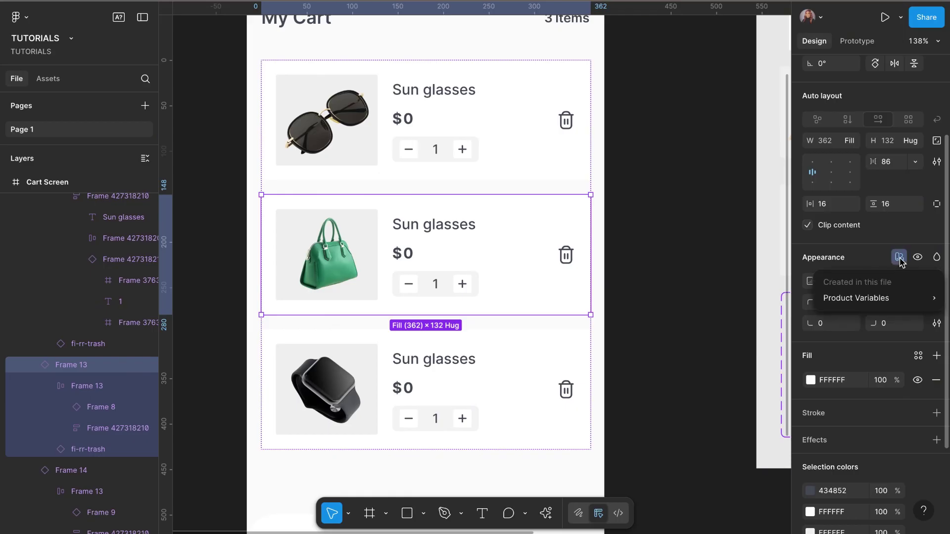
mouse_move(867, 297)
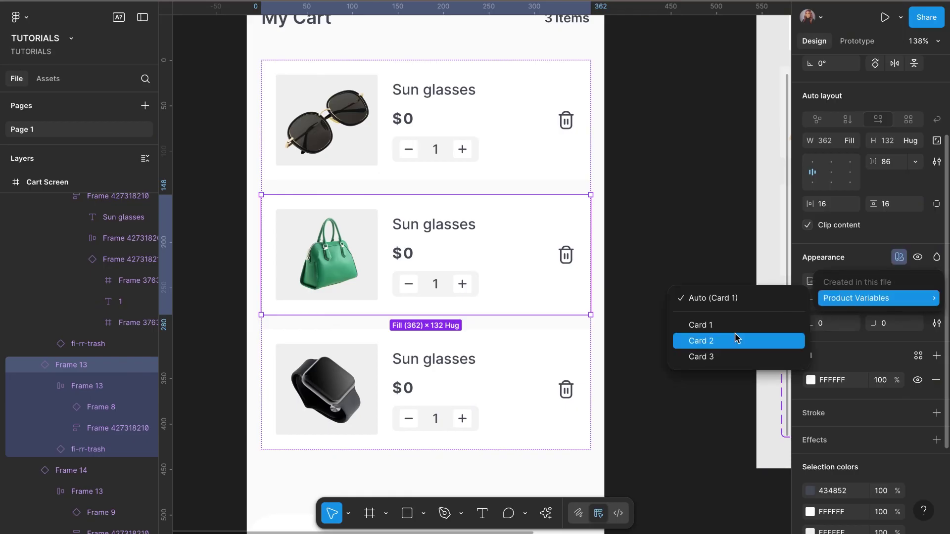
left_click(705, 343)
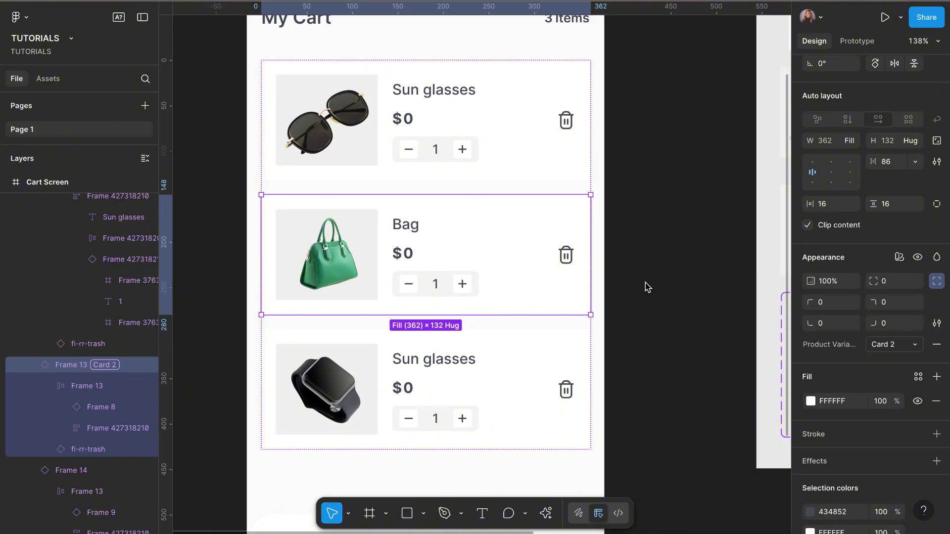
Step: Apply the Card 3 mode of Product Variables to the watch's card on the Cart Screen
scroll(451, 287, "down", 3)
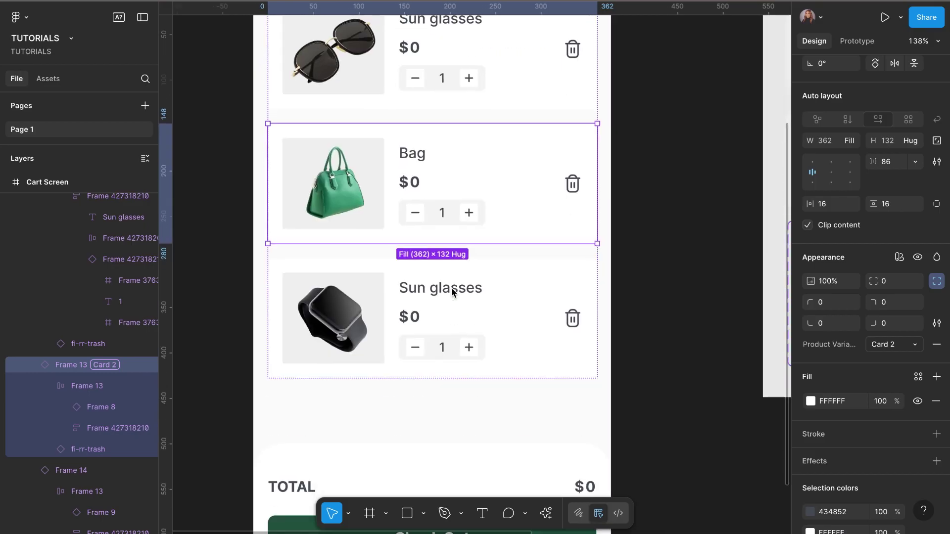
left_click(478, 275)
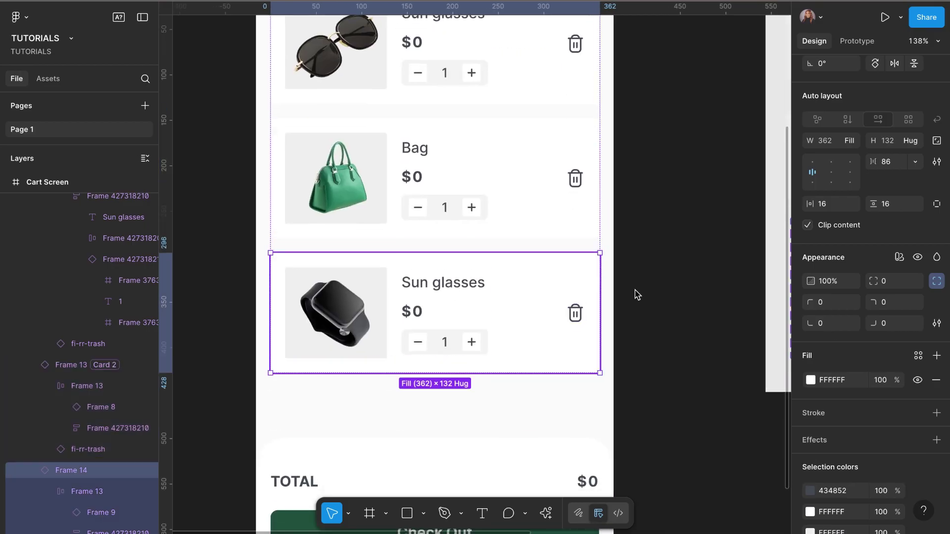
left_click(898, 256)
mouse_move(839, 308)
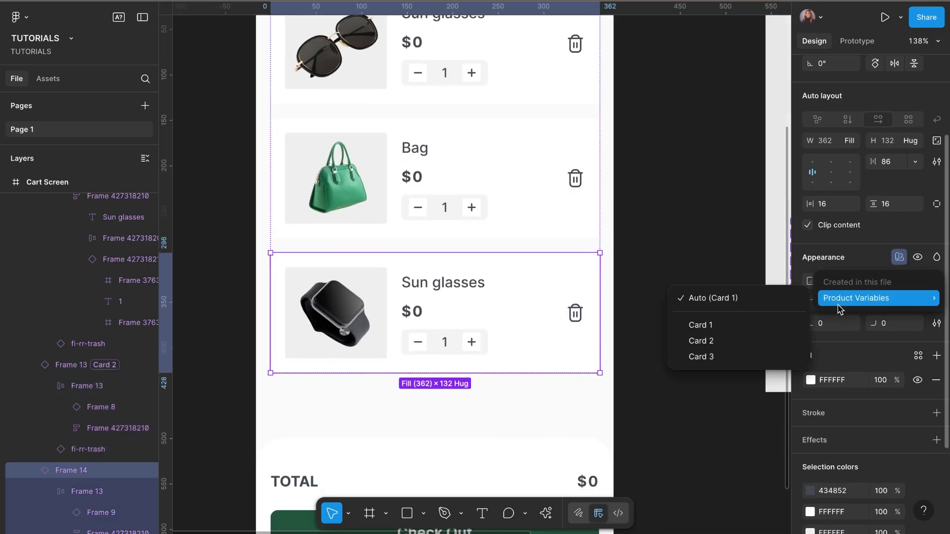
left_click(714, 358)
Step: Apply the Card 1 mode of Product Variables to the sunglasses card on the Cart Screen
scroll(516, 129, "up", 2)
left_click(517, 130)
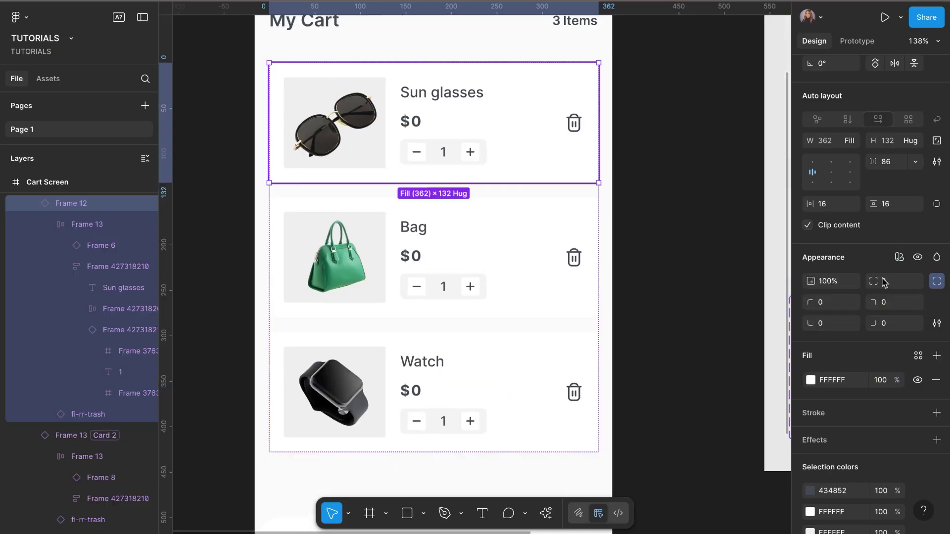
left_click(899, 257)
mouse_move(856, 298)
left_click(685, 323)
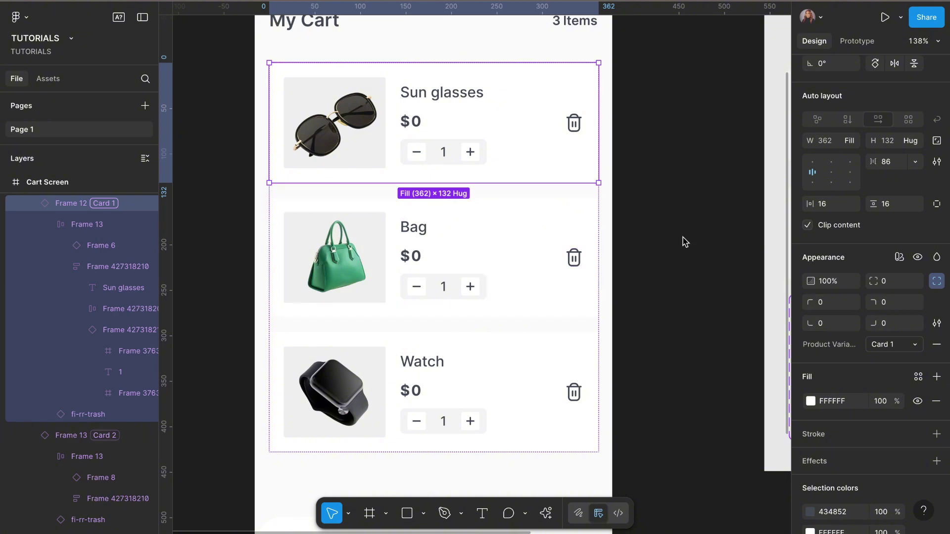
Step: Run the cart prototype preview and test increasing and decreasing the sunglasses quantity
scroll(685, 242, "down", 5)
scroll(552, 269, "up", 5)
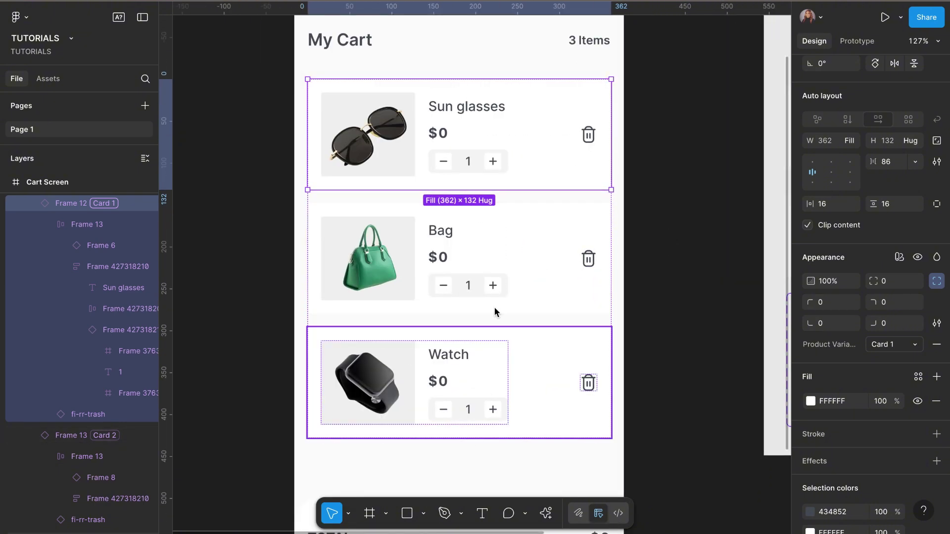
scroll(507, 389, "down", 5)
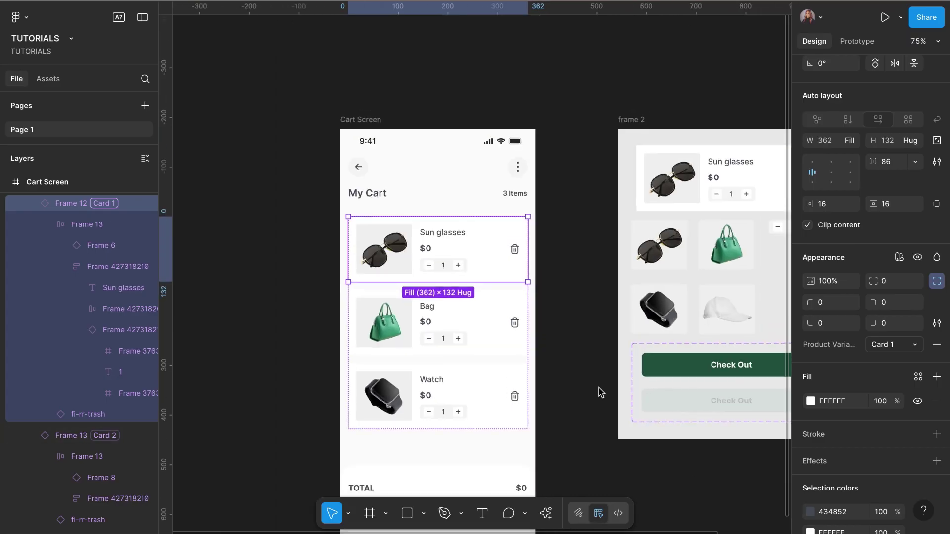
scroll(599, 393, "right", 5)
scroll(600, 393, "down", 2)
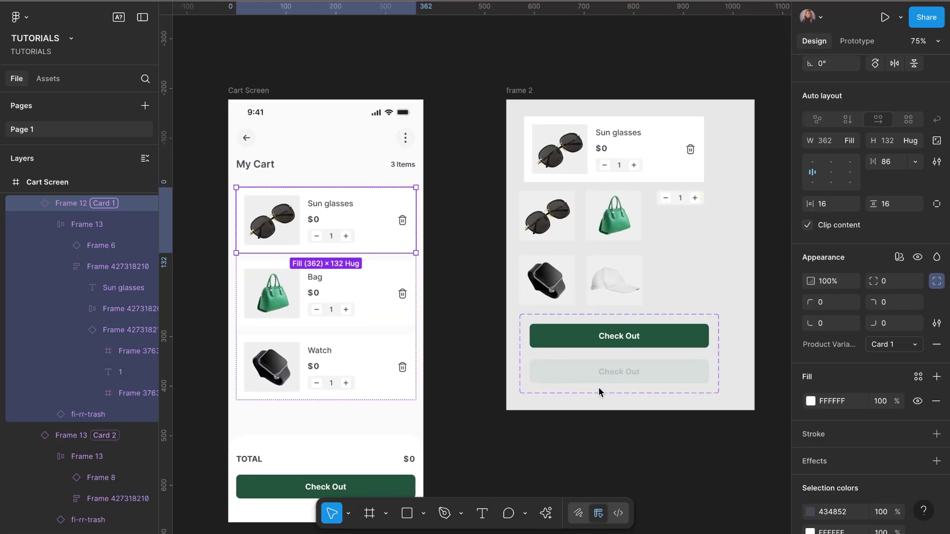
left_click(440, 272)
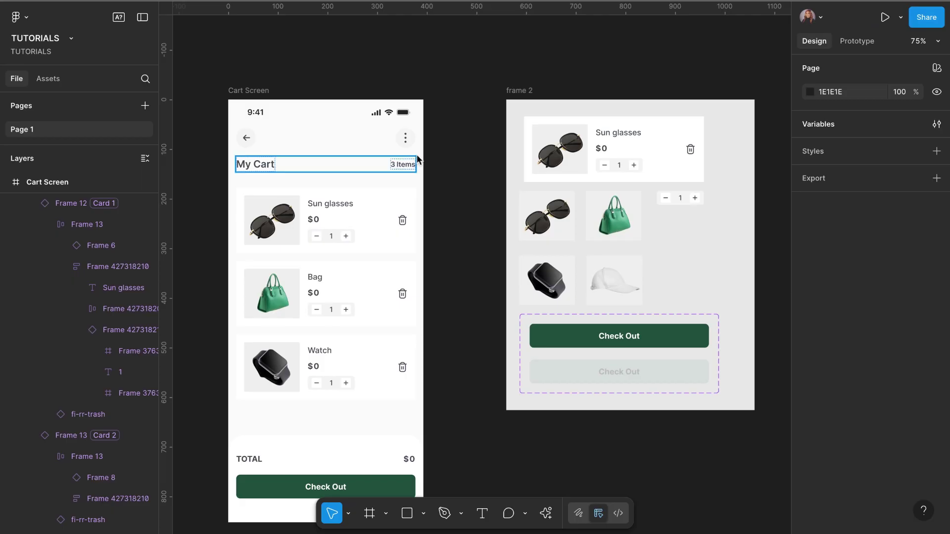
key("super+alt+Return")
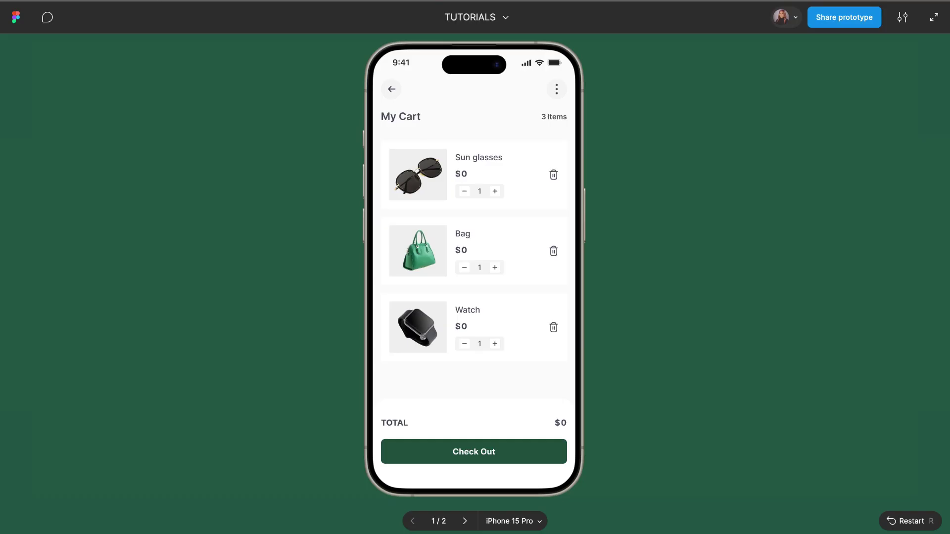
left_click(495, 191)
left_click(494, 192)
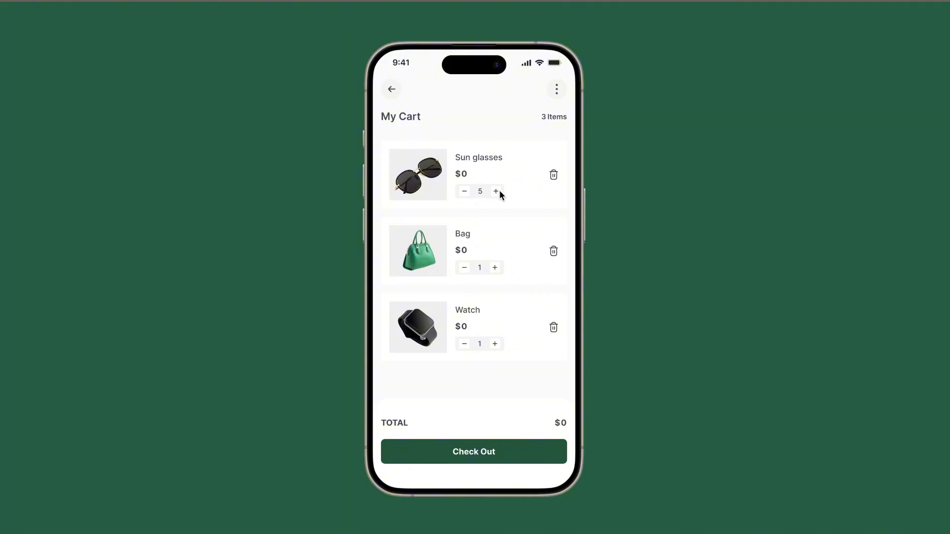
left_click(463, 192)
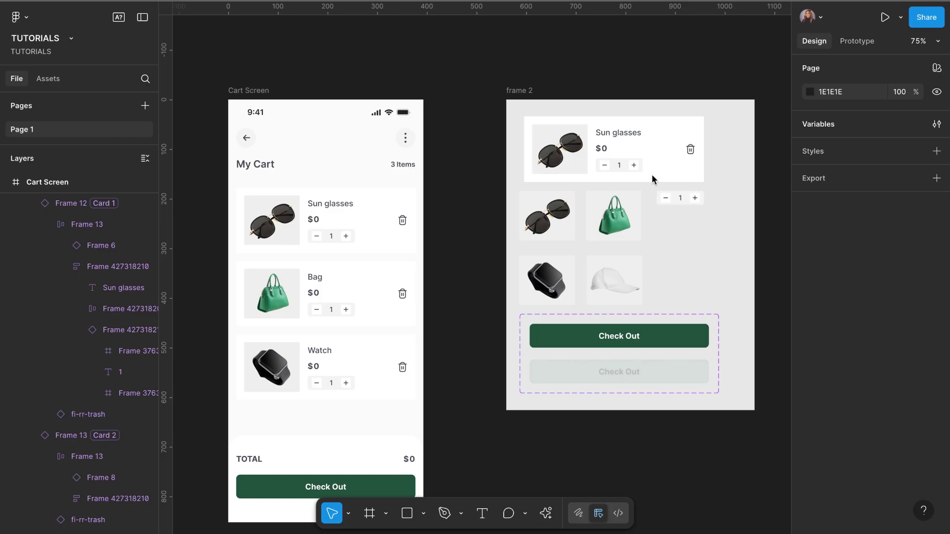
Step: Add an interaction to frame 2's main card component with an After delay trigger of 1 ms
scroll(660, 197, "down", 1)
scroll(660, 197, "right", 1)
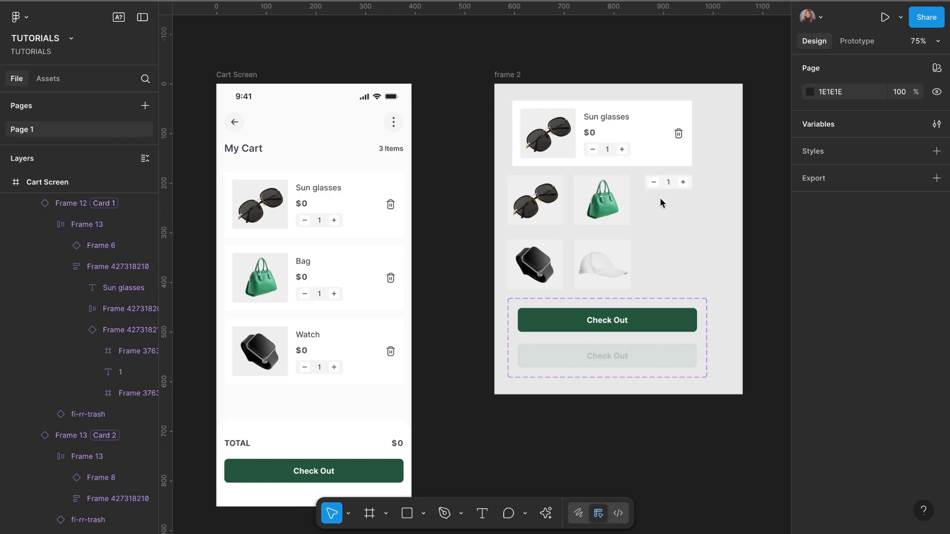
scroll(660, 197, "right", 1)
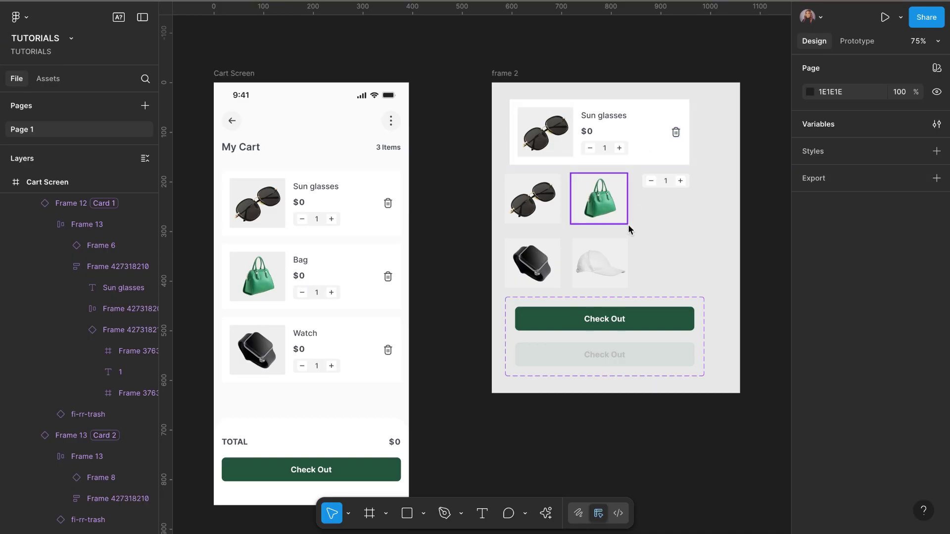
left_click(663, 145)
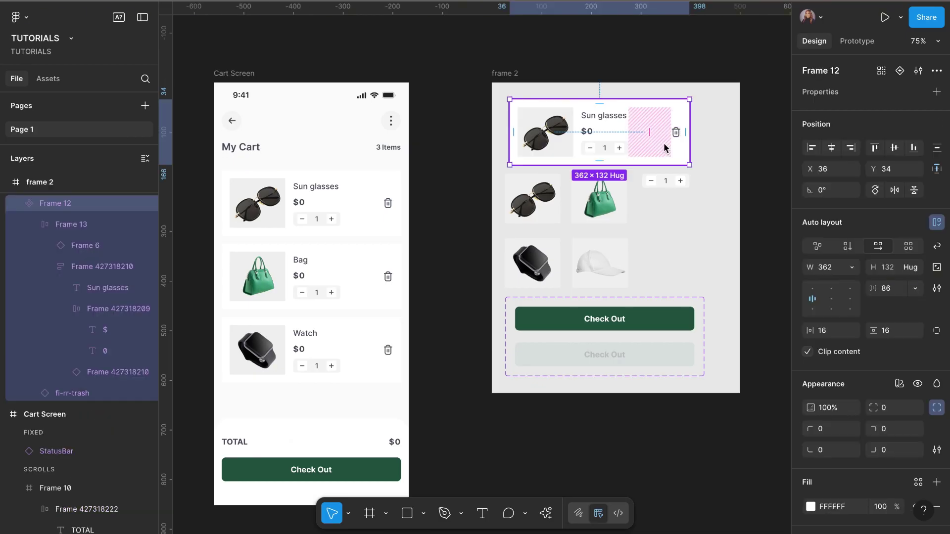
left_click(857, 41)
left_click(820, 74)
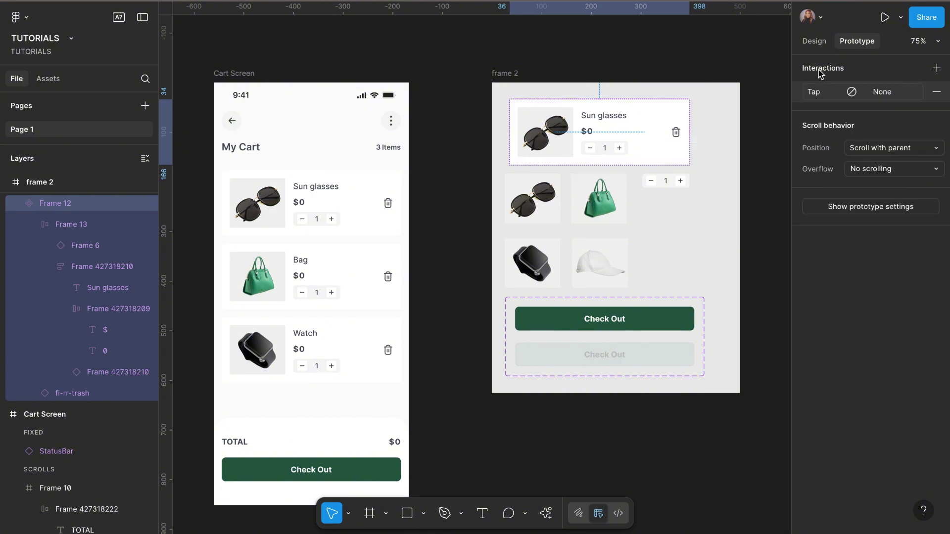
left_click(813, 93)
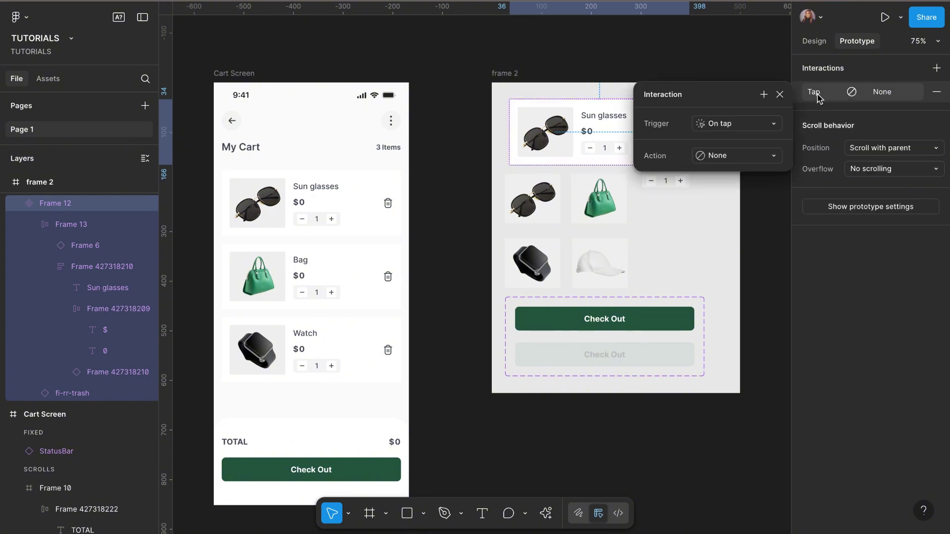
left_click(774, 126)
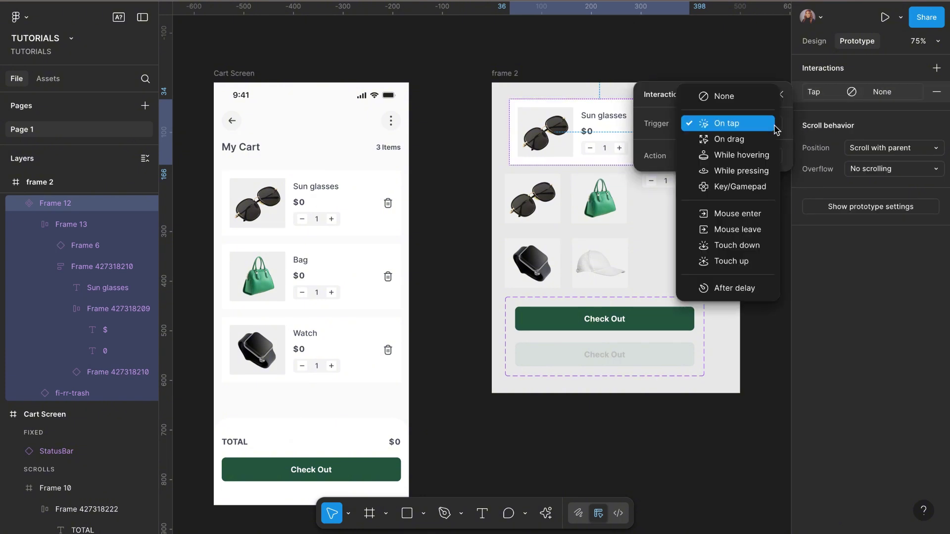
left_click(774, 128)
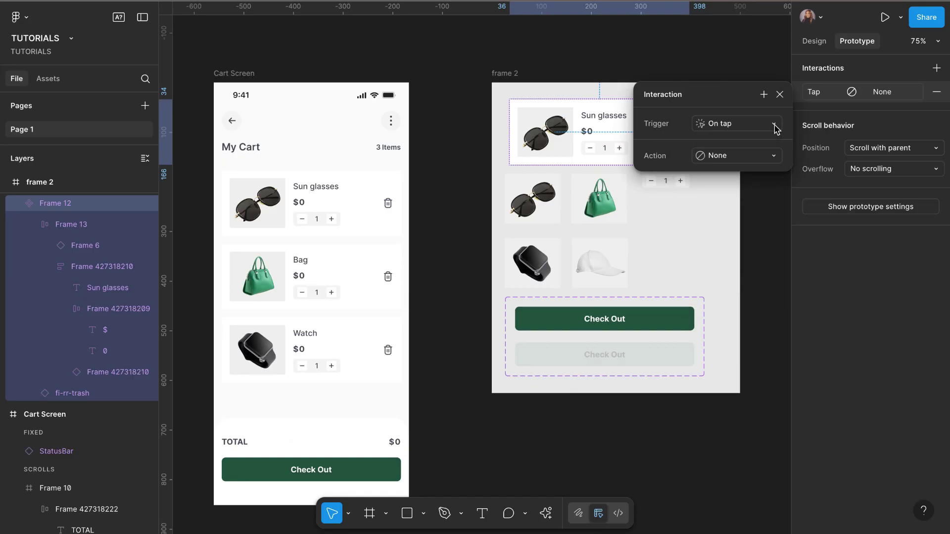
left_click(774, 127)
left_click(734, 288)
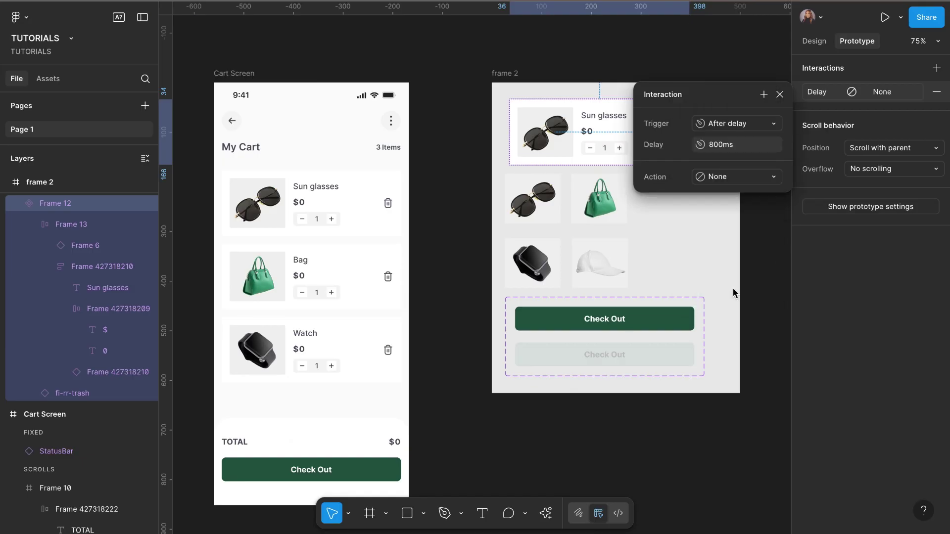
left_click(725, 147)
type("1")
key("Return")
Step: Make the card's delayed interaction set the Product total price variable to Product count * Product base price
left_click(774, 179)
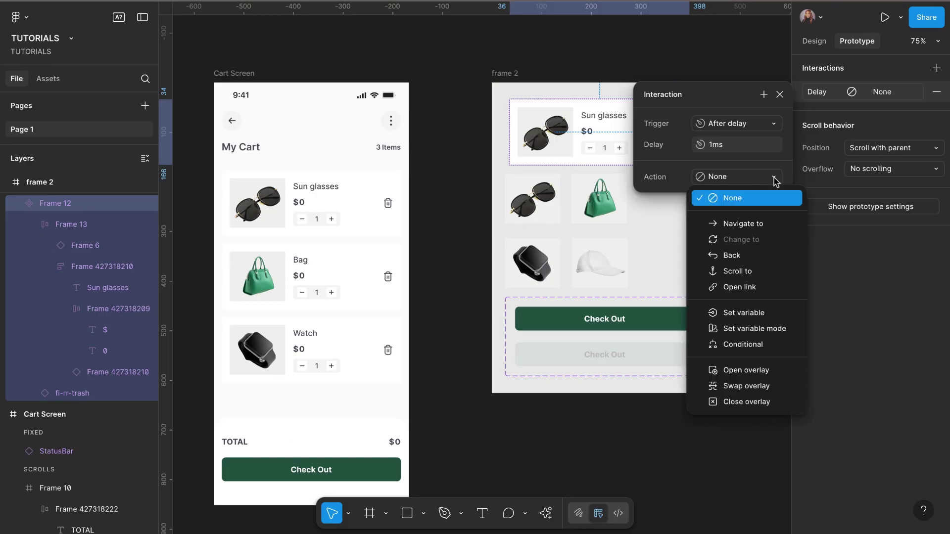
left_click(744, 314)
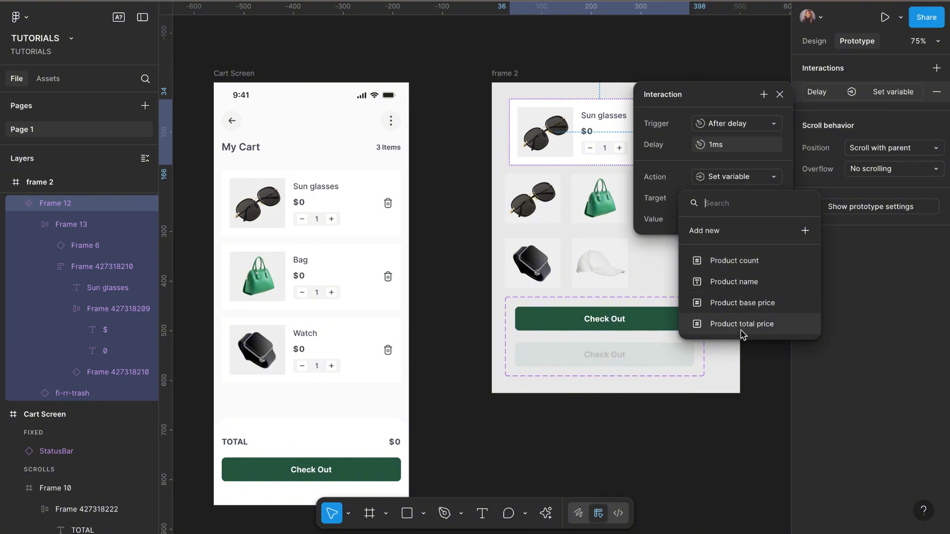
left_click(741, 328)
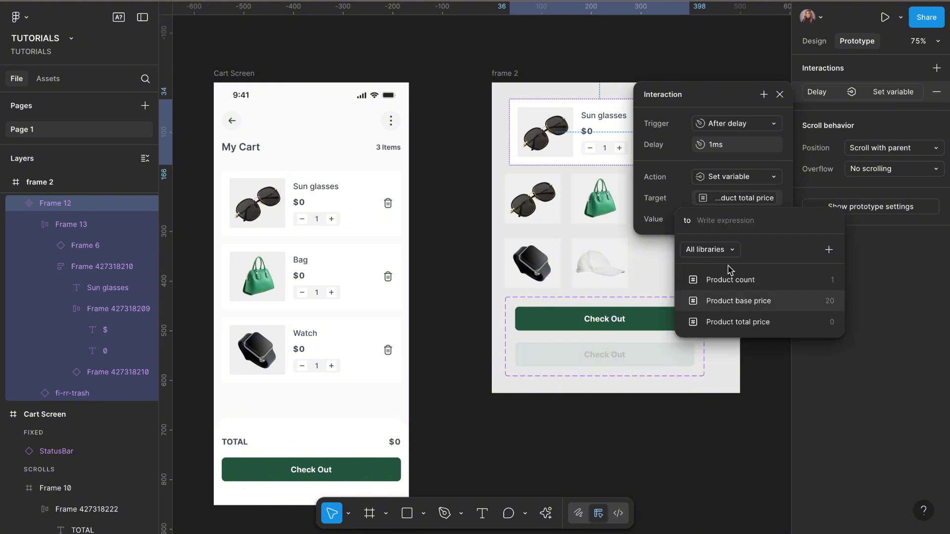
left_click(730, 281)
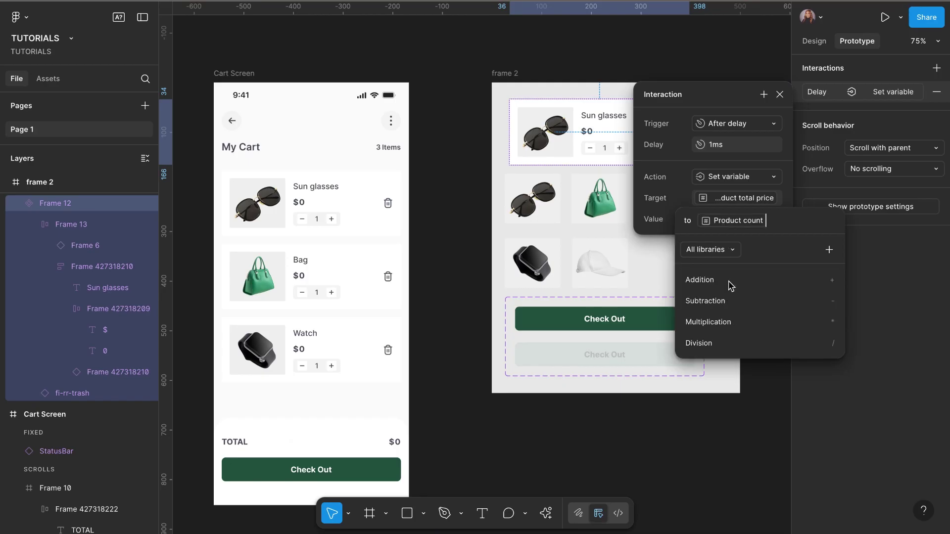
left_click(718, 323)
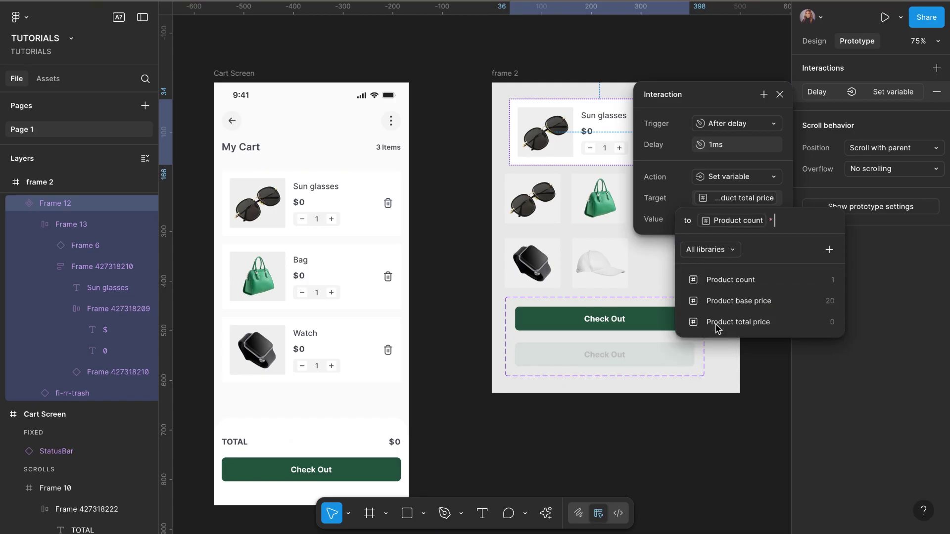
left_click(734, 302)
left_click(788, 177)
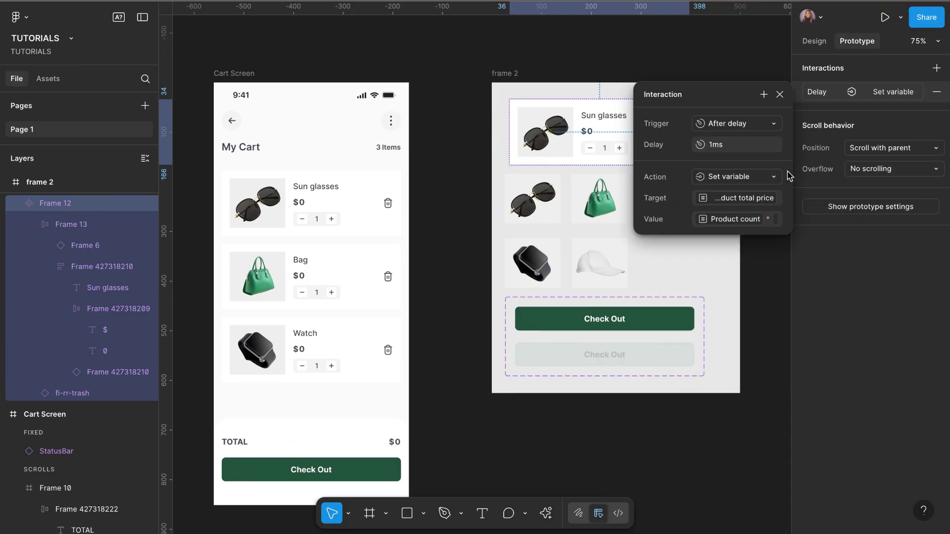
left_click(780, 94)
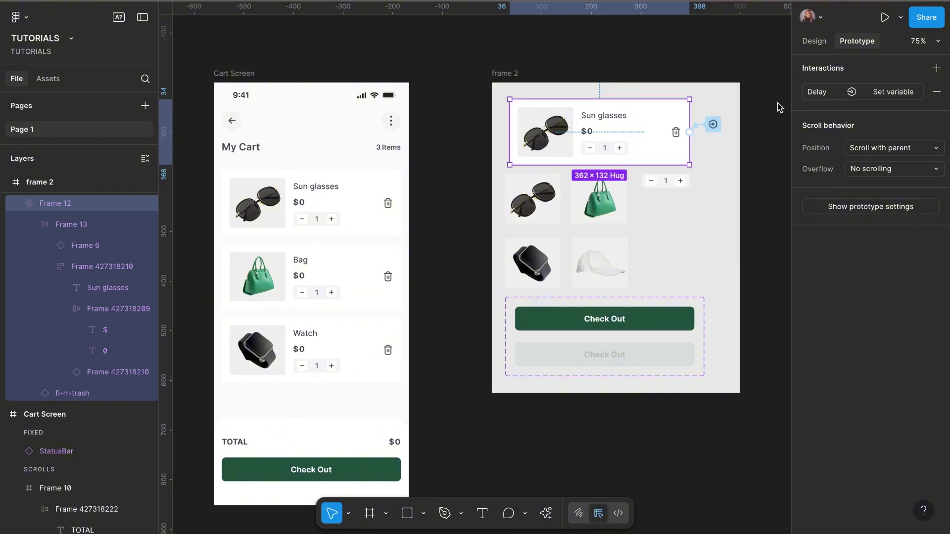
Step: Select the Cart Screen frame and run its prototype preview to check the product prices
left_click(768, 132)
scroll(769, 130, "down", 1)
scroll(768, 130, "right", 1)
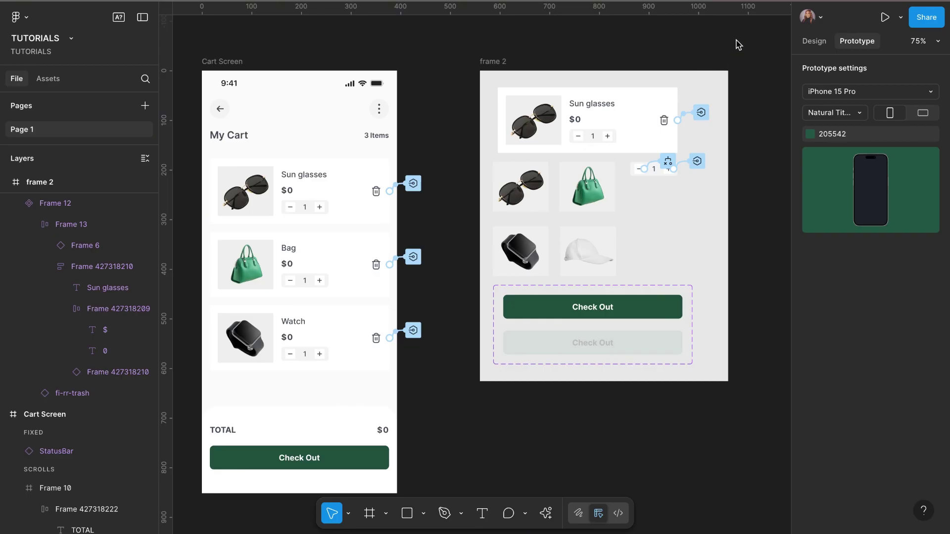
scroll(441, 89, "left", 2)
left_click(242, 66)
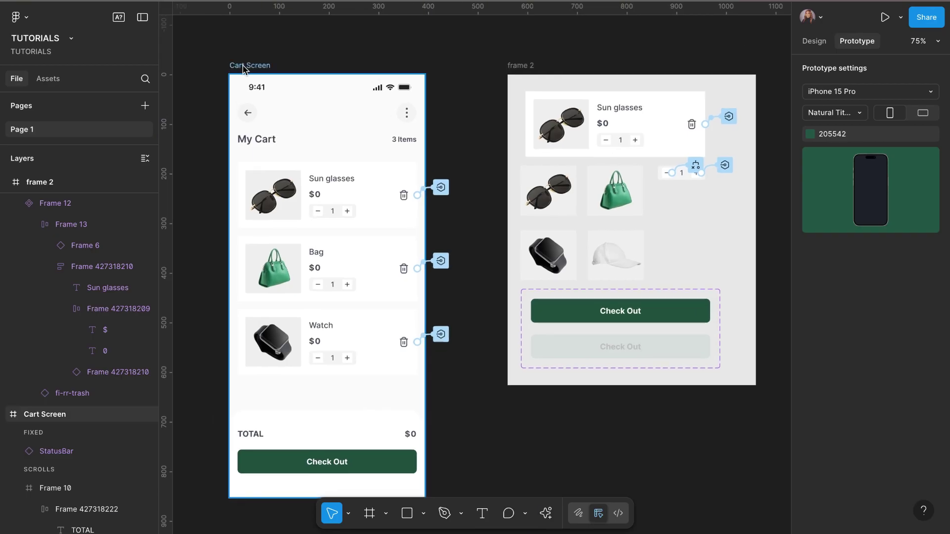
left_click(242, 68)
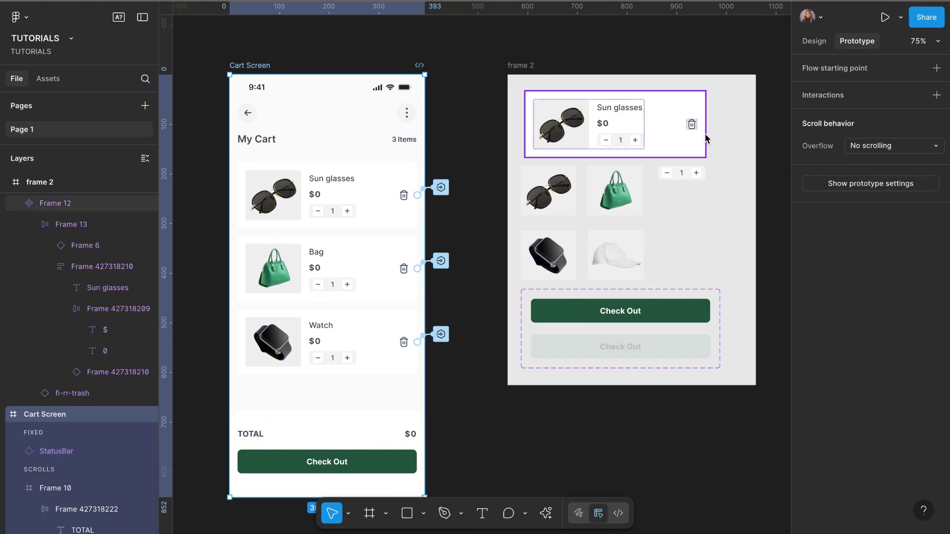
left_click(884, 17)
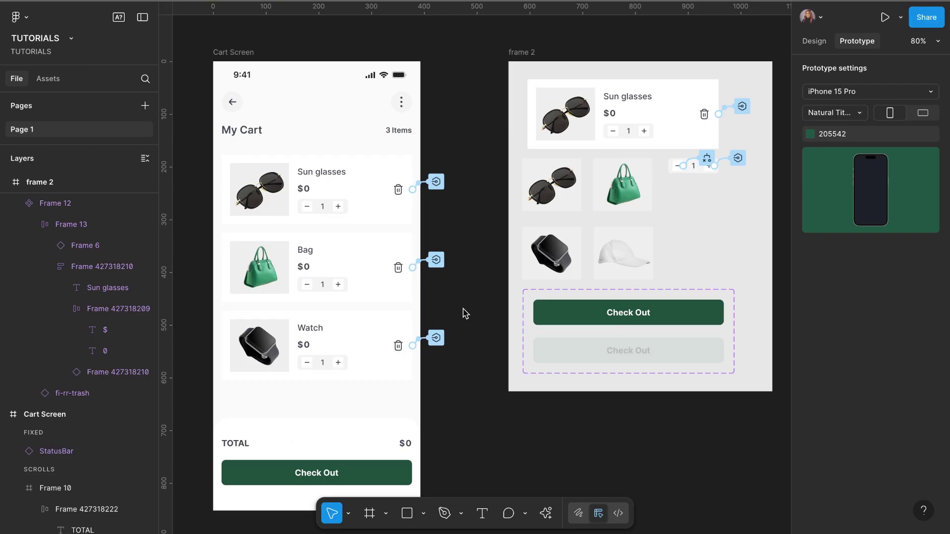
Step: Create a new variable collection named Cart variables
left_click(823, 43)
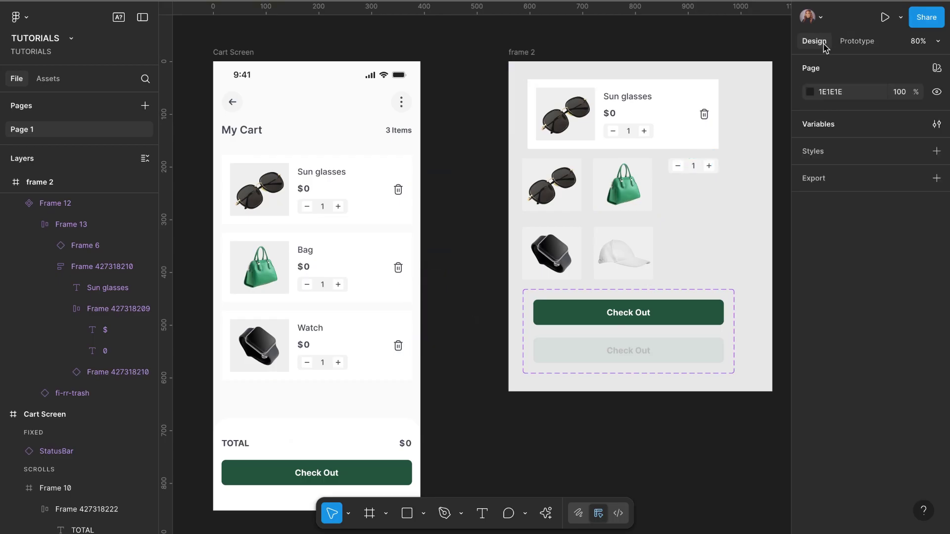
left_click(819, 128)
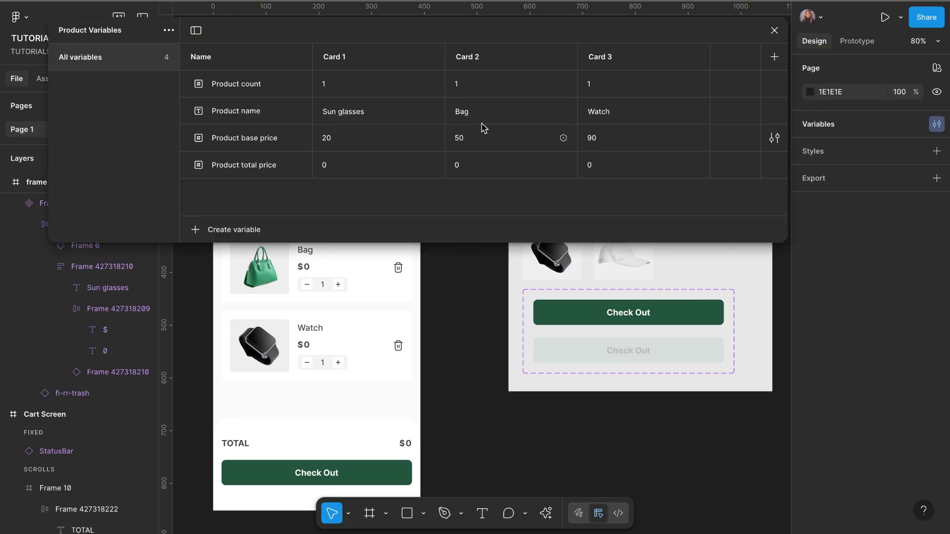
left_click(168, 31)
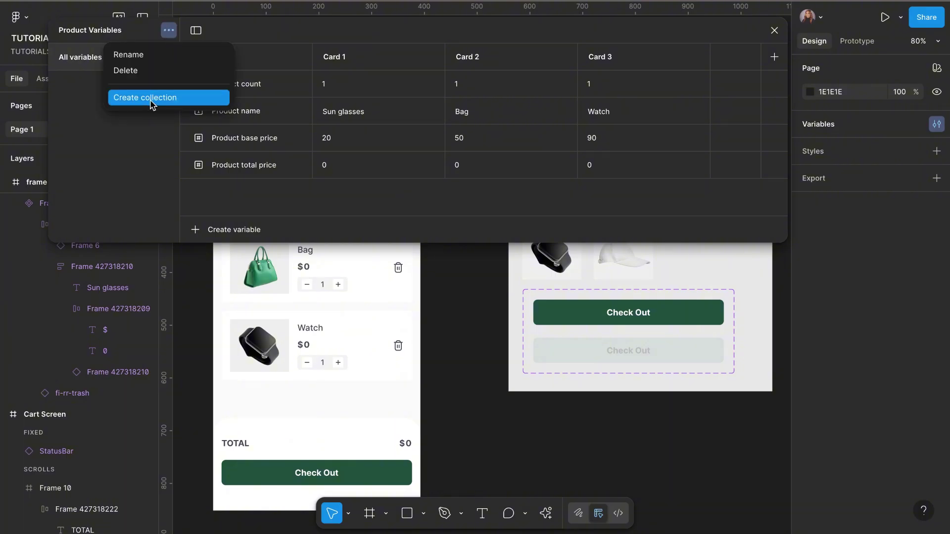
left_click(149, 98)
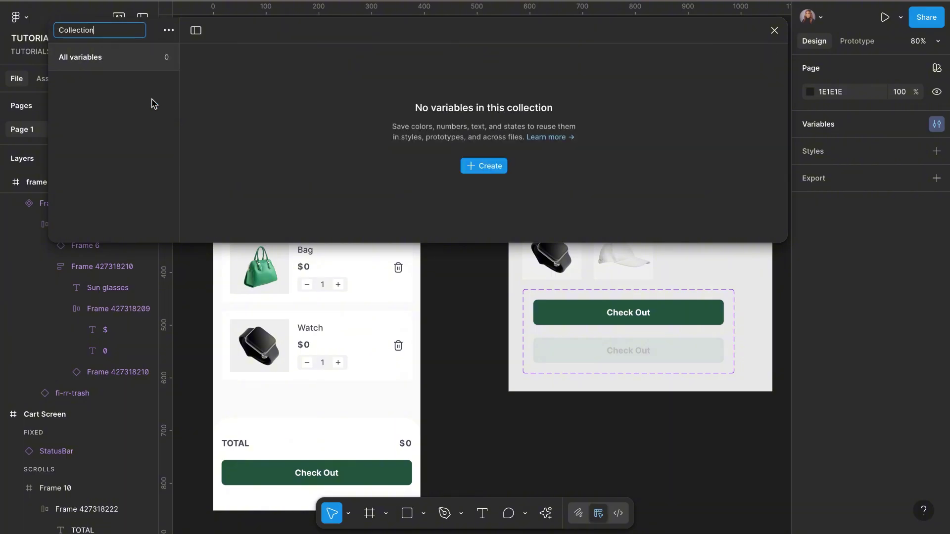
key("BackSpace")
key("Return")
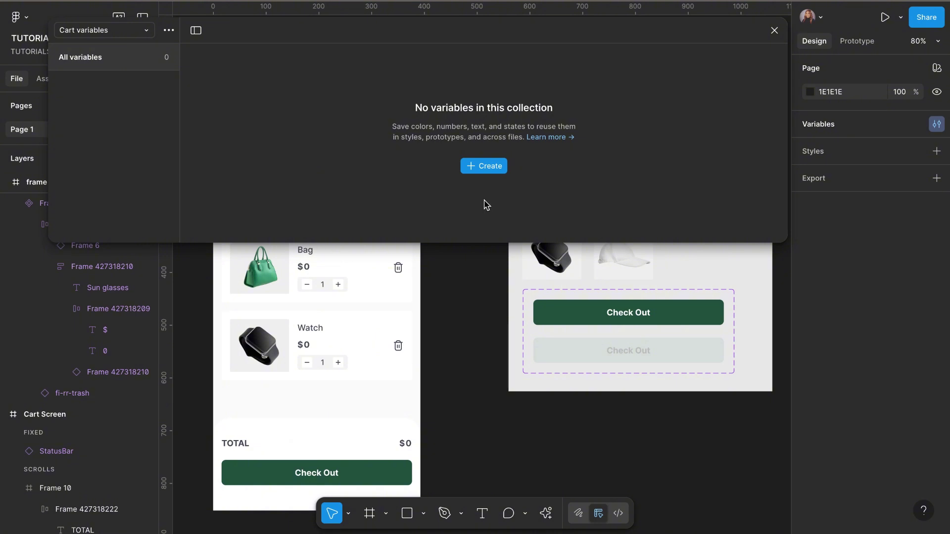
Step: Create a number variable named Cart total in the Cart variables collection
left_click(479, 168)
left_click(493, 210)
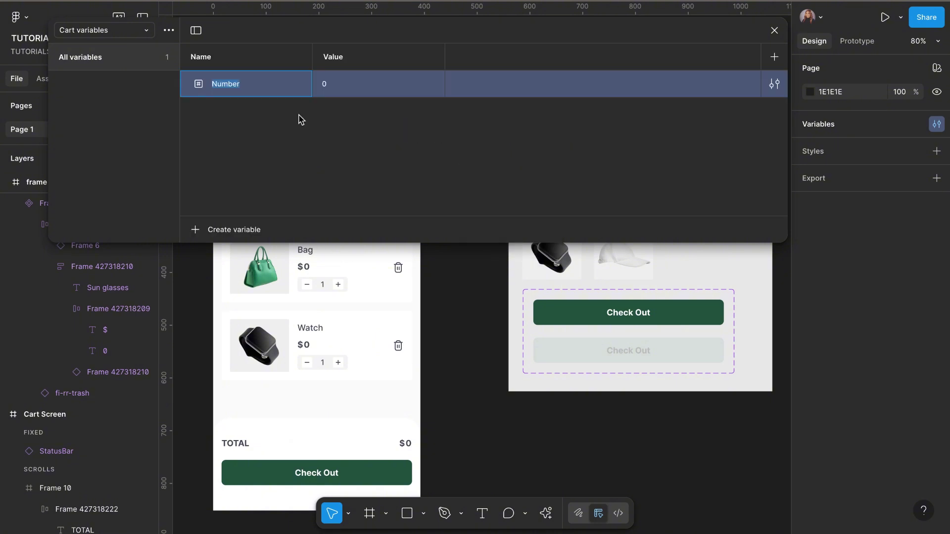
type("Cart total")
left_click(323, 141)
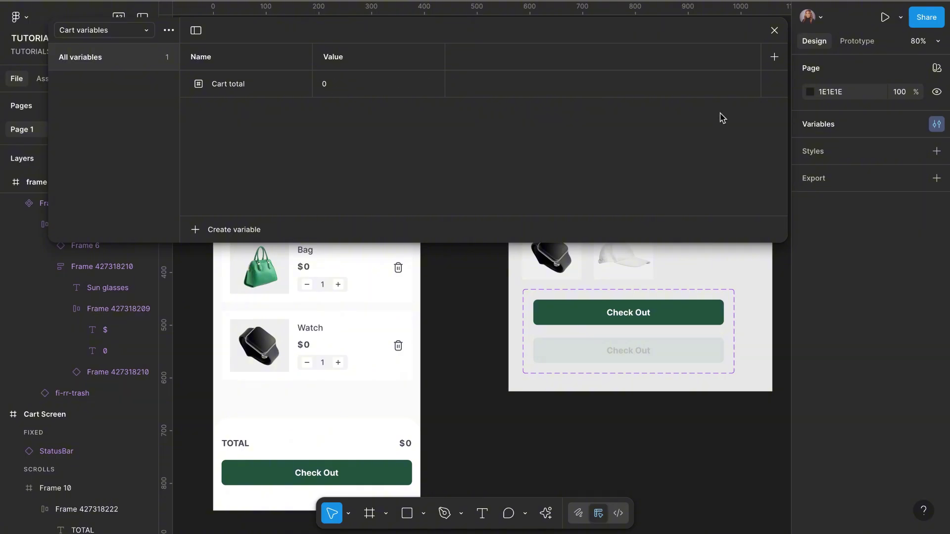
Step: Add a second Set variable action to the master product card's delayed interaction, with Cart total as its target
left_click(774, 30)
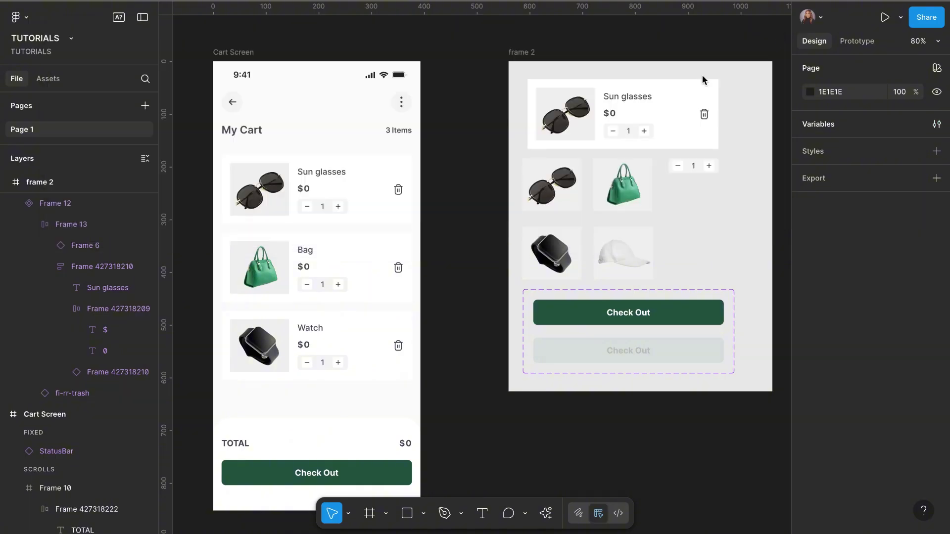
left_click(670, 111)
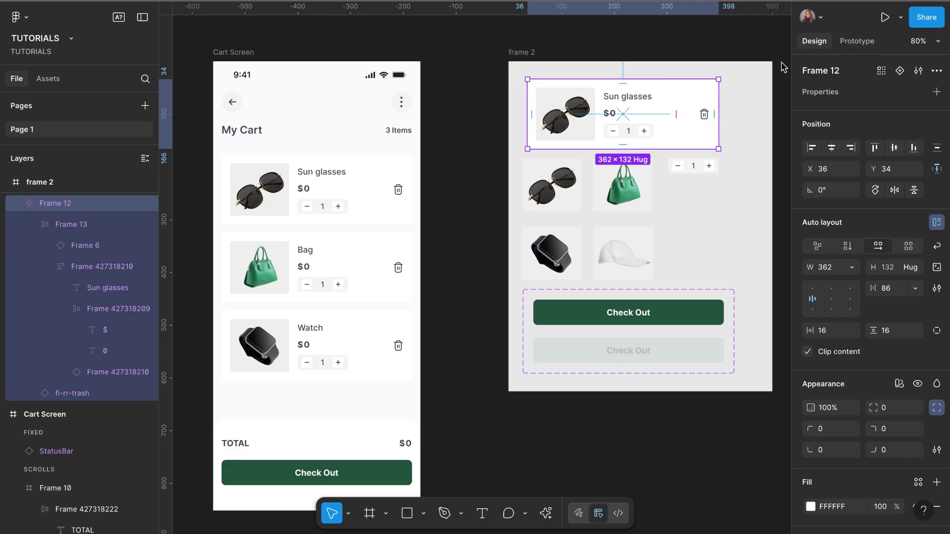
left_click(857, 43)
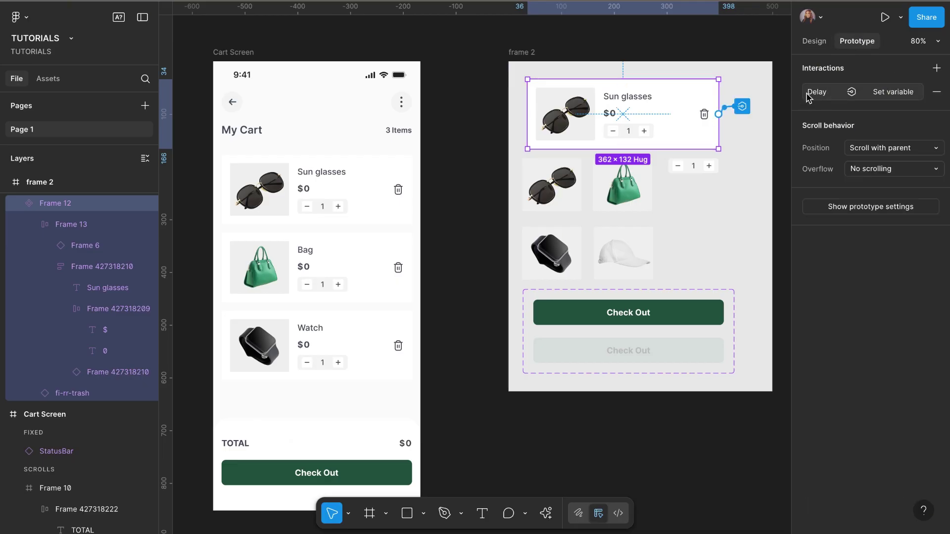
left_click(820, 93)
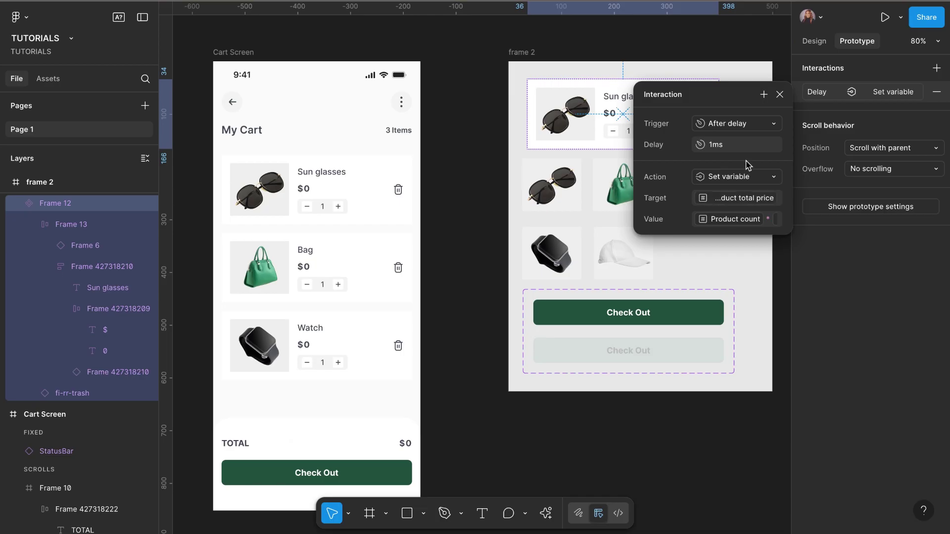
left_click(764, 95)
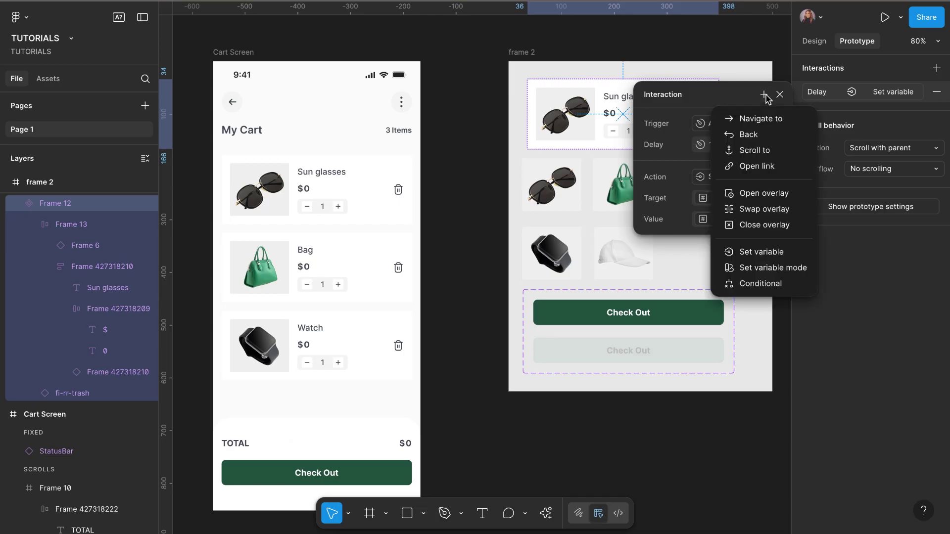
left_click(768, 252)
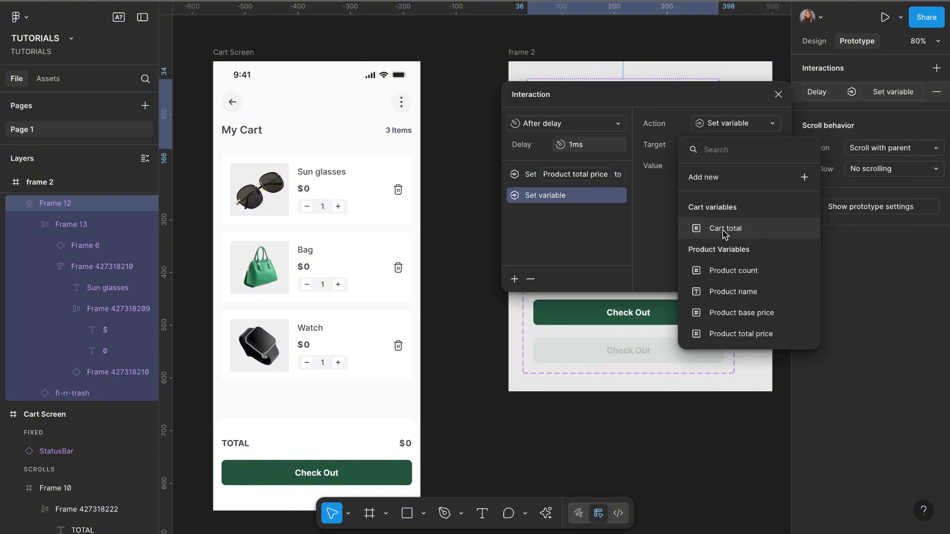
left_click(724, 228)
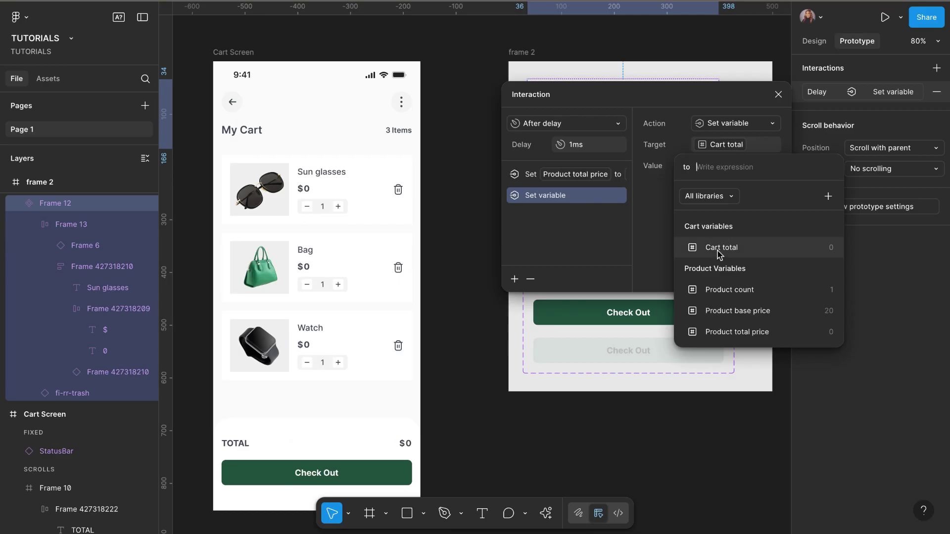
Step: Set the new action's value to the expression Cart total + Product total price
left_click(722, 248)
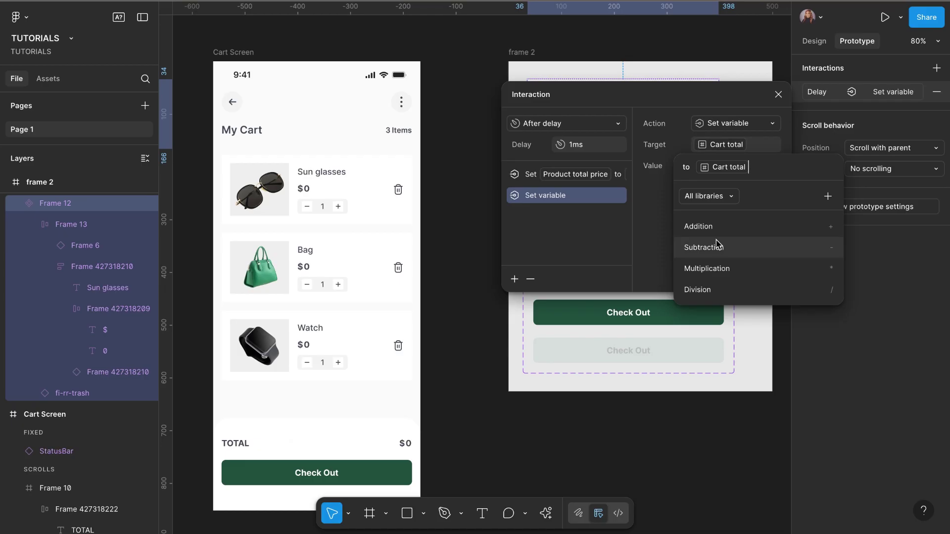
left_click(714, 228)
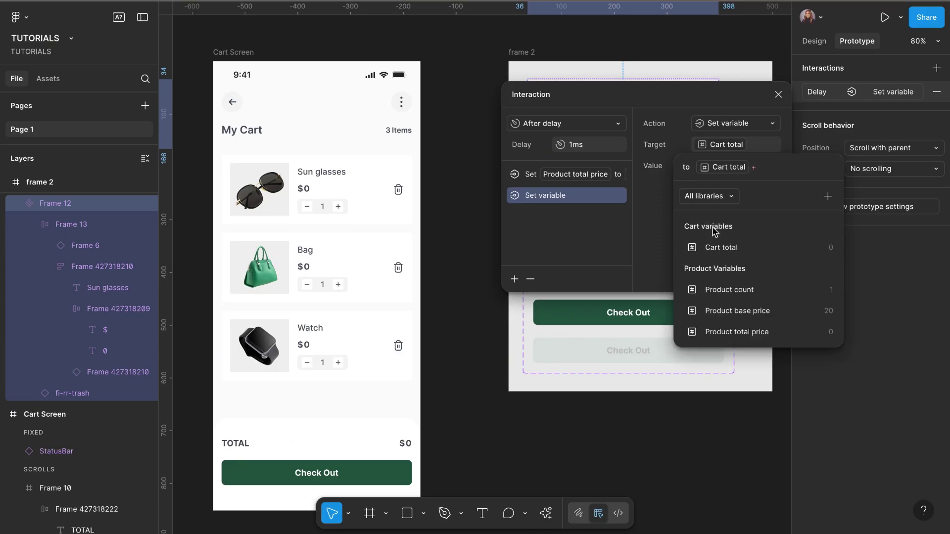
left_click(742, 334)
left_click(778, 94)
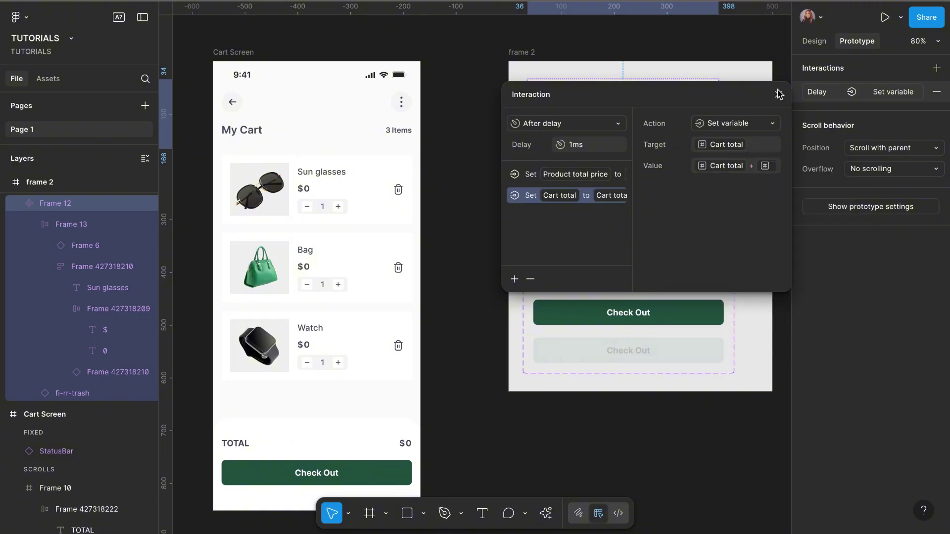
left_click(778, 93)
left_click(473, 383)
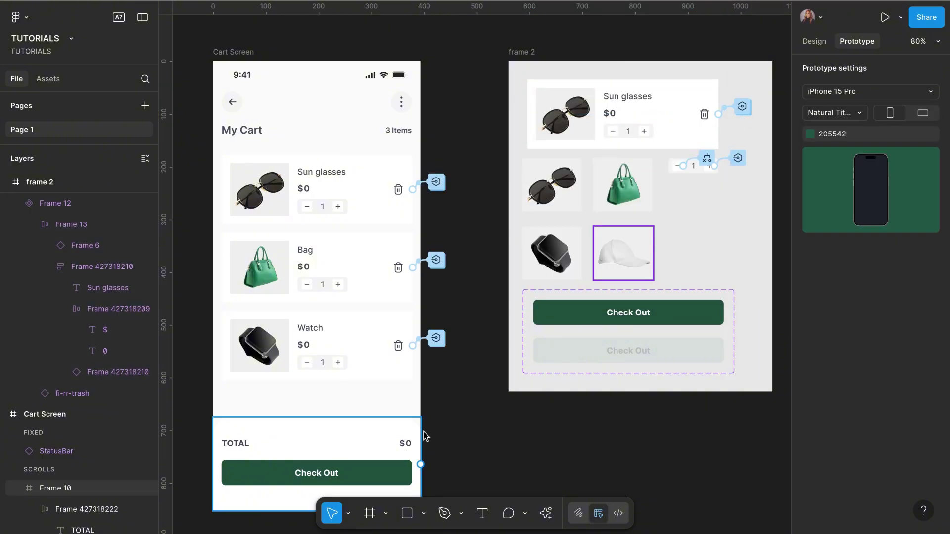
Step: Bind the 0 text beside TOTAL on the Cart Screen to the Cart total variable
left_click(822, 43)
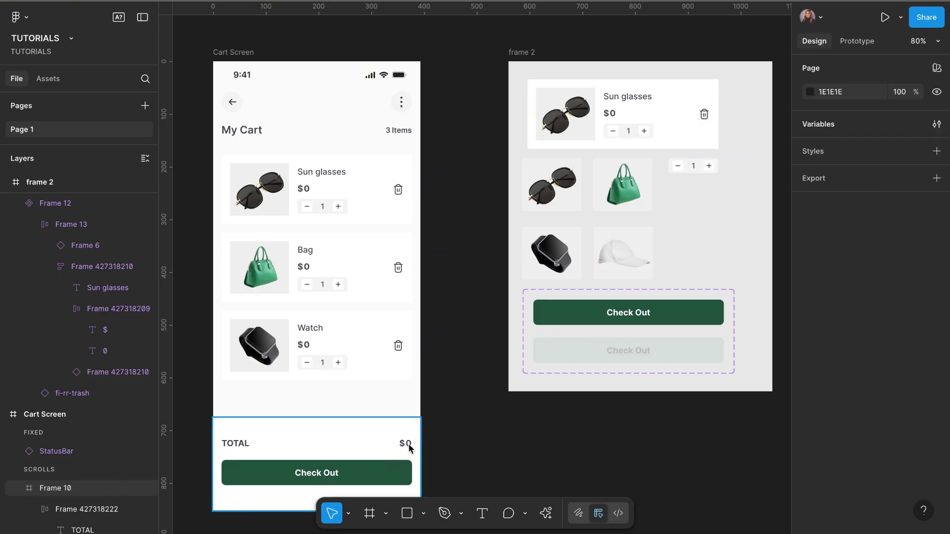
left_click(408, 448)
double_click(408, 448)
scroll(408, 448, "up", 5)
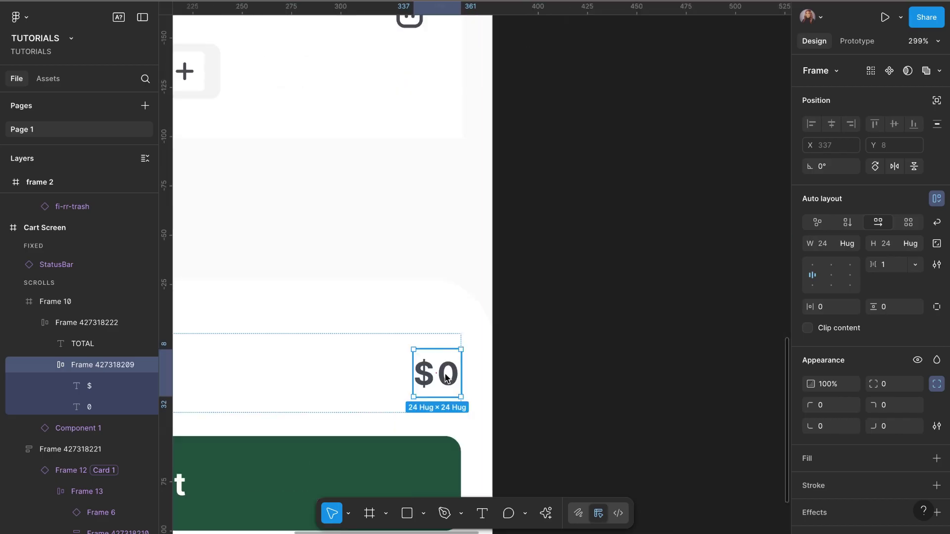
double_click(409, 443)
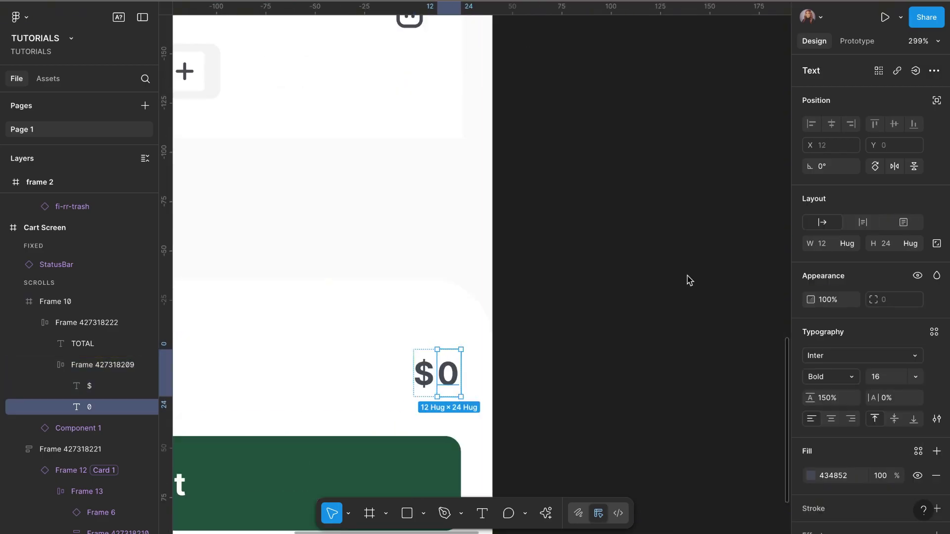
left_click(915, 71)
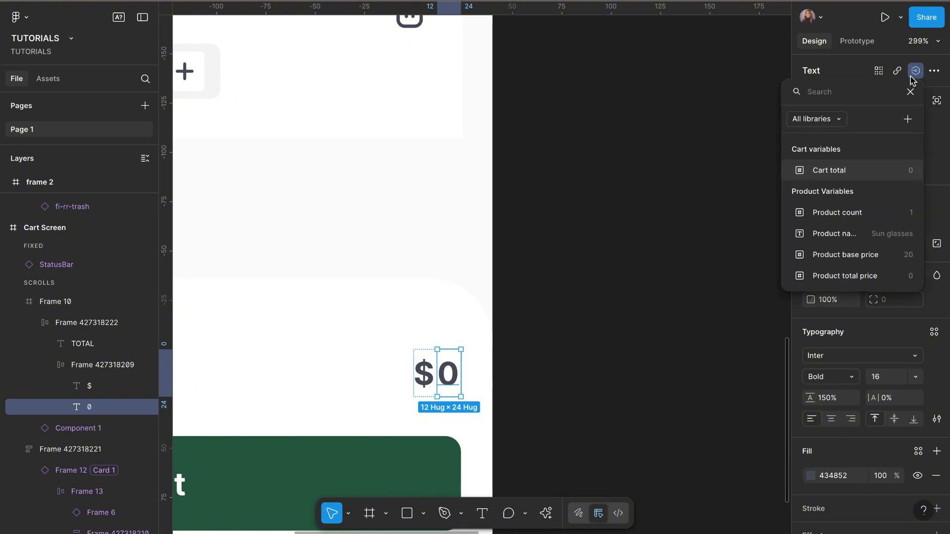
left_click(839, 179)
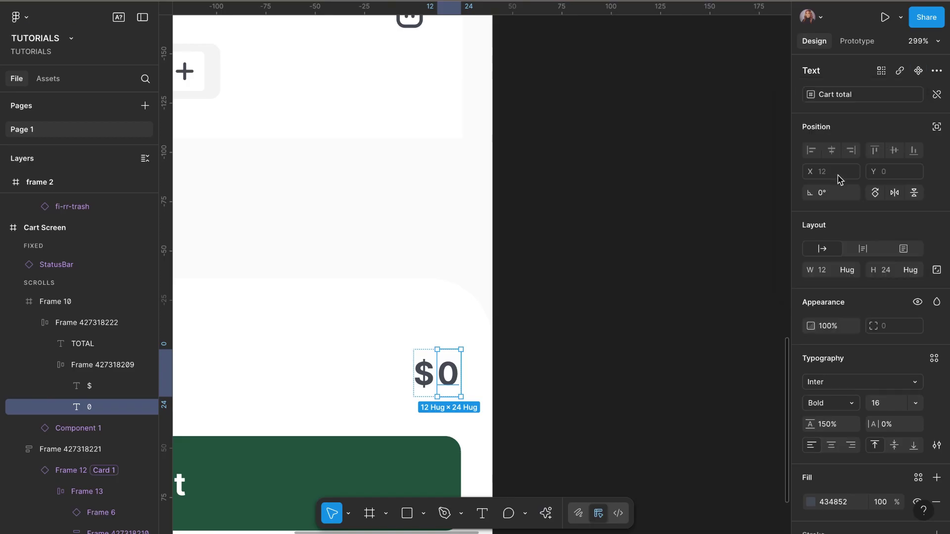
left_click(725, 201)
Step: Run the prototype preview and increase the Sun glasses quantity to check how the cart total responds
scroll(725, 204, "down", 3)
scroll(723, 203, "down", 5)
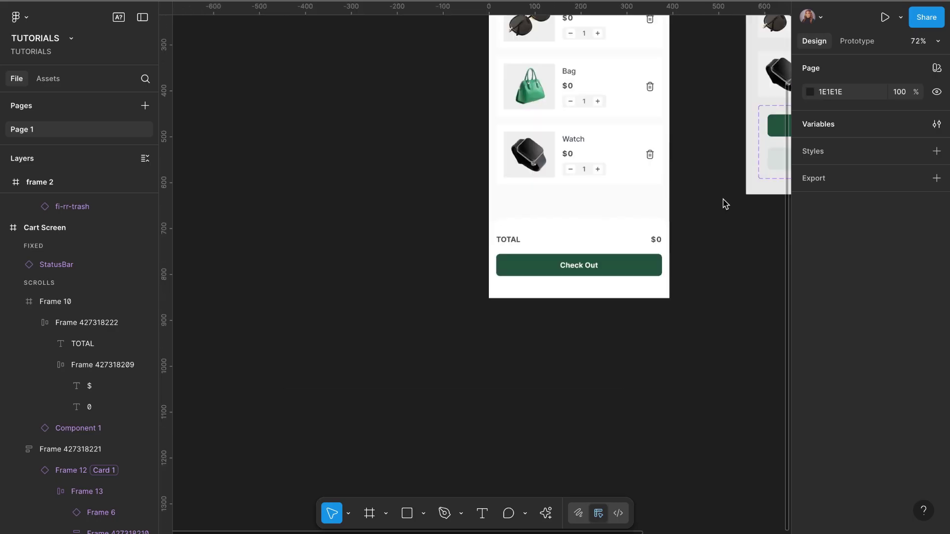
scroll(633, 156, "down", 2)
scroll(633, 157, "right", 2)
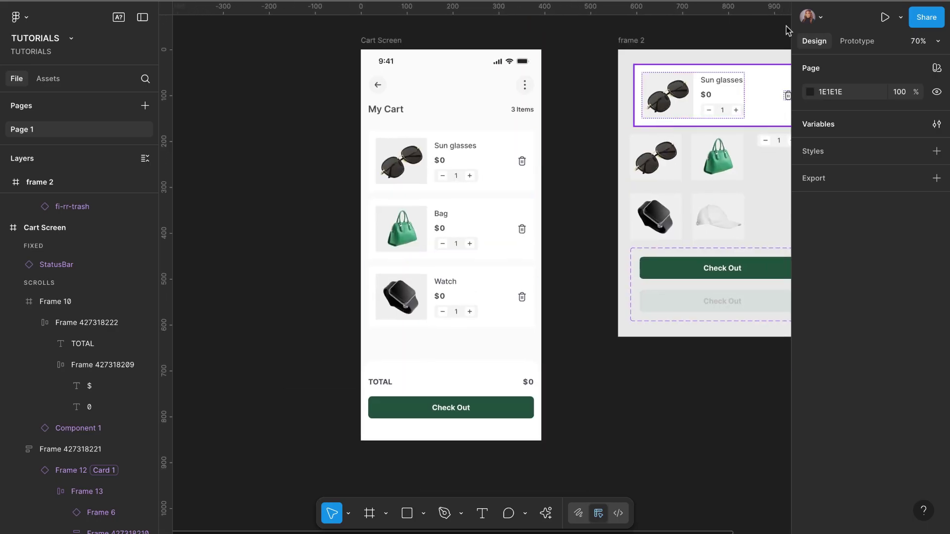
left_click(885, 16)
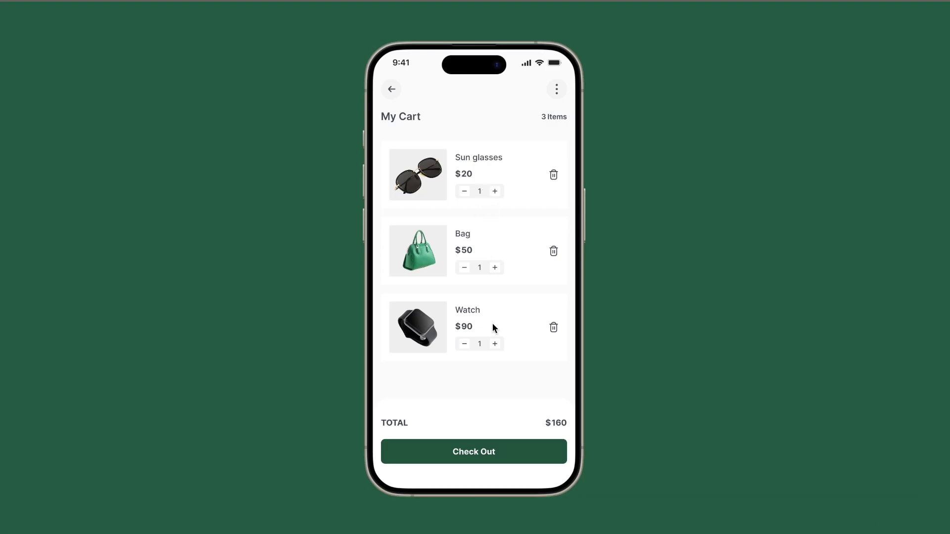
left_click(495, 192)
left_click(495, 191)
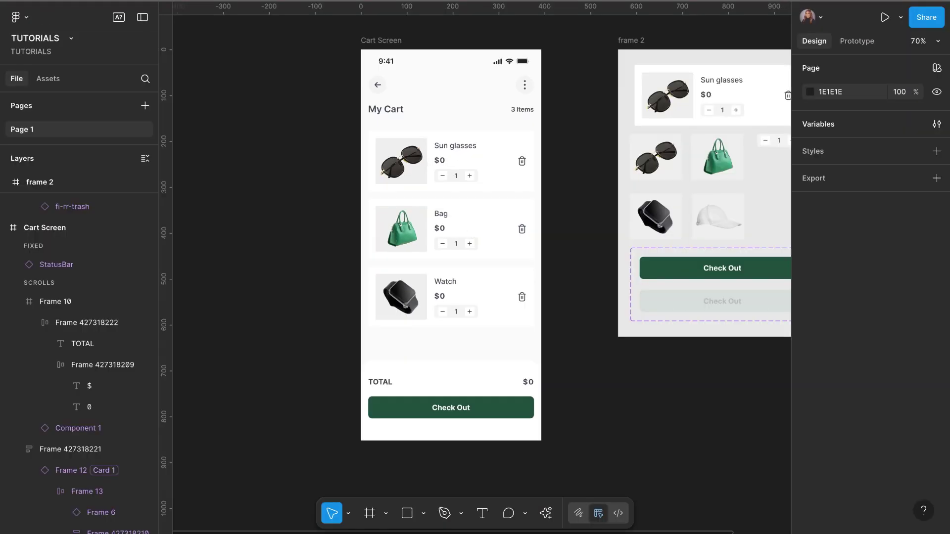
scroll(545, 387, "right", 3)
scroll(545, 387, "up", 2)
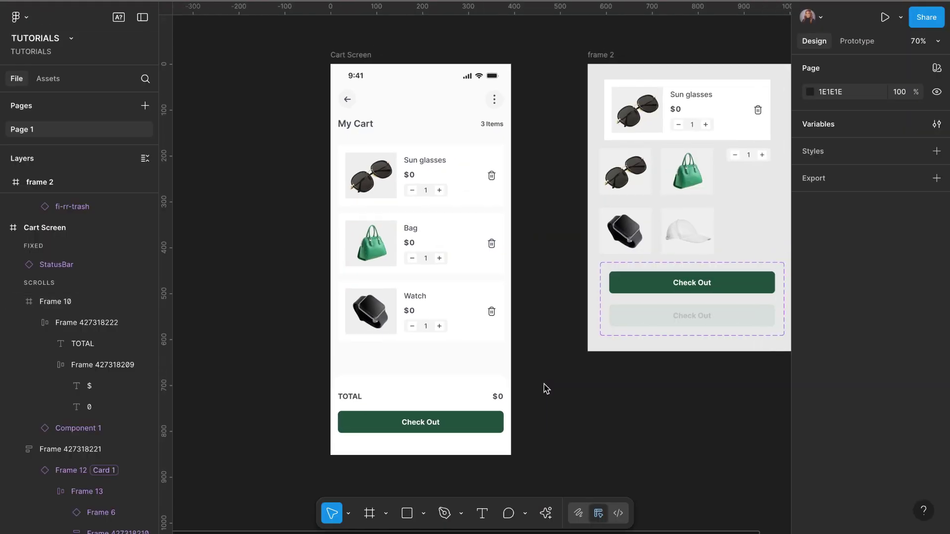
scroll(708, 267, "right", 4)
scroll(708, 267, "up", 1)
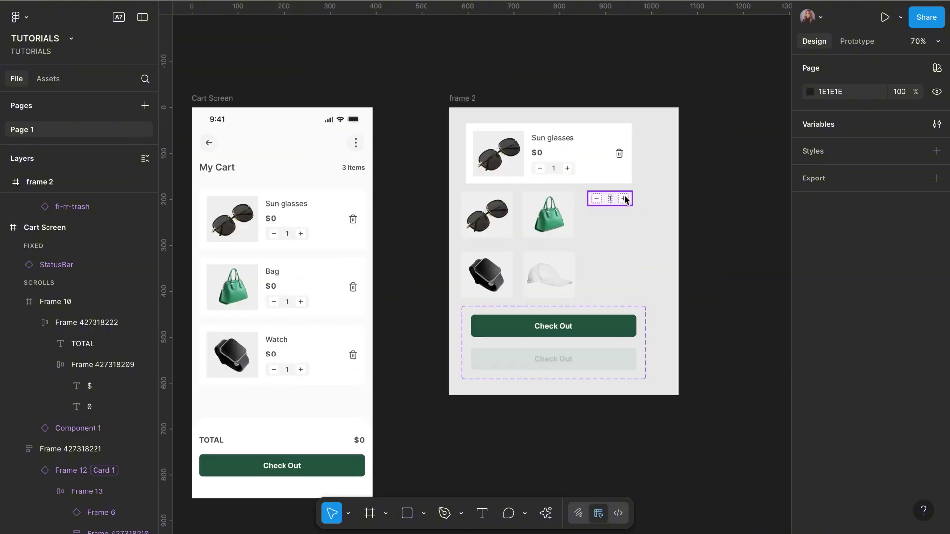
Step: Add a Set variable action targeting Product total price to the tap interaction on the quantity component's plus button in frame 2
scroll(625, 200, "up", 5)
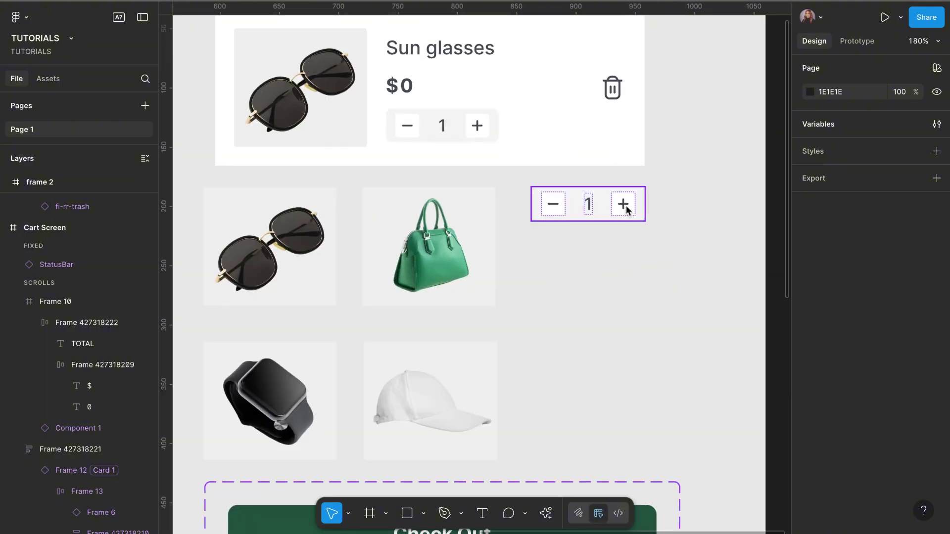
left_click(626, 205)
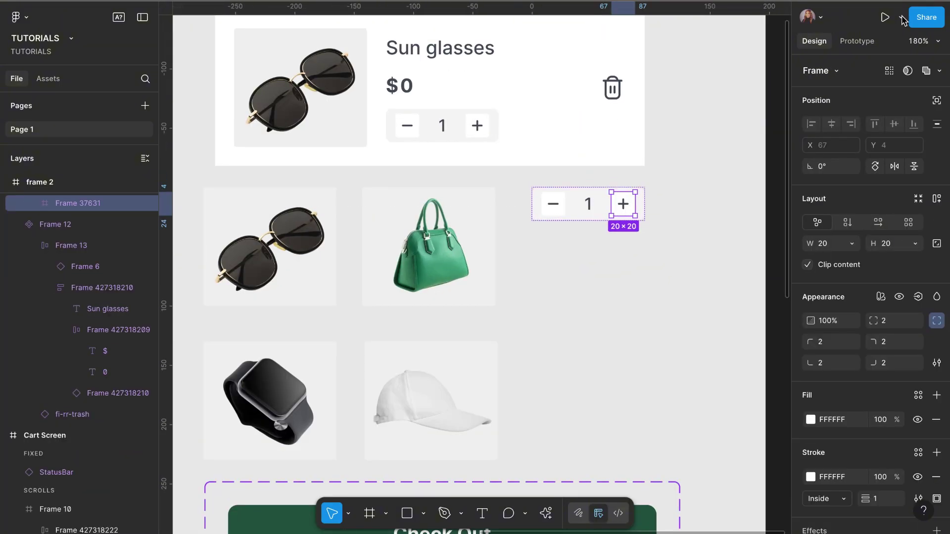
left_click(868, 41)
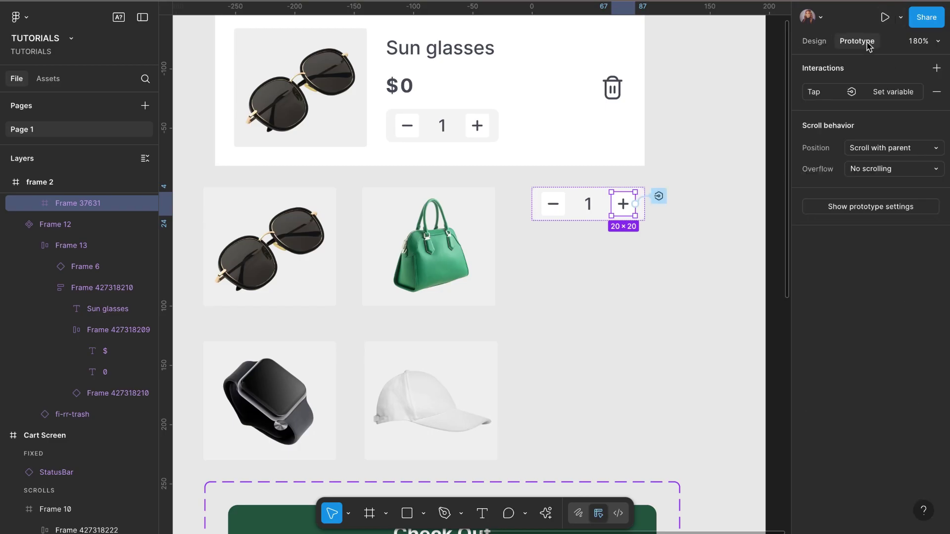
left_click(656, 195)
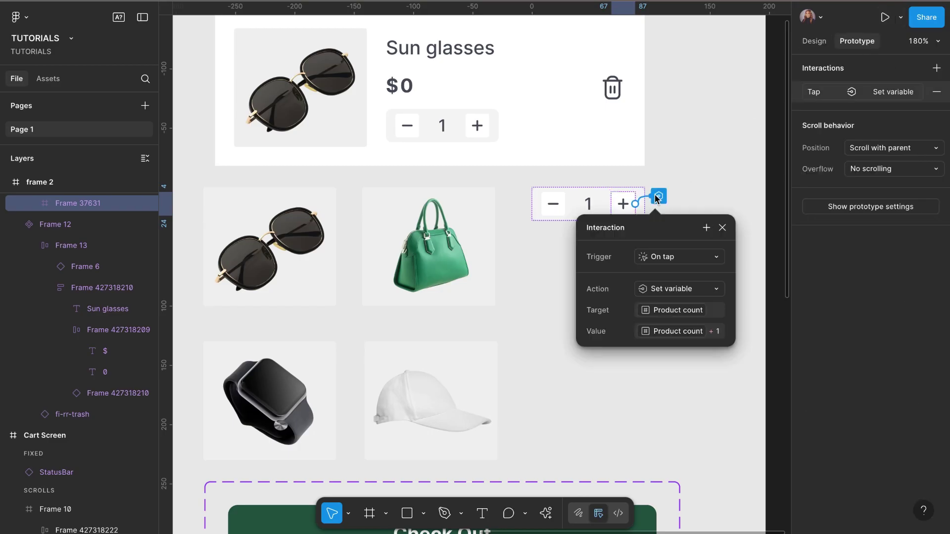
left_click(707, 228)
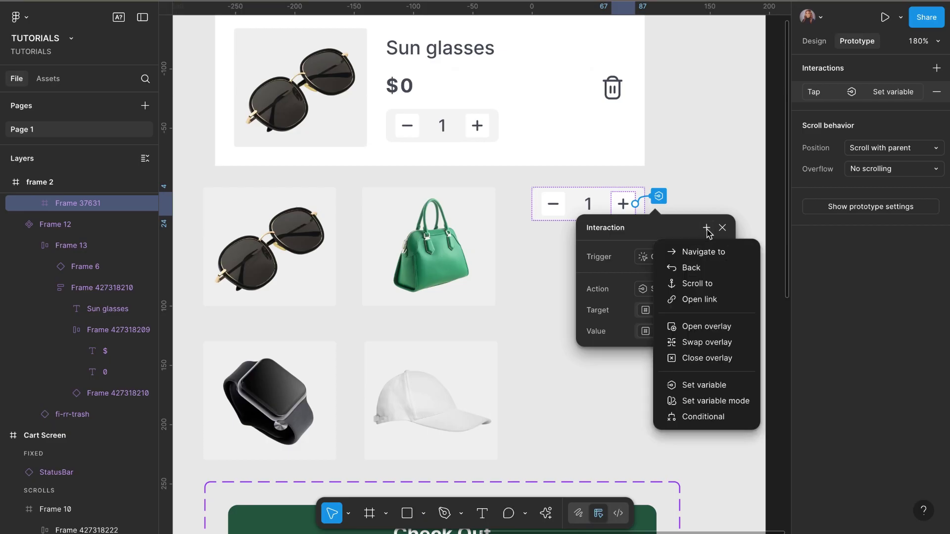
left_click(701, 386)
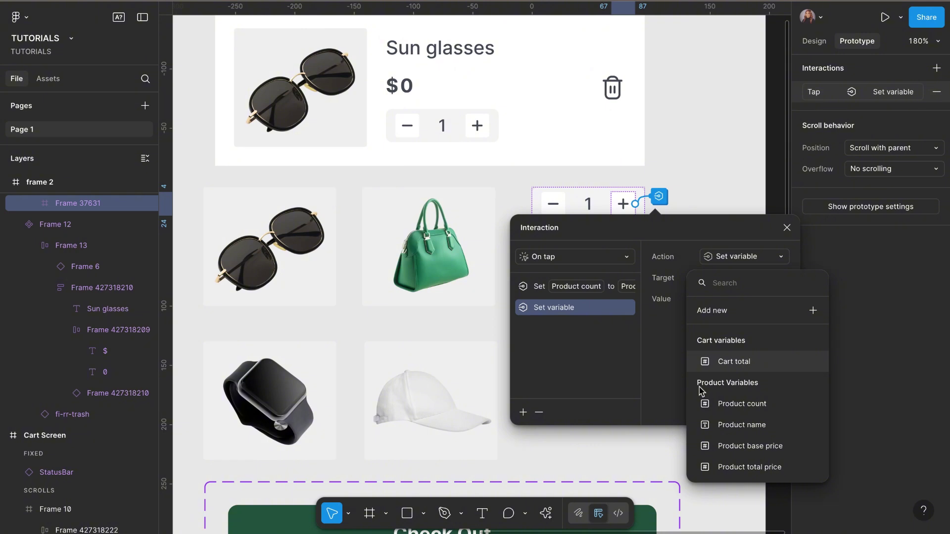
left_click(741, 468)
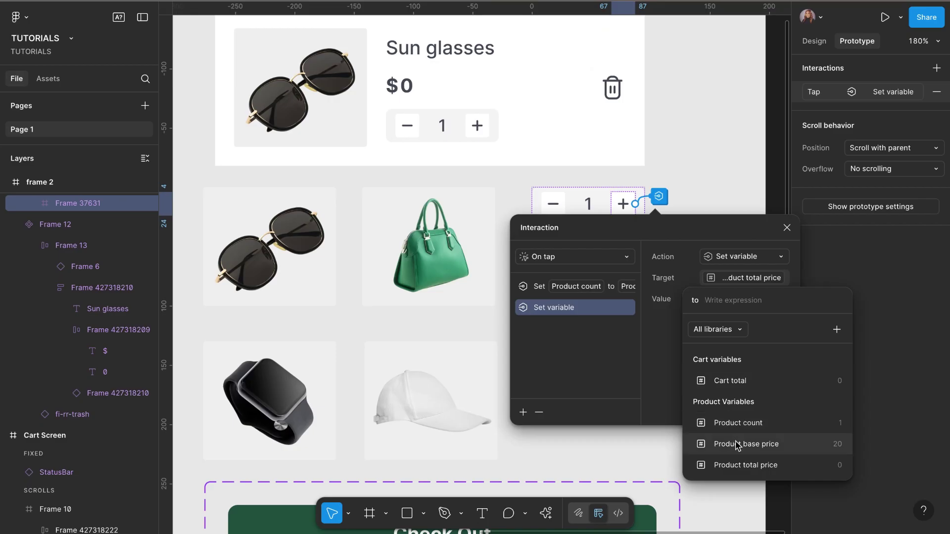
Step: Set the Product total price action's value to Product base price * Product count and close the interaction settings
left_click(737, 444)
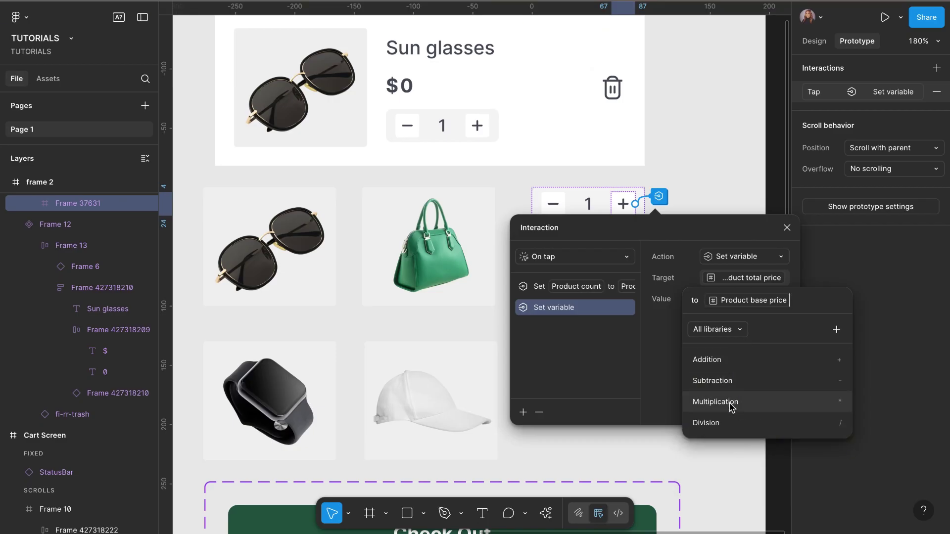
left_click(730, 403)
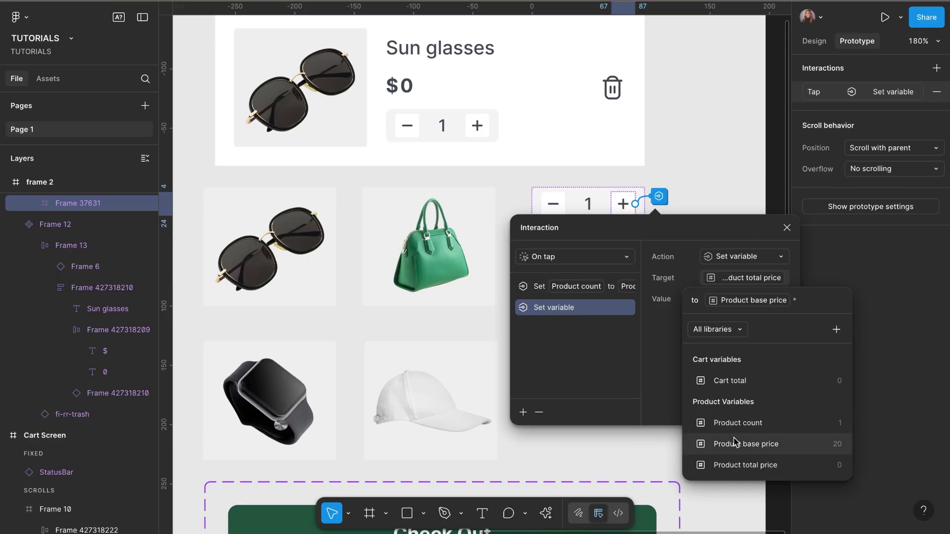
left_click(739, 423)
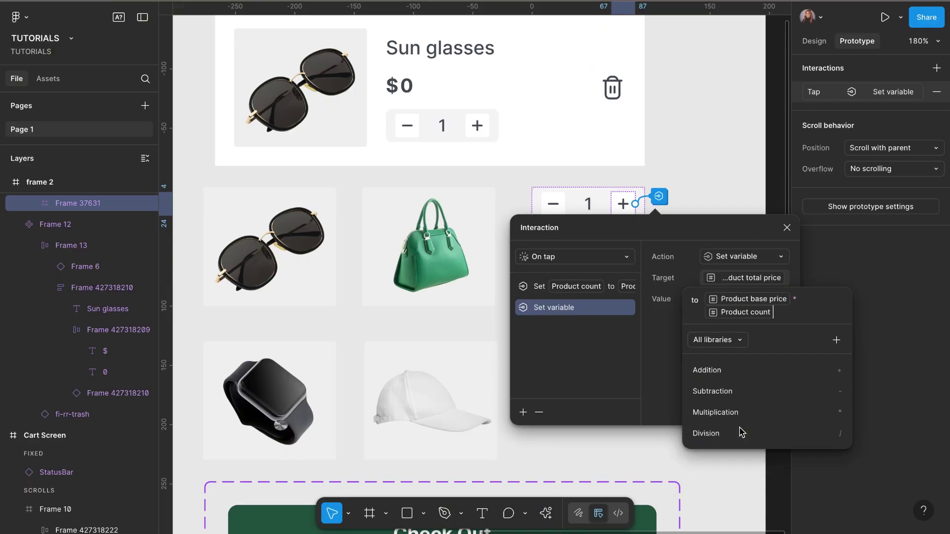
left_click(661, 386)
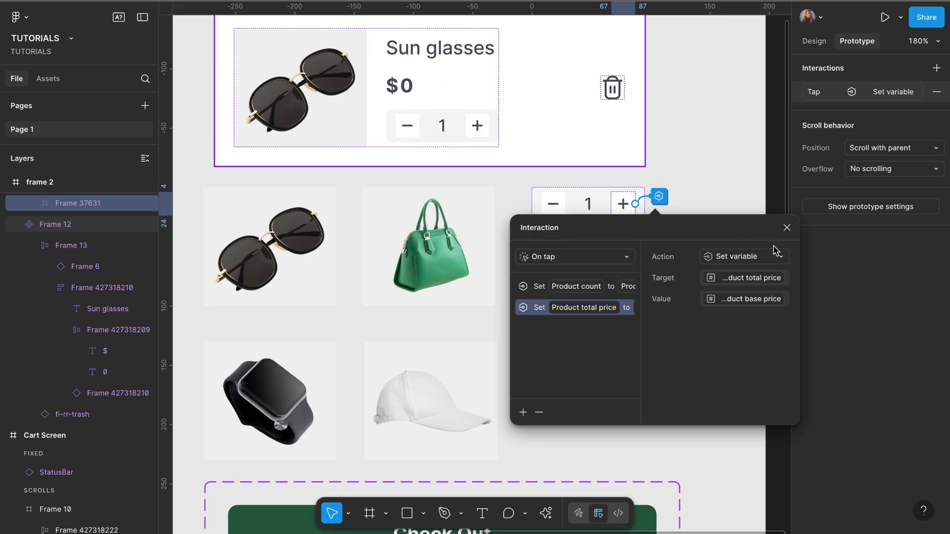
left_click(790, 229)
left_click(776, 241)
Step: Show the Product Variables collection and compare each card's count, base price and total price with the product cards on the Cart Screen
scroll(776, 241, "up", 1)
scroll(776, 242, "right", 1)
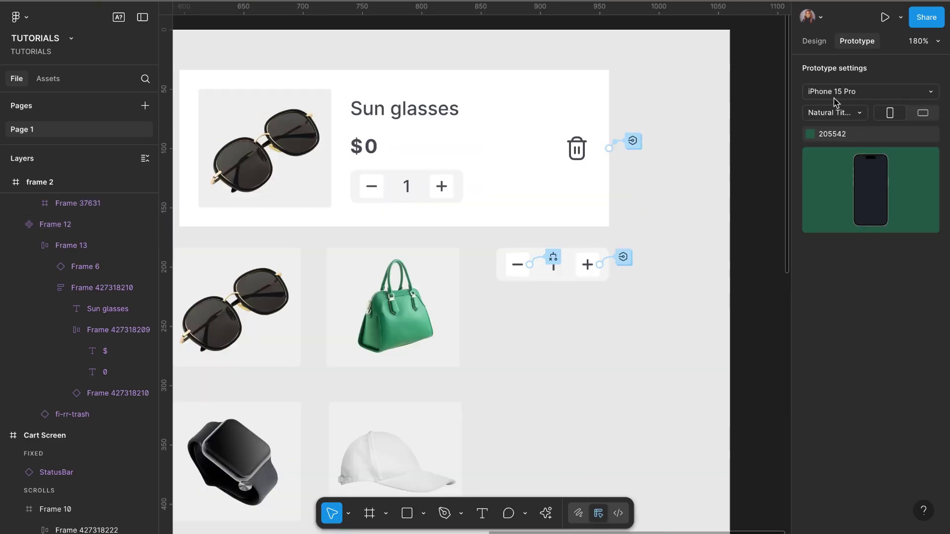
left_click(815, 41)
left_click(816, 128)
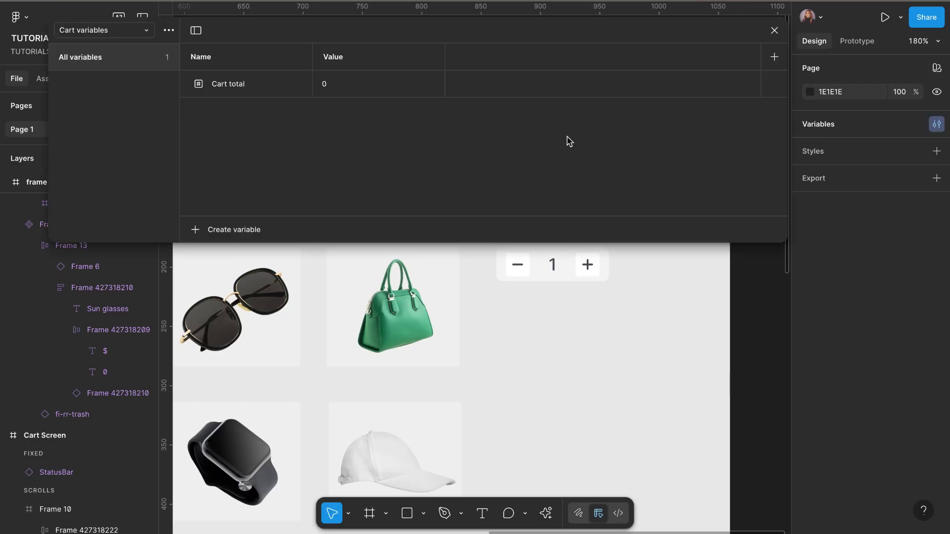
left_click(147, 30)
left_click(142, 68)
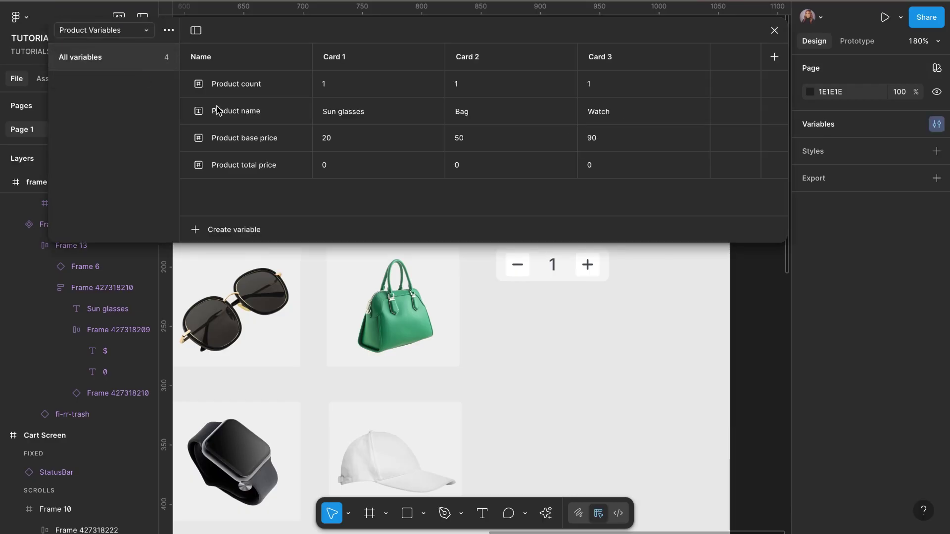
scroll(320, 254, "up", 5)
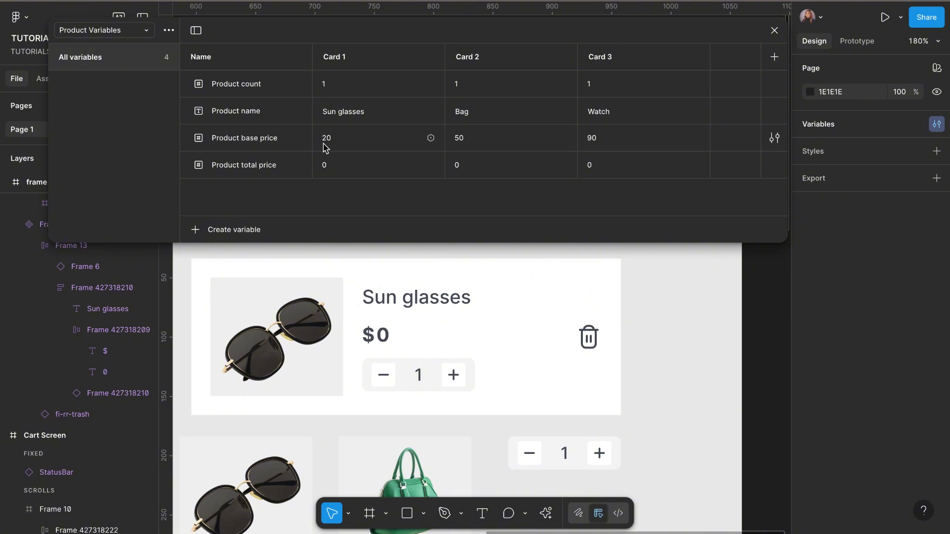
scroll(331, 312, "down", 5)
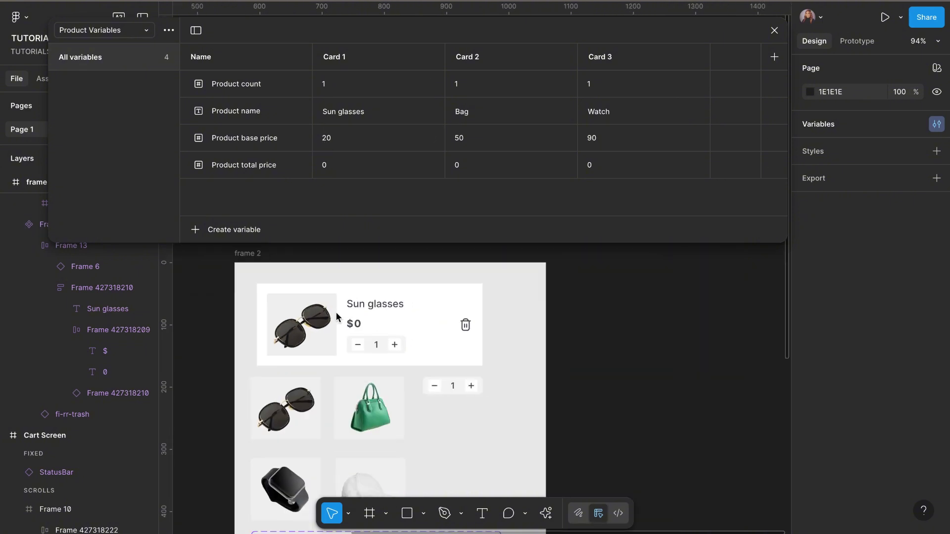
scroll(359, 371, "left", 3)
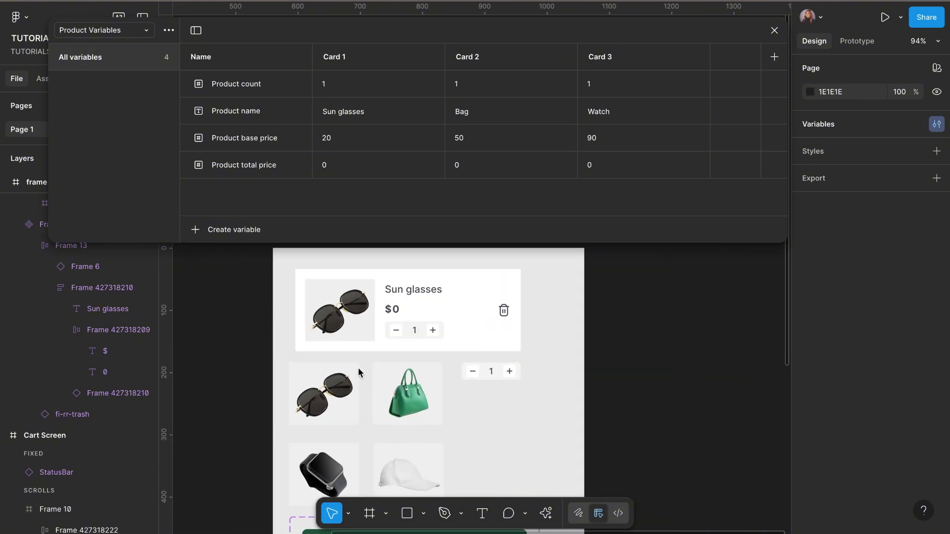
scroll(358, 372, "left", 10)
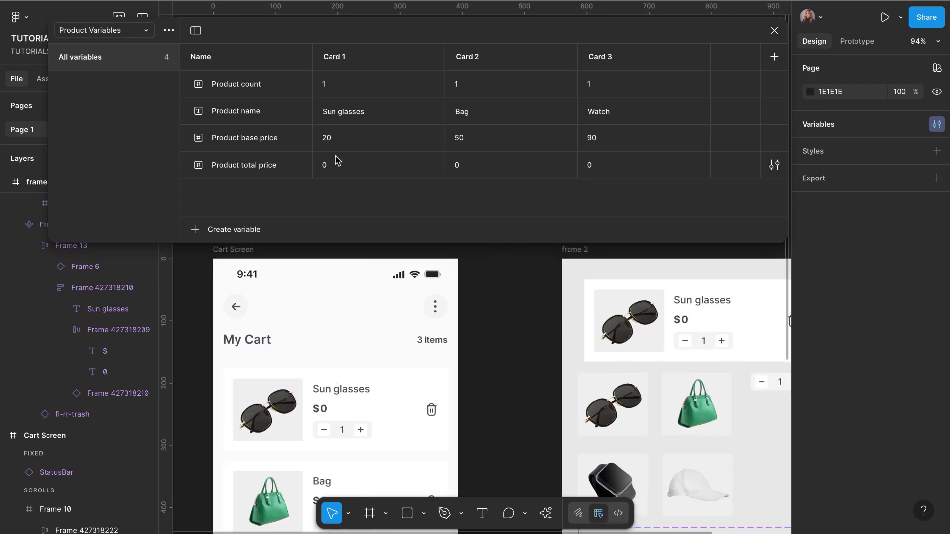
scroll(399, 282, "right", 3)
scroll(398, 282, "down", 2)
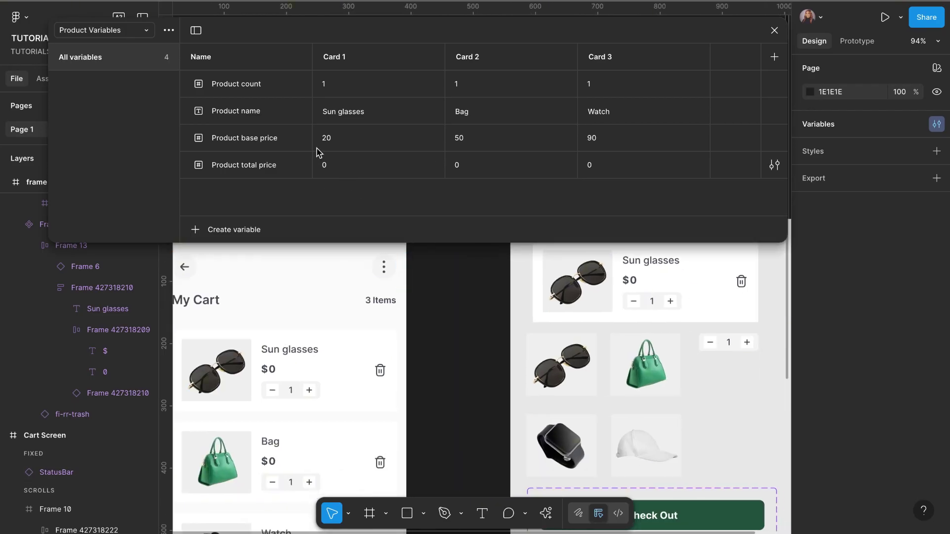
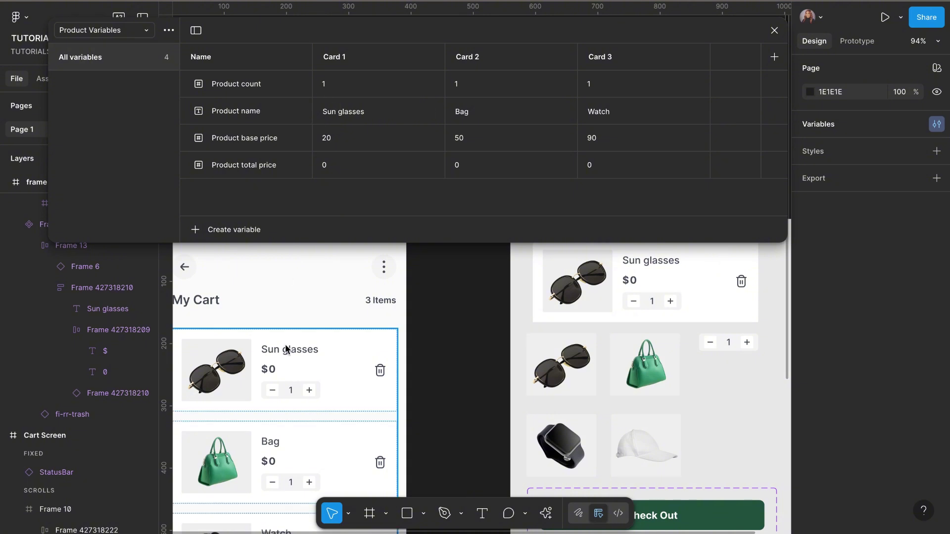
scroll(286, 349, "down", 2)
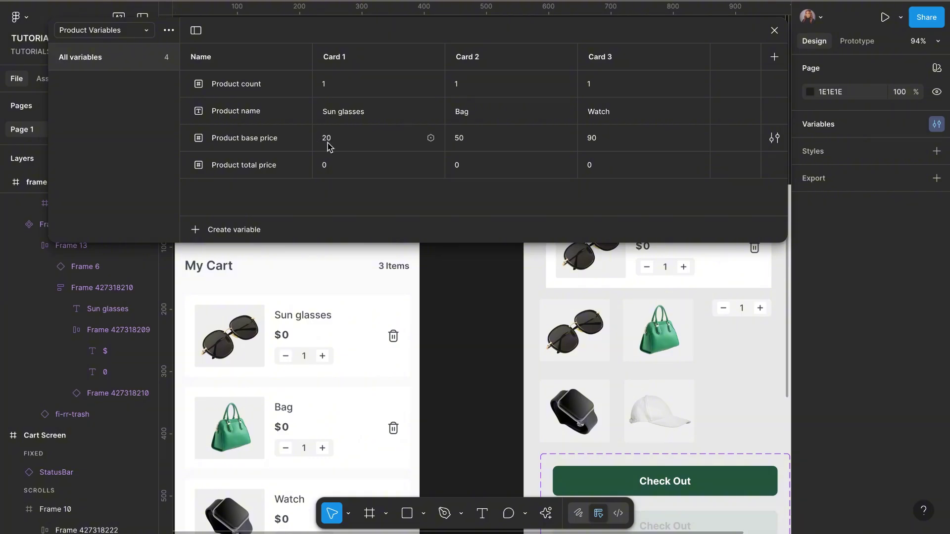
Step: Try a Product count of 2 for Card 1, restore it to 1, and close the variables table
left_click(325, 87)
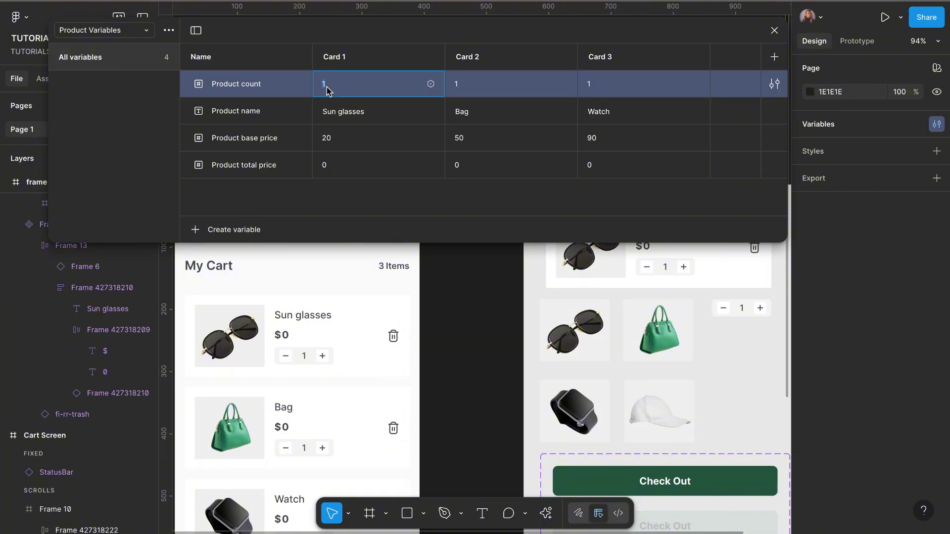
type("2")
left_click(352, 189)
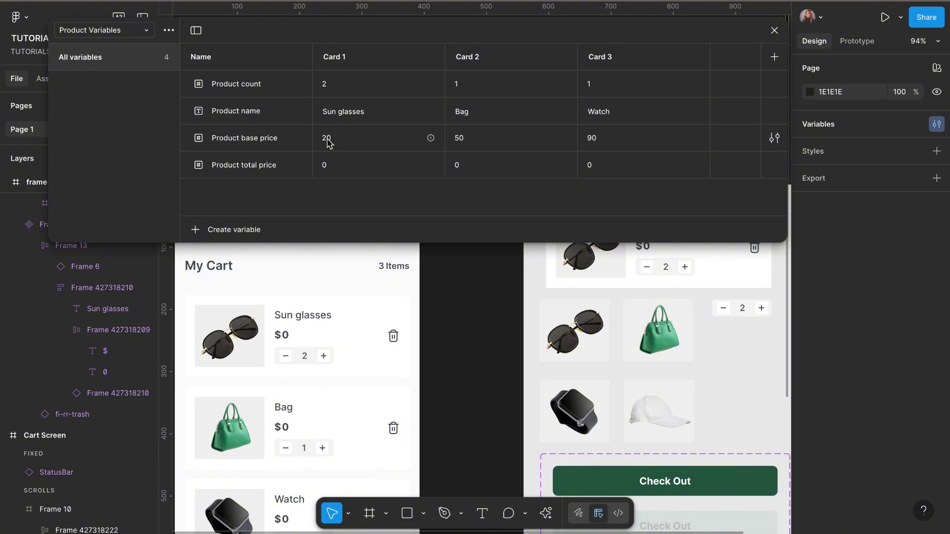
left_click(326, 86)
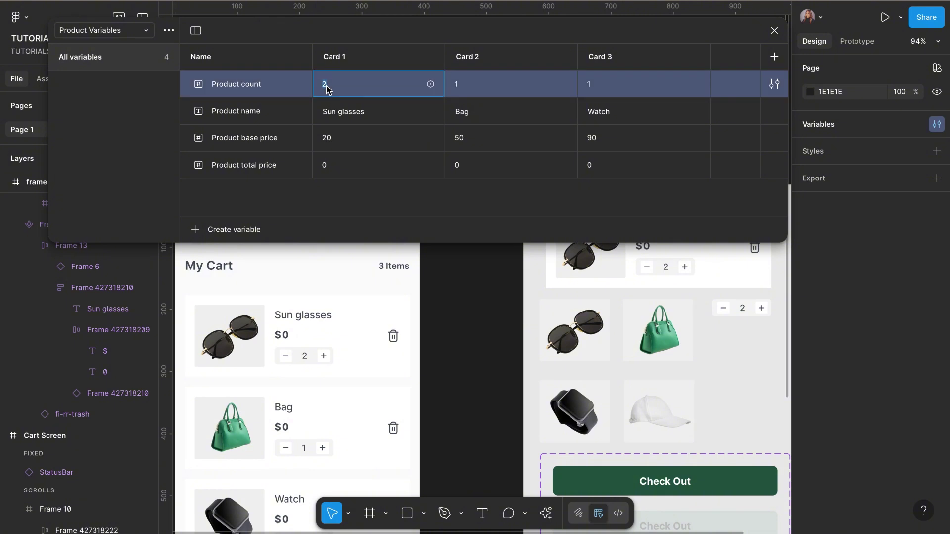
left_click(774, 30)
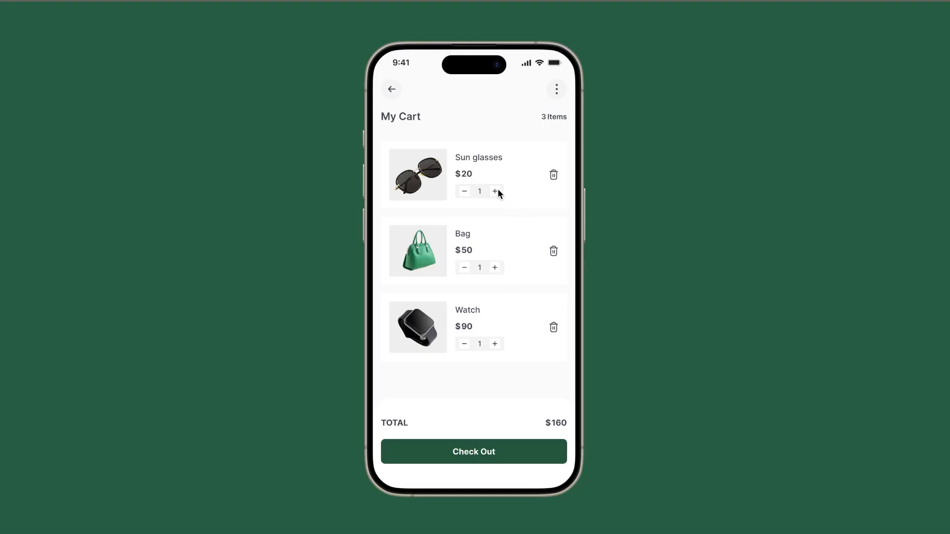
Step: Test increasing the Sun glasses quantity in the prototype preview
left_click(495, 191)
left_click(496, 191)
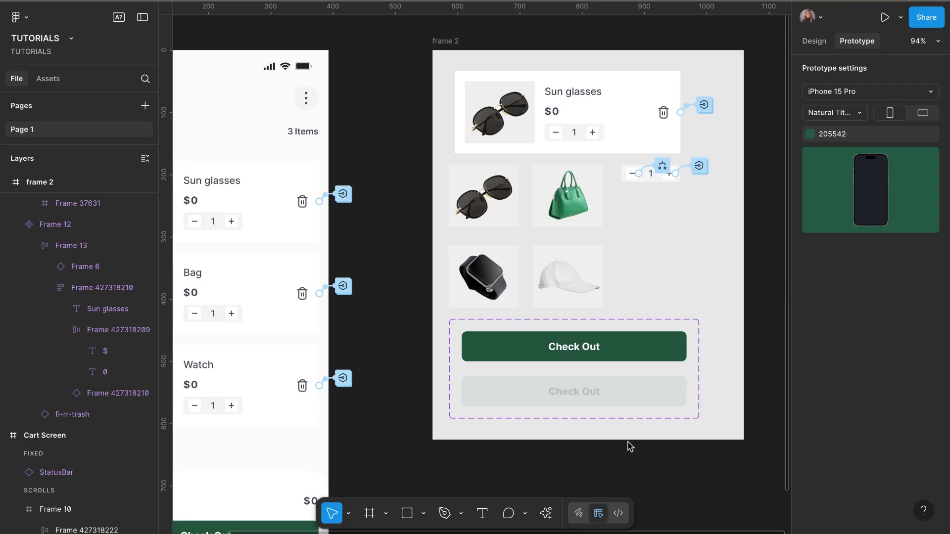
Step: Add a Set variable action targeting Cart total to the tap interaction on the quantity component's plus button
left_click(699, 168)
left_click(700, 168)
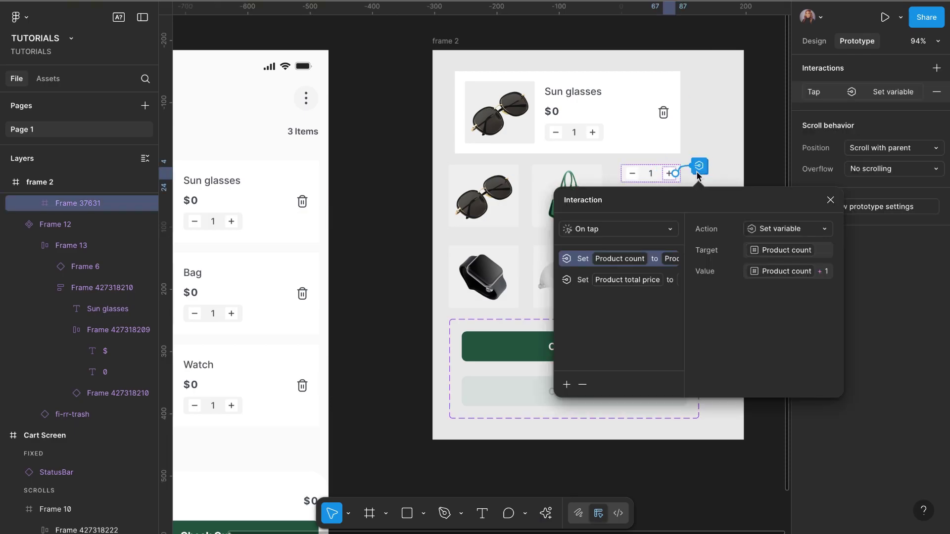
left_click(567, 386)
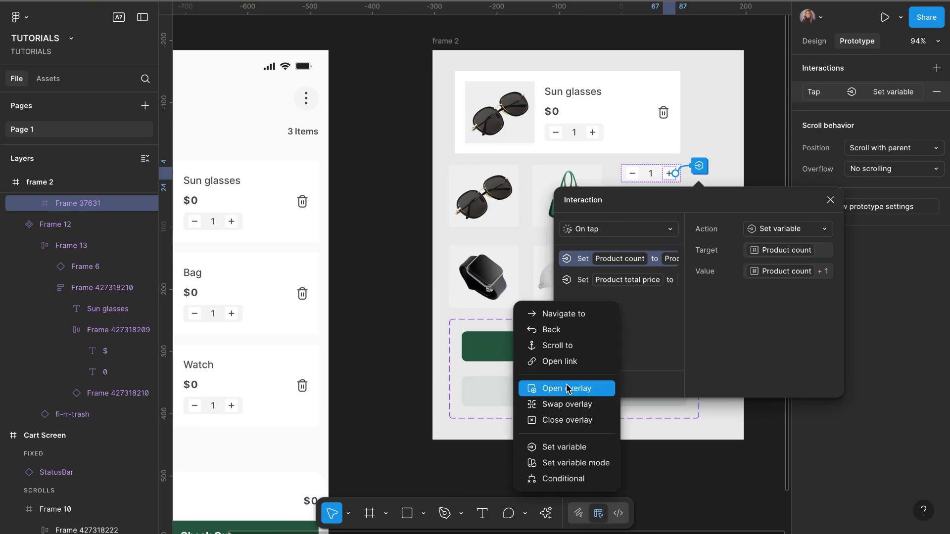
left_click(556, 447)
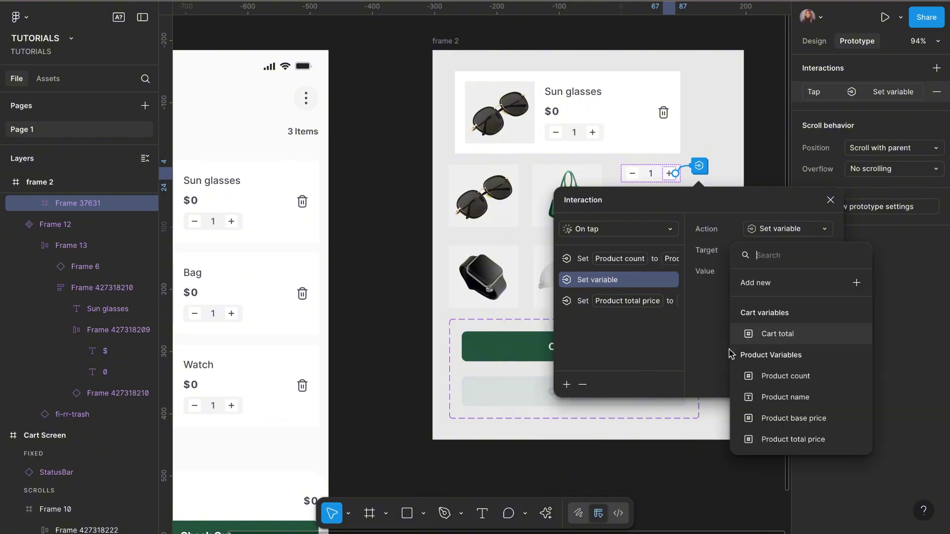
left_click(772, 338)
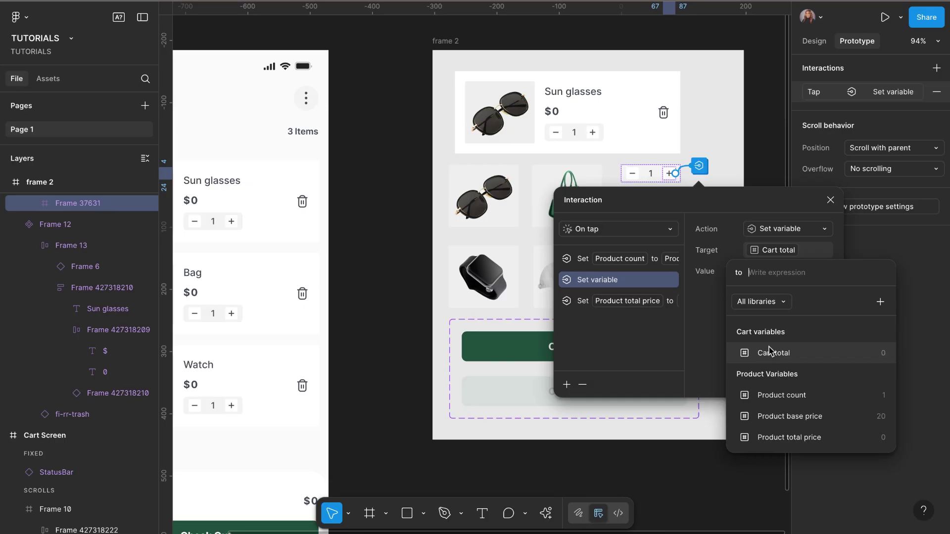
Step: Set the Cart total action's value to Cart total + Product base price and close the interaction settings
left_click(769, 351)
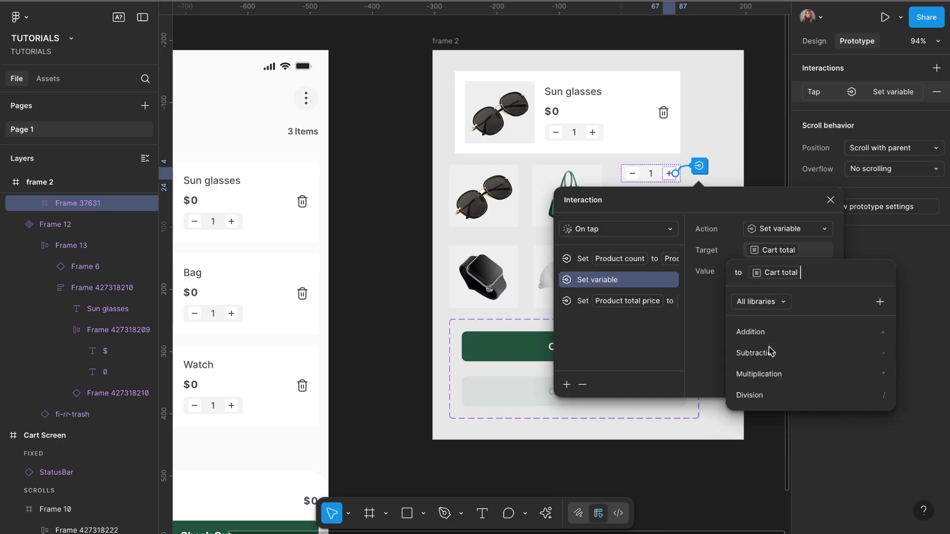
left_click(770, 333)
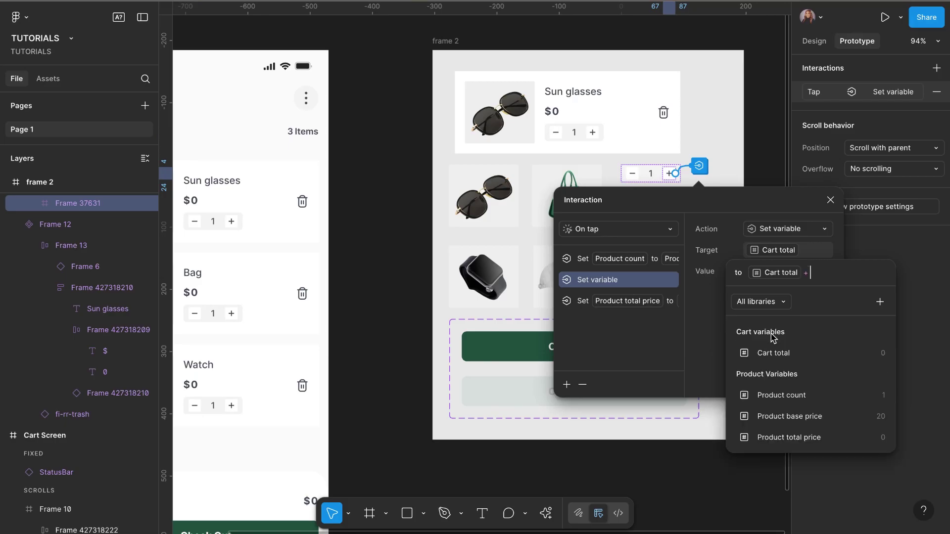
left_click(783, 417)
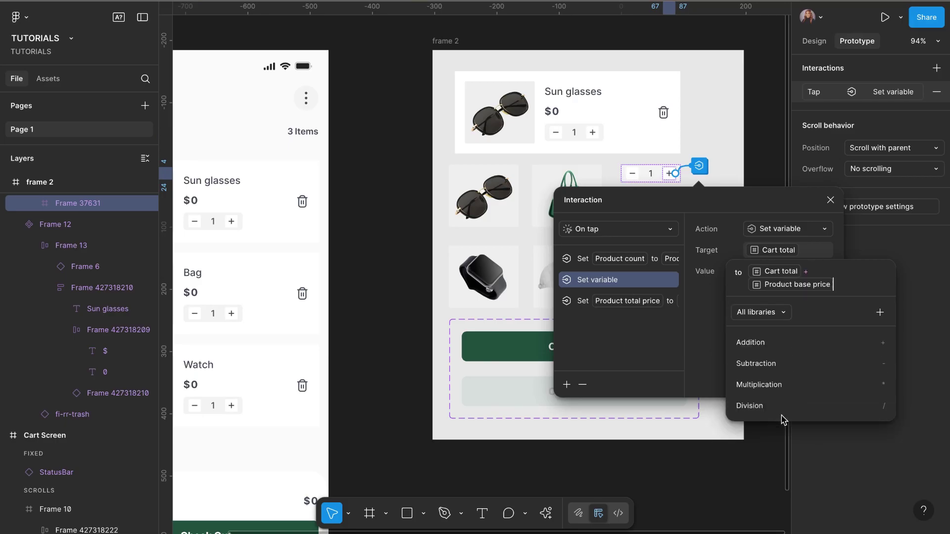
left_click(706, 332)
left_click(830, 200)
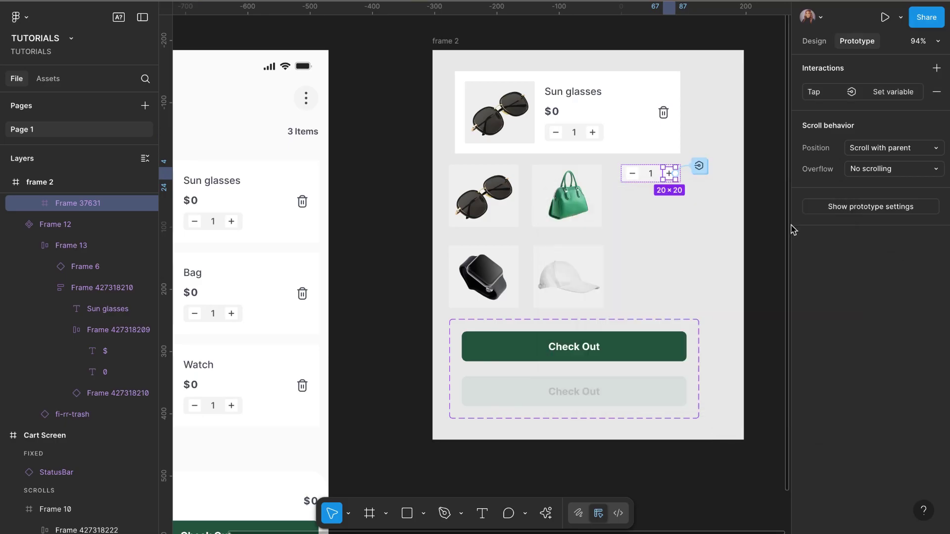
Step: Restart the prototype preview and test raising the Sun glasses quantity several times, then lowering it once
left_click(753, 236)
left_click(885, 17)
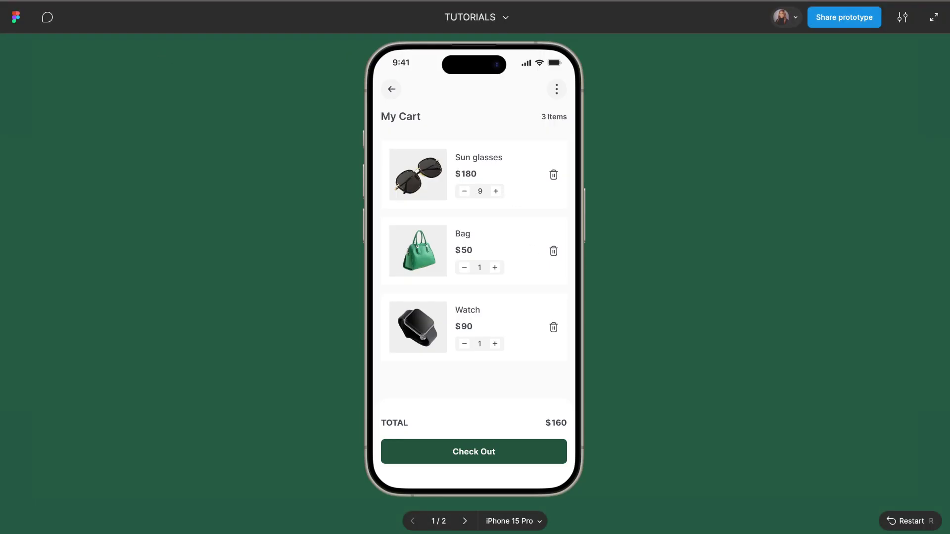
key("r")
left_click(495, 192)
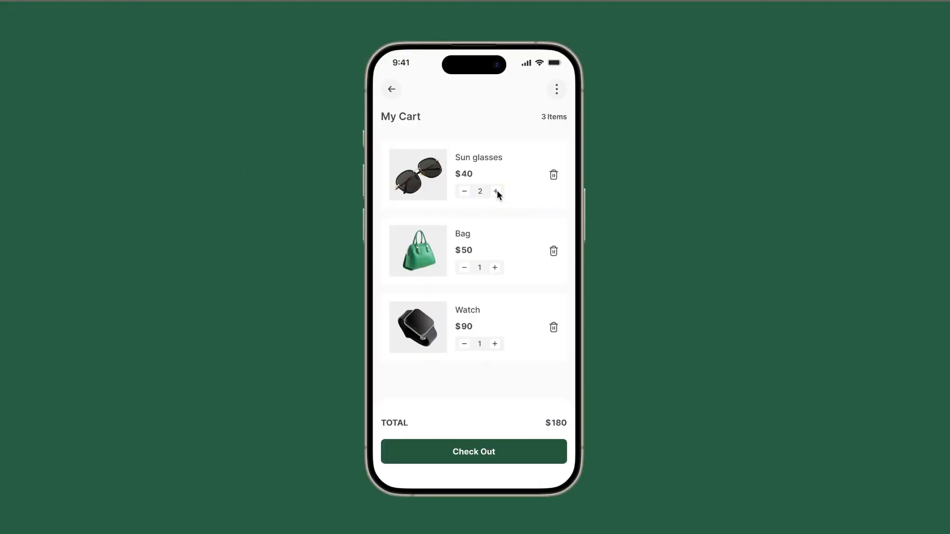
left_click(495, 192)
left_click(496, 190)
left_click(496, 191)
left_click(497, 191)
left_click(496, 191)
left_click(496, 191)
left_click(465, 191)
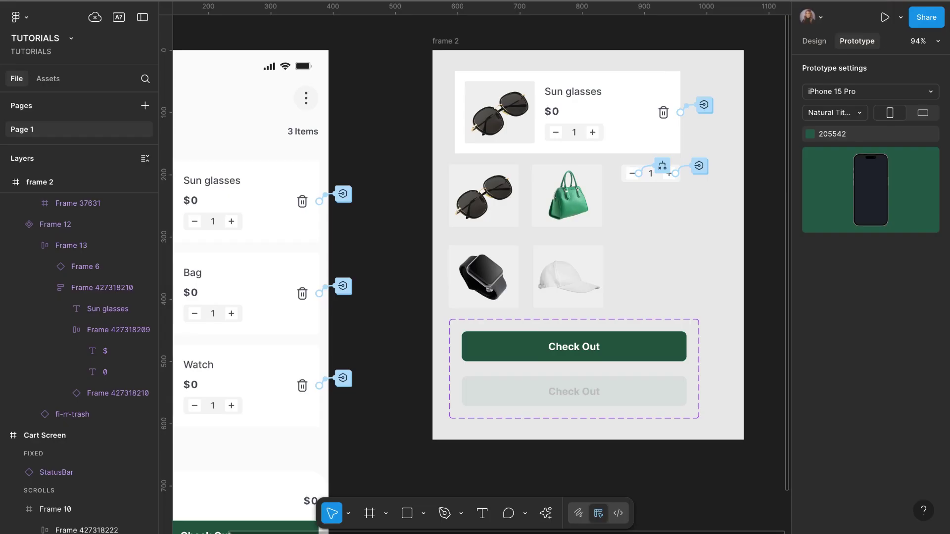
Step: Add a Set variable action targeting Product total price to the tap interaction on the quantity component's minus button
scroll(684, 212, "right", 1)
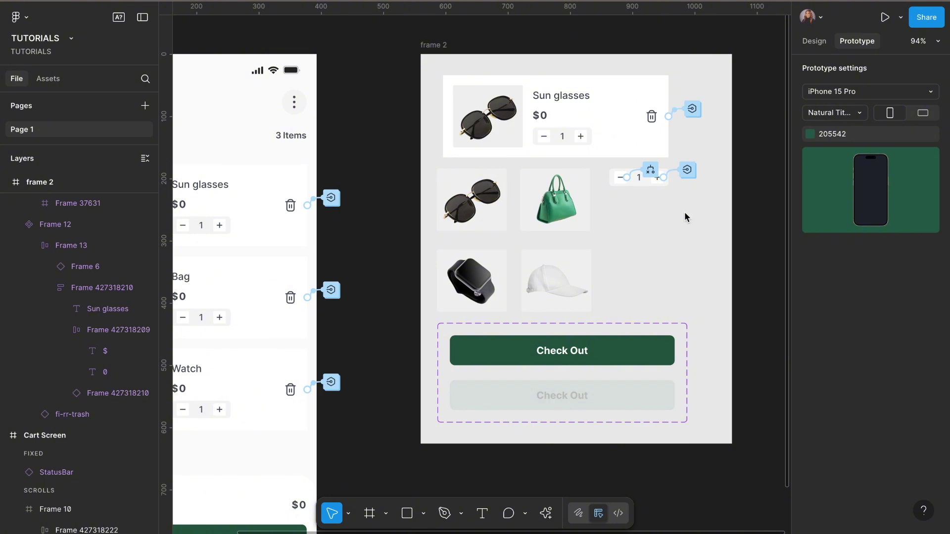
left_click(650, 171)
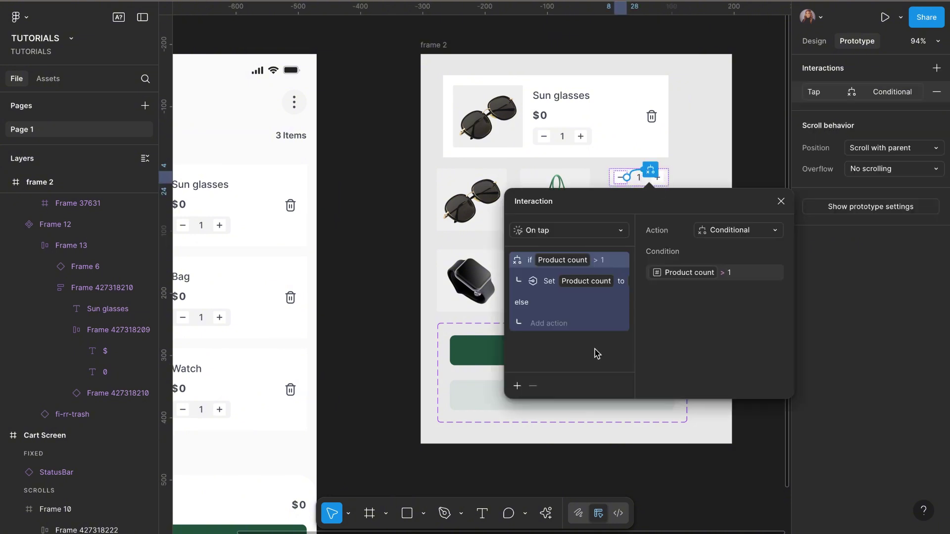
left_click(518, 387)
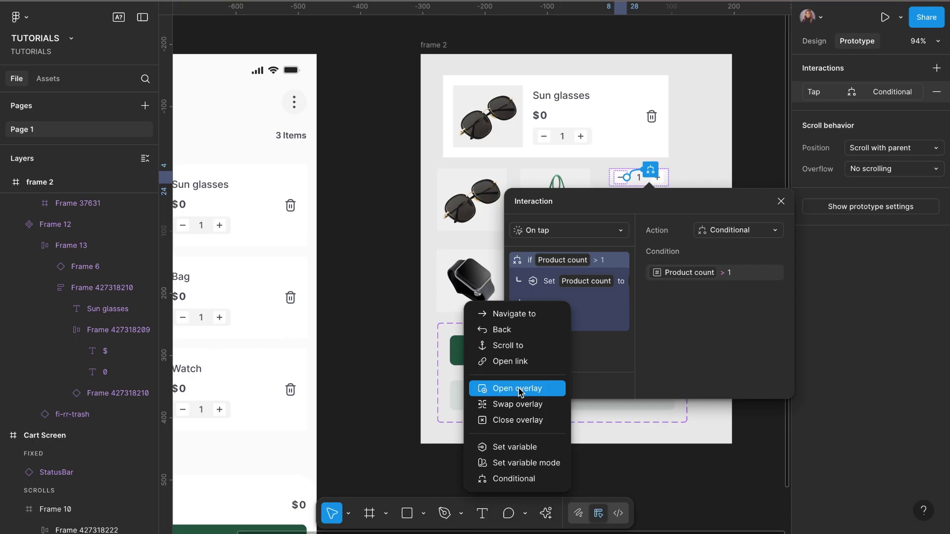
left_click(516, 448)
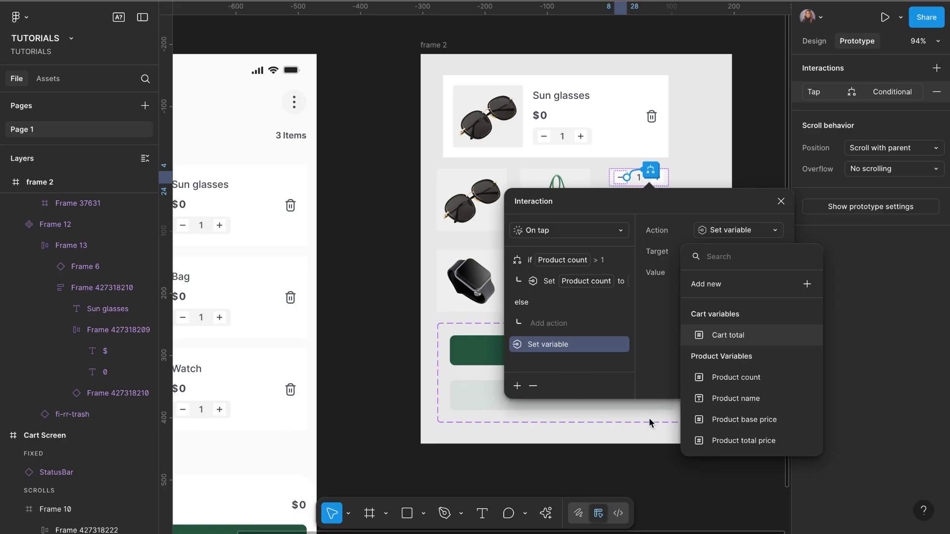
left_click(746, 442)
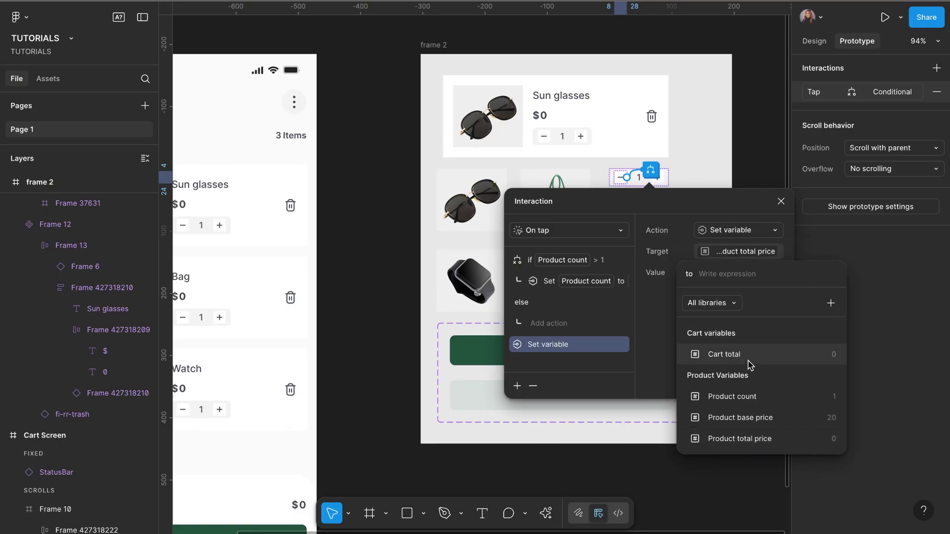
Step: Set the Product total price action to Product base price * Product count and nest it under the Product count > 1 condition
left_click(740, 419)
left_click(701, 376)
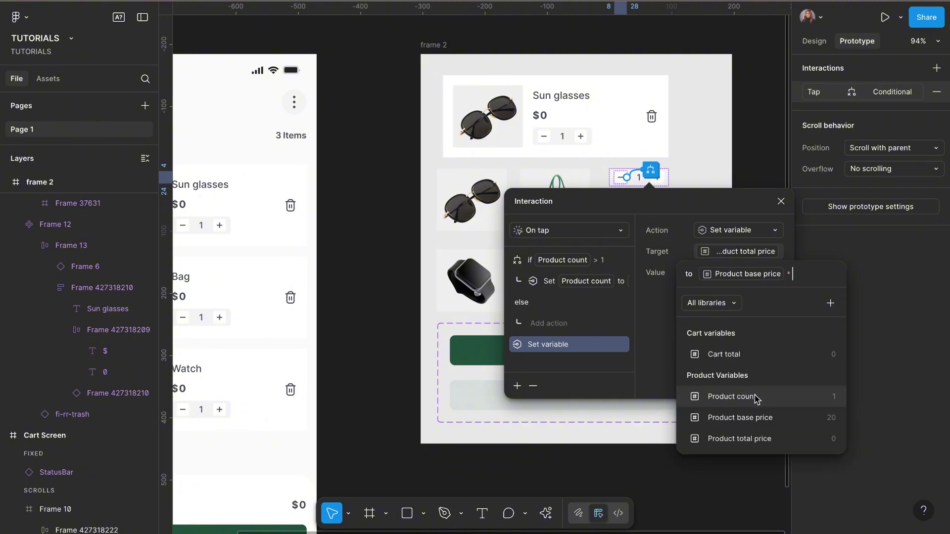
left_click(732, 399)
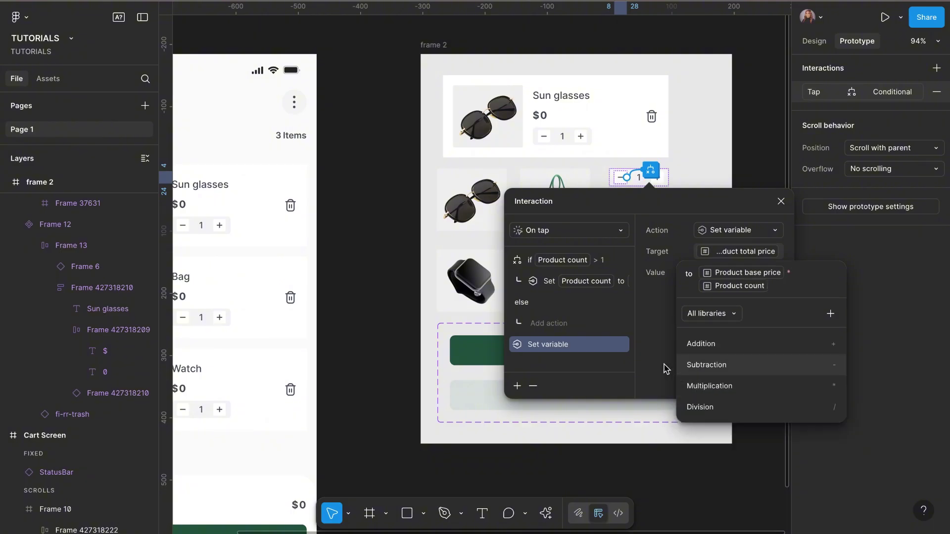
left_click(664, 369)
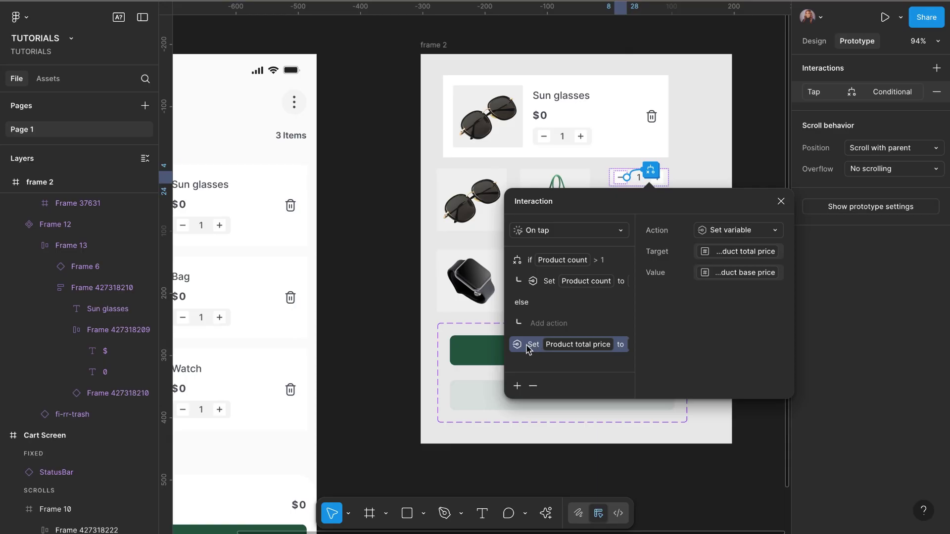
left_click_drag(529, 348, 530, 291)
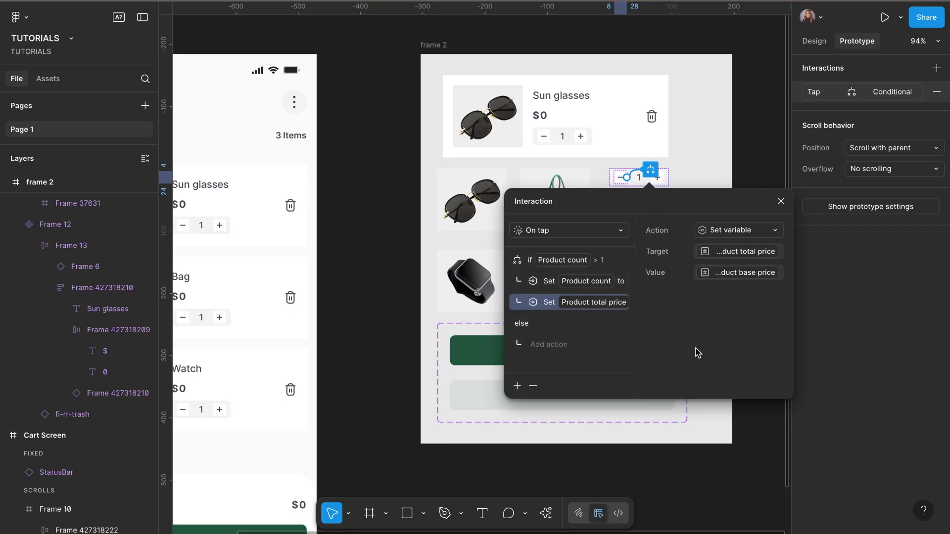
left_click(781, 201)
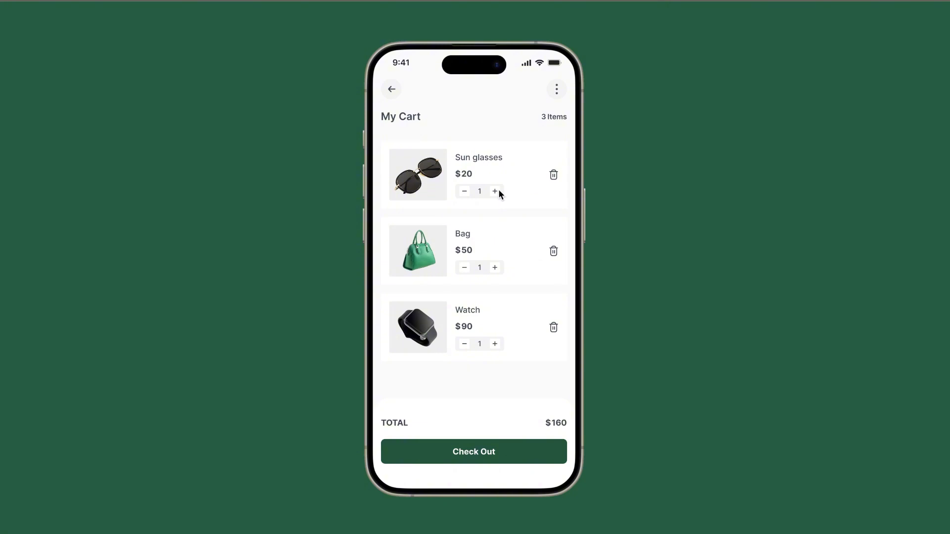
Step: Test raising and lowering the Sun glasses quantity in the prototype preview, checking the product price and cart total
left_click(497, 191)
left_click(497, 191)
left_click(497, 191)
left_click(497, 191)
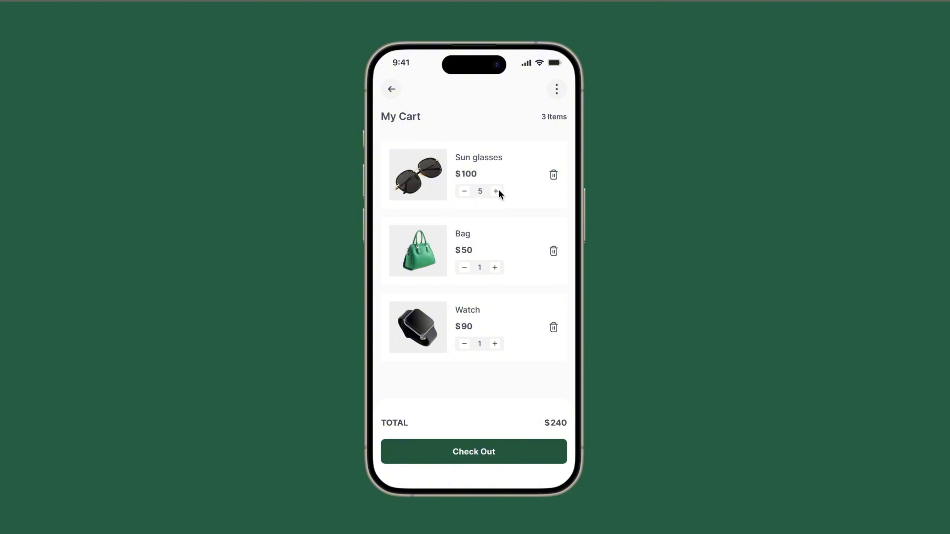
left_click(464, 191)
left_click(464, 191)
left_click(498, 192)
left_click(464, 191)
left_click(464, 191)
left_click(464, 191)
left_click(465, 192)
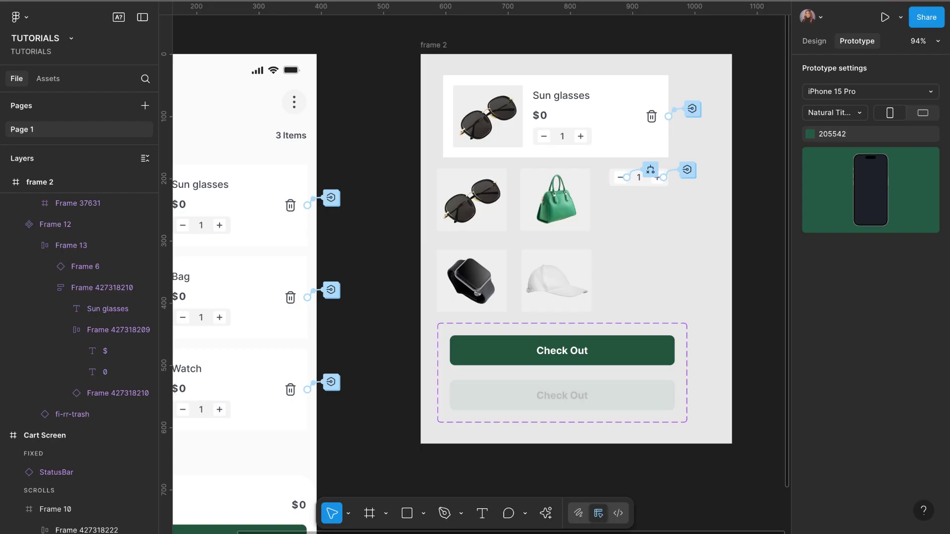
Step: Add a Set variable action targeting Cart total to the minus button's conditional tap interaction
left_click(651, 172)
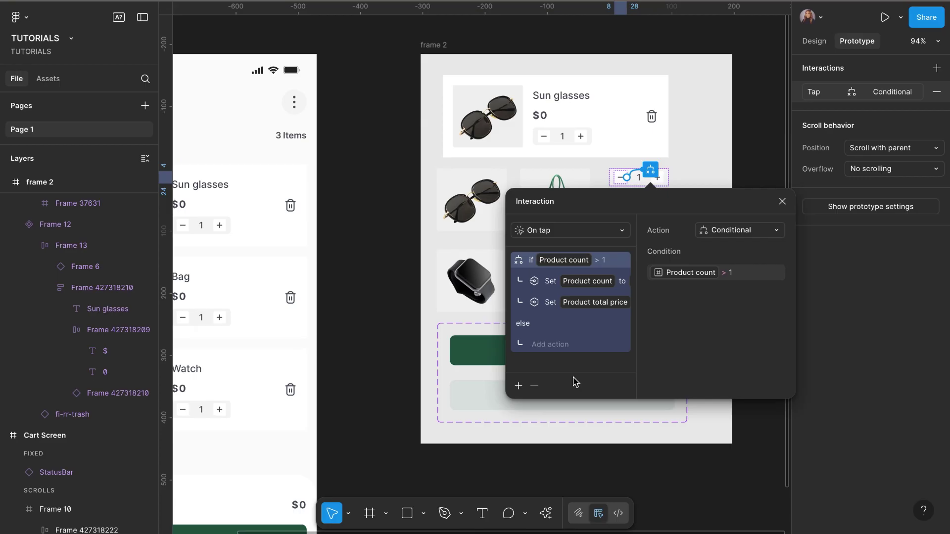
left_click(518, 386)
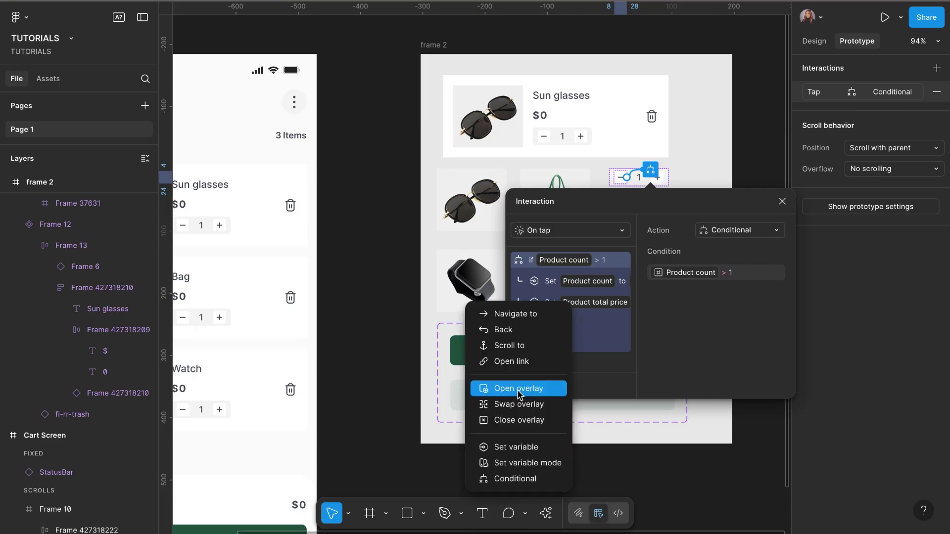
left_click(516, 448)
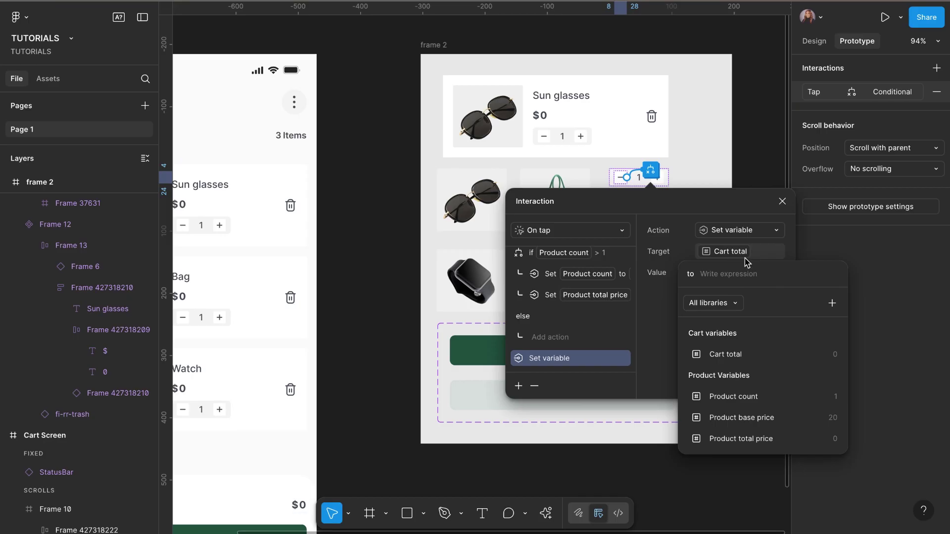
Step: Set the Cart total action to Cart total - Product base price and nest it under the Product count > 1 condition
left_click(725, 355)
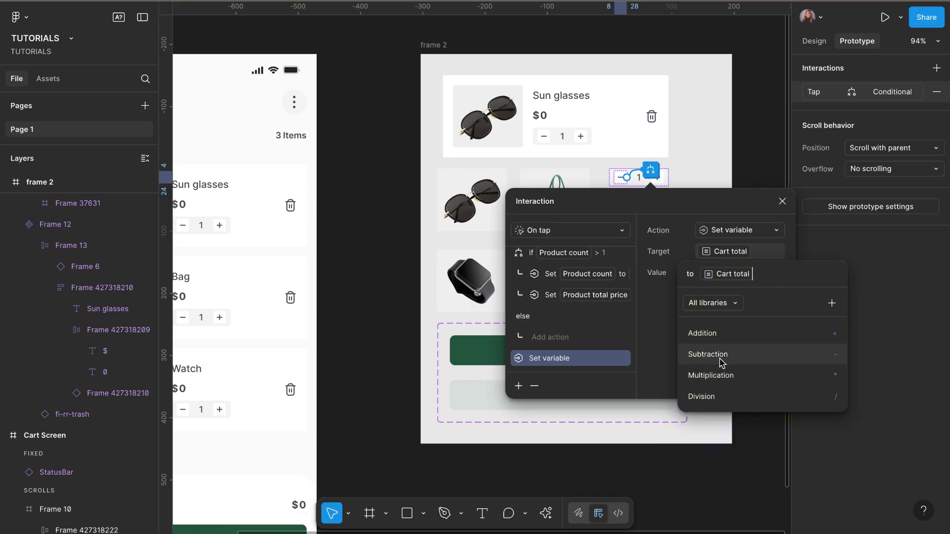
left_click(722, 361)
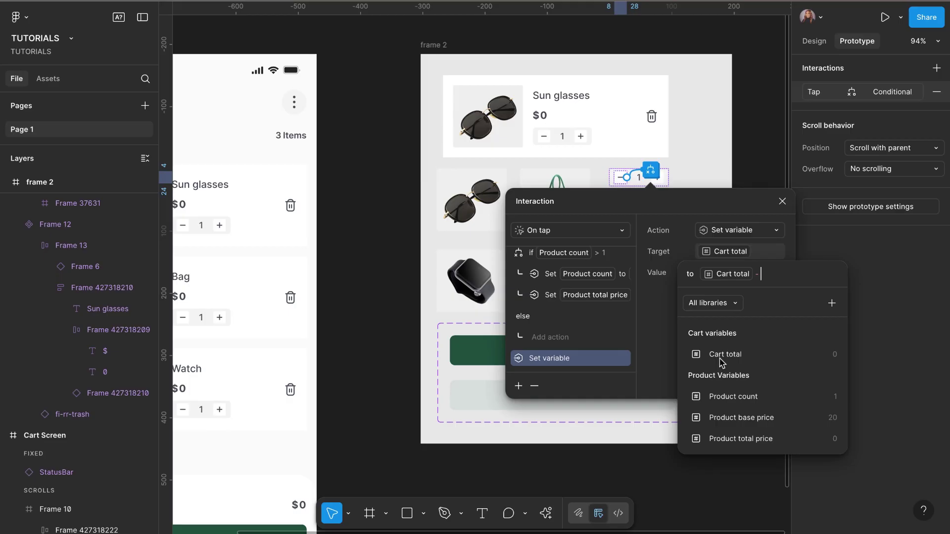
left_click(729, 418)
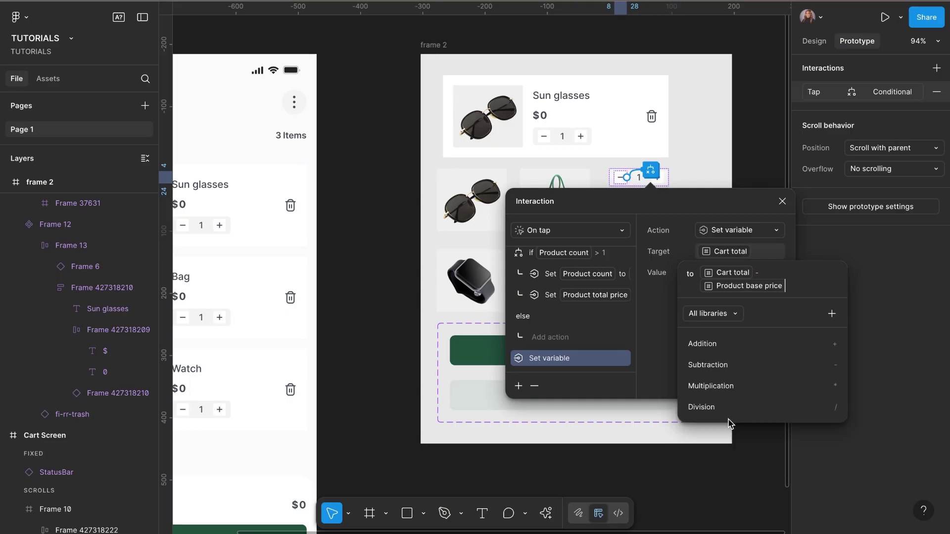
left_click(660, 366)
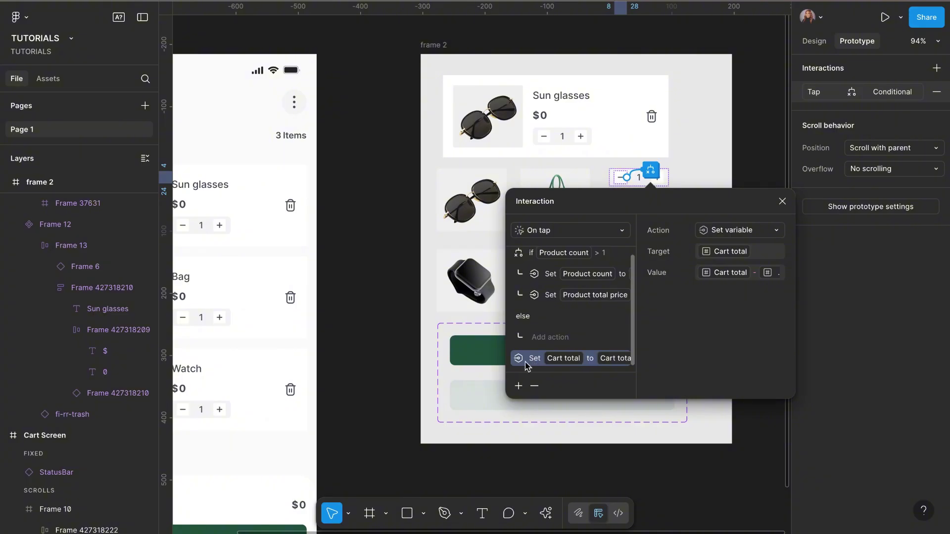
left_click_drag(526, 367, 534, 306)
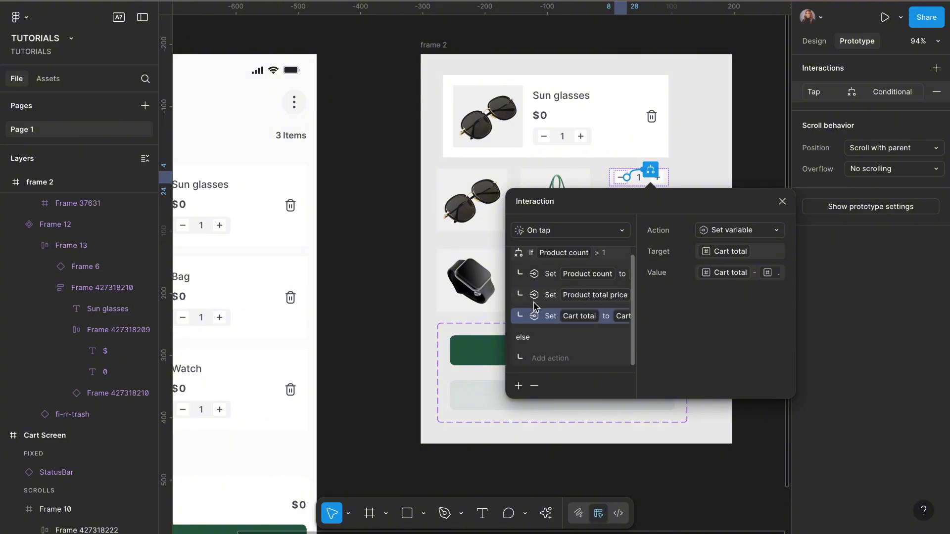
left_click(781, 202)
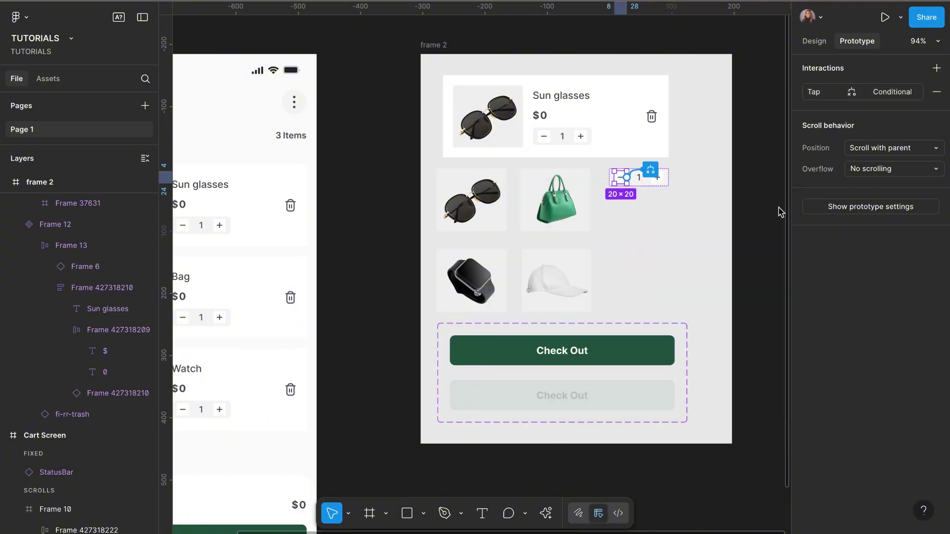
left_click(740, 196)
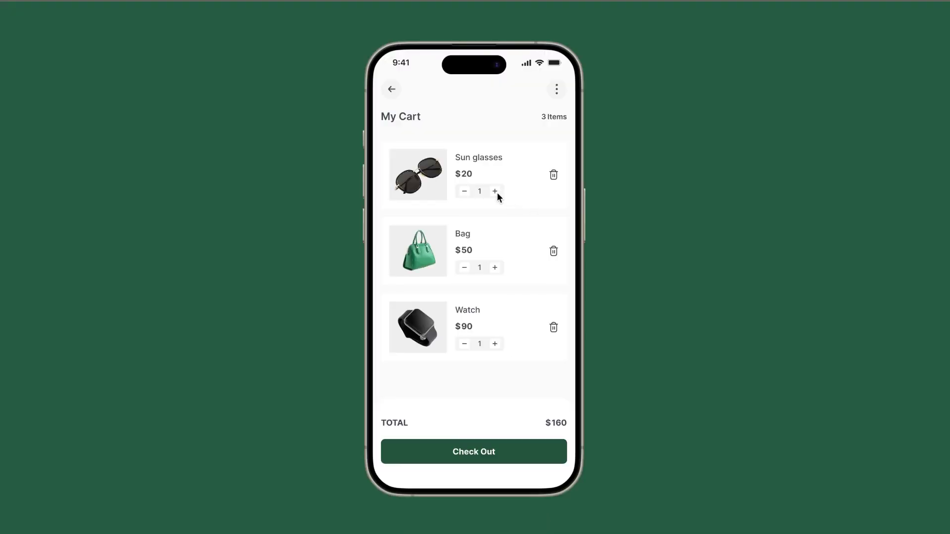
Step: Test in the prototype preview that the Sun glasses plus and minus buttons both update the cart total, and return to the editor
left_click(495, 192)
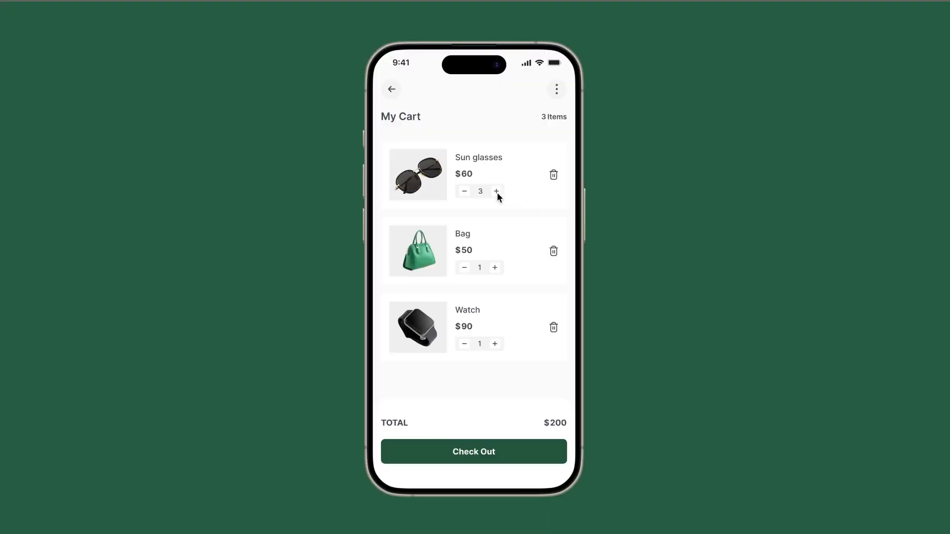
left_click(463, 191)
left_click(497, 190)
left_click(496, 191)
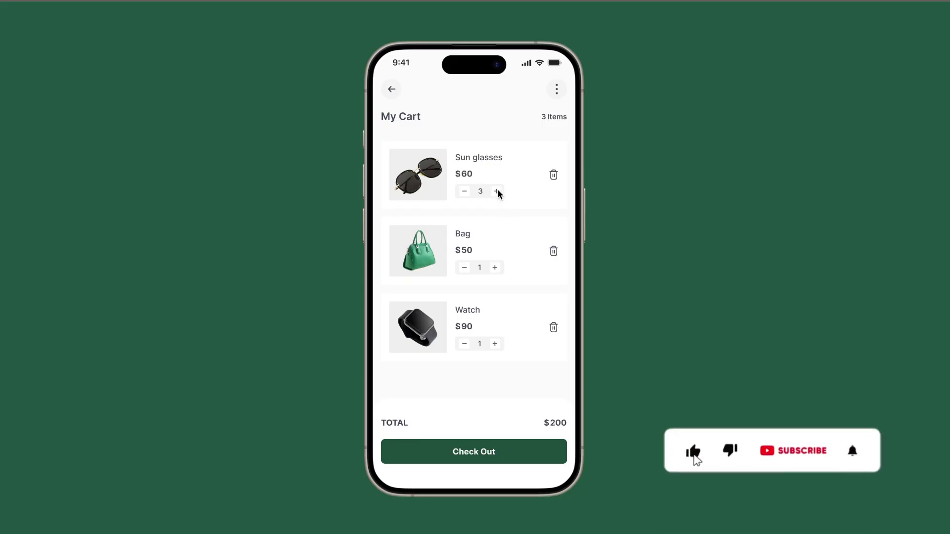
left_click(496, 190)
left_click(497, 191)
left_click(496, 190)
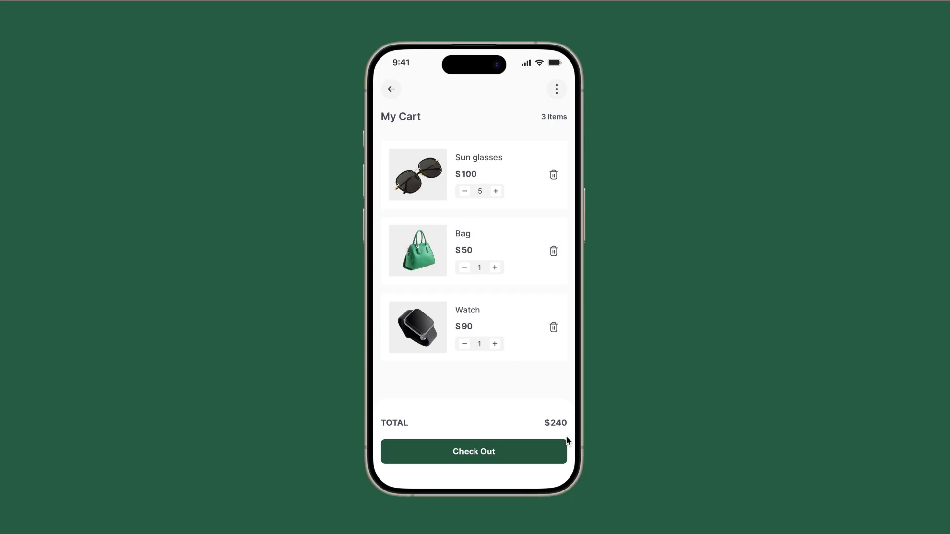
left_click(464, 191)
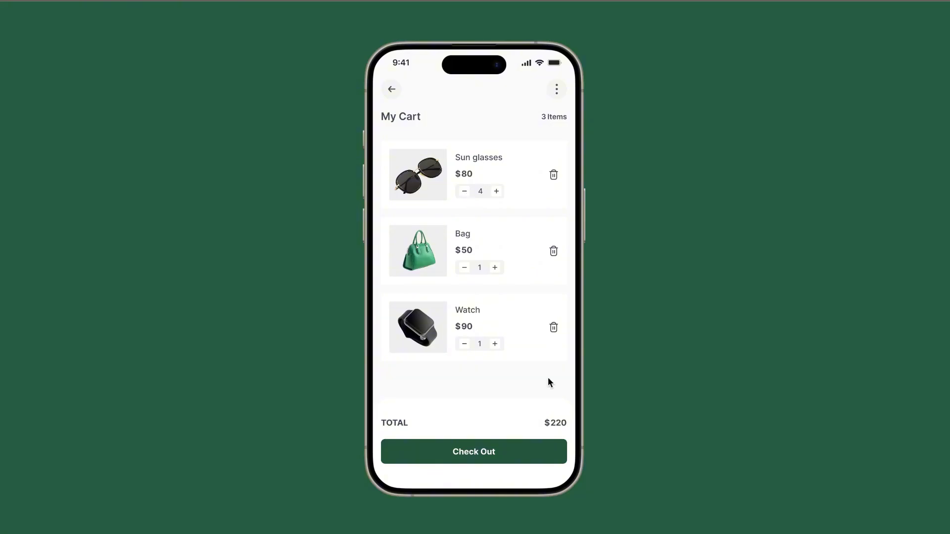
left_click(464, 191)
double_click(465, 191)
left_click(747, 2)
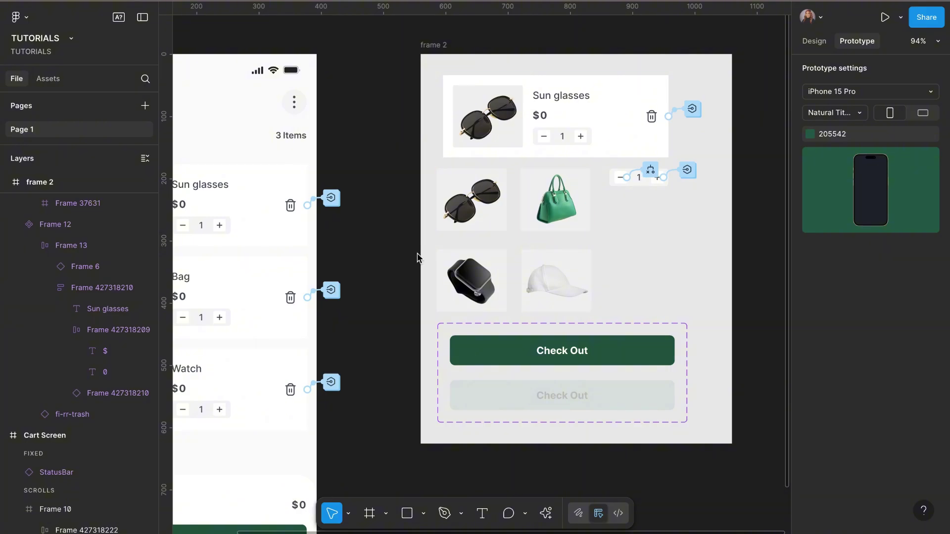
Step: Examine the Cart Screen's product cards, trash icons and the item count beside the My Cart heading
scroll(417, 253, "left", 3)
scroll(417, 253, "down", 1)
scroll(417, 253, "down", 3)
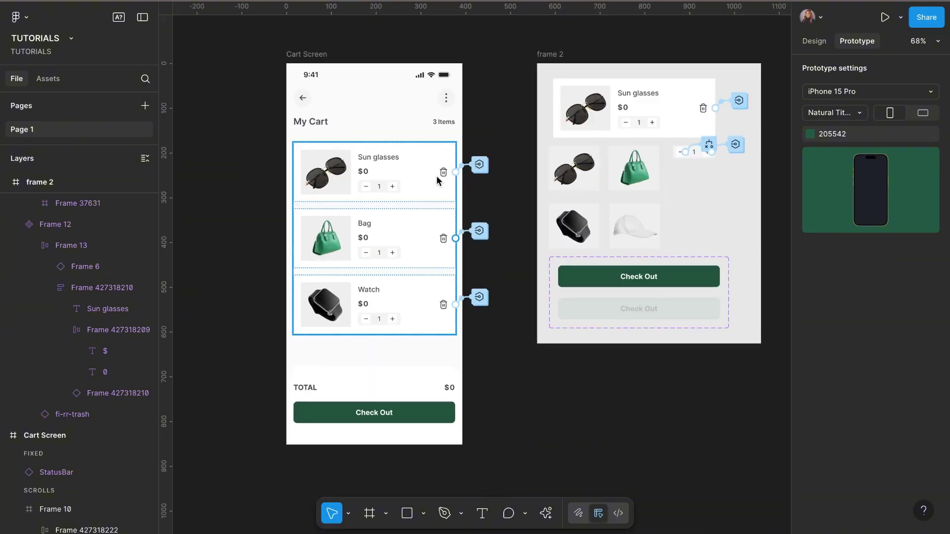
scroll(437, 176, "up", 3)
scroll(438, 239, "down", 3)
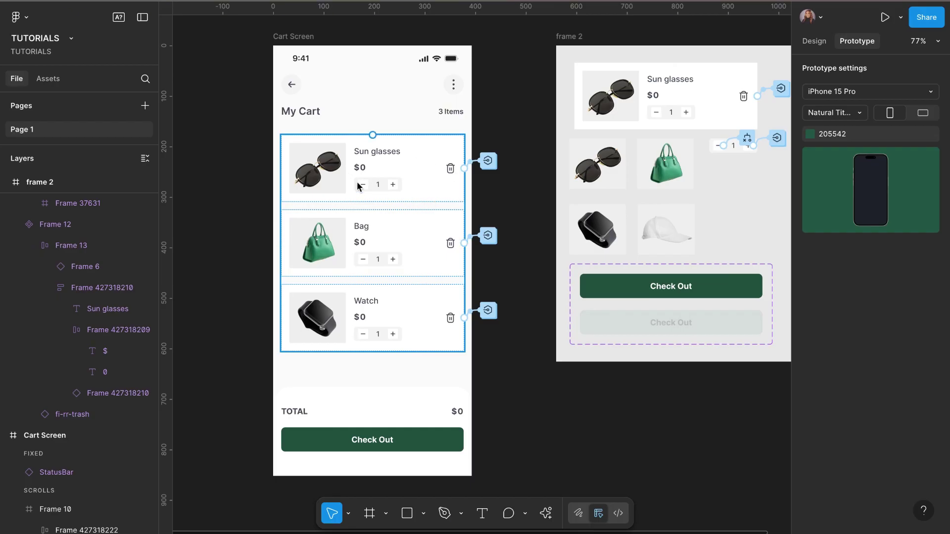
left_click(534, 189)
scroll(451, 110, "up", 3)
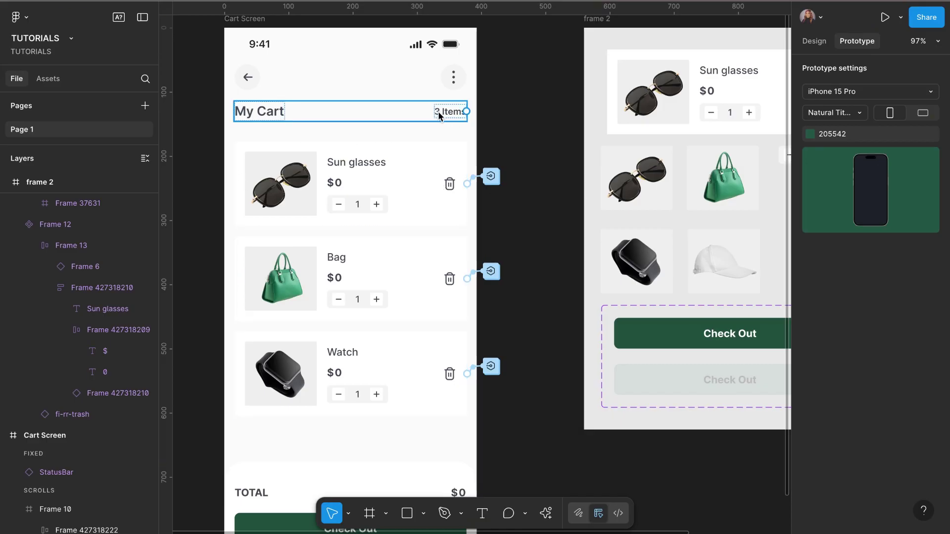
left_click(414, 162)
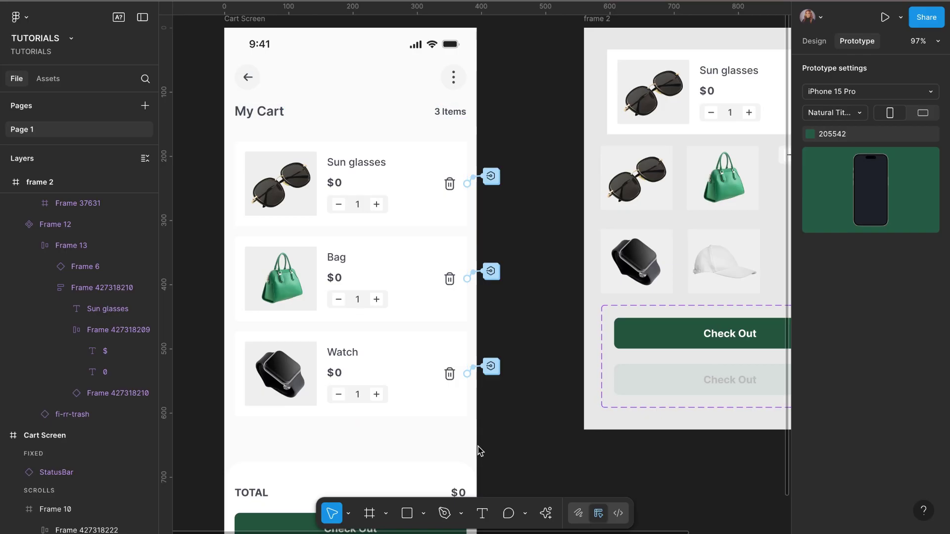
left_click(436, 106)
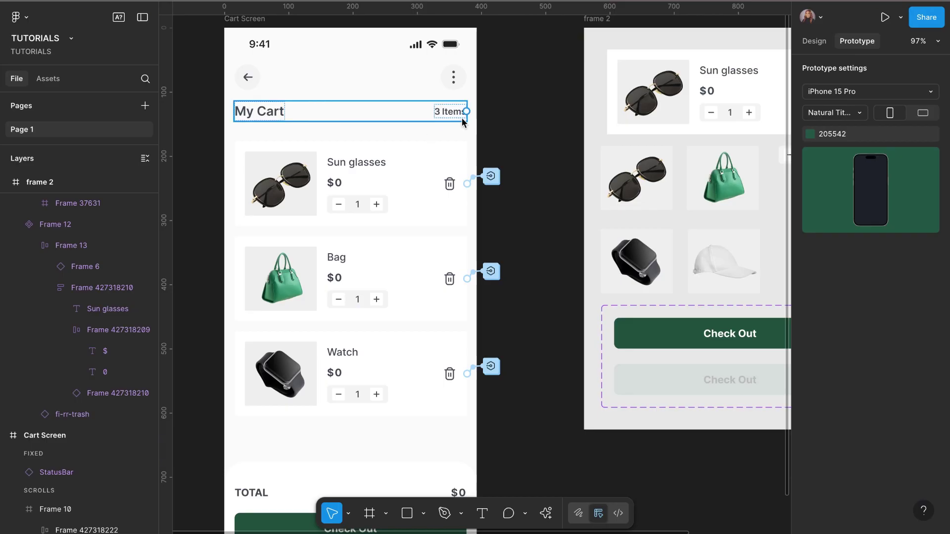
Step: Create a Boolean variable named Product visibility in the Product Variables collection
scroll(551, 244, "down", 3)
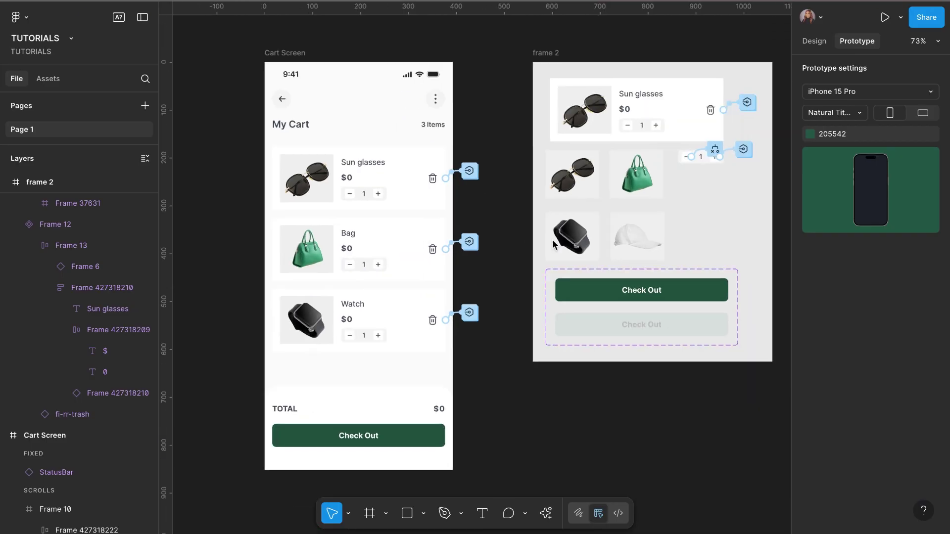
scroll(552, 244, "right", 1)
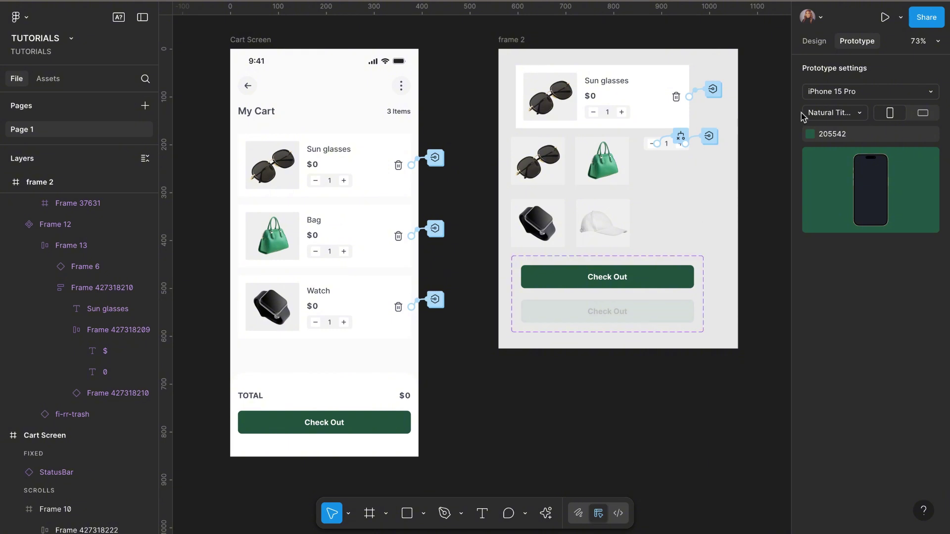
left_click(814, 42)
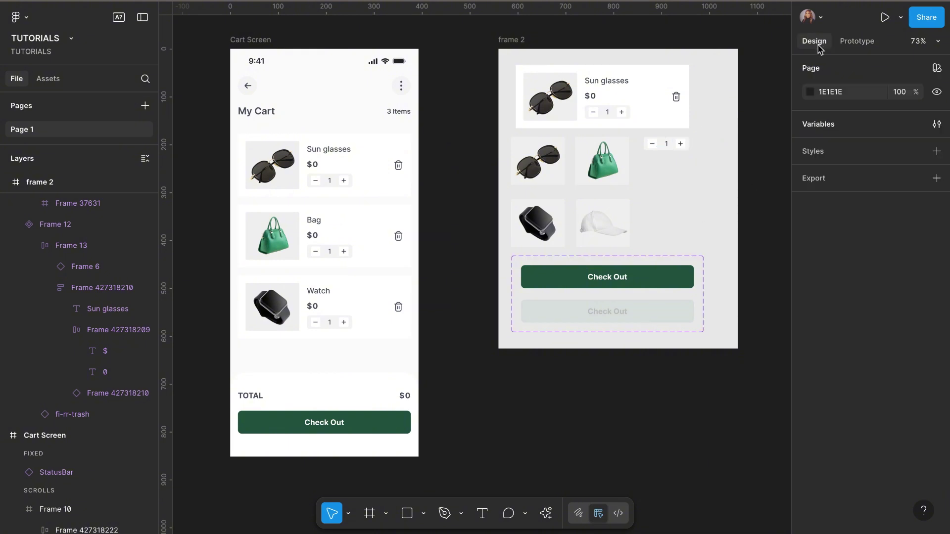
left_click(819, 127)
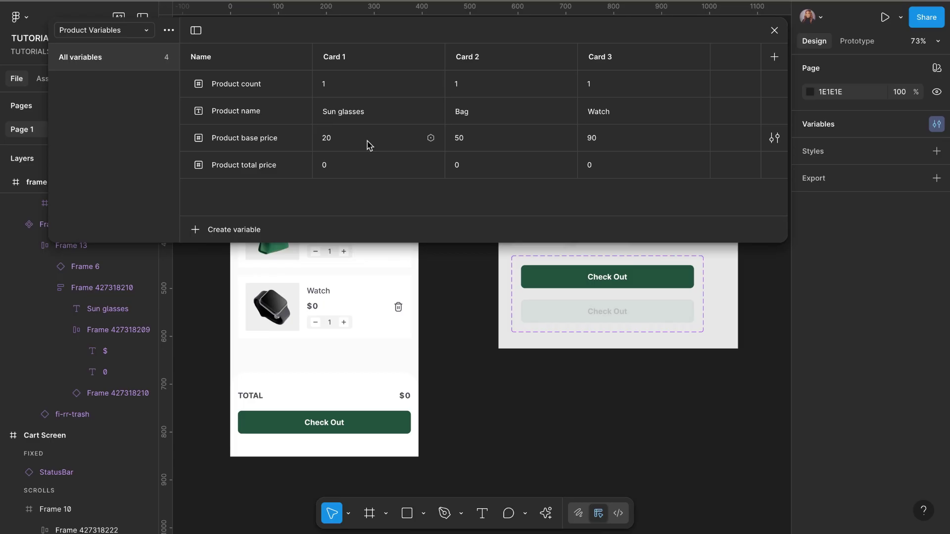
left_click(221, 232)
left_click(223, 306)
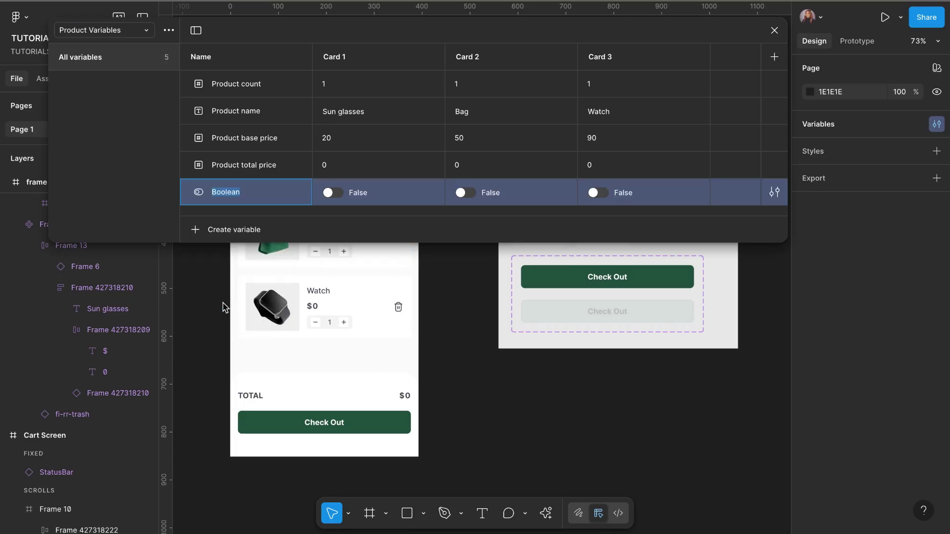
type("Product visibility")
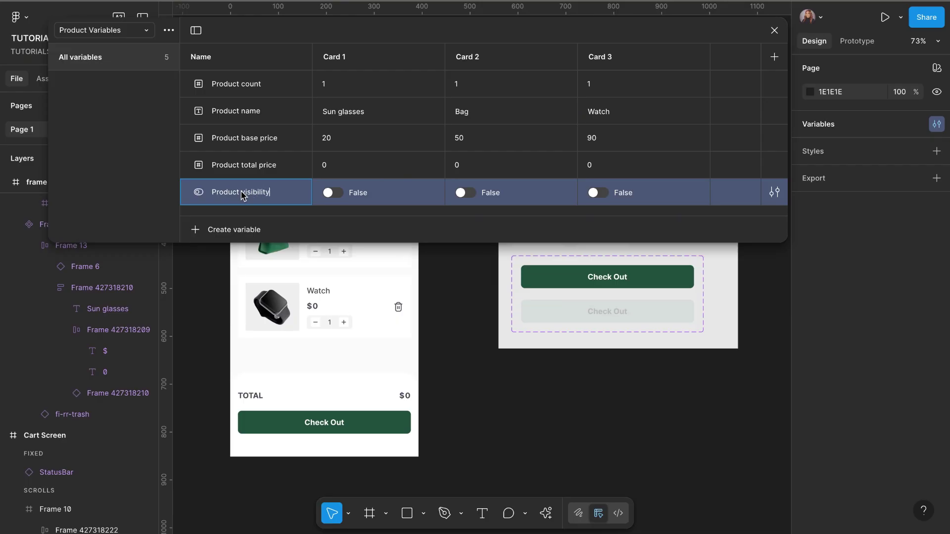
Step: Set Product visibility to True for Card 1, Card 2 and Card 3, and close the variables table
left_click(330, 194)
left_click(330, 193)
left_click(464, 193)
left_click(464, 193)
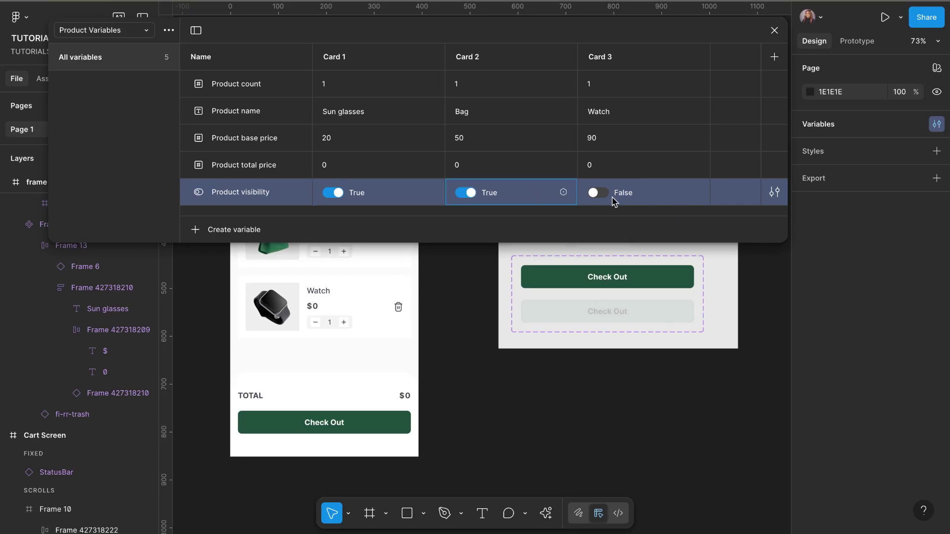
left_click(596, 193)
left_click(597, 193)
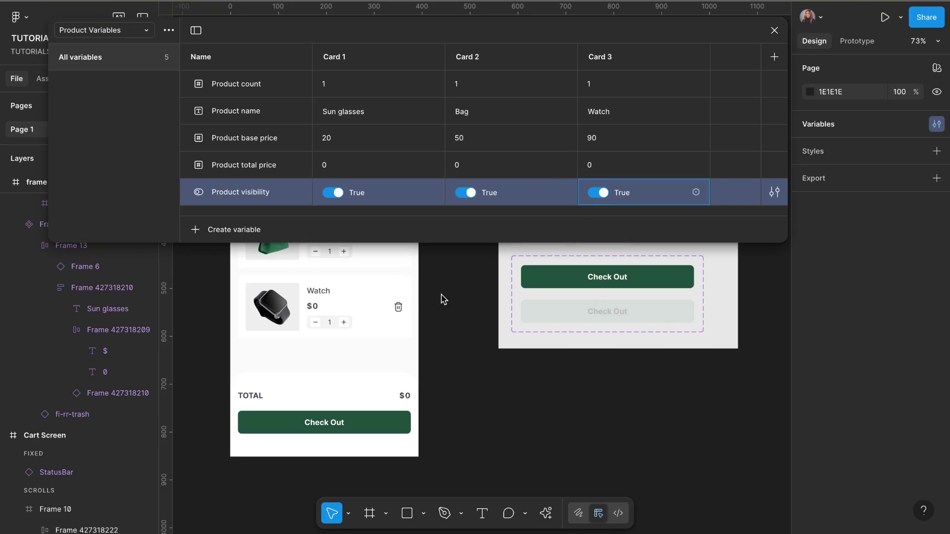
scroll(386, 326, "up", 3)
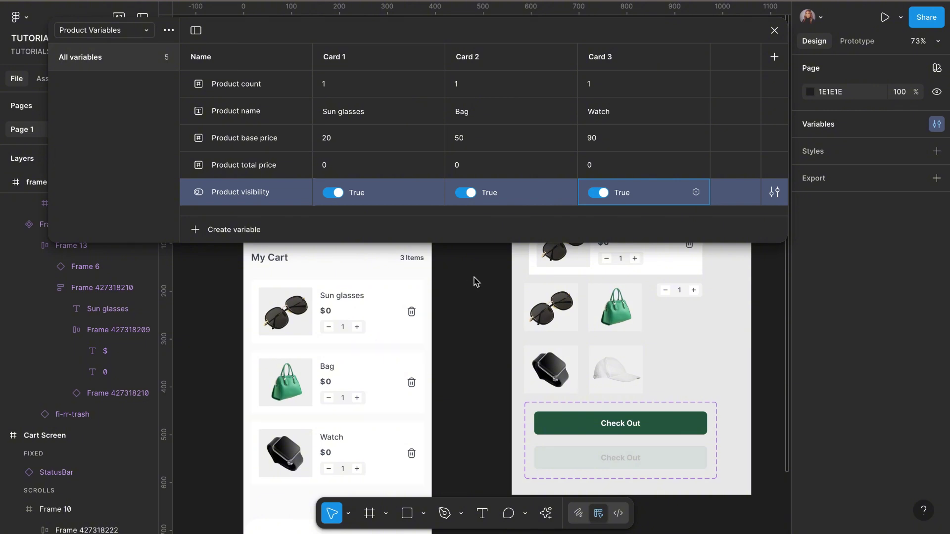
left_click(775, 31)
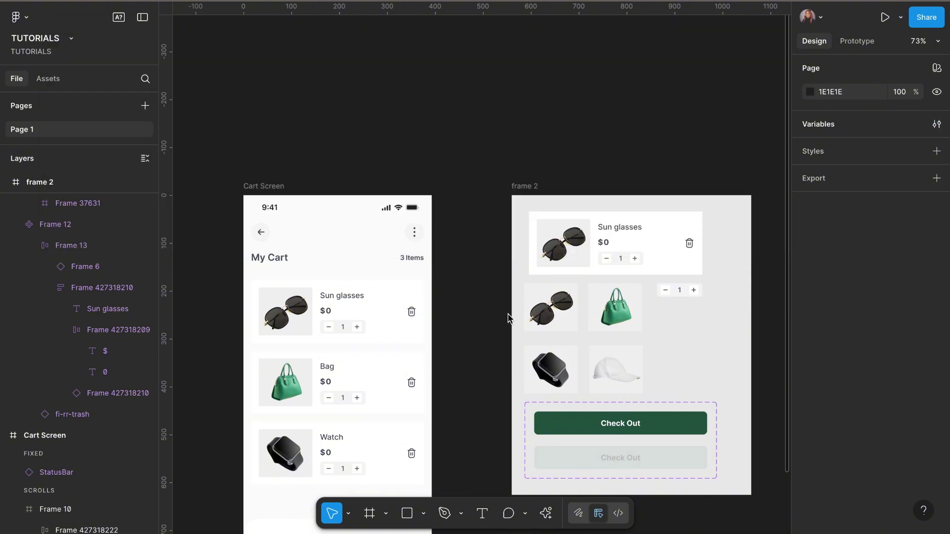
Step: Bind the visibility of all three product cards on the Cart Screen to the Product visibility variable
scroll(509, 319, "down", 3)
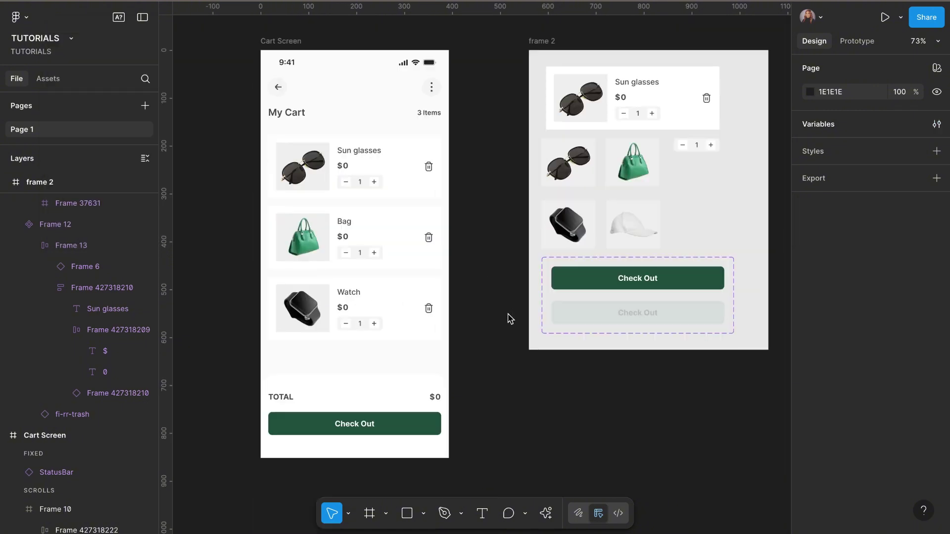
left_click(422, 188)
key("Return")
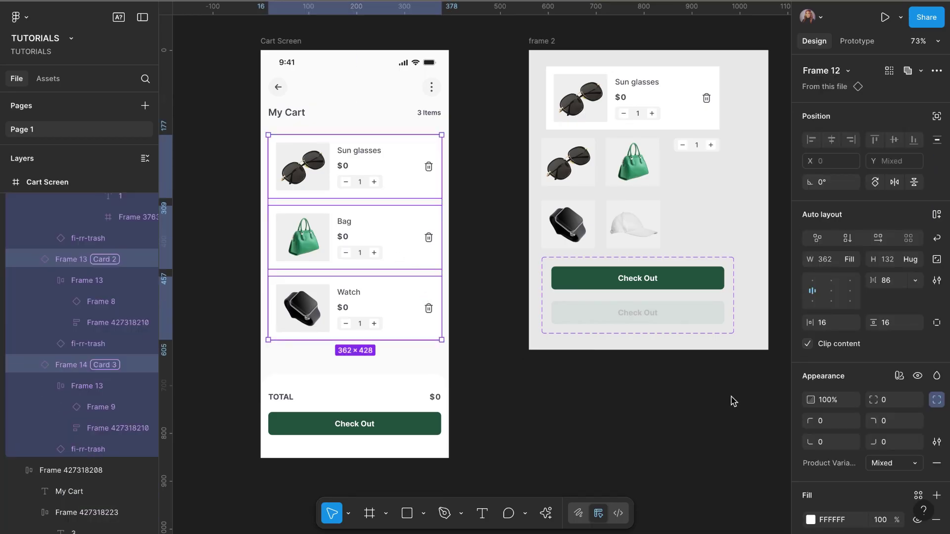
scroll(938, 368, "down", 1)
scroll(938, 369, "down", 3)
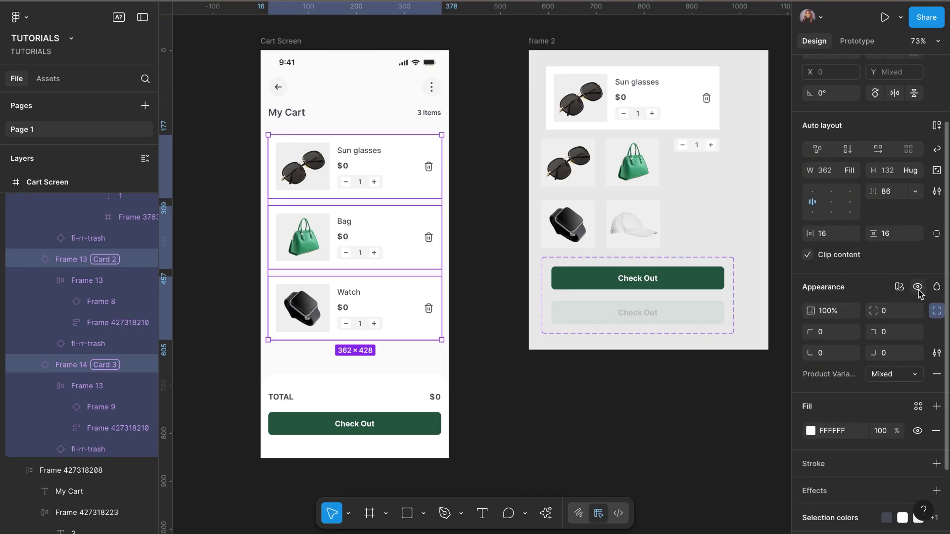
left_click(918, 288)
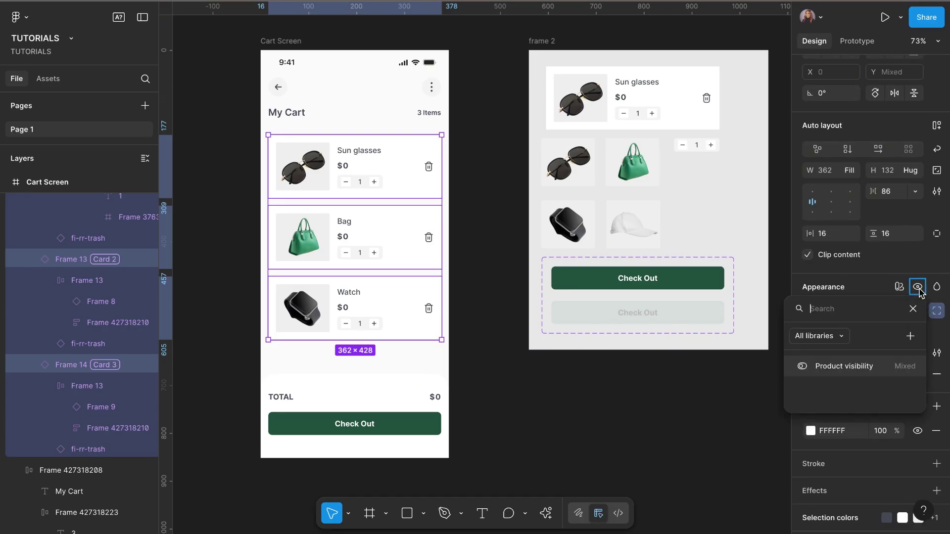
left_click(843, 373)
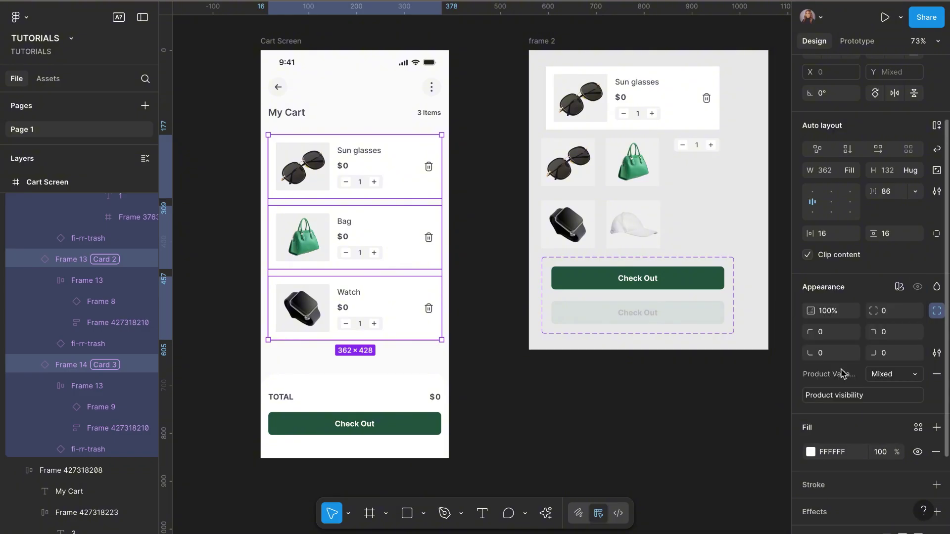
left_click(473, 263)
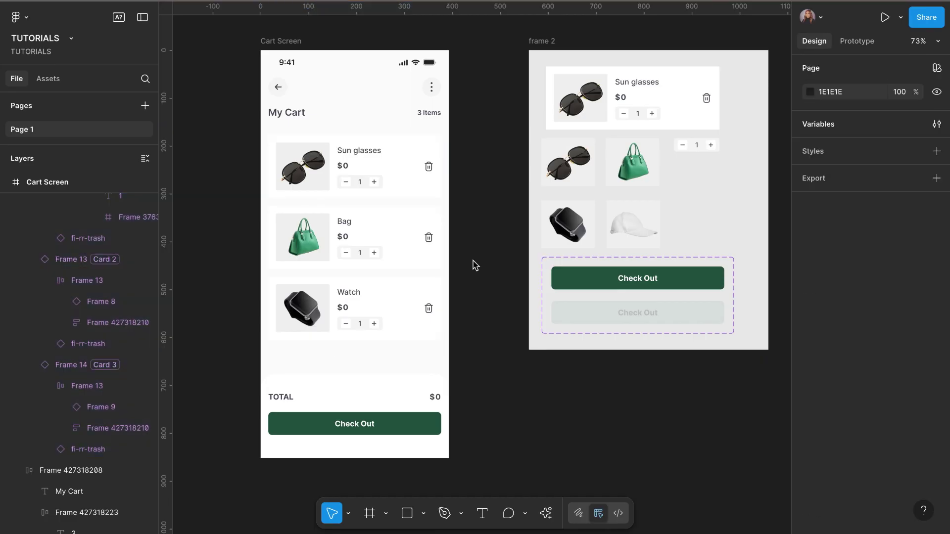
left_click(416, 180)
left_click(498, 212)
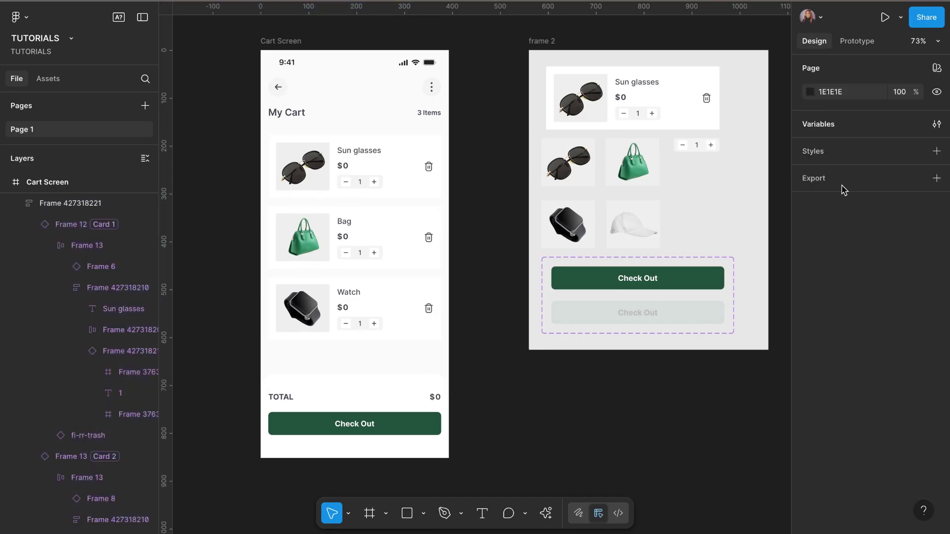
Step: Test Product visibility by switching Card 2, Card 1 and Card 3 in turn to False and back to True
left_click(823, 127)
scroll(511, 339, "up", 5)
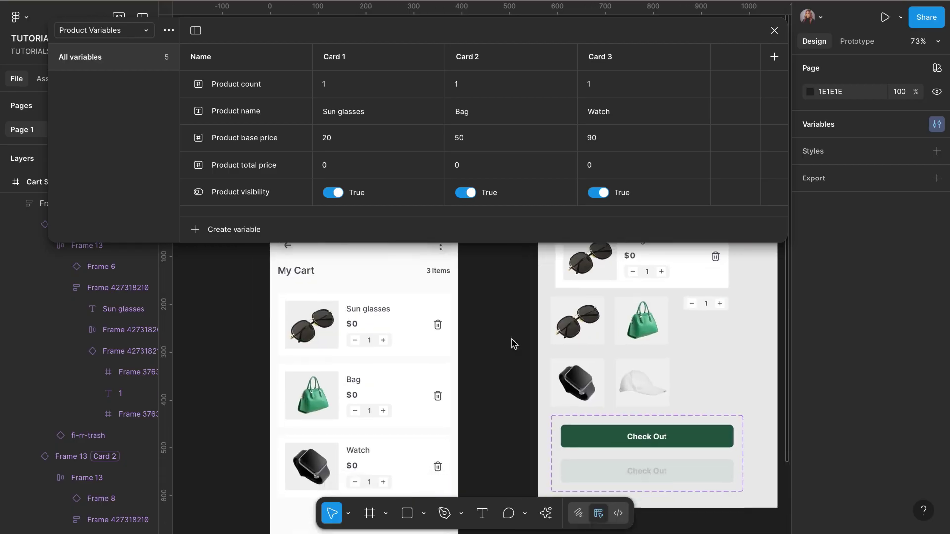
scroll(469, 351, "up", 1)
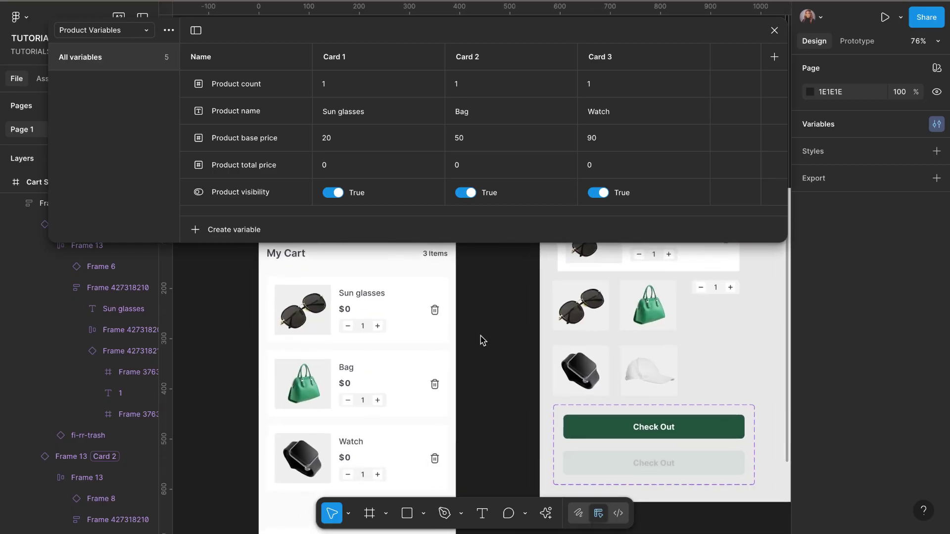
left_click(465, 193)
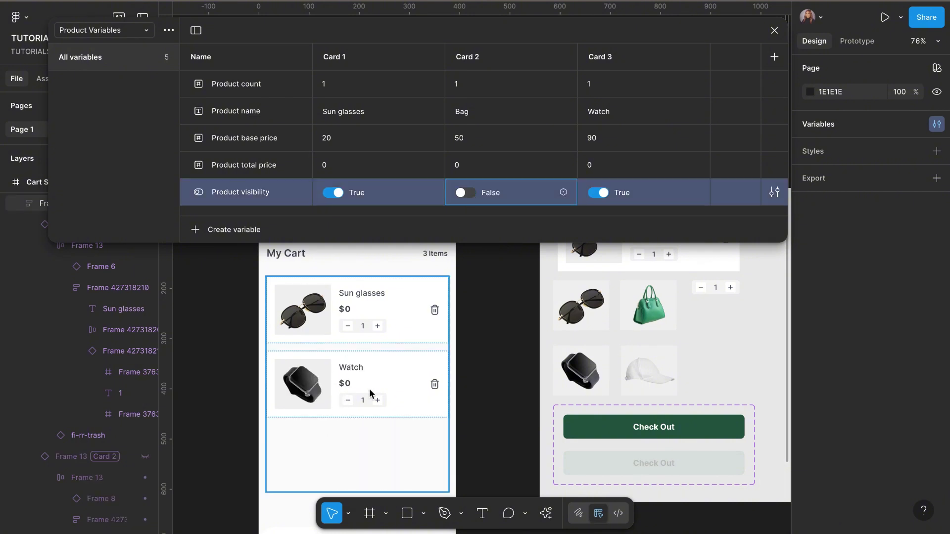
left_click(463, 193)
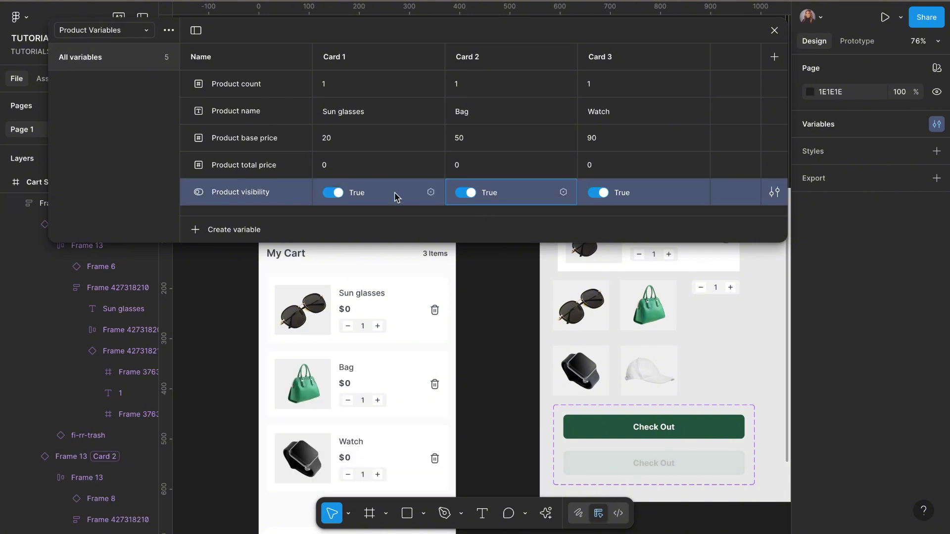
left_click(337, 197)
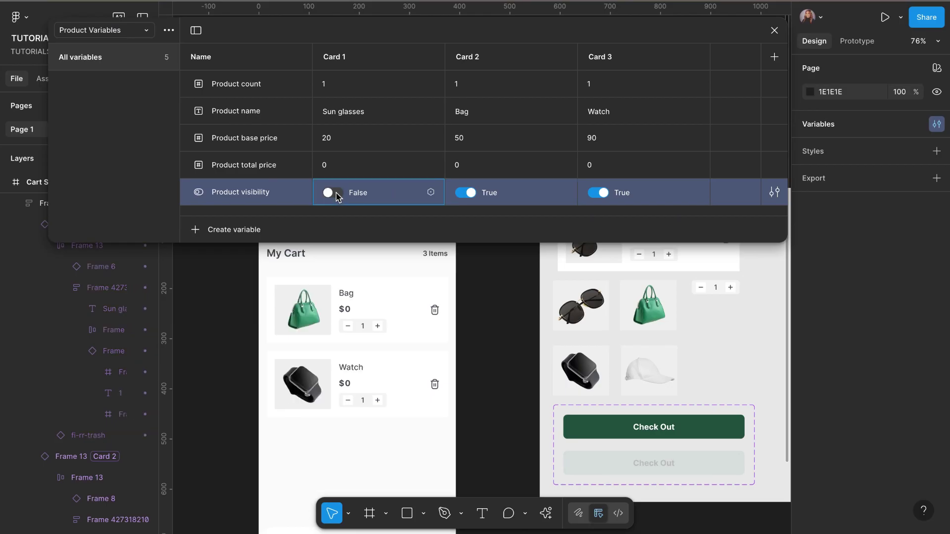
left_click(336, 196)
left_click(603, 195)
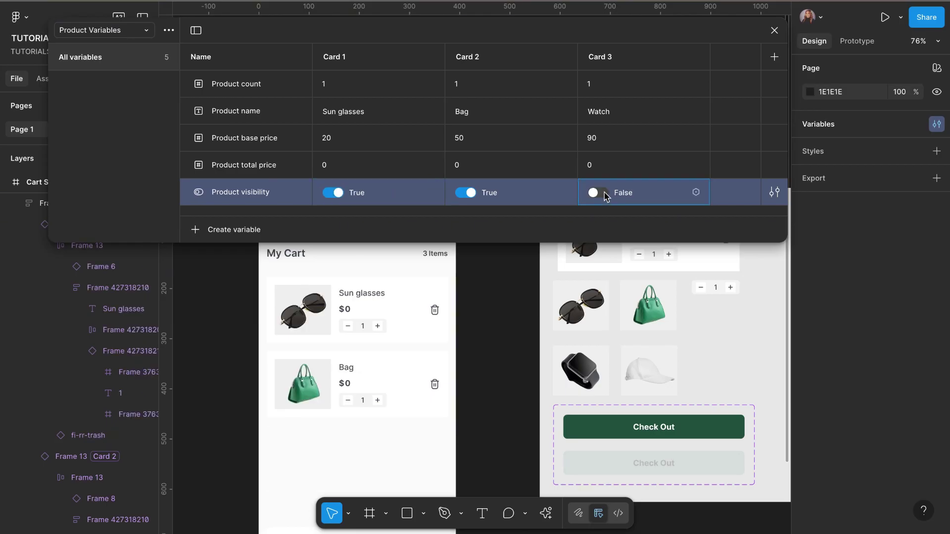
left_click(604, 196)
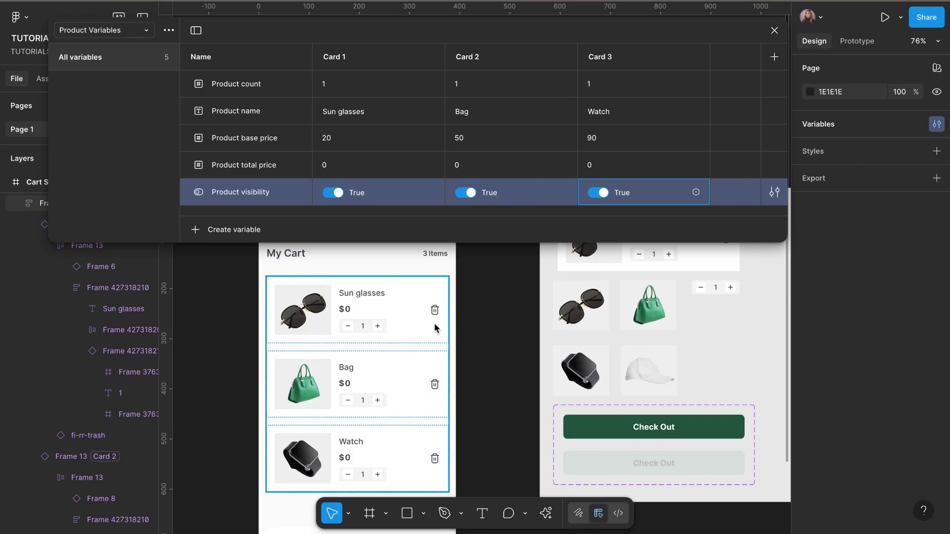
left_click(775, 31)
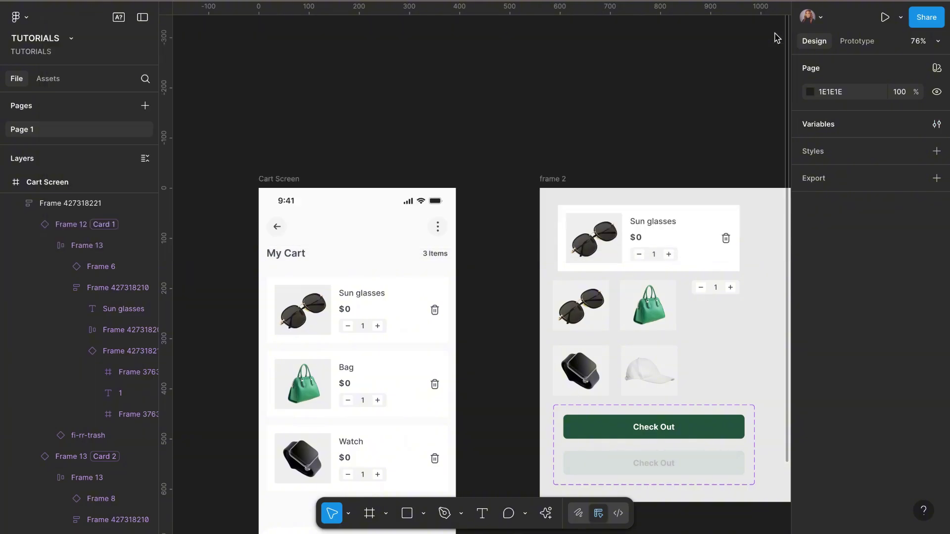
Step: Duplicate the Cart total variable in the Cart variables collection and name the copy item count
left_click(827, 129)
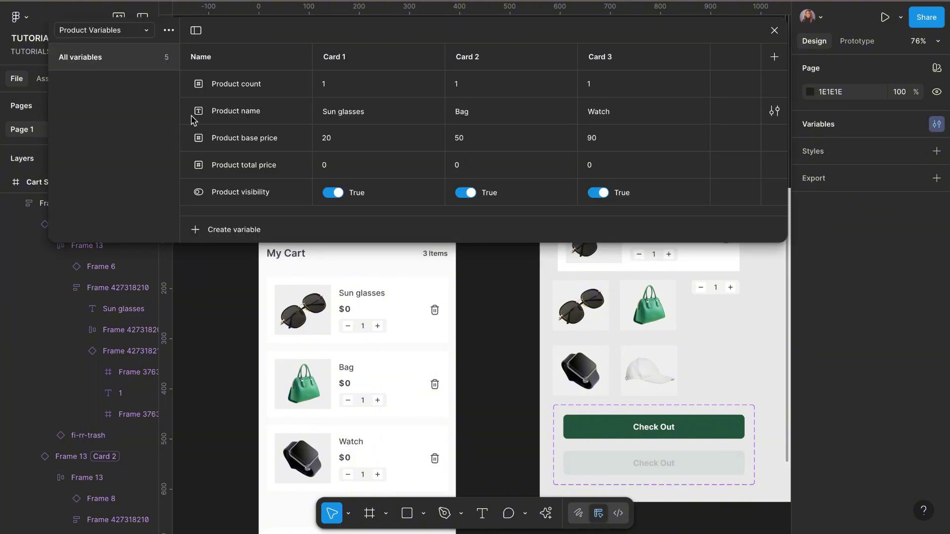
left_click(149, 32)
left_click(106, 49)
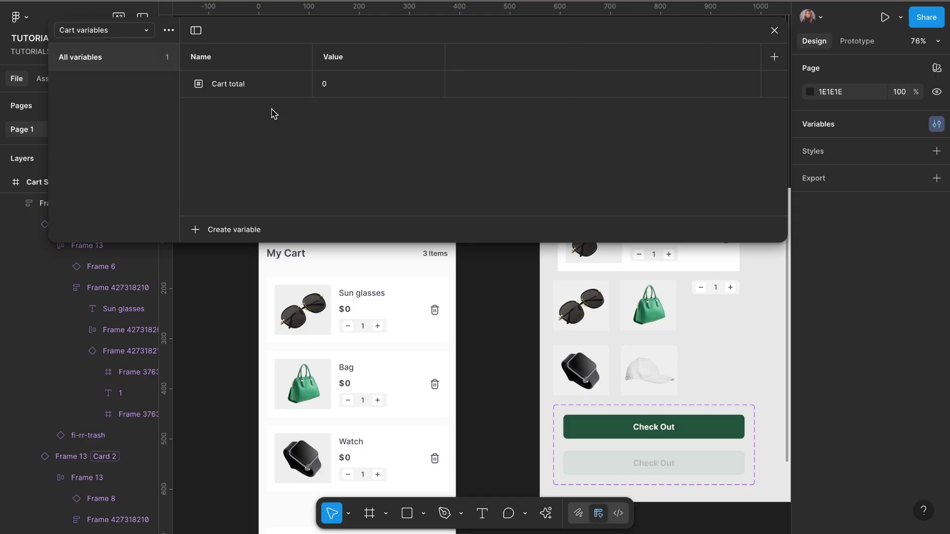
right_click(239, 86)
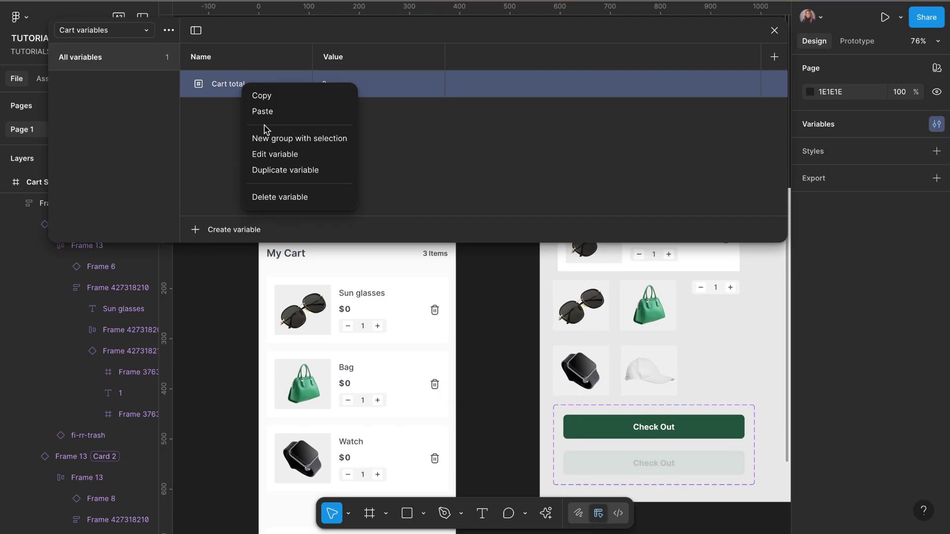
left_click(206, 123)
right_click(244, 74)
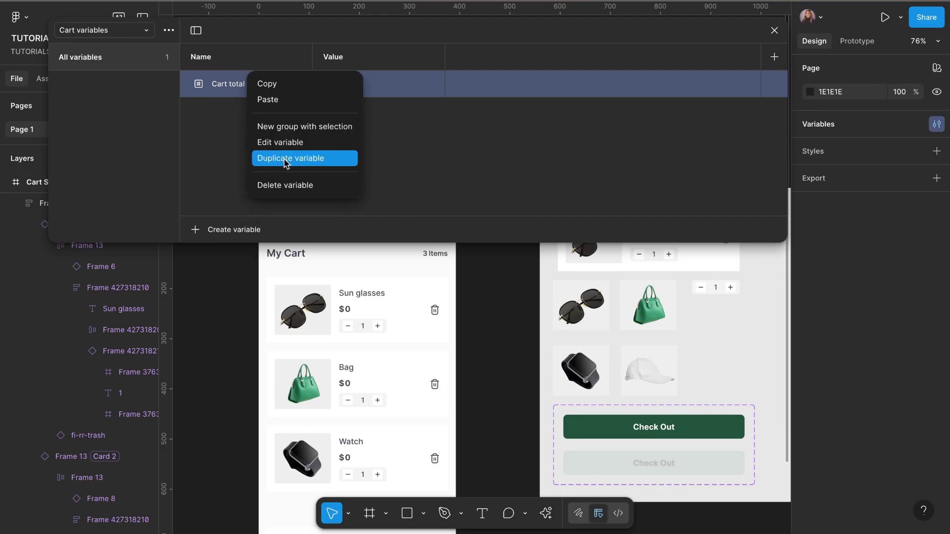
left_click(316, 157)
key("BackSpace")
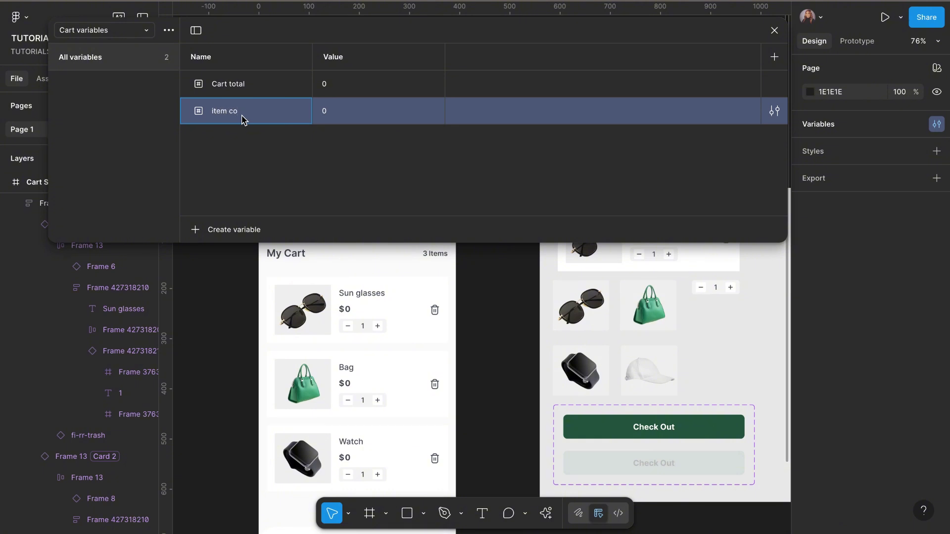
type("item count")
Step: Set the item count variable's value to 3 and close the variables table
left_click(325, 112)
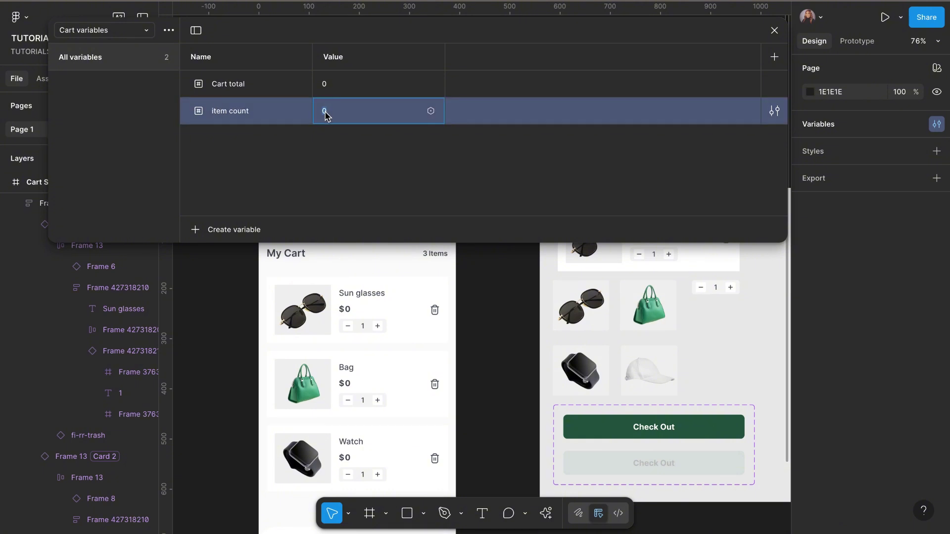
type("3")
left_click(325, 136)
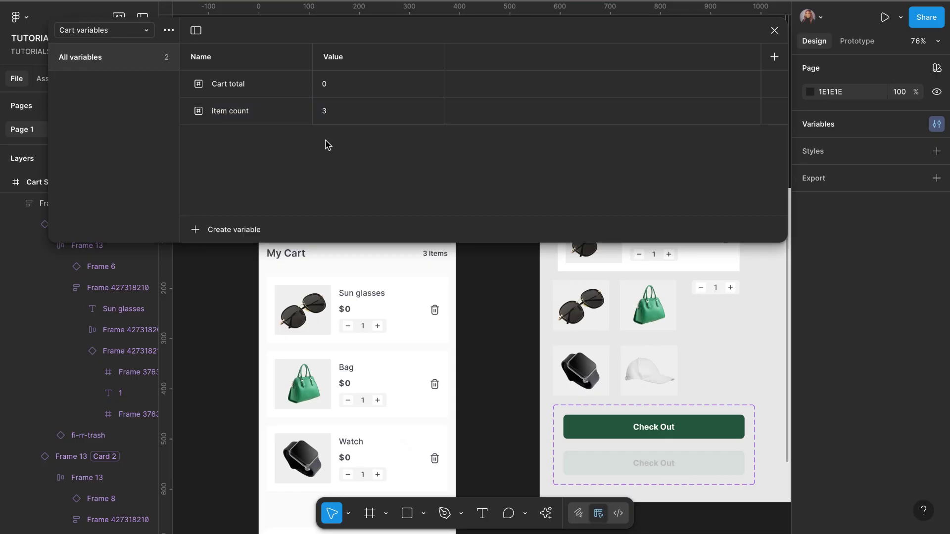
left_click(775, 31)
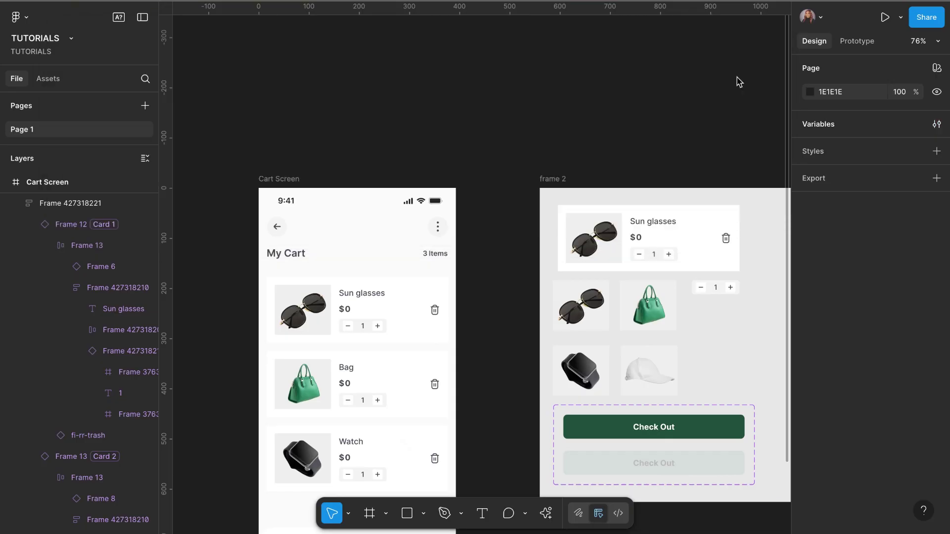
Step: Bind the number 3 in the "3 Items" text beside My Cart to the item count variable
scroll(429, 259, "up", 5)
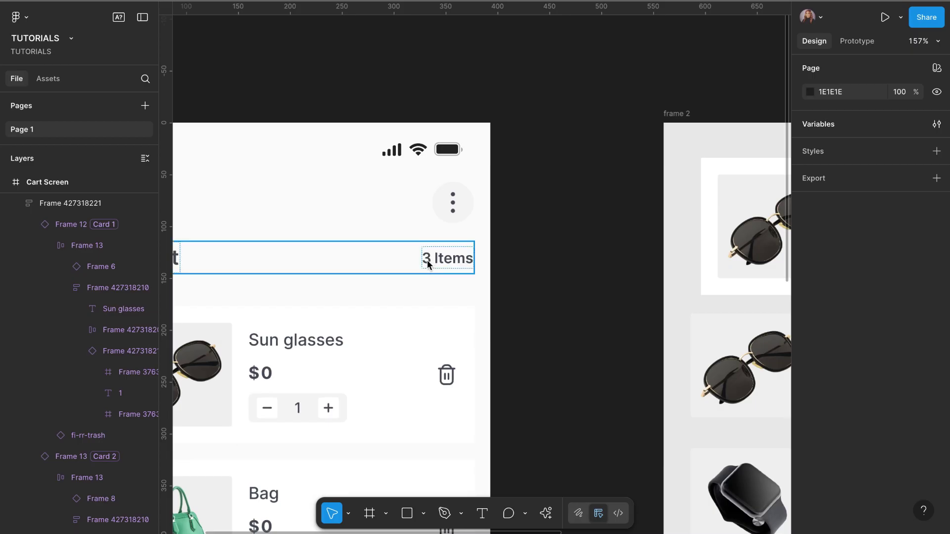
left_click(426, 259)
left_click(426, 259)
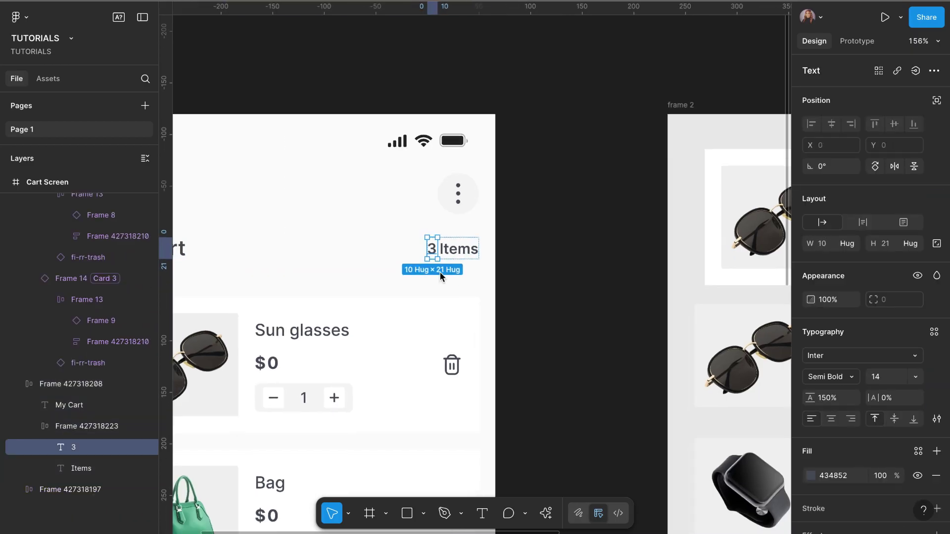
scroll(440, 272, "down", 2)
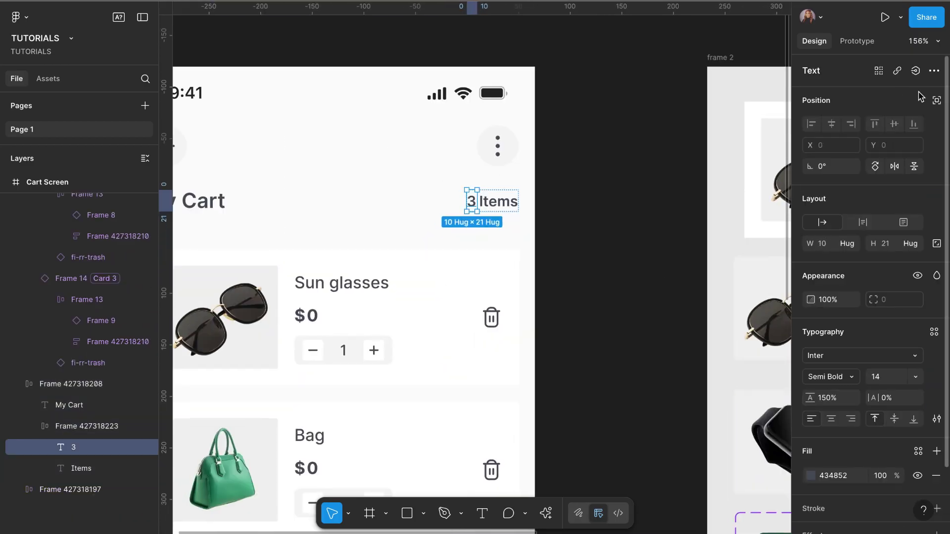
left_click(914, 72)
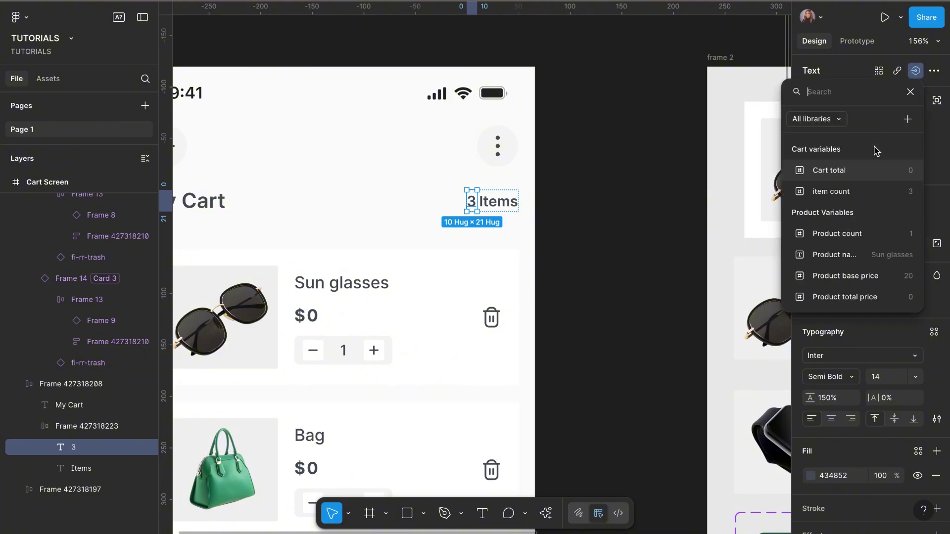
left_click(835, 198)
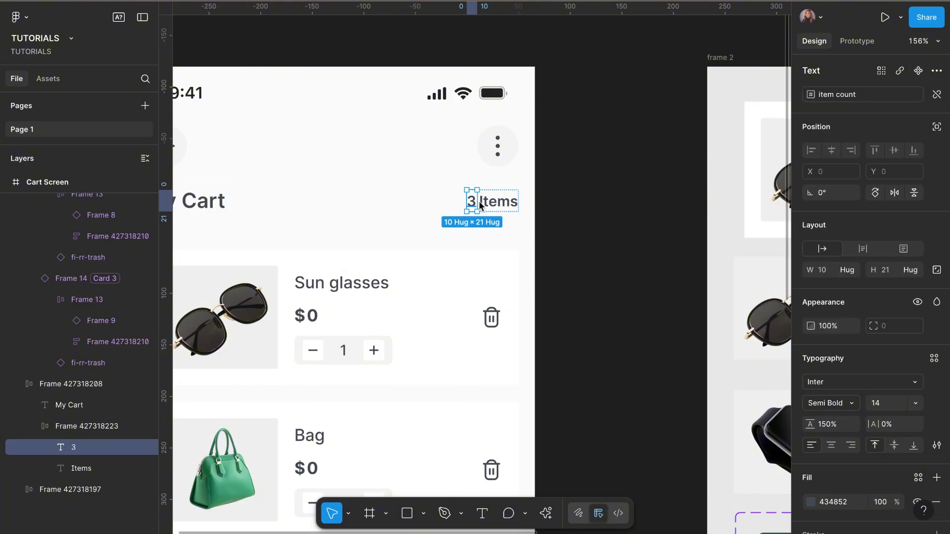
scroll(474, 203, "up", 5)
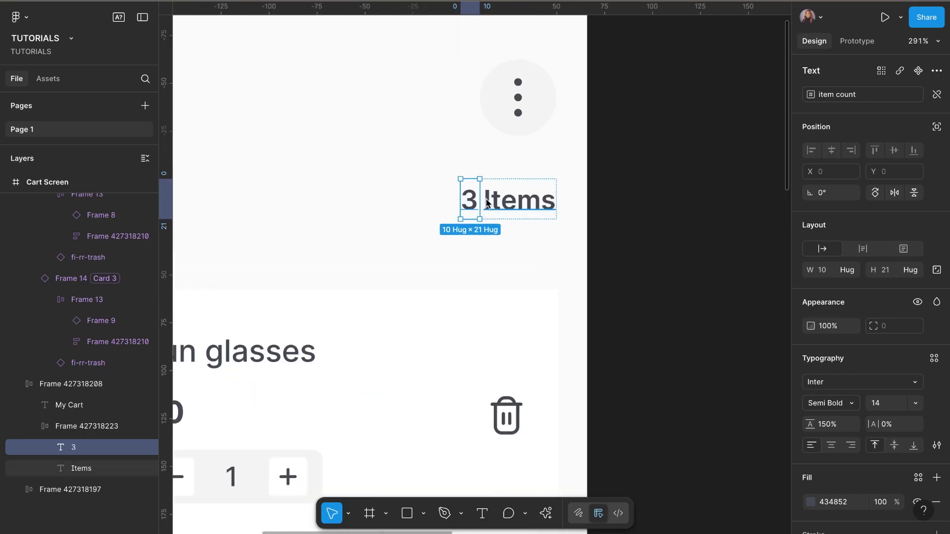
scroll(480, 205, "down", 5)
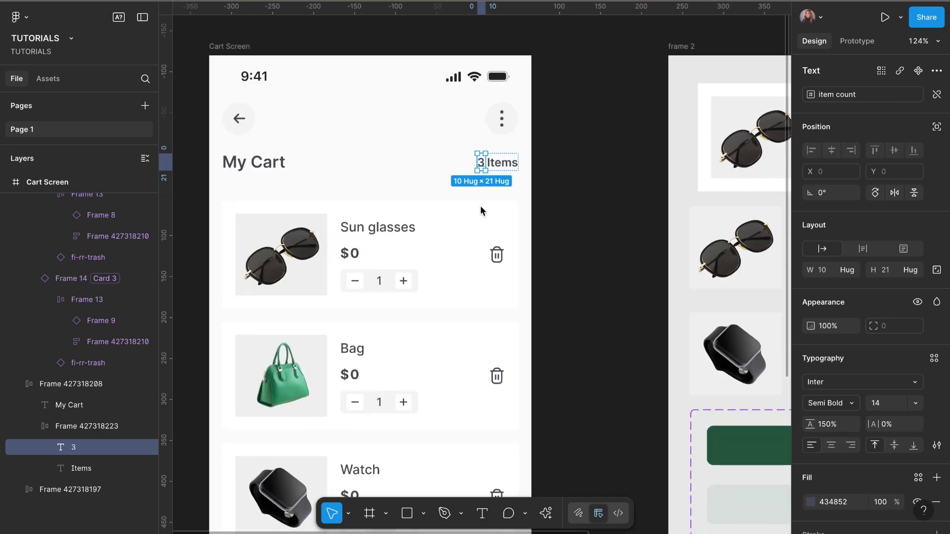
left_click(607, 287)
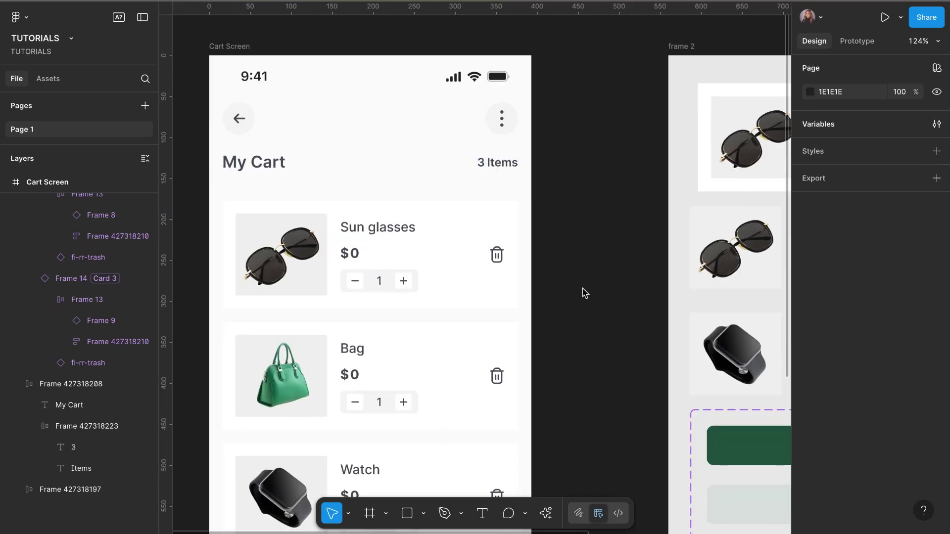
Step: Add an on-tap interaction to the trash icon of the main product card component in frame 2
scroll(582, 293, "down", 5)
scroll(581, 289, "up", 3)
scroll(625, 196, "right", 5)
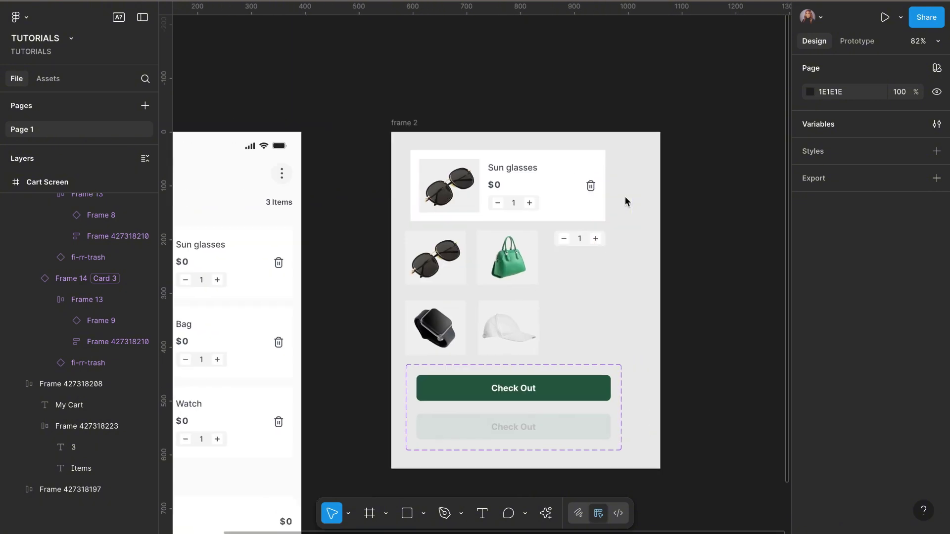
scroll(624, 197, "right", 2)
left_click(857, 40)
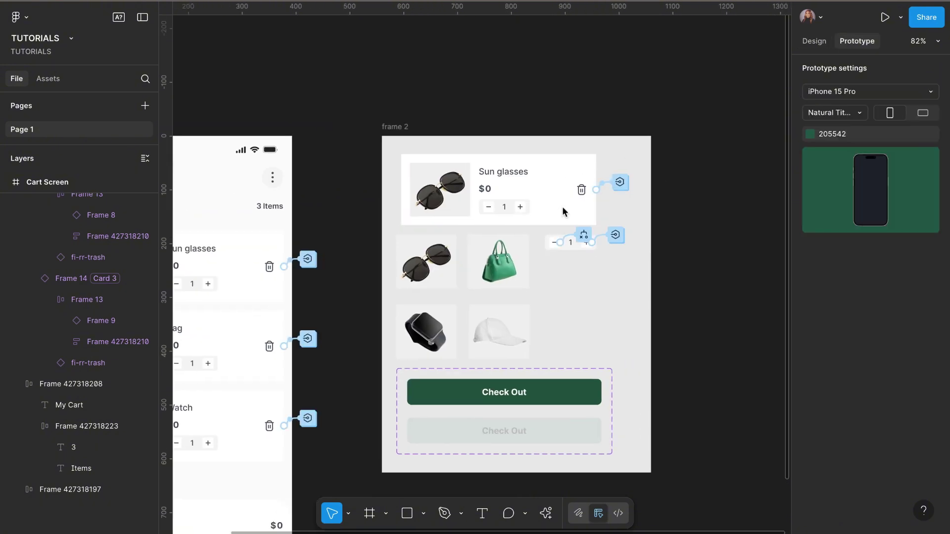
scroll(580, 188, "up", 5)
left_click(573, 179)
double_click(573, 179)
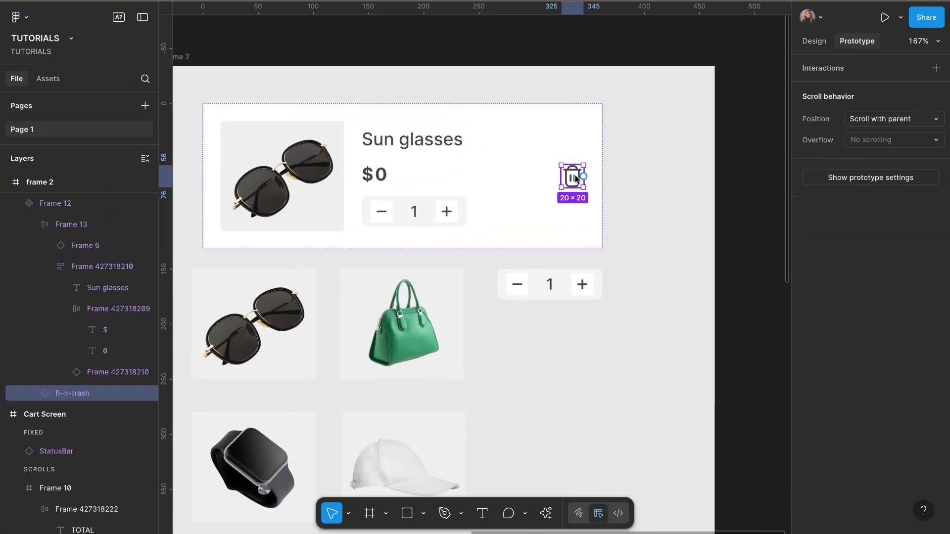
left_click(817, 72)
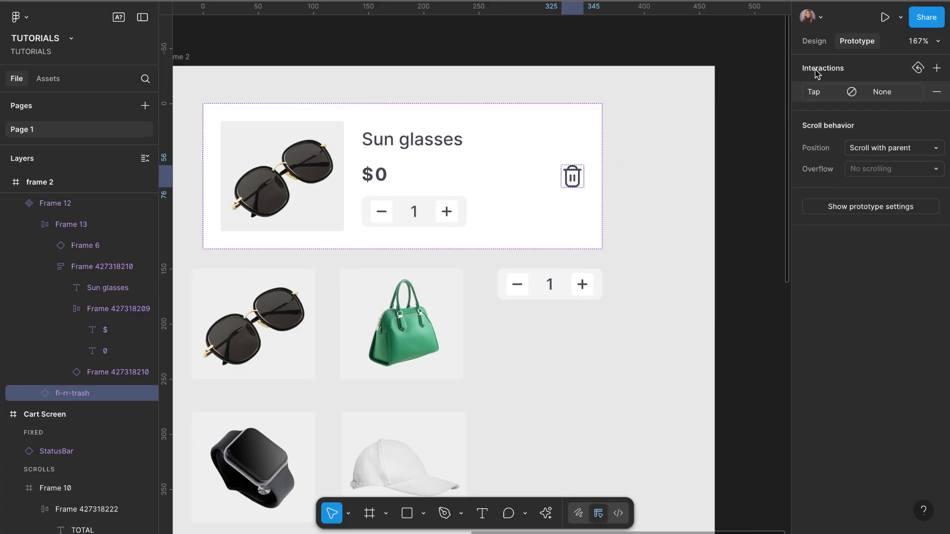
left_click(817, 95)
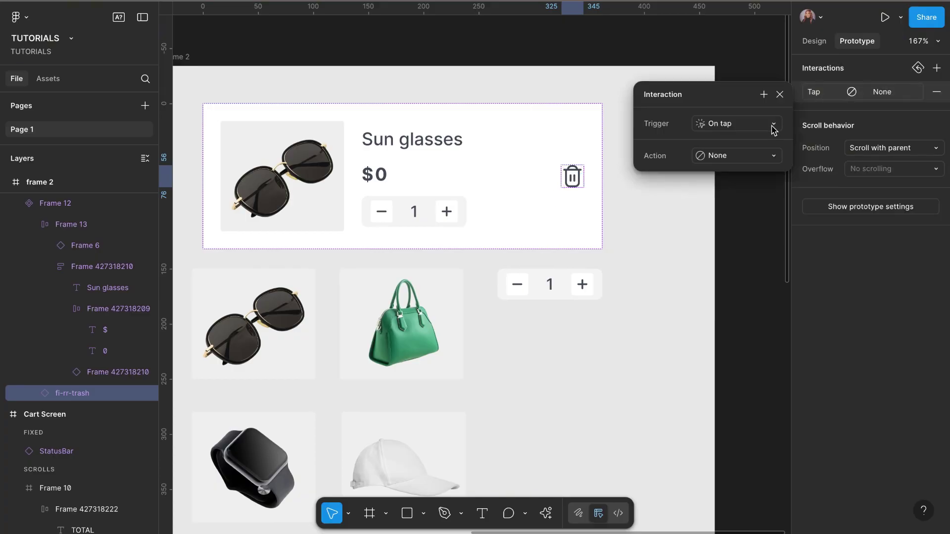
Step: Make the trash icon's tap action set the Product visibility variable to false
left_click(773, 157)
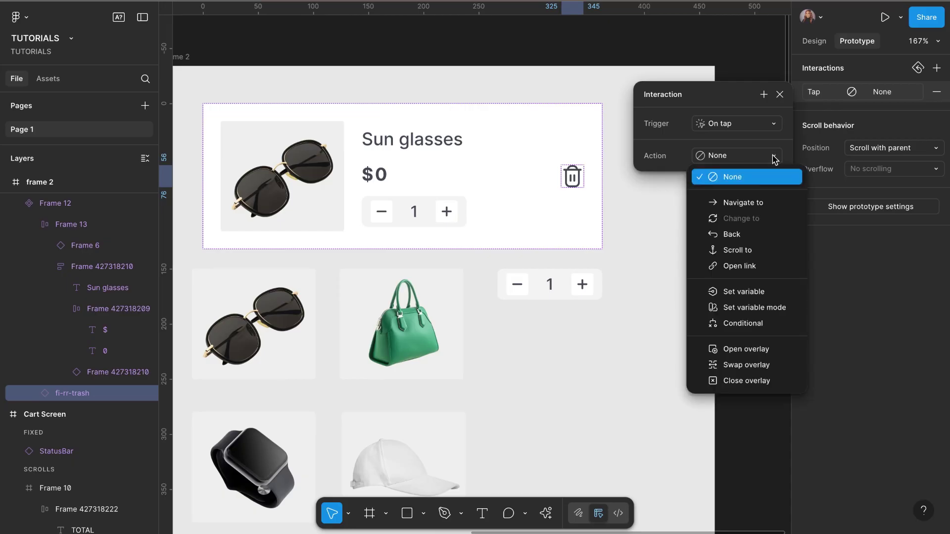
left_click(742, 291)
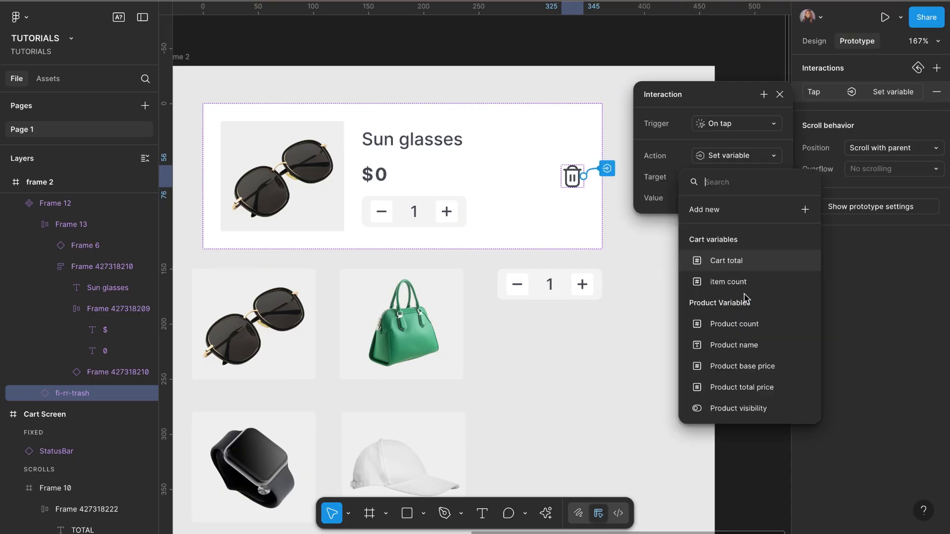
left_click(732, 409)
left_click(718, 280)
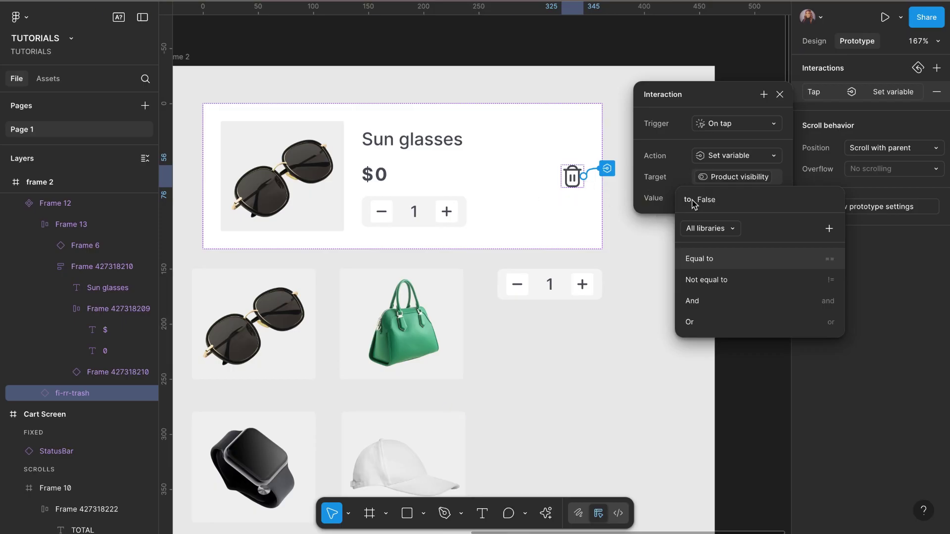
left_click(784, 101)
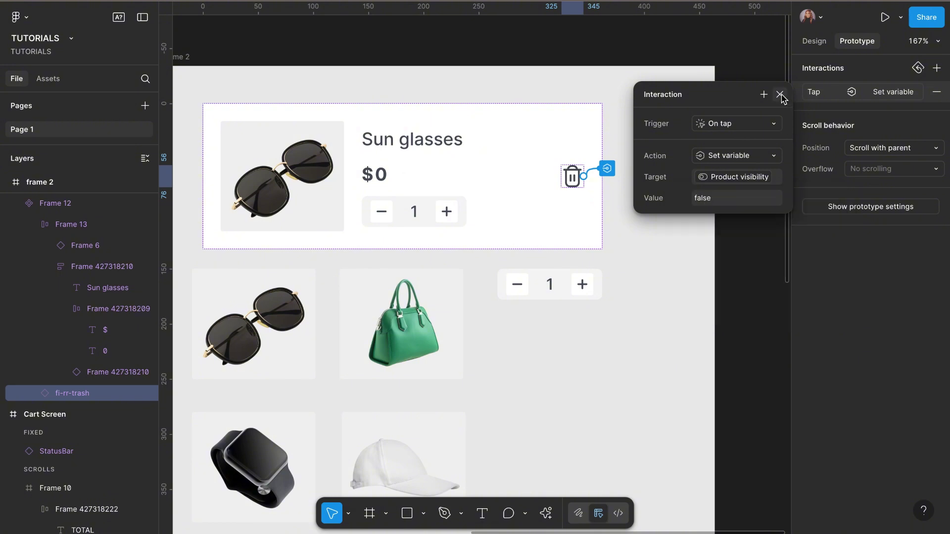
left_click(780, 95)
left_click(766, 171)
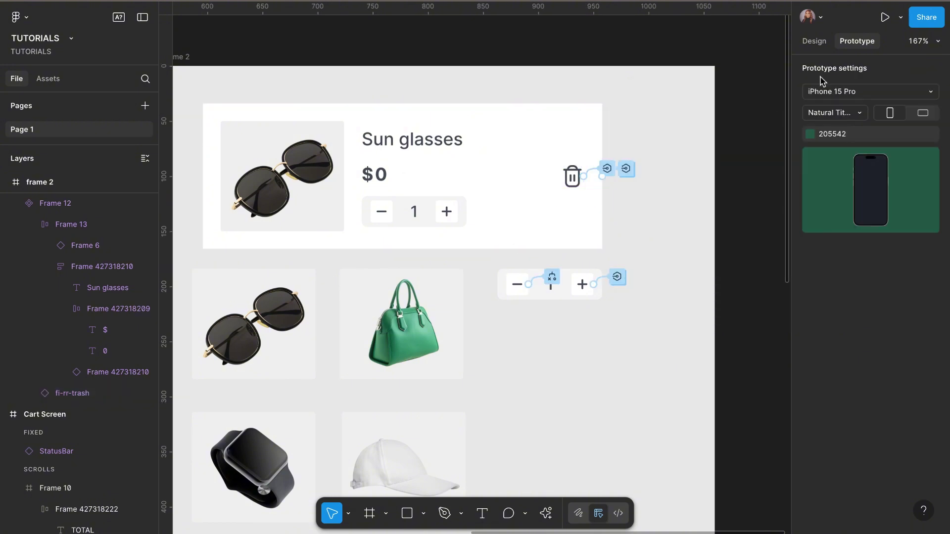
Step: Examine the Product visibility values of all cards in the Product Variables collection and close the variables table
left_click(813, 41)
left_click(806, 125)
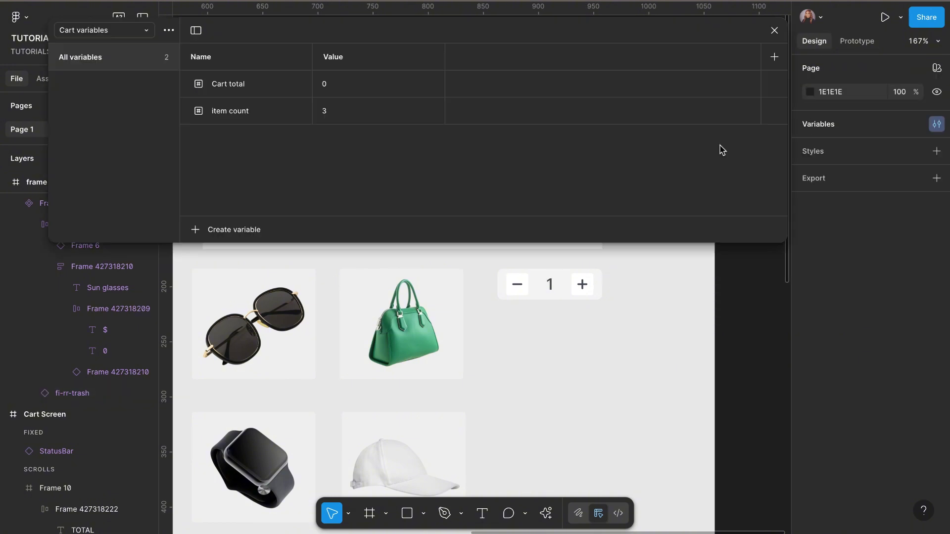
left_click(126, 32)
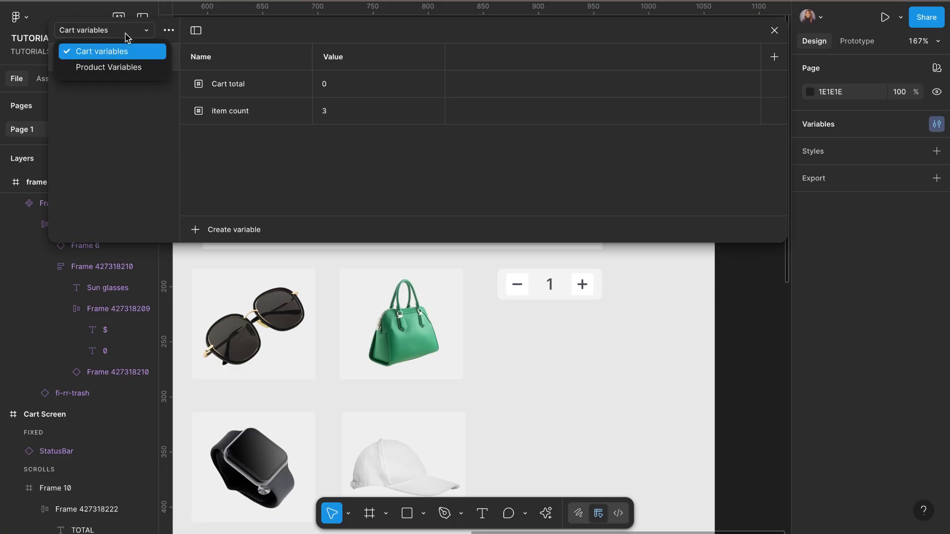
left_click(125, 73)
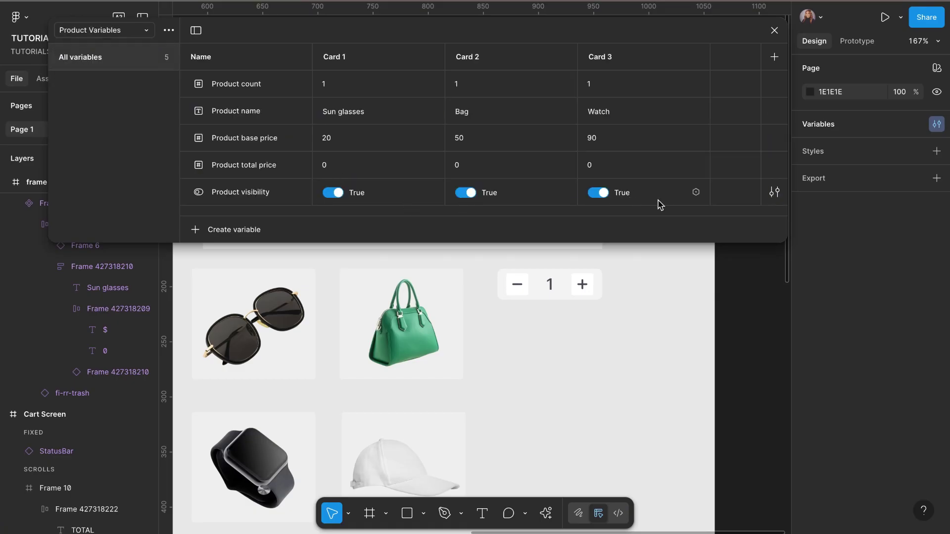
left_click(774, 30)
left_click(575, 186)
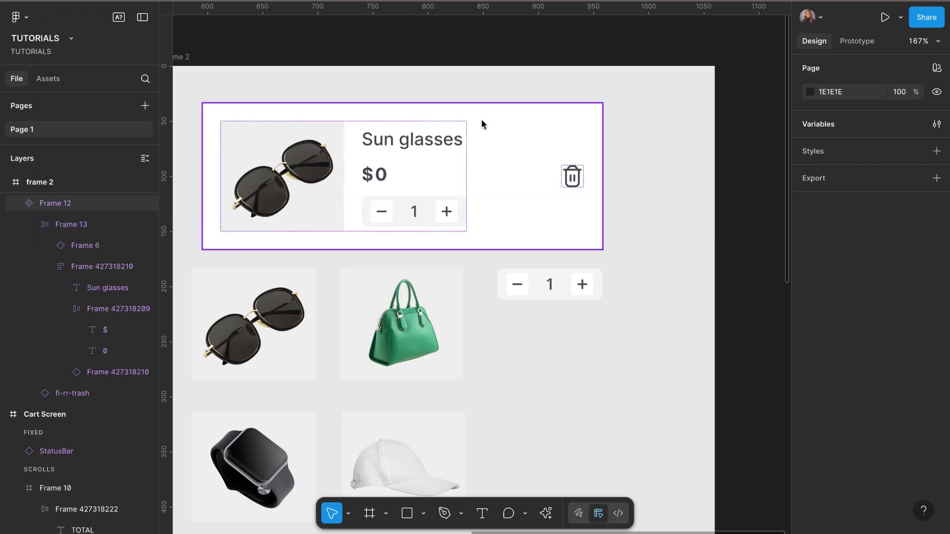
Step: Switch to the prototype preview, reload it and test removing all three product cards with their trash icons
key("minus")
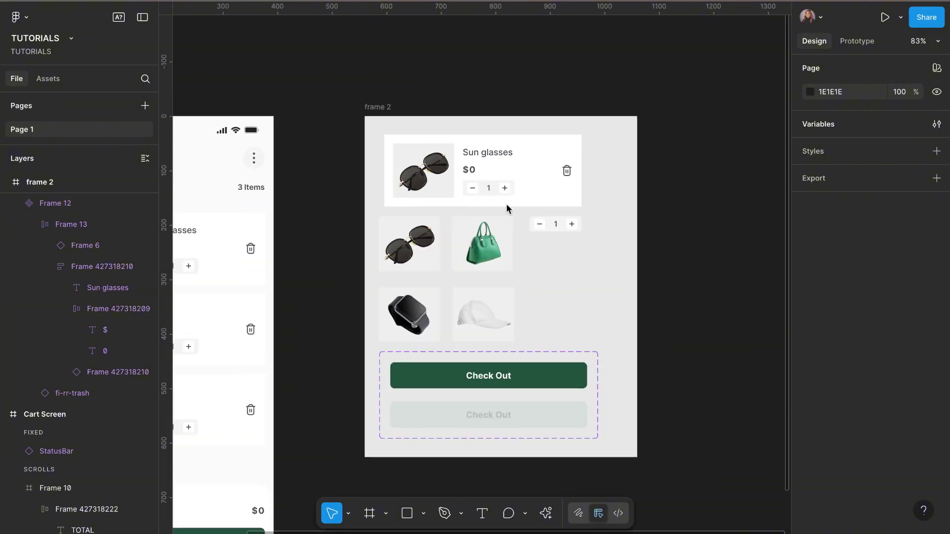
scroll(432, 295, "down", 5)
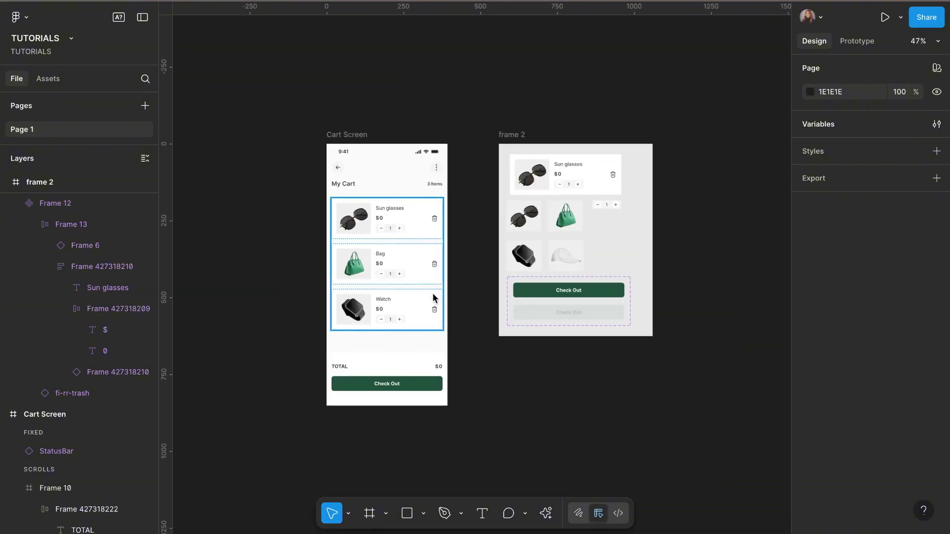
scroll(432, 293, "up", 4)
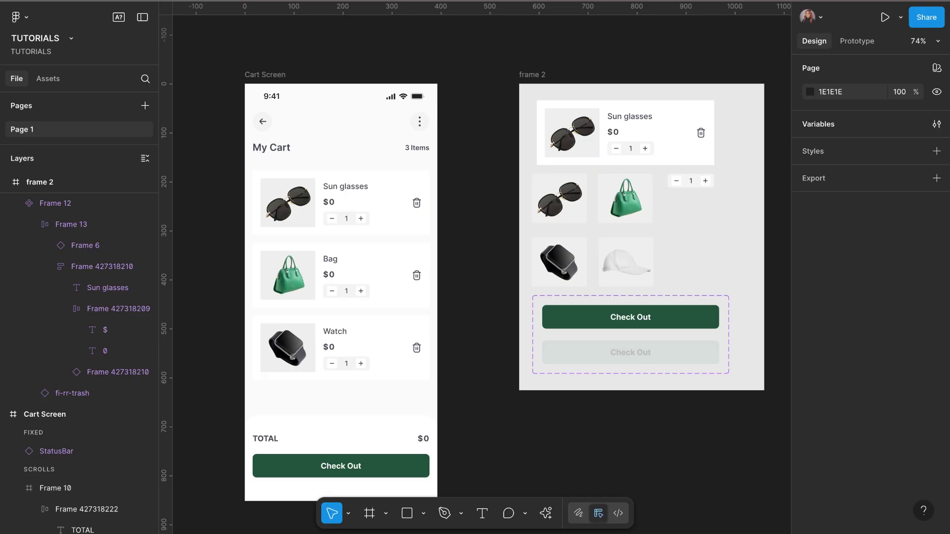
left_click(598, 1)
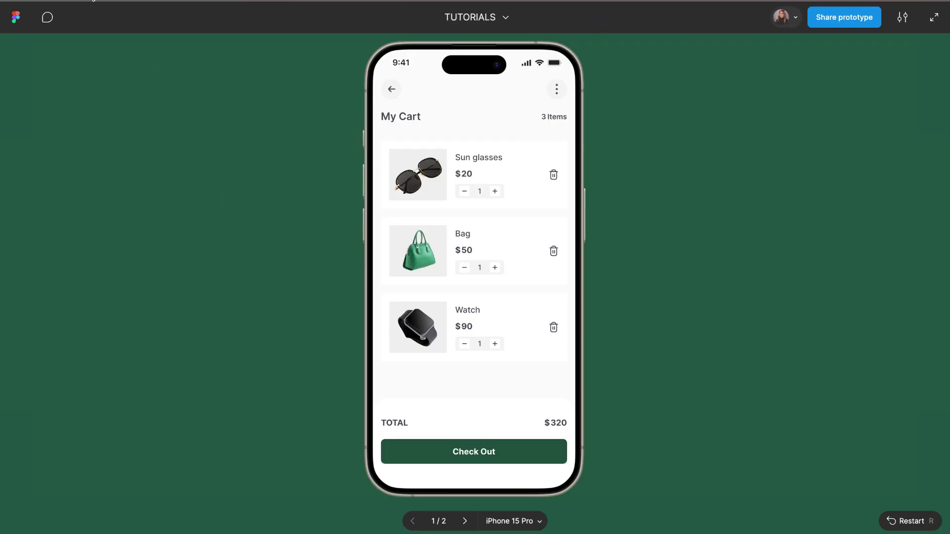
left_click(93, 1)
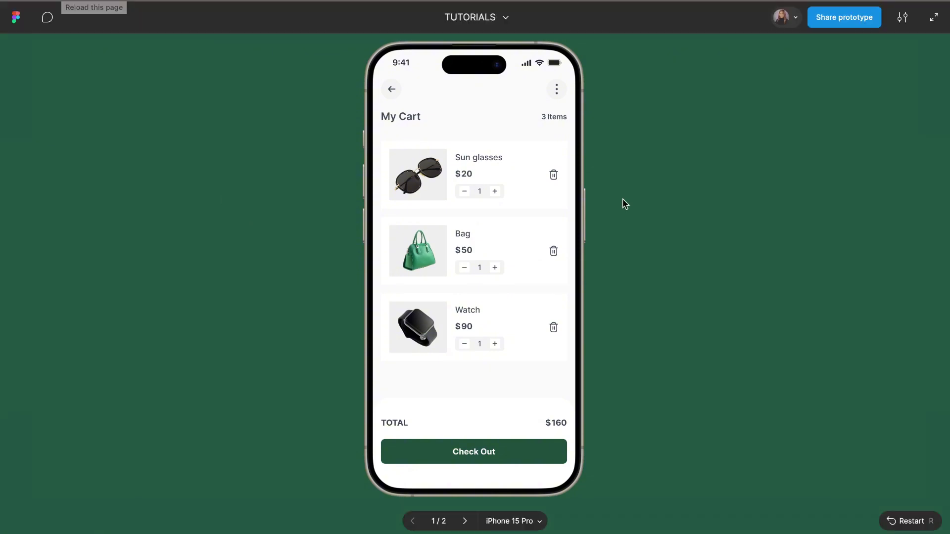
left_click(554, 175)
left_click(554, 176)
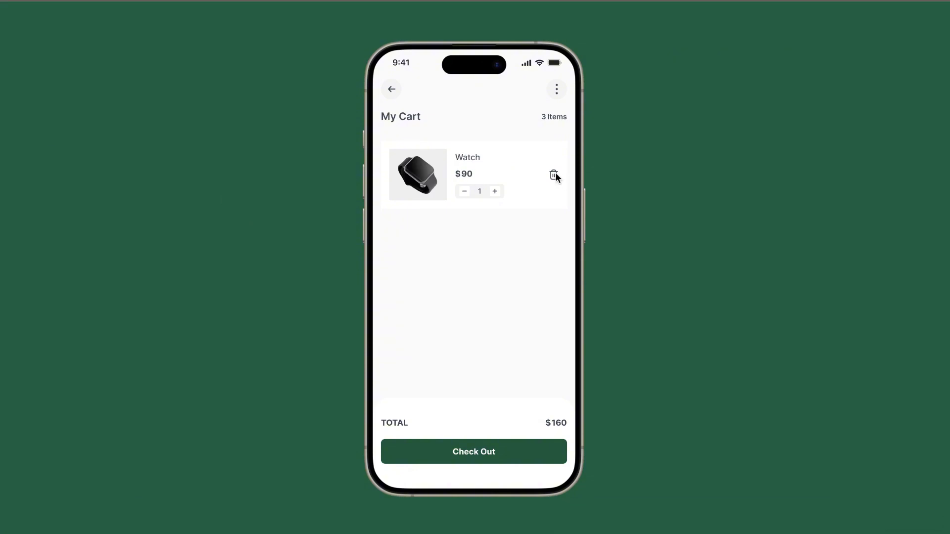
left_click(554, 177)
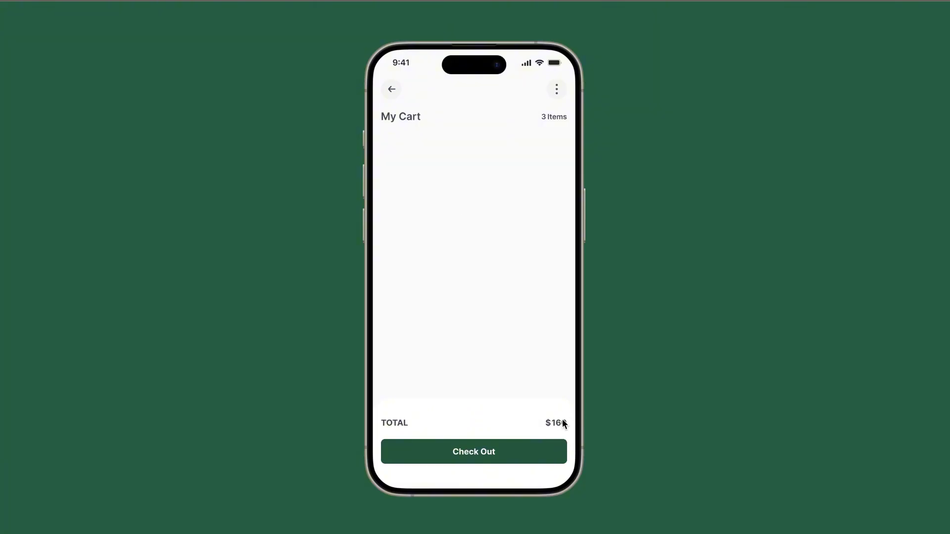
Step: Back in the design file, add a second Set variable action to the tap interaction of the main product card's trash icon
key("ctrl+Tab")
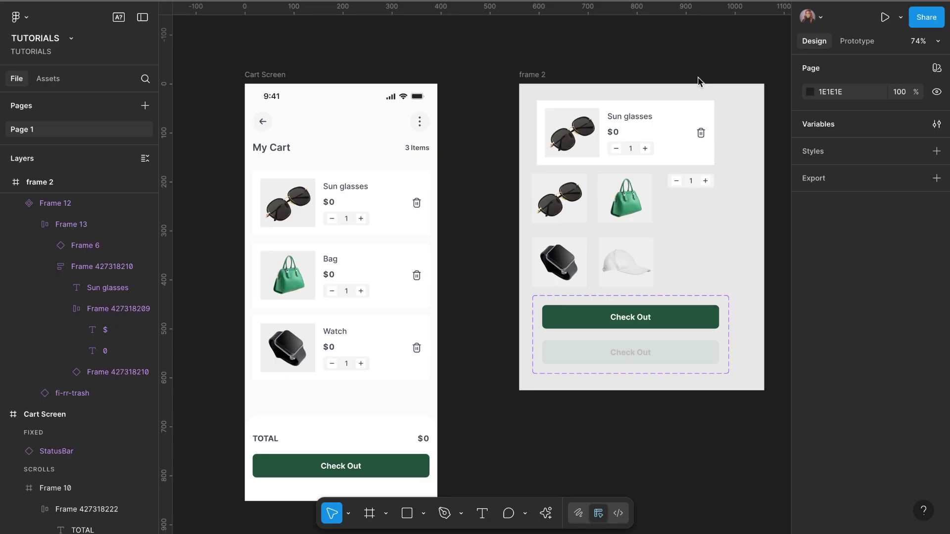
scroll(685, 174, "up", 5)
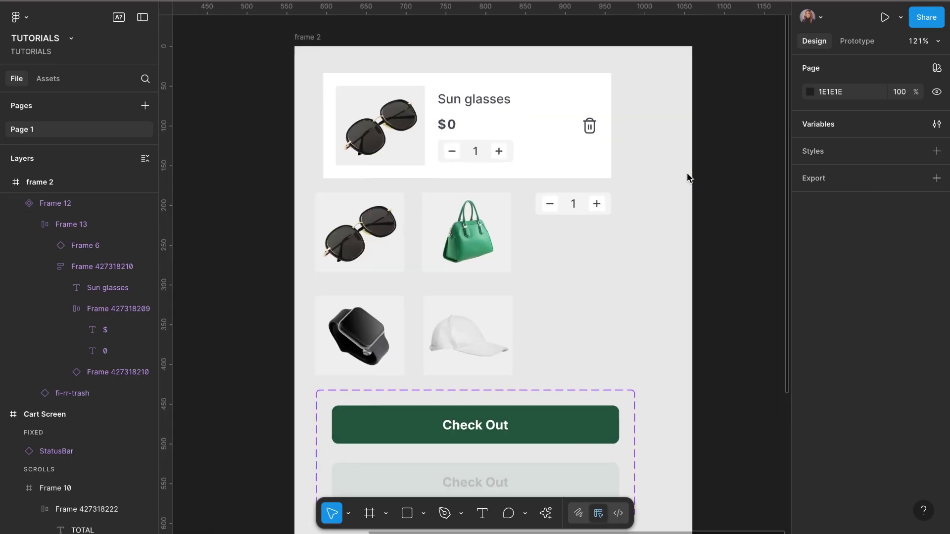
left_click(596, 130)
left_click(595, 131)
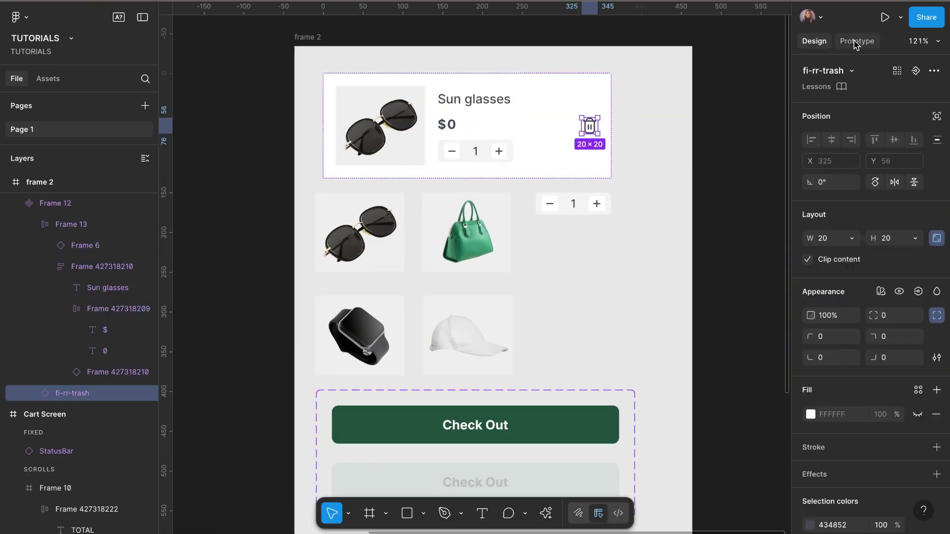
left_click(856, 44)
left_click(819, 95)
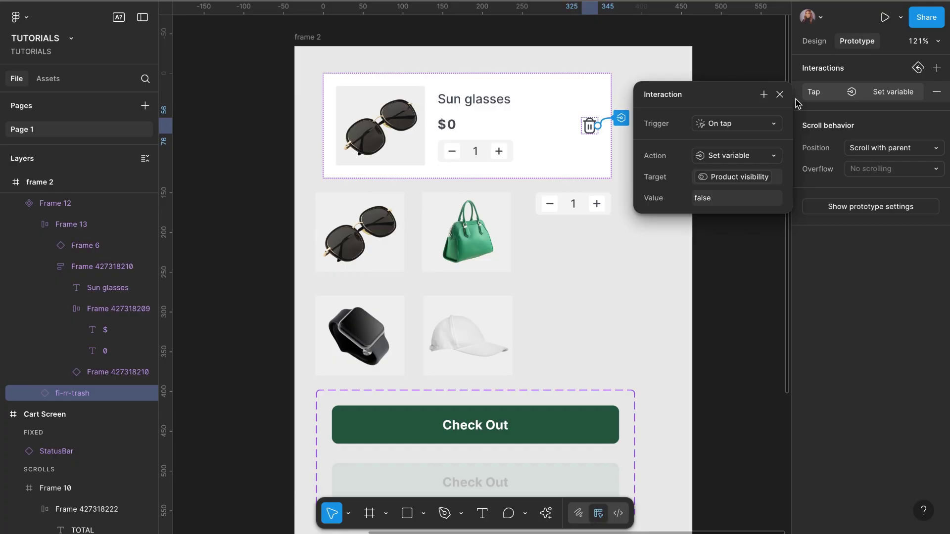
left_click(764, 97)
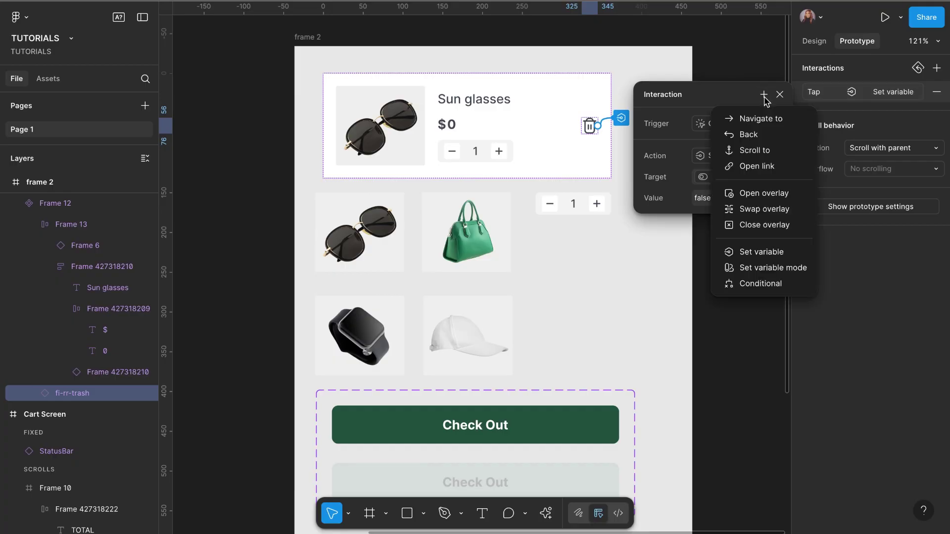
left_click(770, 257)
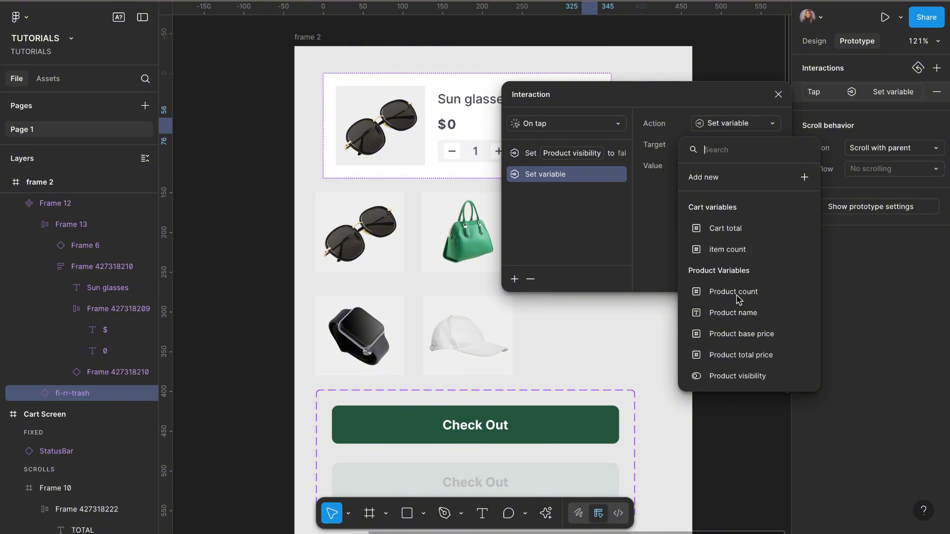
Step: Make the new action set Cart total to Cart total minus Product total price, and close the interaction settings
left_click(726, 229)
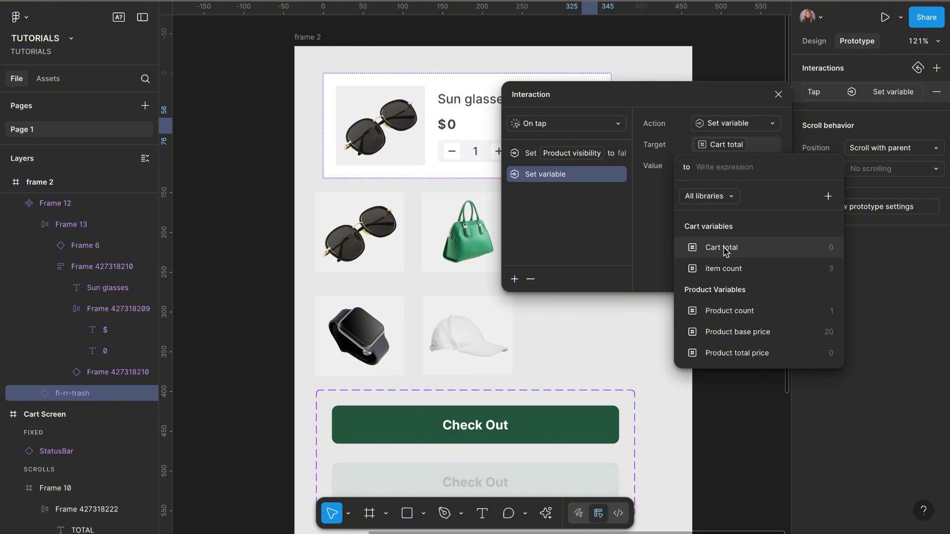
left_click(722, 247)
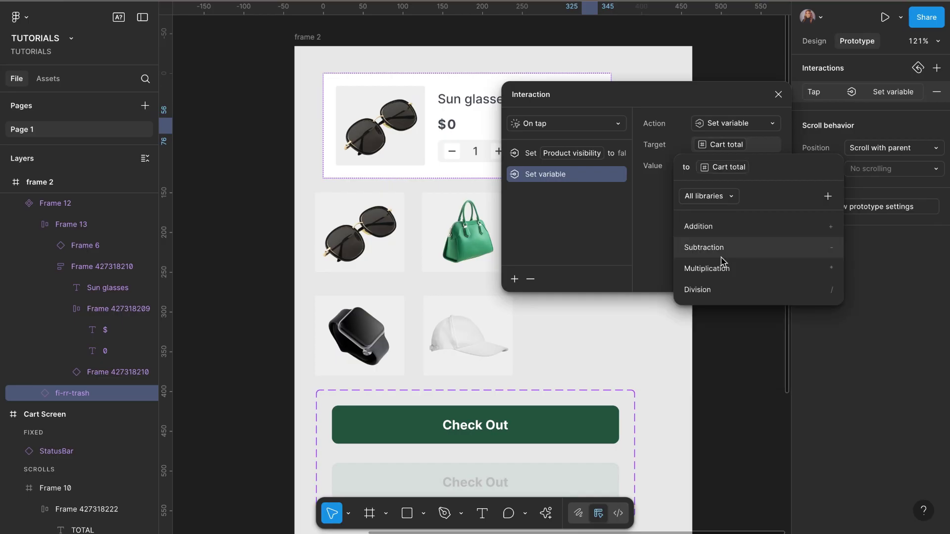
left_click(718, 247)
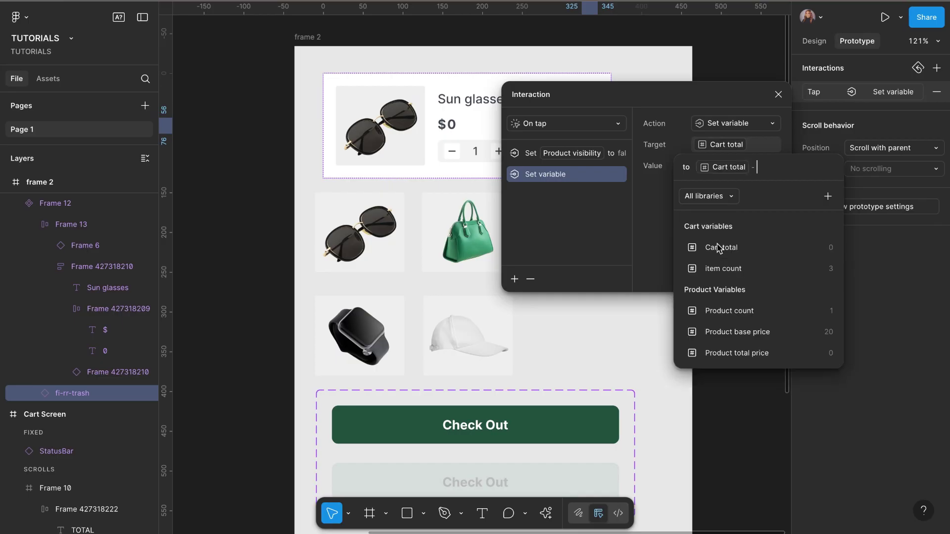
left_click(731, 353)
left_click(659, 267)
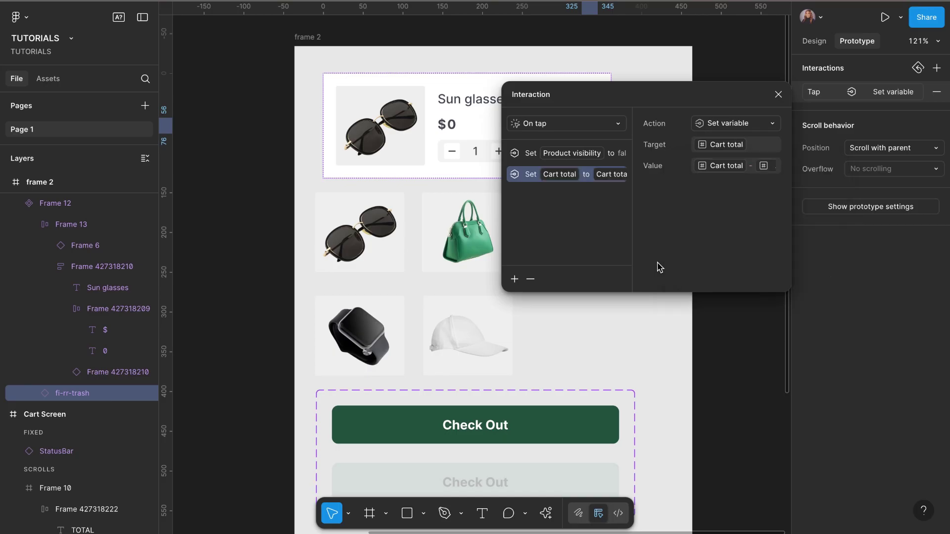
left_click(777, 94)
left_click(727, 159)
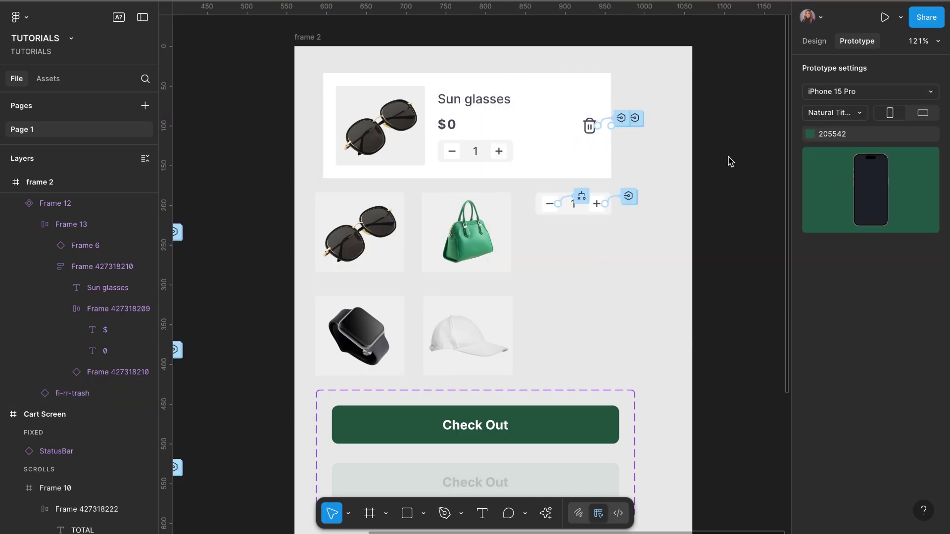
Step: Run the prototype preview and remove the sunglasses, watch and bag cards to test the cart total
scroll(727, 158, "down", 5)
key("ctrl+alt+Return")
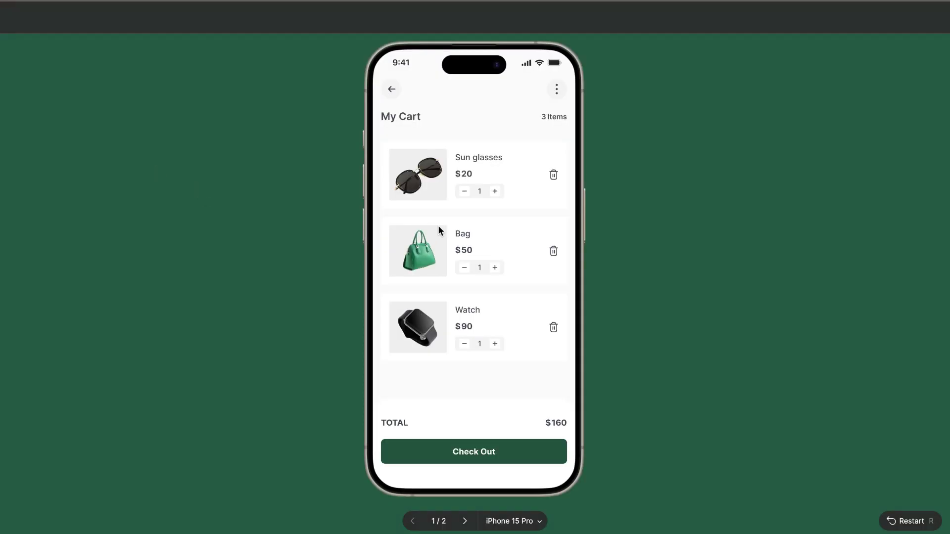
left_click(555, 175)
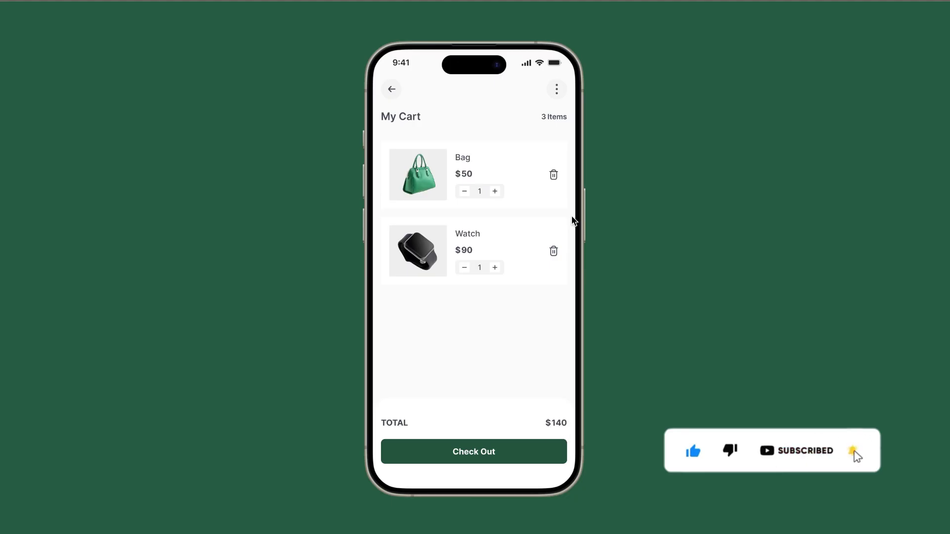
left_click(554, 252)
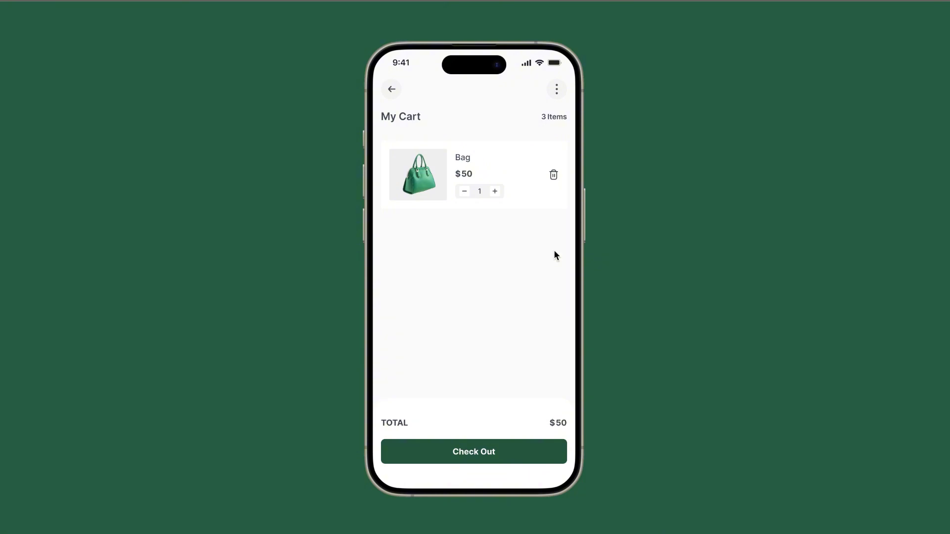
left_click(554, 176)
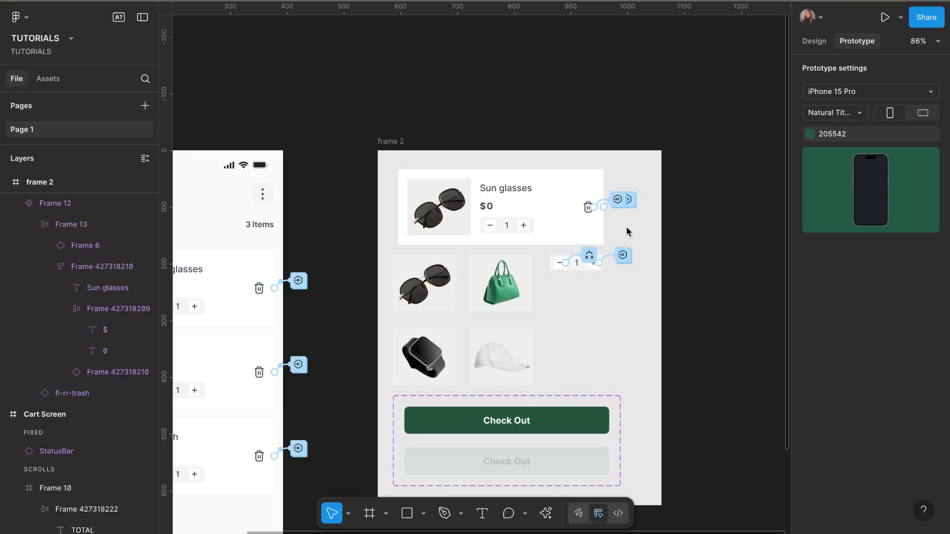
Step: Add another Set variable action to the main card's trash icon interaction, directly after the Product visibility action
scroll(622, 206, "up", 5)
left_click(595, 199)
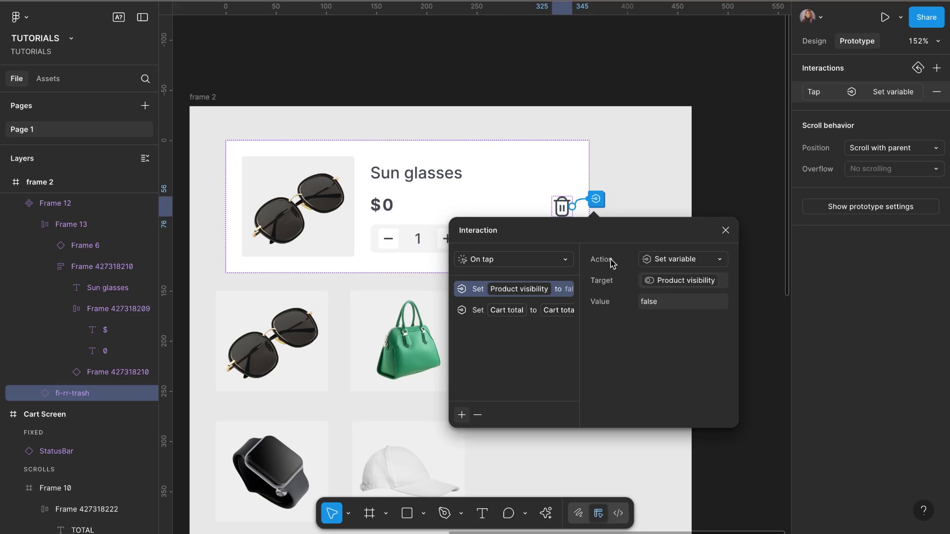
left_click(462, 416)
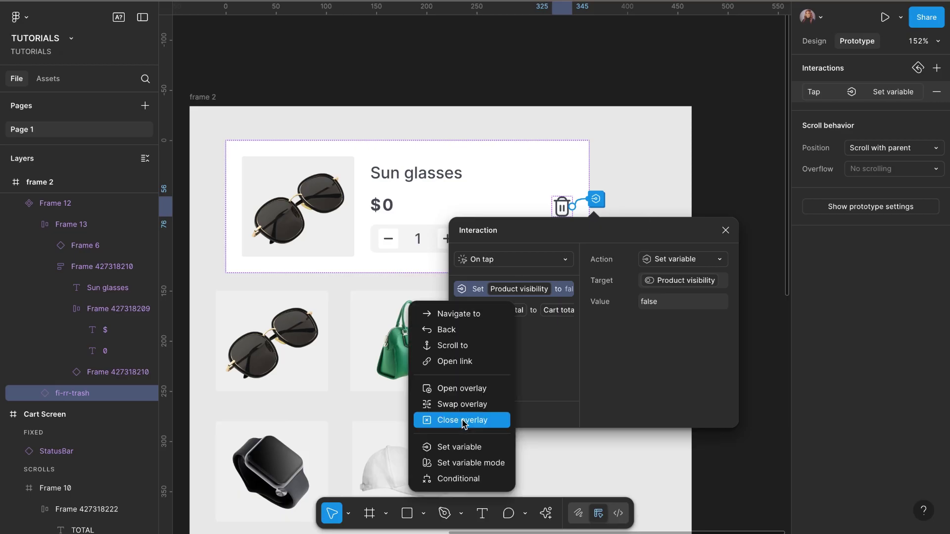
left_click(453, 447)
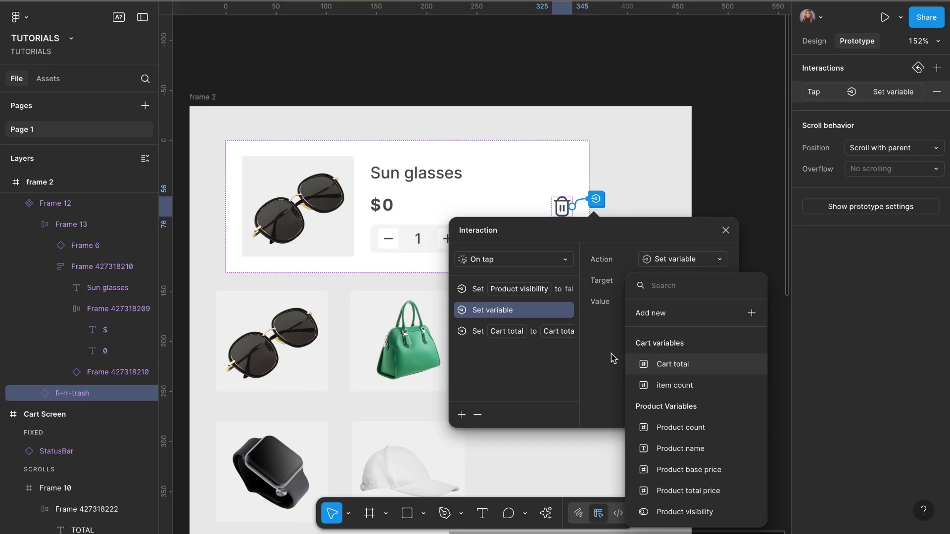
Step: Make the added action set item count to item count - 1, and close the interaction settings
left_click(673, 386)
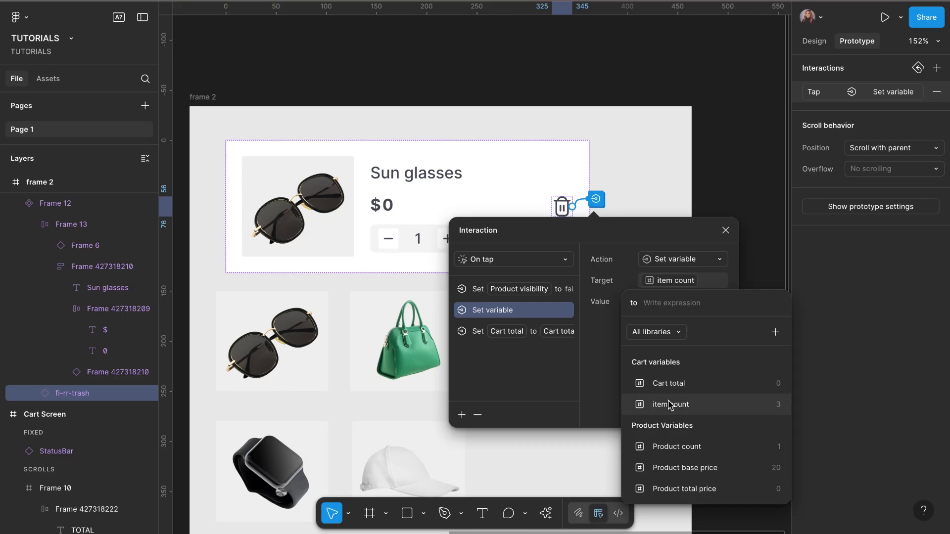
left_click(670, 404)
left_click(659, 386)
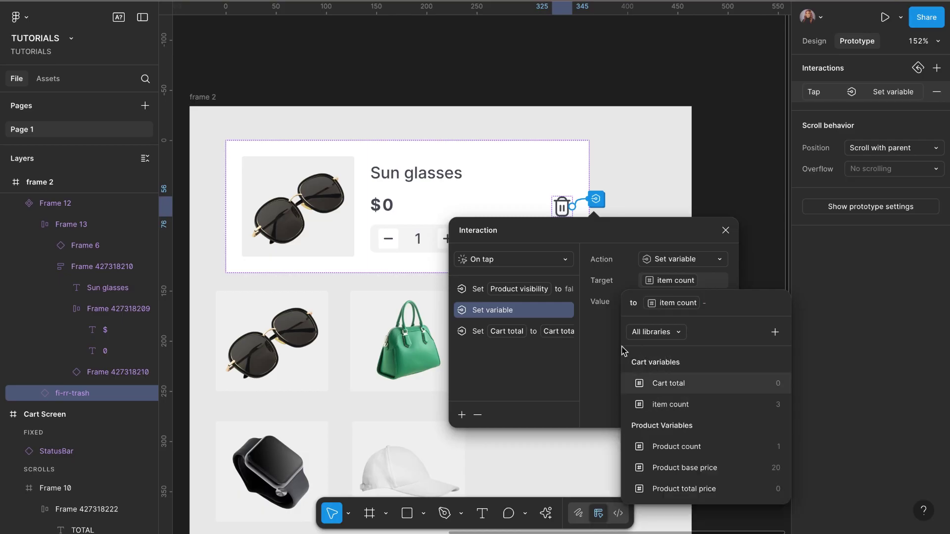
type("1")
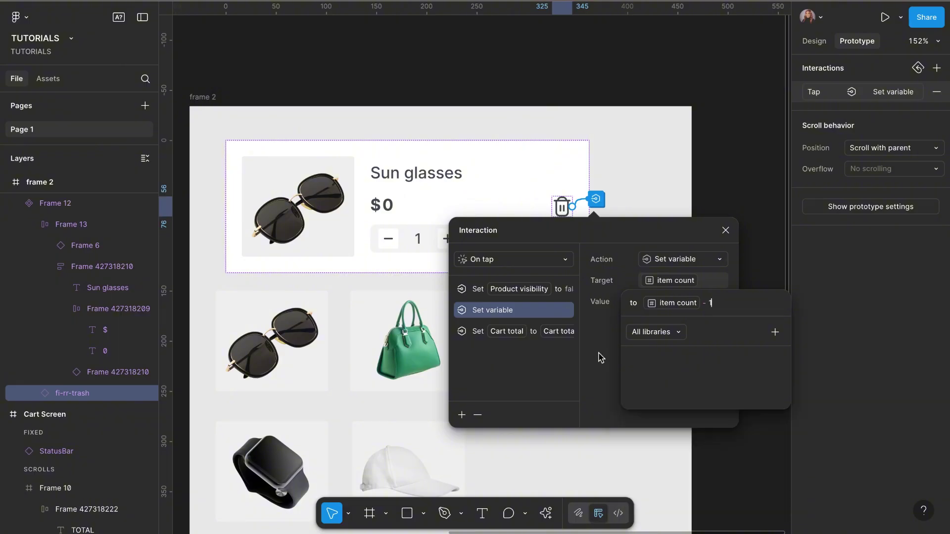
key("Return")
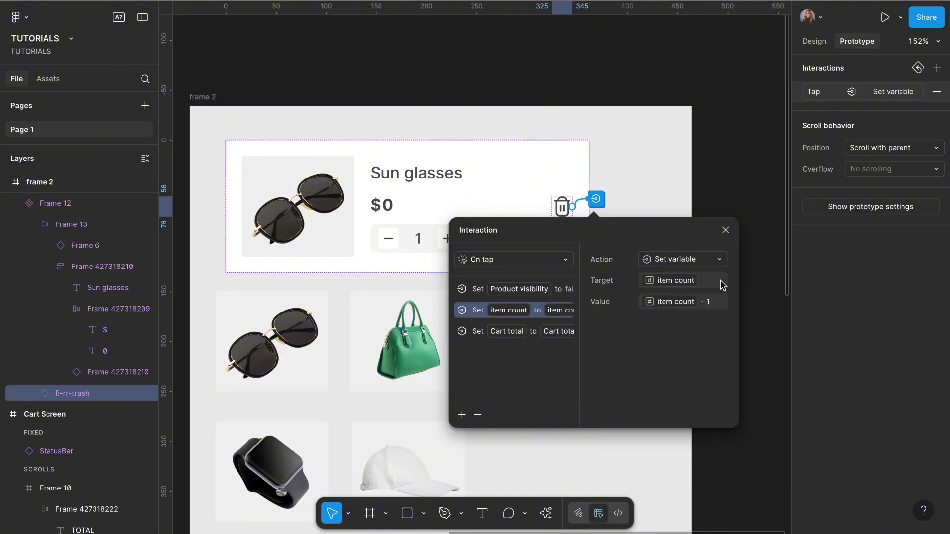
left_click(725, 230)
left_click(672, 260)
Step: Preview the prototype again and delete the sunglasses, bag and watch cards to check the item count
scroll(672, 260, "down", 5)
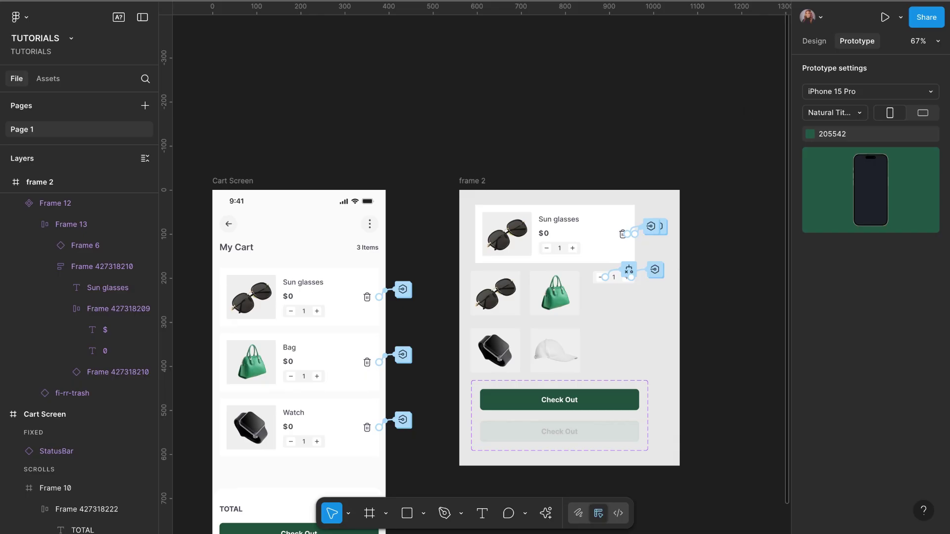
left_click(885, 17)
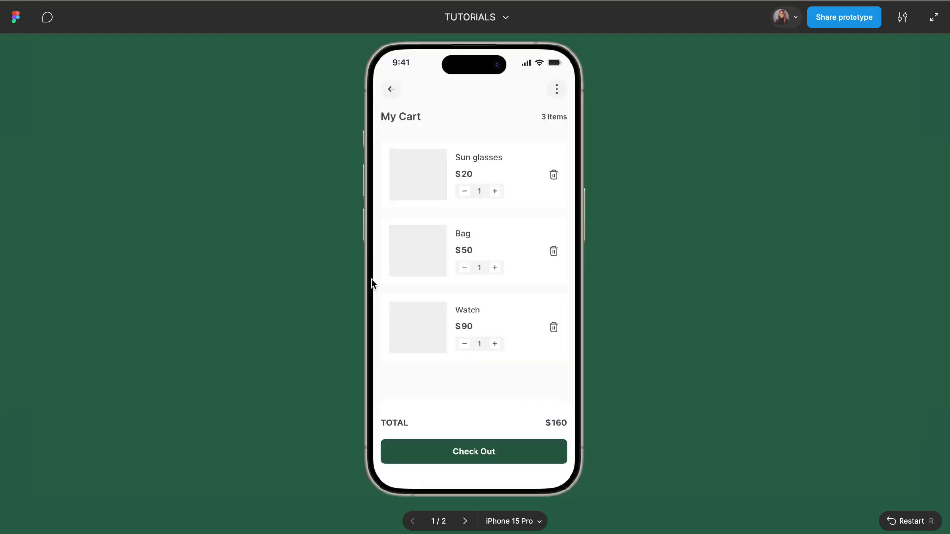
left_click(553, 175)
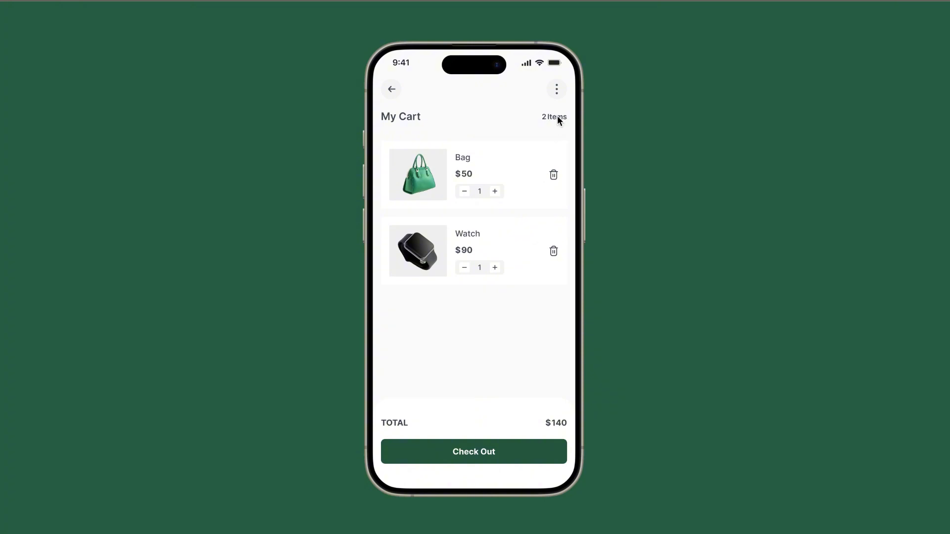
left_click(553, 175)
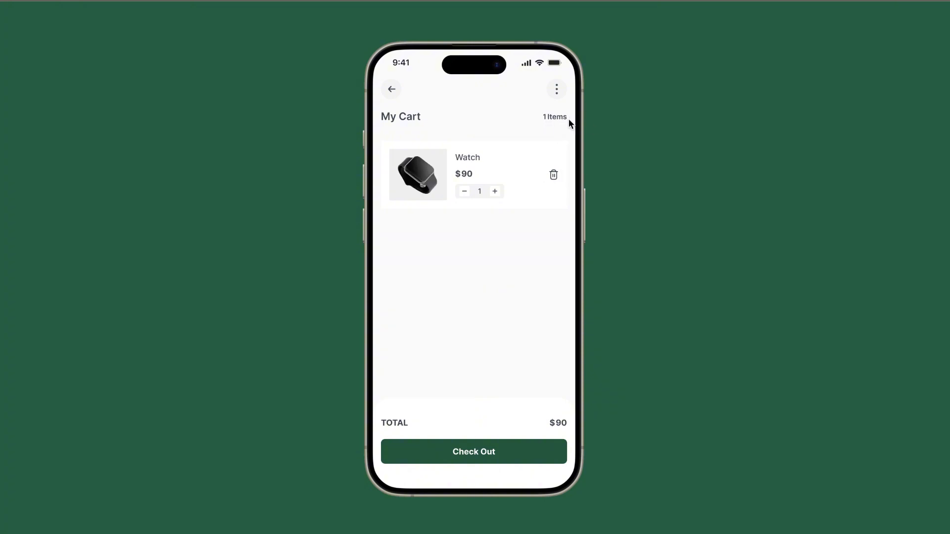
left_click(554, 175)
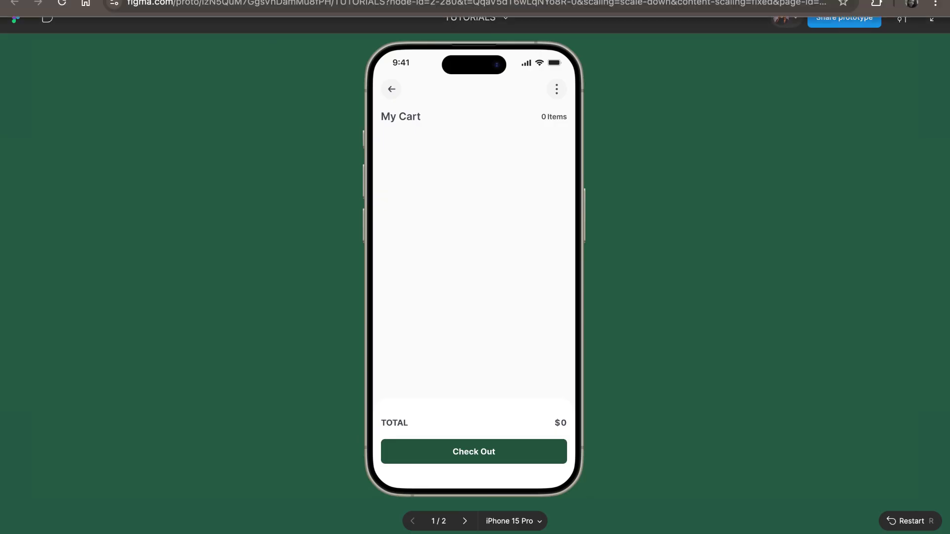
Step: Return to the design file and open the Cart variables collection in the variables table
left_click(346, 2)
scroll(711, 339, "up", 5)
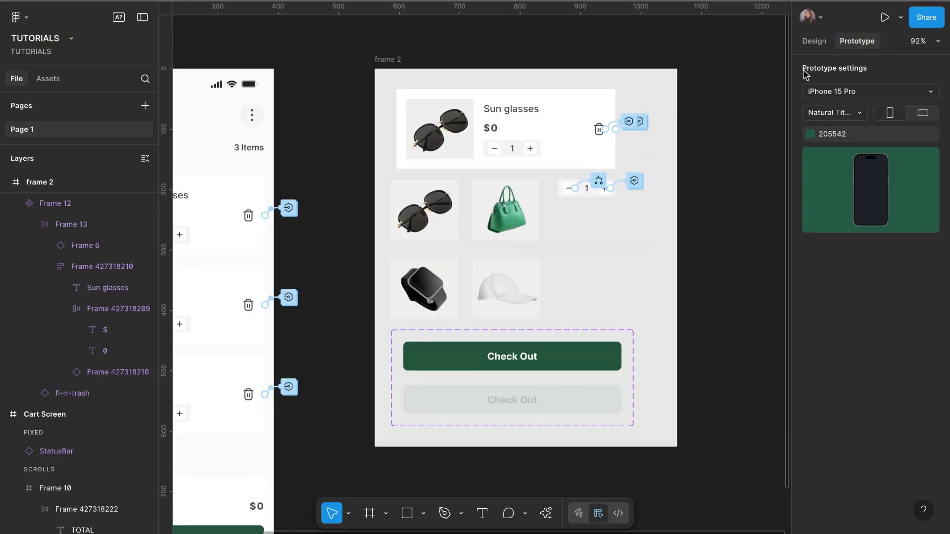
left_click(822, 46)
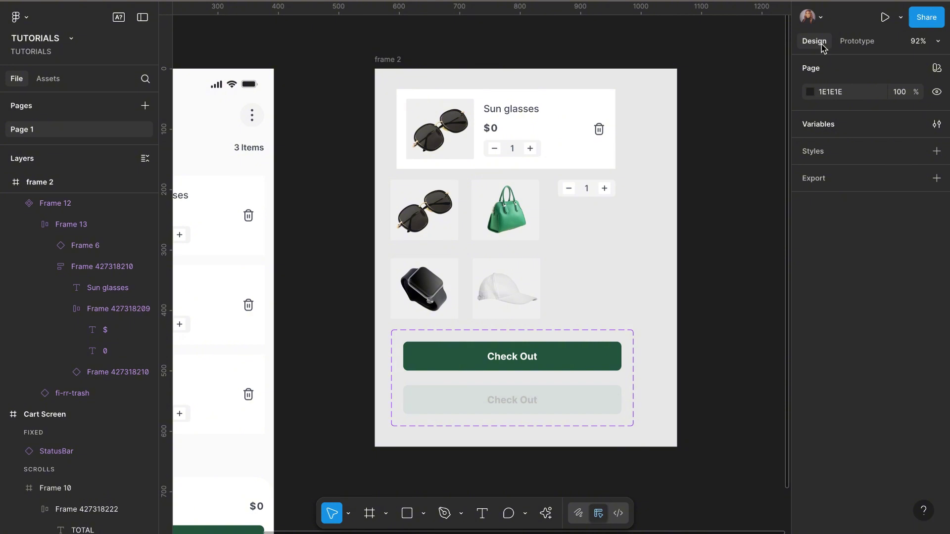
left_click(824, 127)
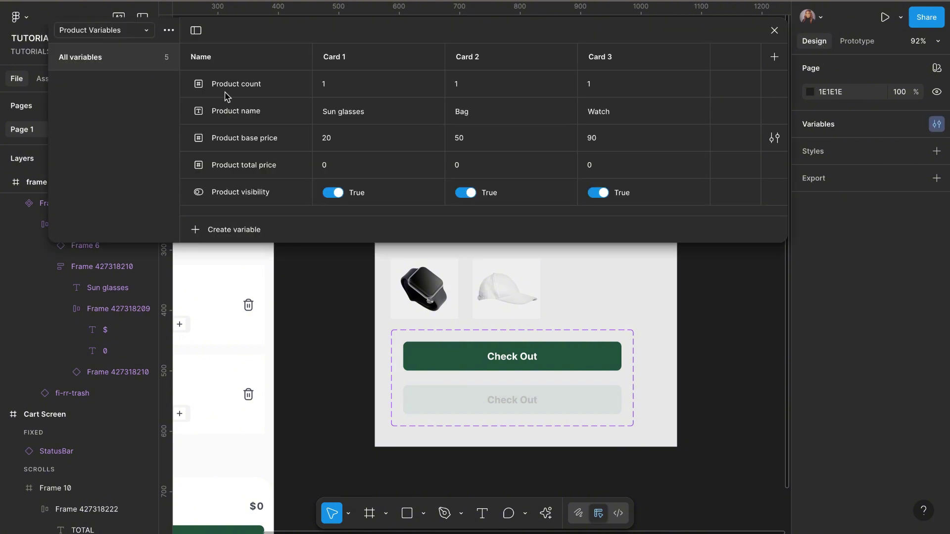
left_click(147, 32)
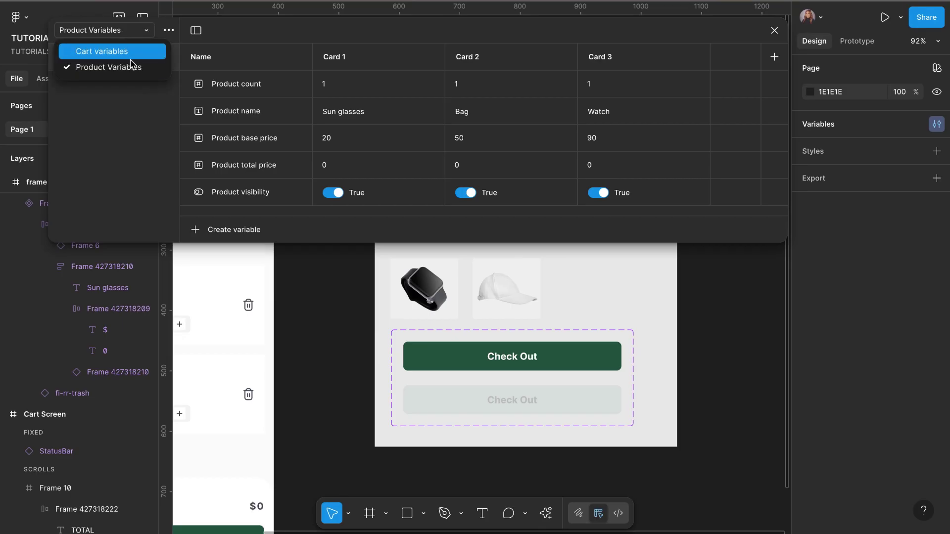
left_click(133, 53)
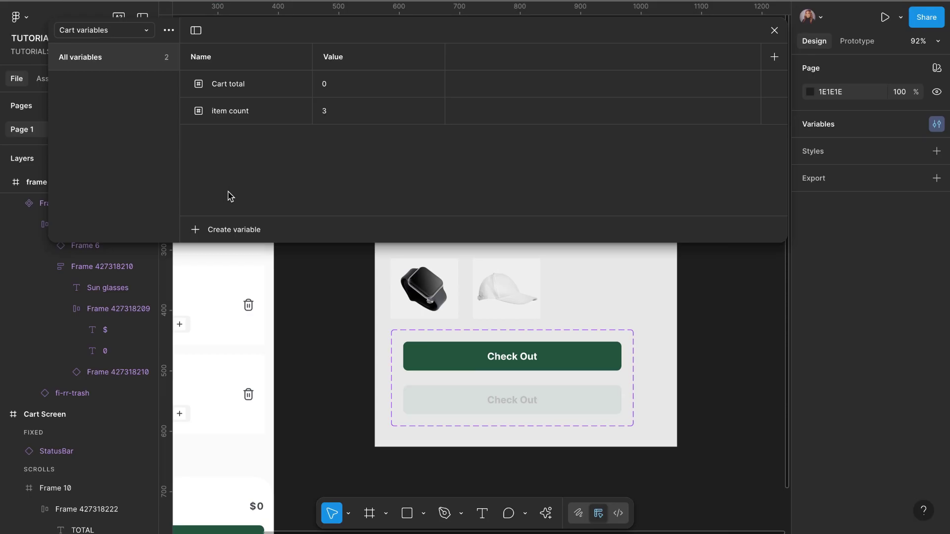
Step: Add a string variable named "Button state" to the Cart variables collection and close the variables table
left_click(226, 232)
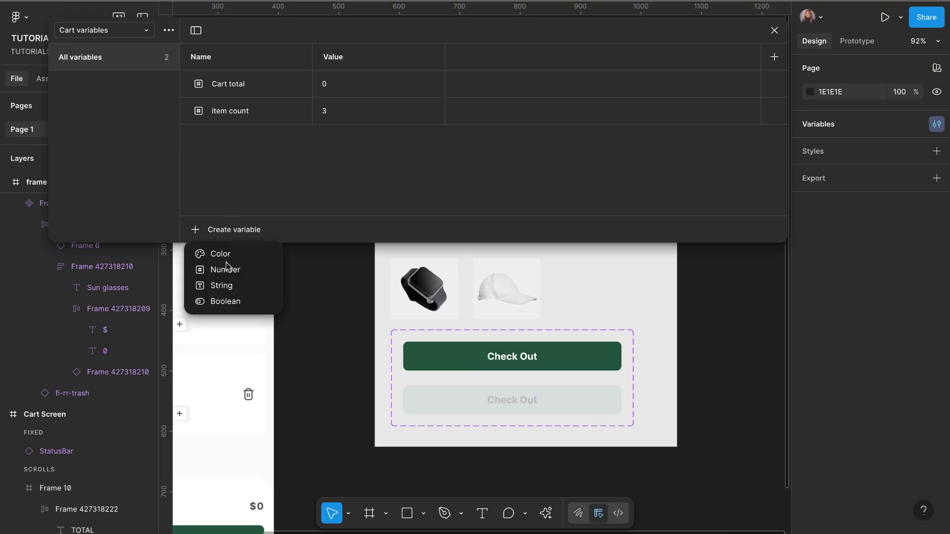
left_click(226, 291)
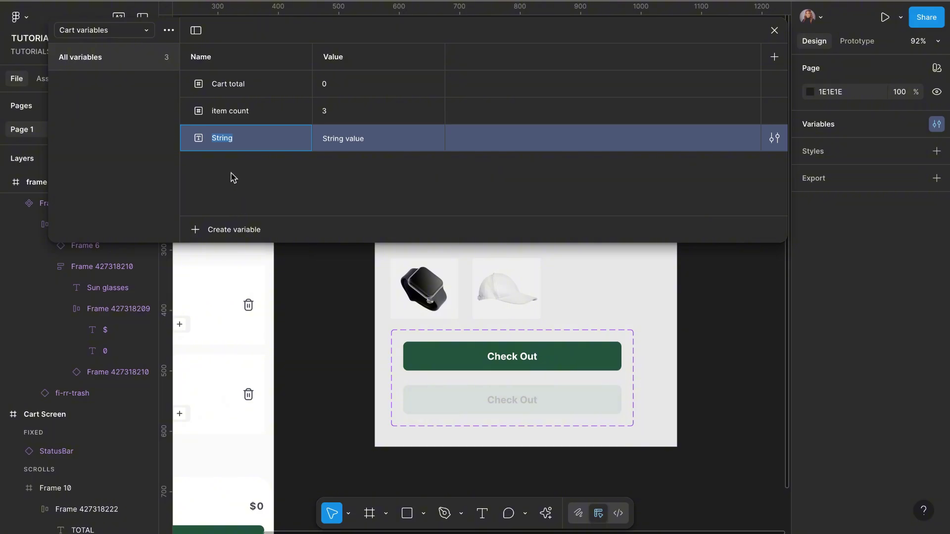
type("Button state")
left_click(351, 143)
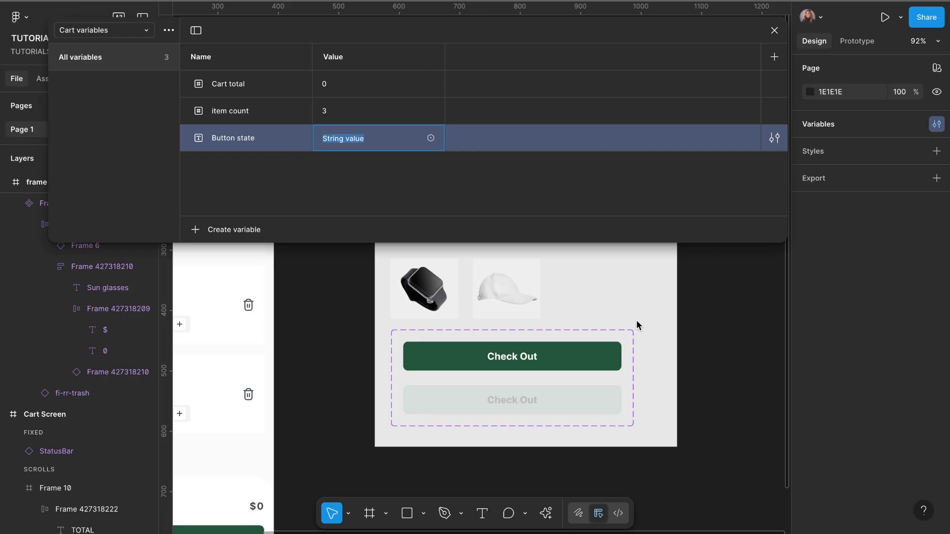
scroll(638, 327, "up", 2)
left_click(745, 145)
key("Escape")
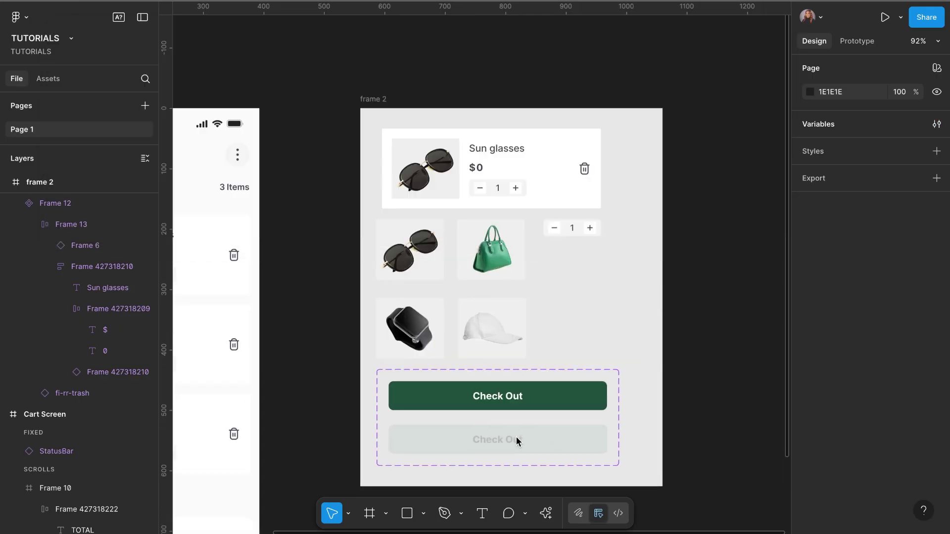
Step: Check the Check Out component's variant names, then set the Button state variable's value to "Active" and close the variables table
scroll(516, 437, "down", 2)
left_click(601, 364)
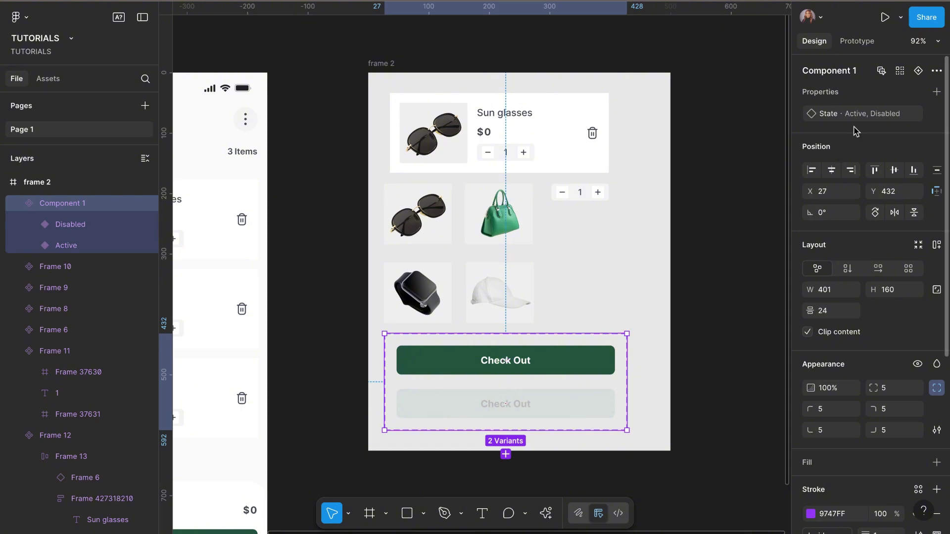
left_click(580, 368)
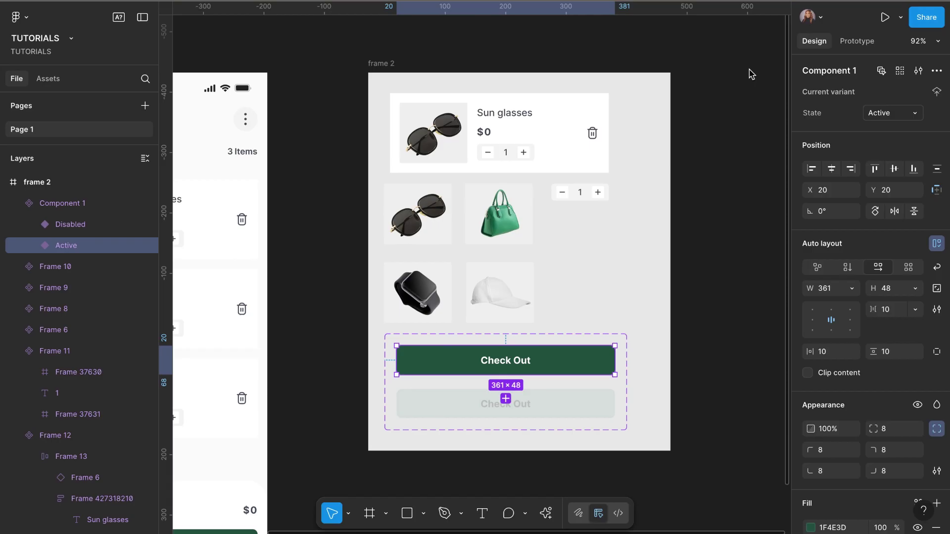
left_click(762, 213)
left_click(821, 129)
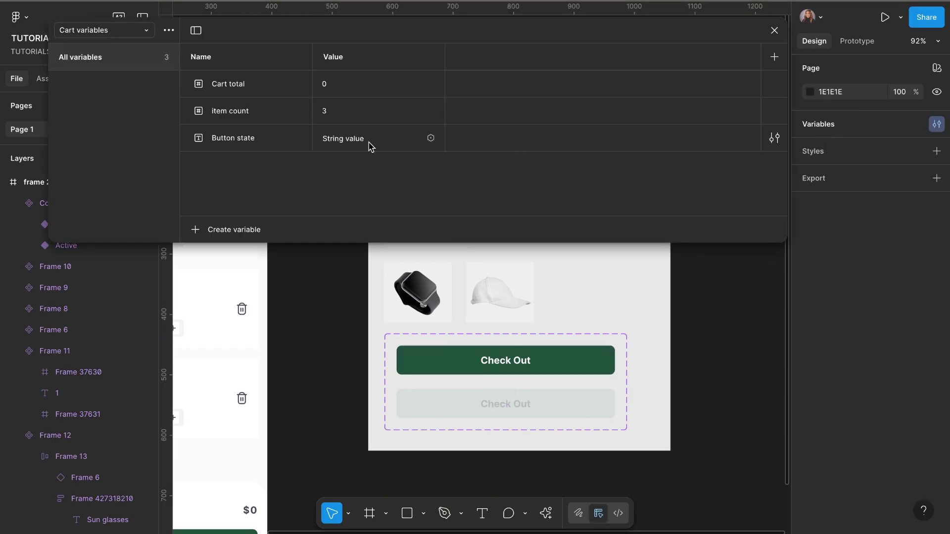
left_click(353, 142)
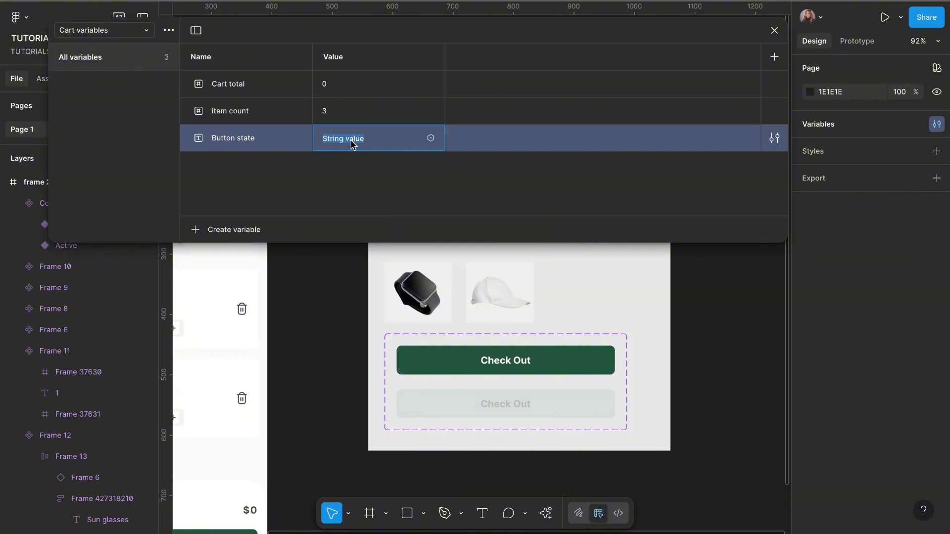
type("Act")
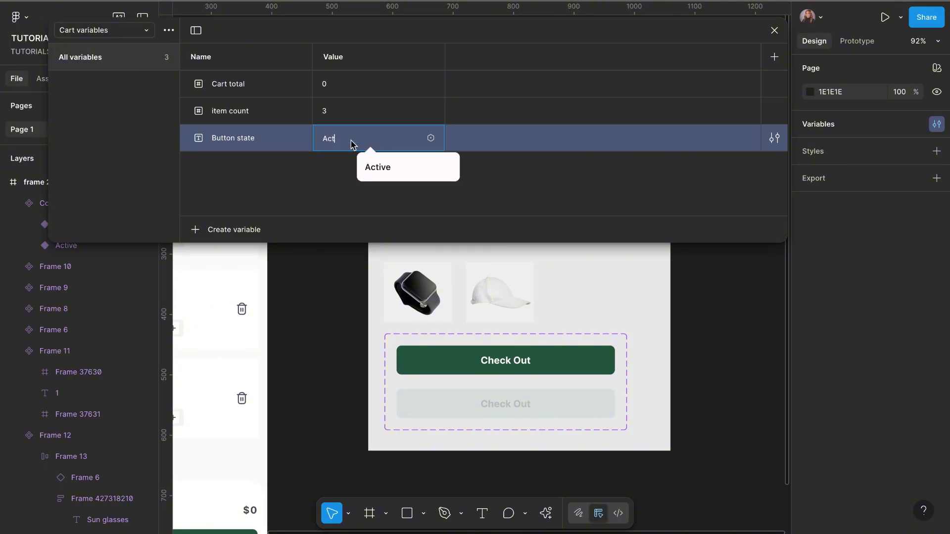
type("ive")
key("Return")
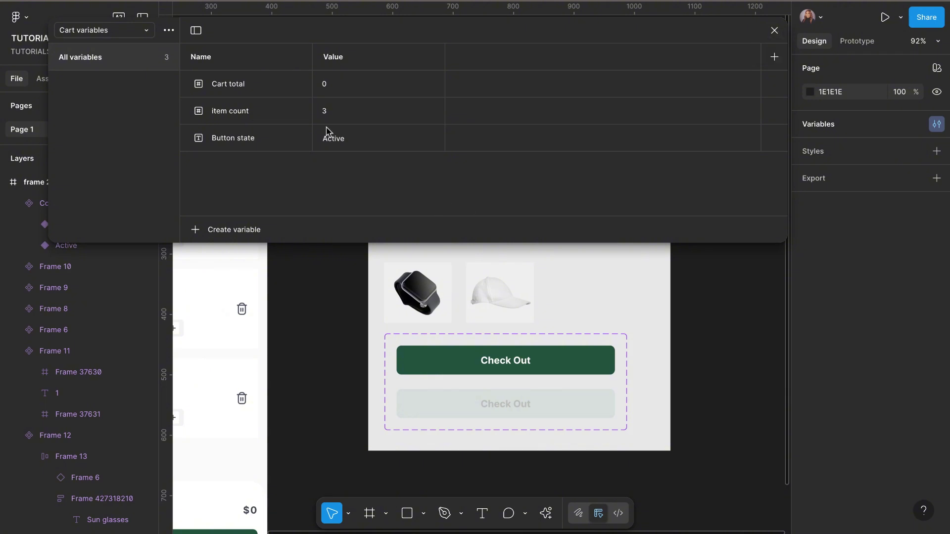
left_click(775, 31)
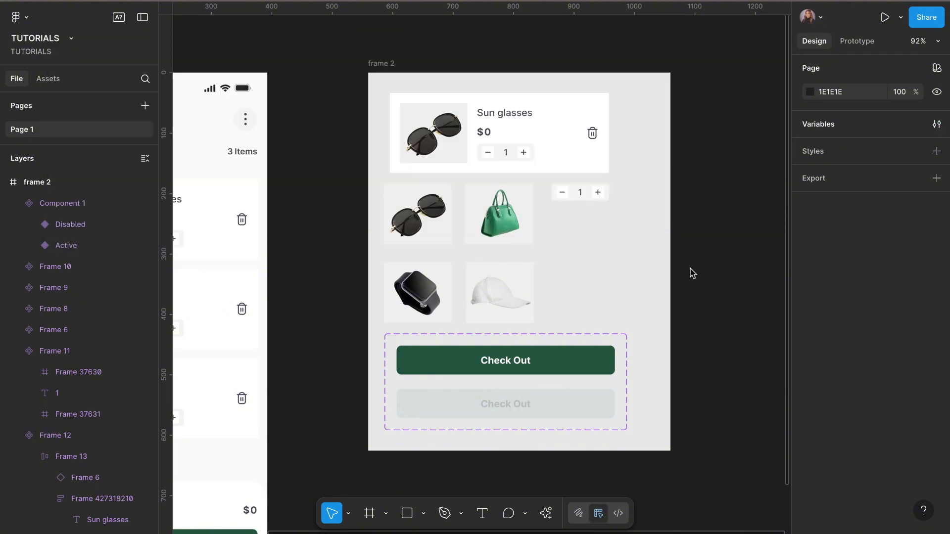
Step: Bind the State property of the Cart Screen's Check Out button to the Button state variable
scroll(690, 271, "right", 1)
scroll(556, 340, "down", 4)
scroll(555, 340, "left", 2)
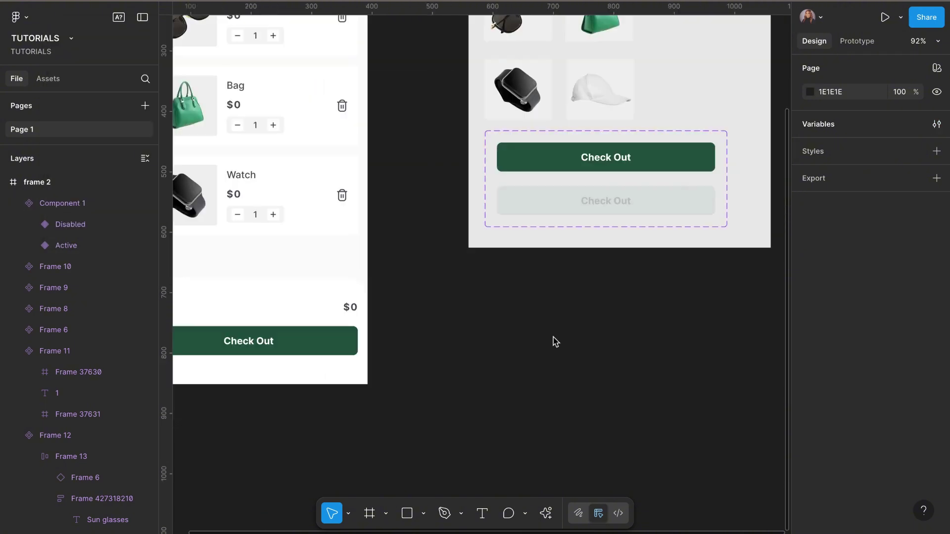
scroll(555, 341, "down", 3)
scroll(555, 342, "up", 1)
scroll(556, 342, "left", 1)
scroll(408, 377, "up", 5)
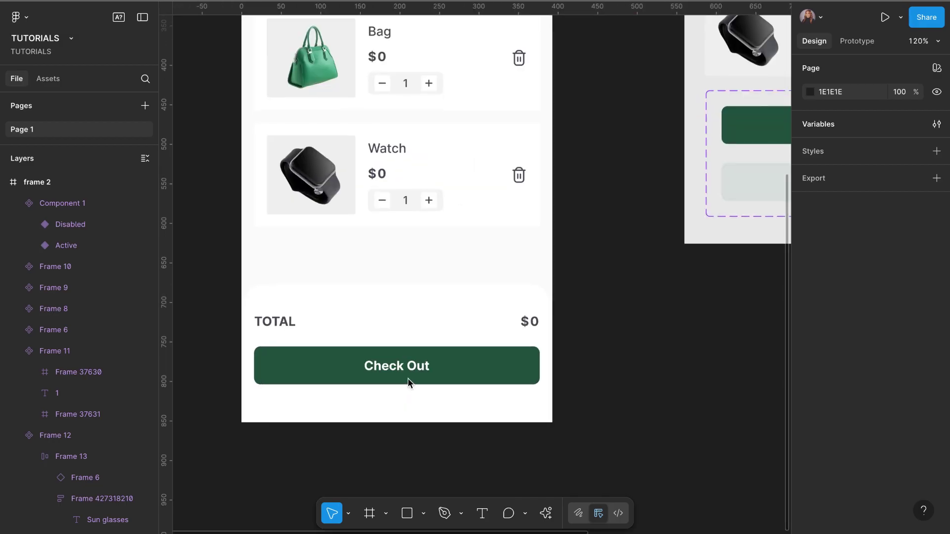
double_click(495, 371)
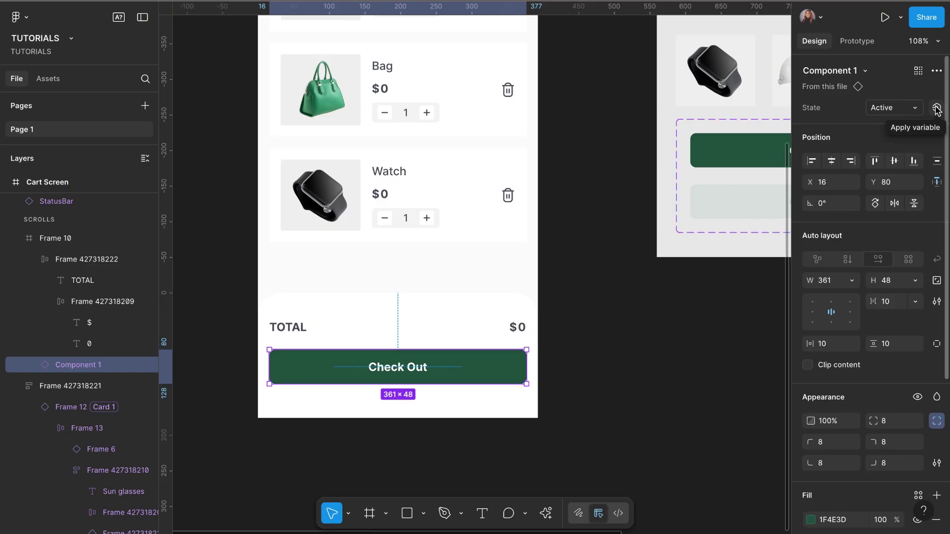
left_click(936, 110)
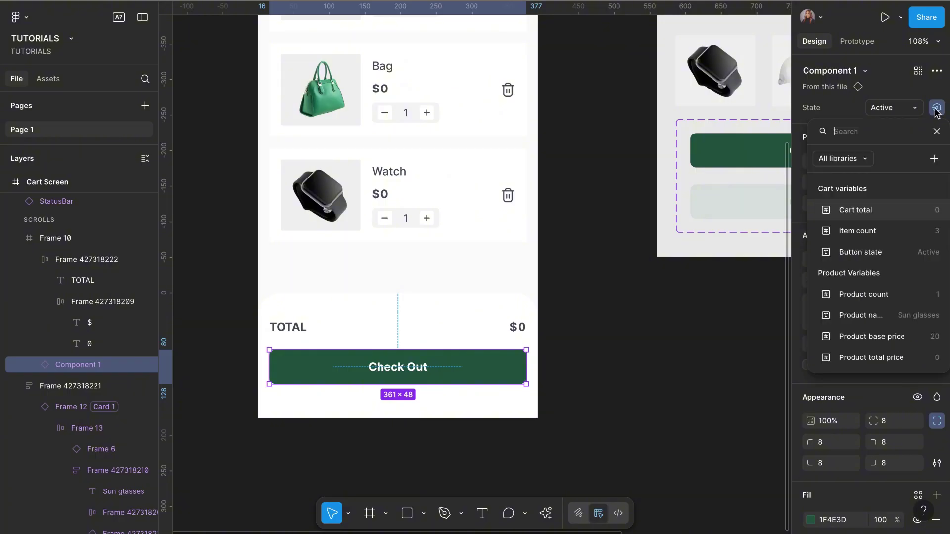
left_click(866, 254)
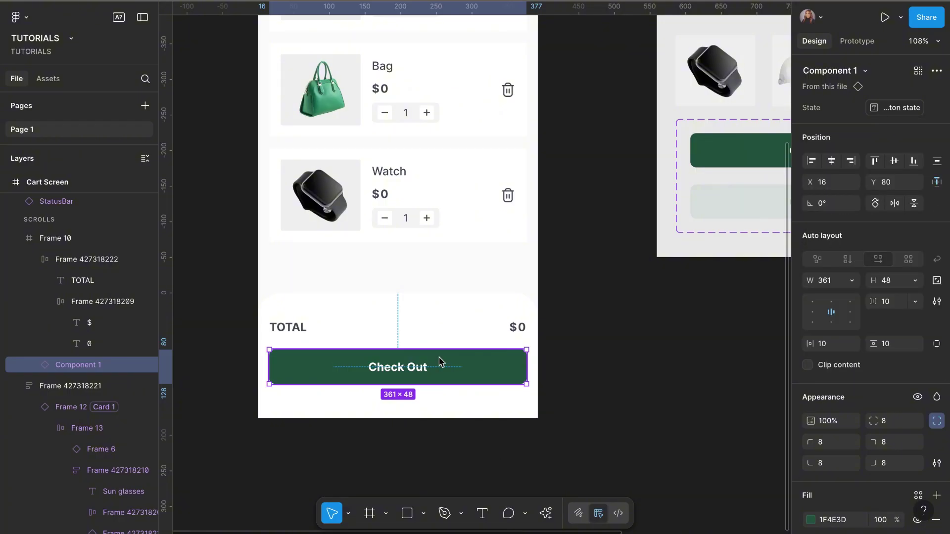
Step: Add a Conditional action to the main card's trash icon interaction, directly after the Product visibility action
scroll(448, 372, "down", 3)
scroll(447, 373, "right", 2)
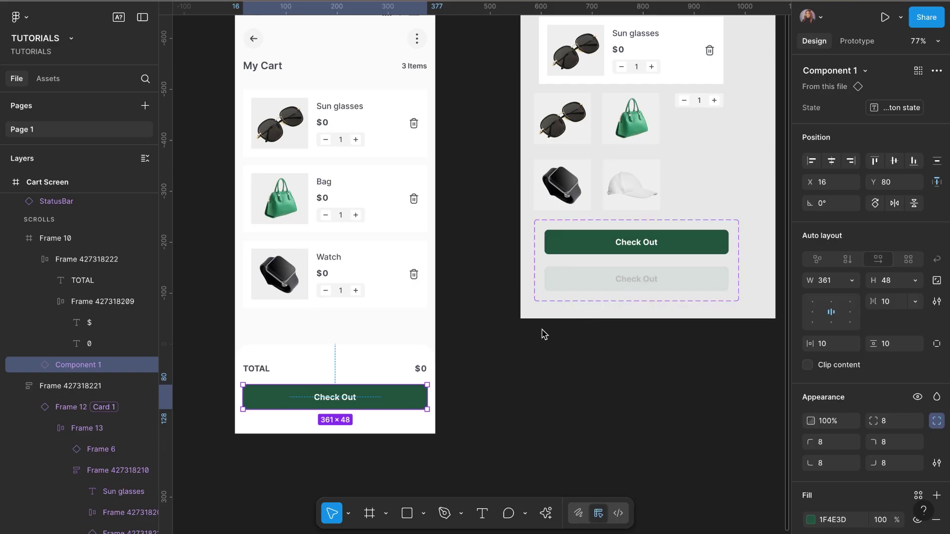
scroll(541, 333, "up", 2)
scroll(542, 334, "right", 2)
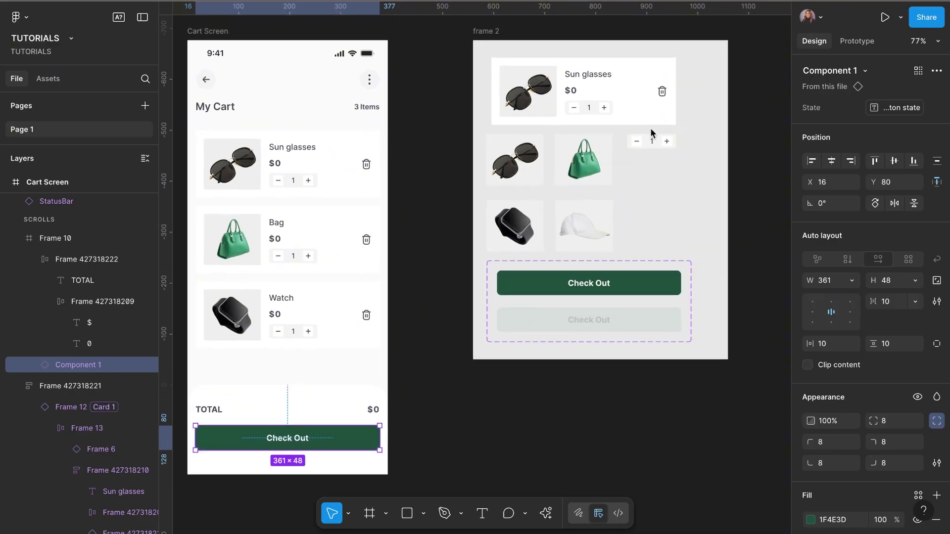
scroll(606, 131, "up", 5)
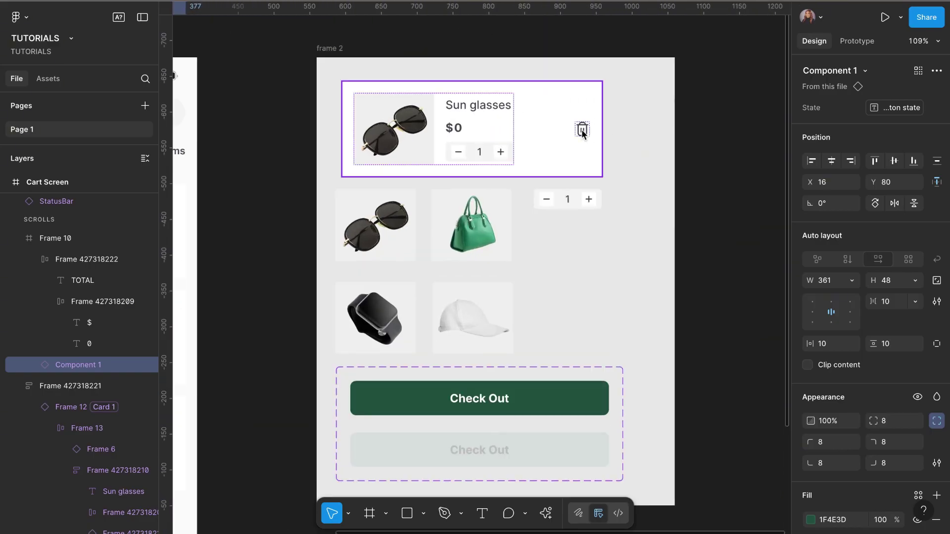
left_click(582, 131)
double_click(582, 132)
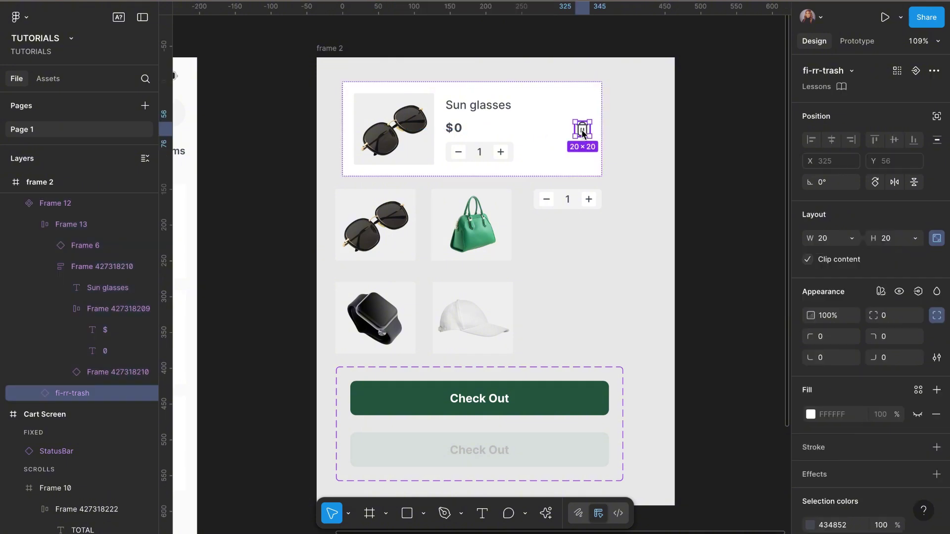
left_click(849, 41)
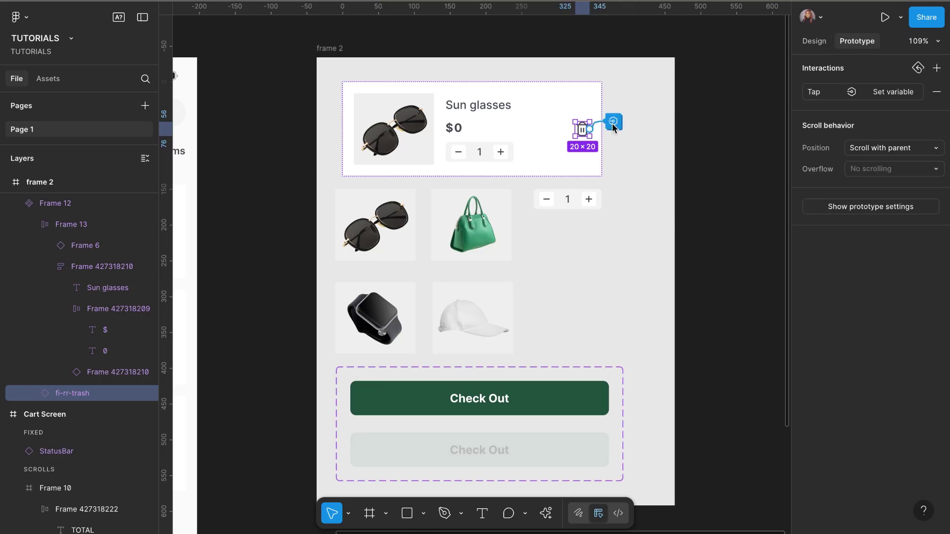
left_click(612, 123)
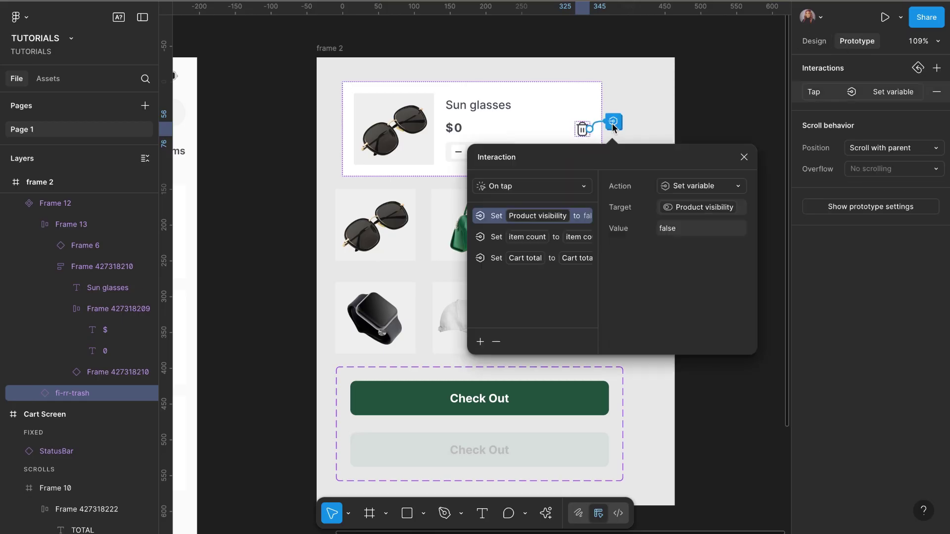
left_click(480, 342)
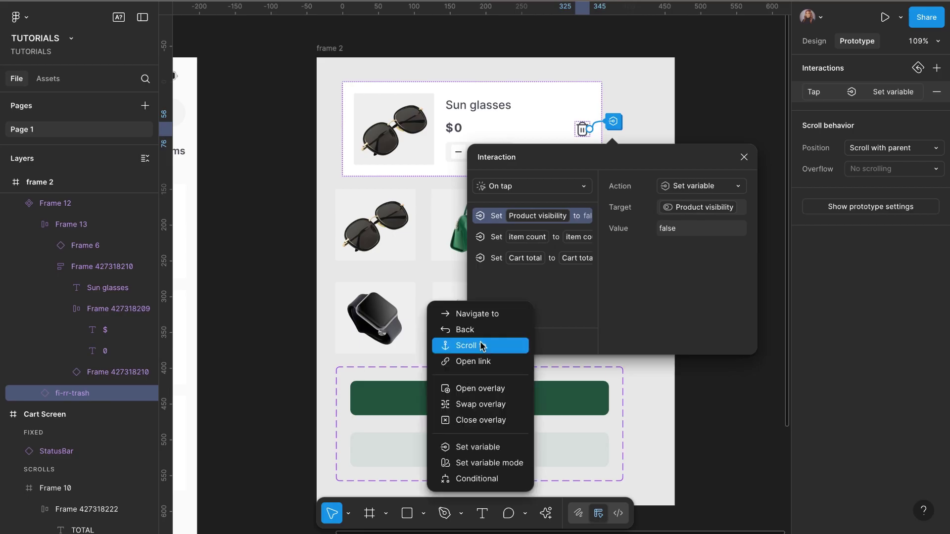
left_click(476, 478)
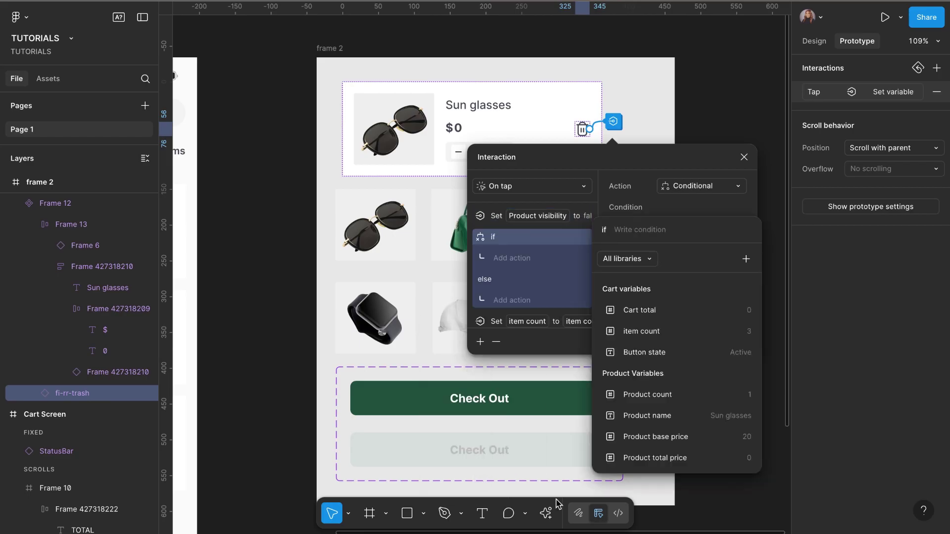
Step: Set the conditional's if condition to item count == 0
left_click(650, 338)
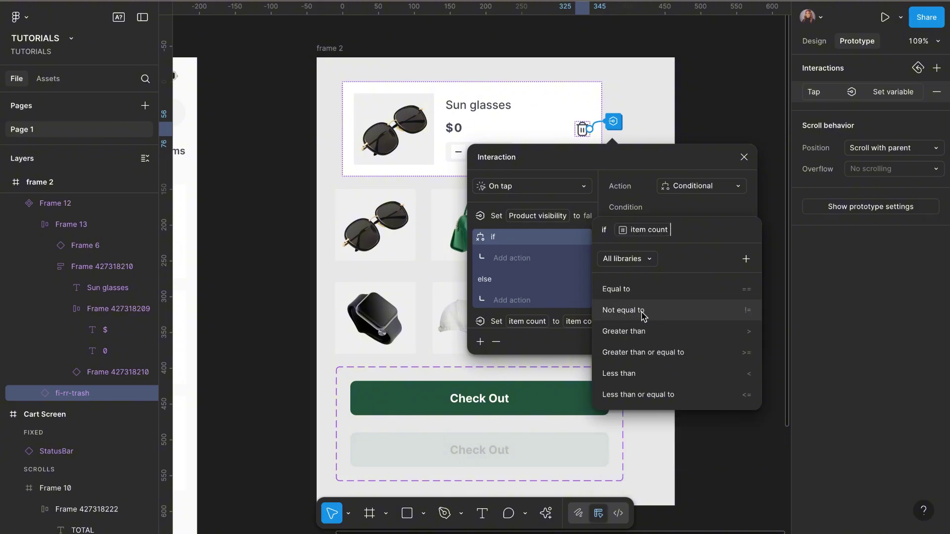
left_click(646, 293)
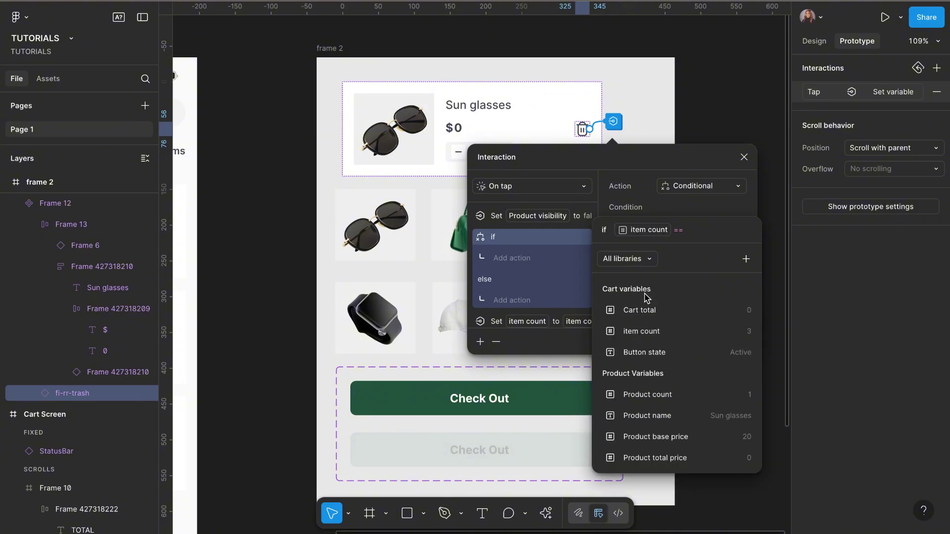
type("0")
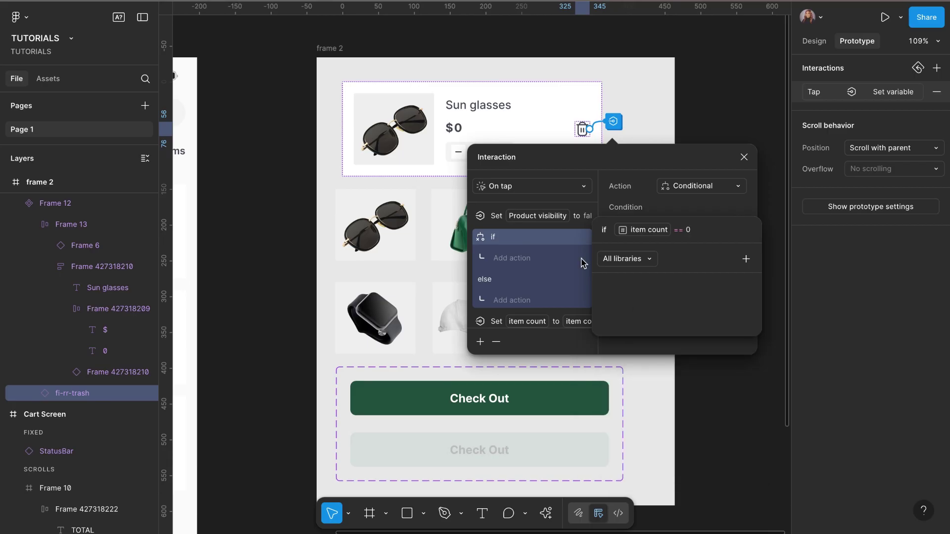
key("Return")
Step: Add a Set variable action under the if branch that sets Button state to "Disabled", and close the interaction settings
left_click(518, 261)
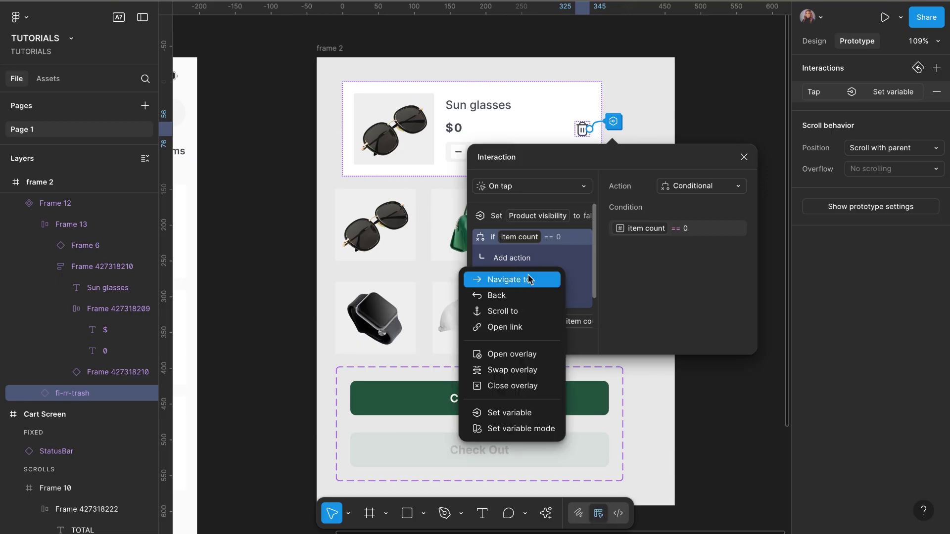
left_click(519, 413)
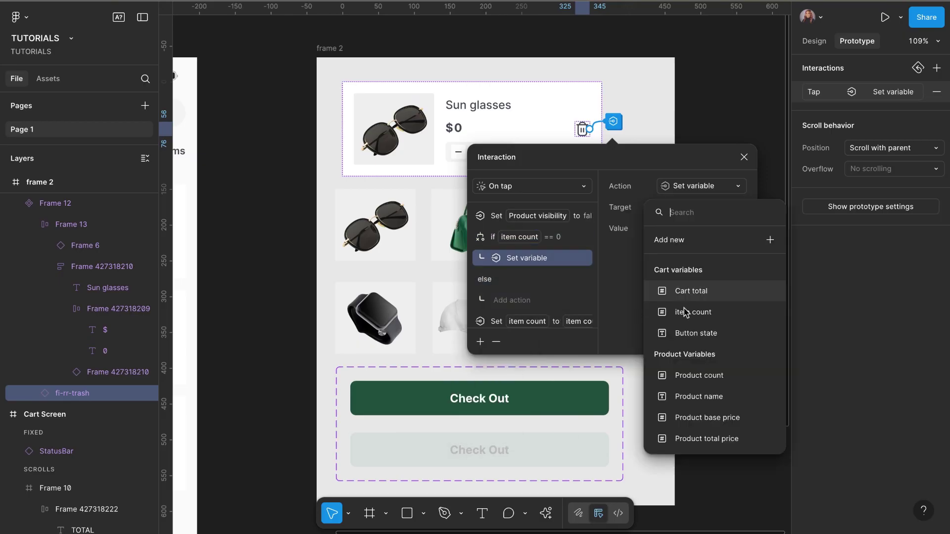
left_click(702, 338)
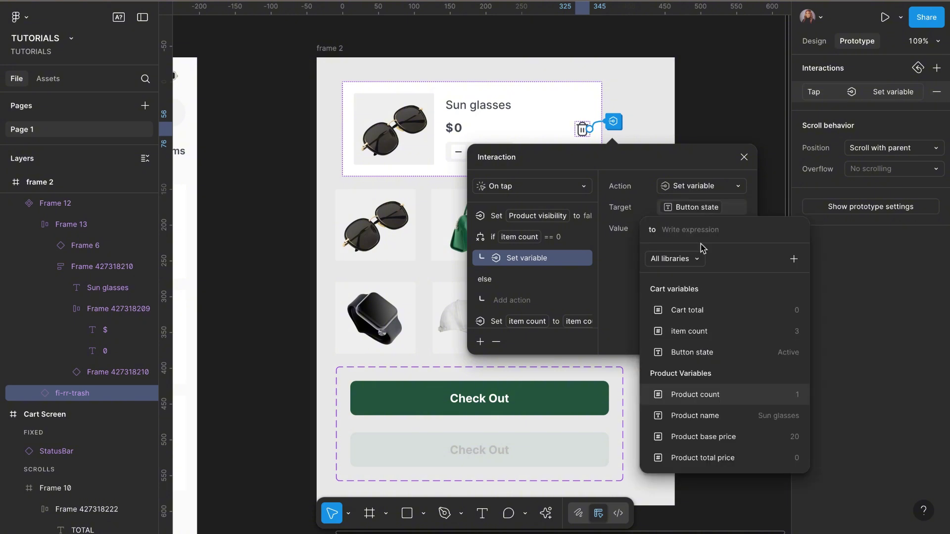
type("D")
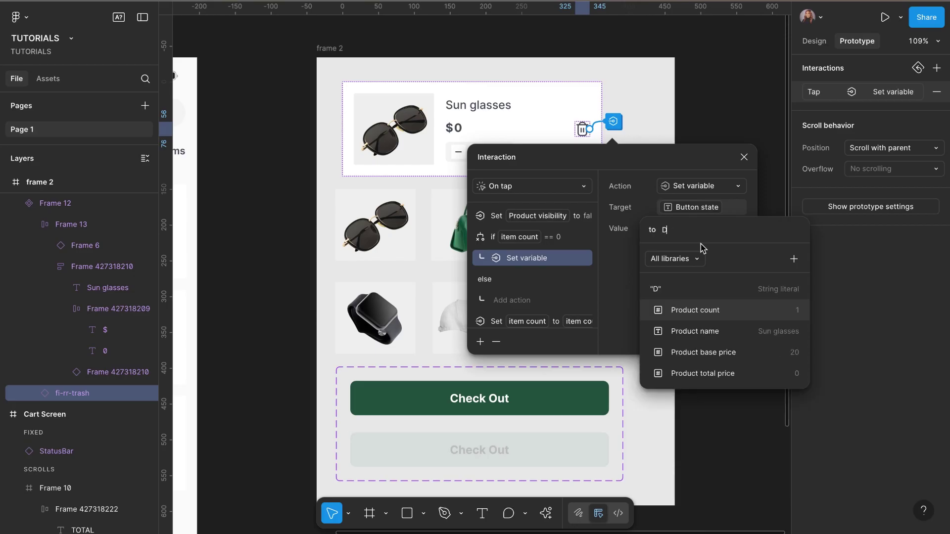
type("is")
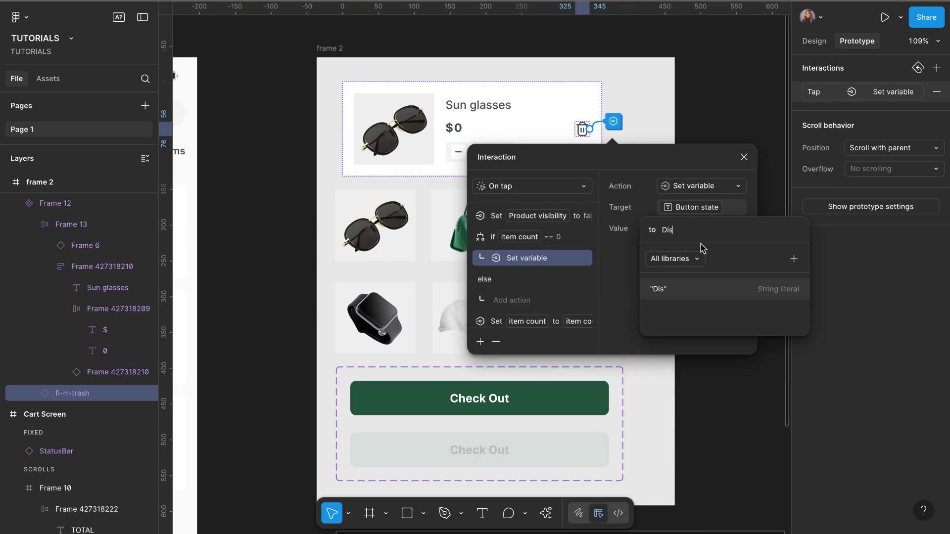
type("abled")
left_click(678, 292)
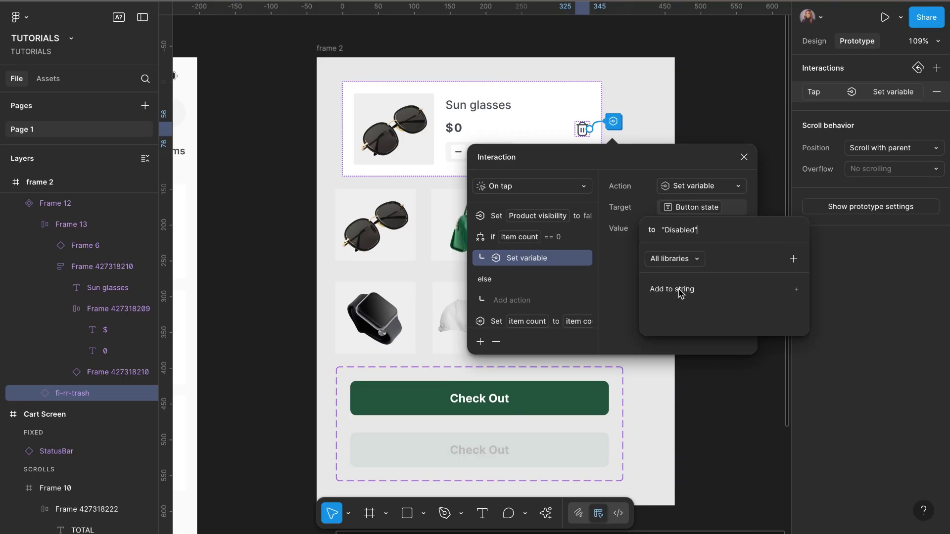
left_click(753, 201)
left_click(743, 158)
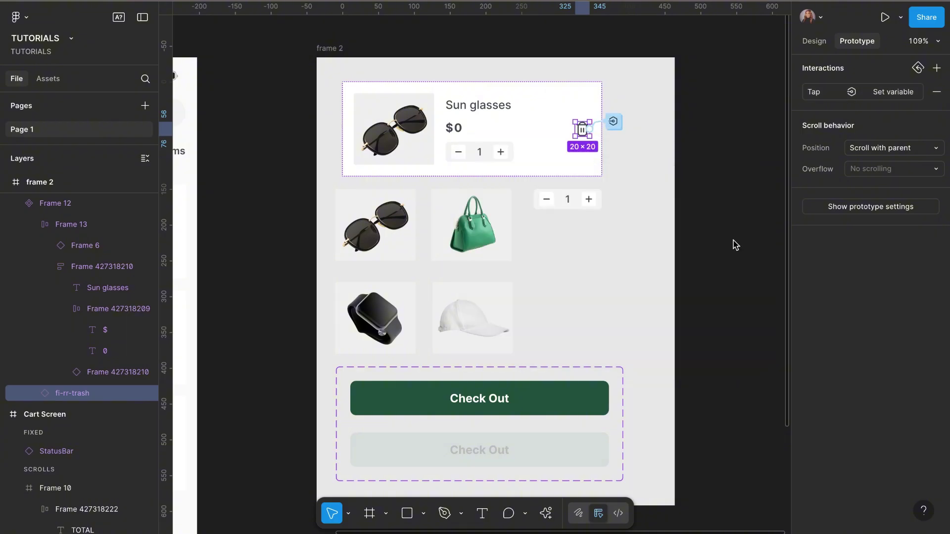
scroll(651, 274, "down", 3)
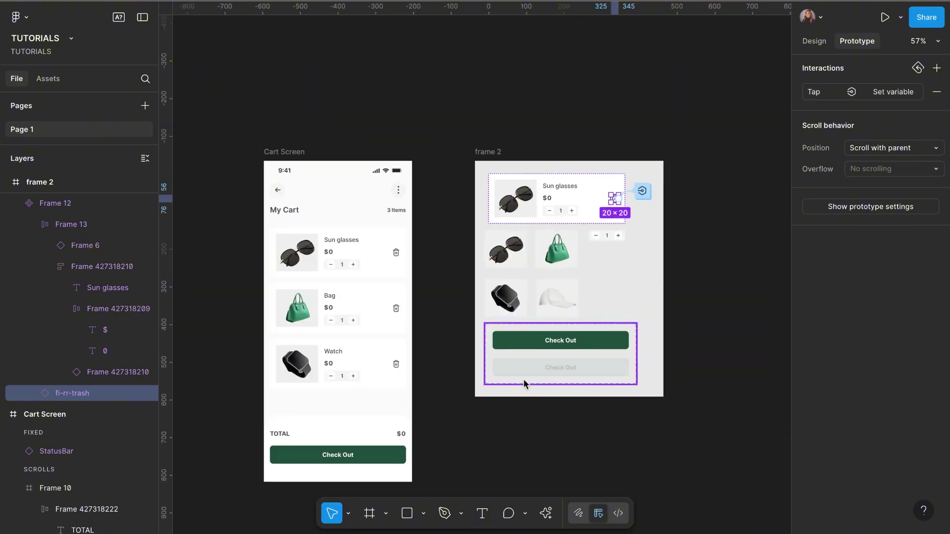
Step: Check the State property value of the disabled Check Out button variant in frame 2
left_click(815, 41)
double_click(601, 377)
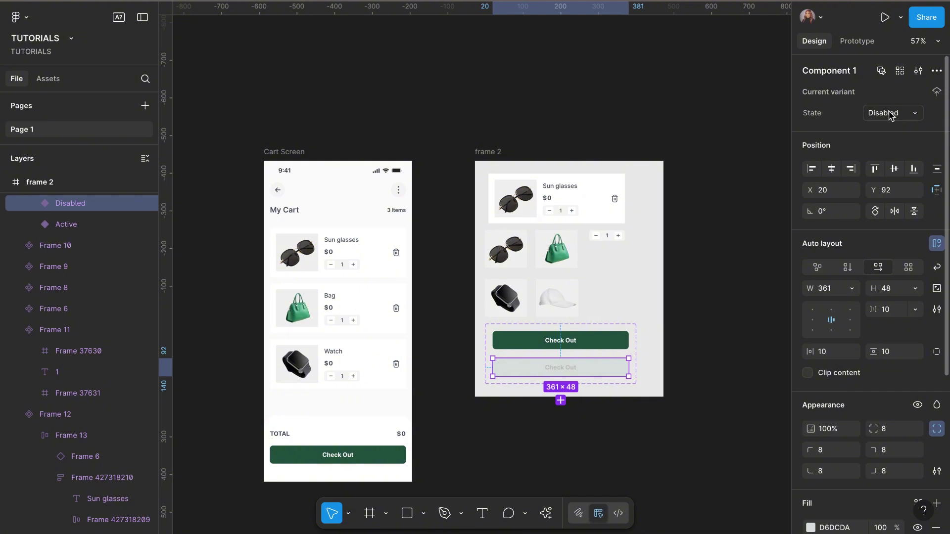
left_click(762, 180)
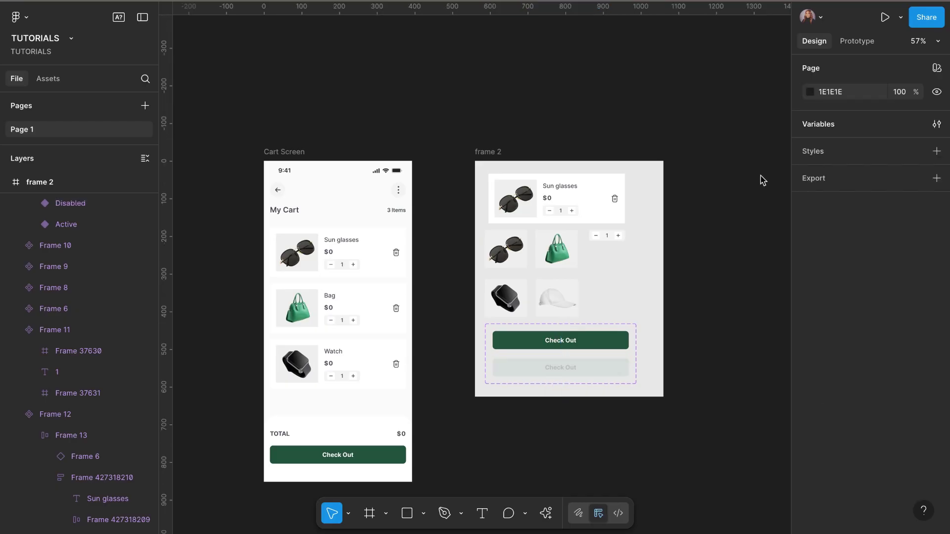
Step: Reload the cart prototype preview and remove all product cards with their trash icons to test the Check Out button
left_click(273, 1)
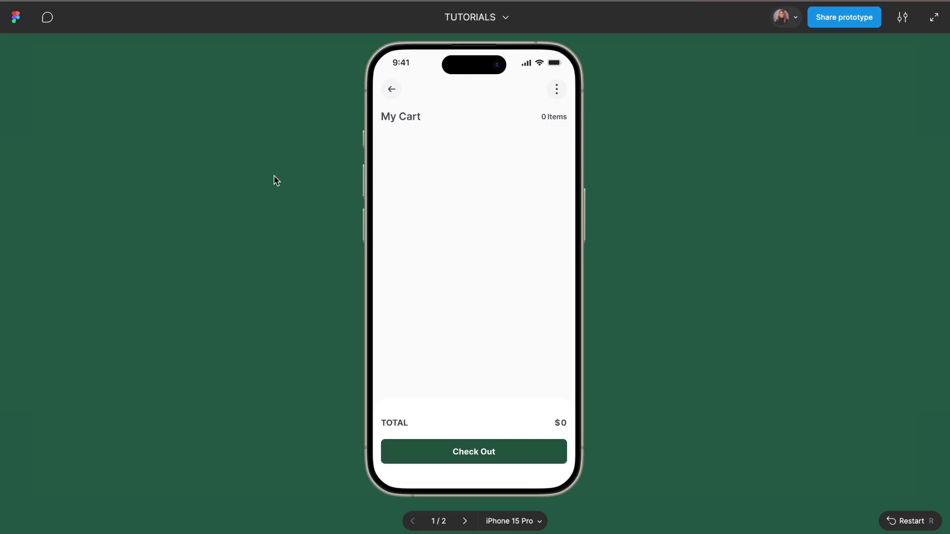
left_click(69, 1)
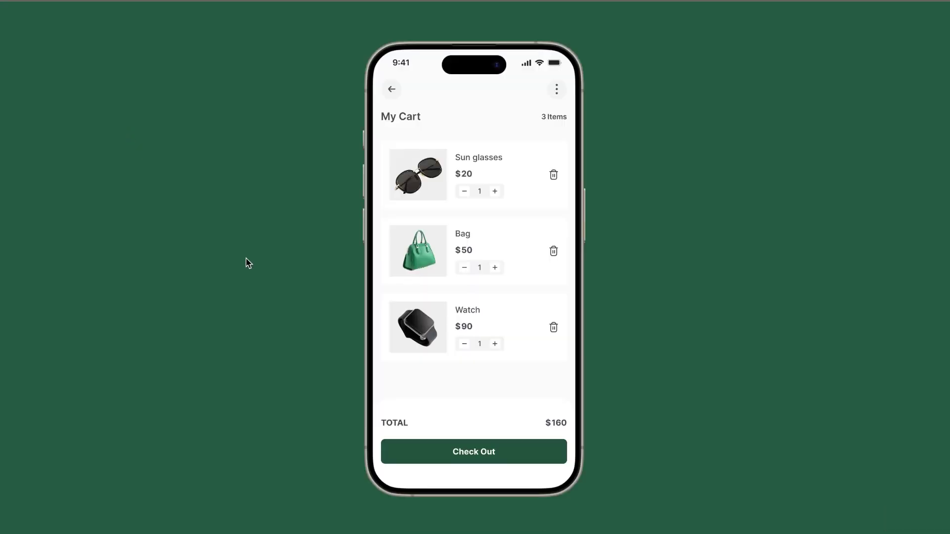
left_click(554, 176)
left_click(553, 176)
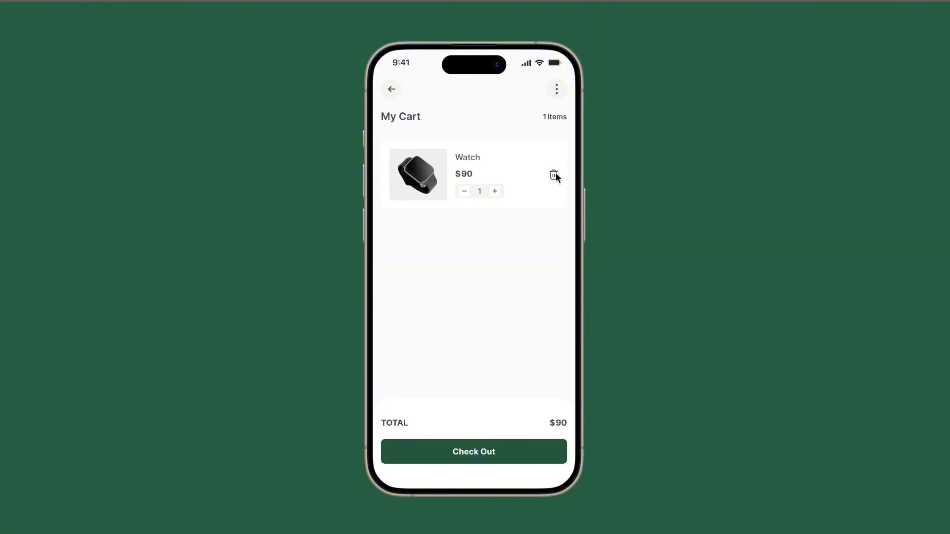
left_click(554, 176)
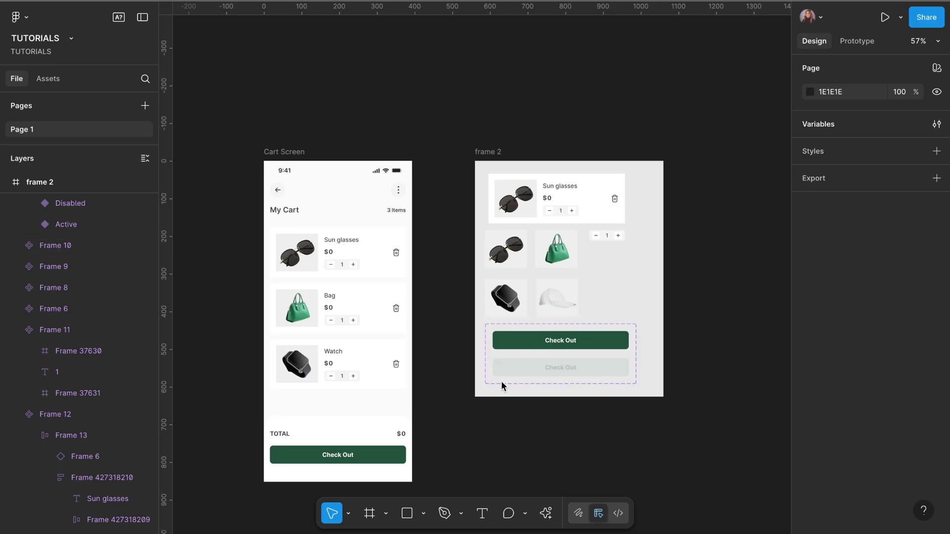
Step: In the main card's trash icon interaction, move the item count action above the conditional, directly after the Product visibility action
left_click(617, 200)
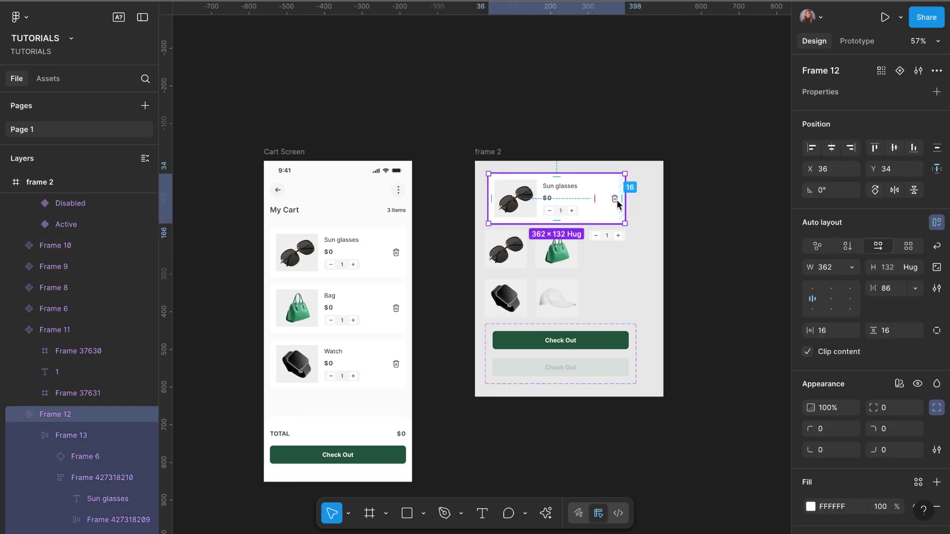
left_click(617, 200)
left_click(670, 184)
scroll(670, 185, "up", 5)
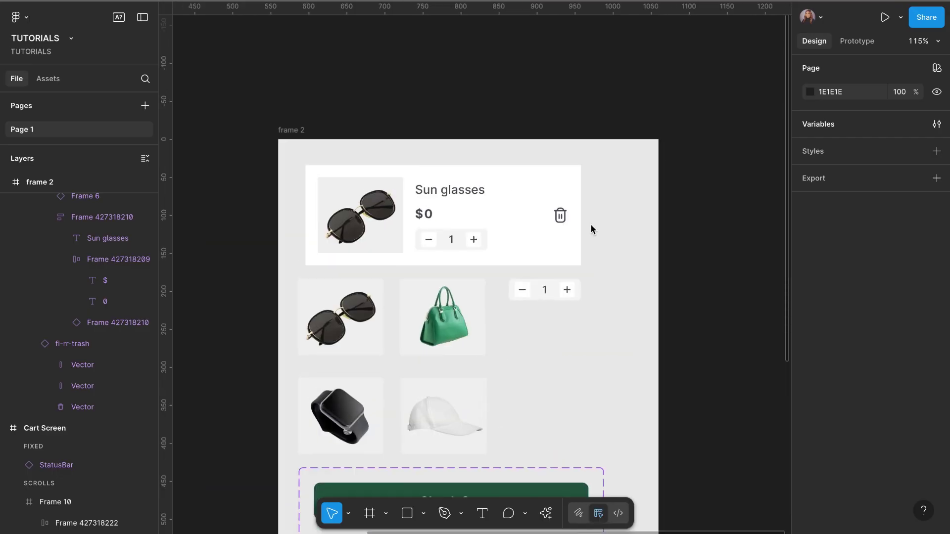
double_click(560, 215)
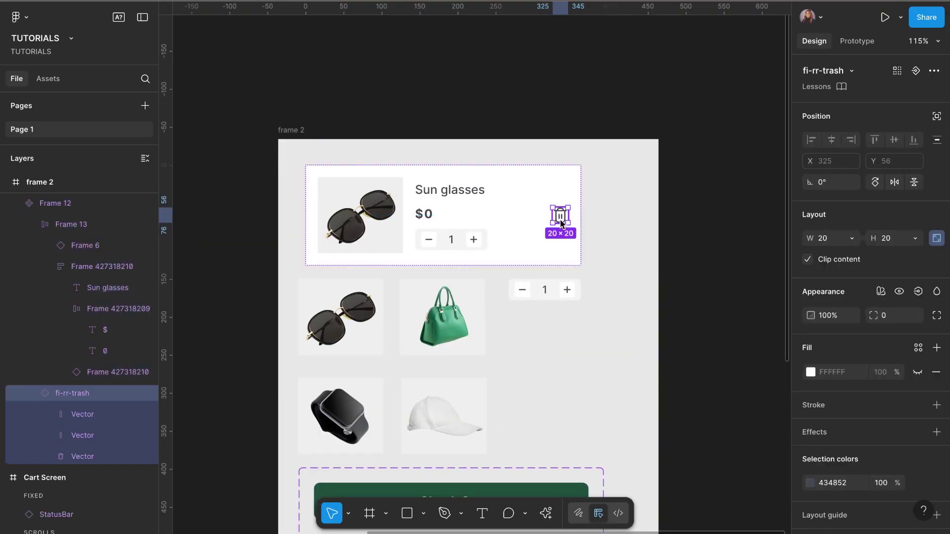
left_click(847, 42)
left_click(812, 96)
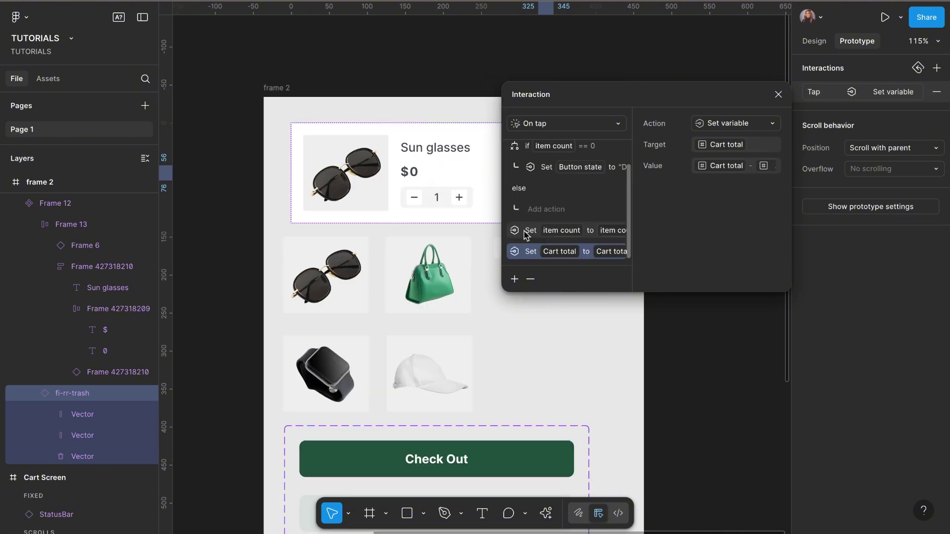
left_click(527, 235)
scroll(526, 235, "up", 2)
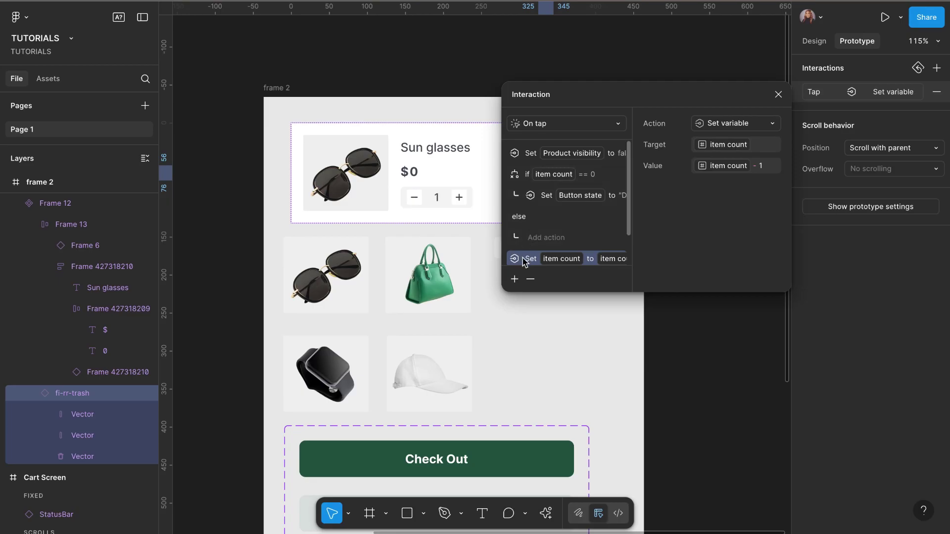
left_click_drag(524, 261, 525, 172)
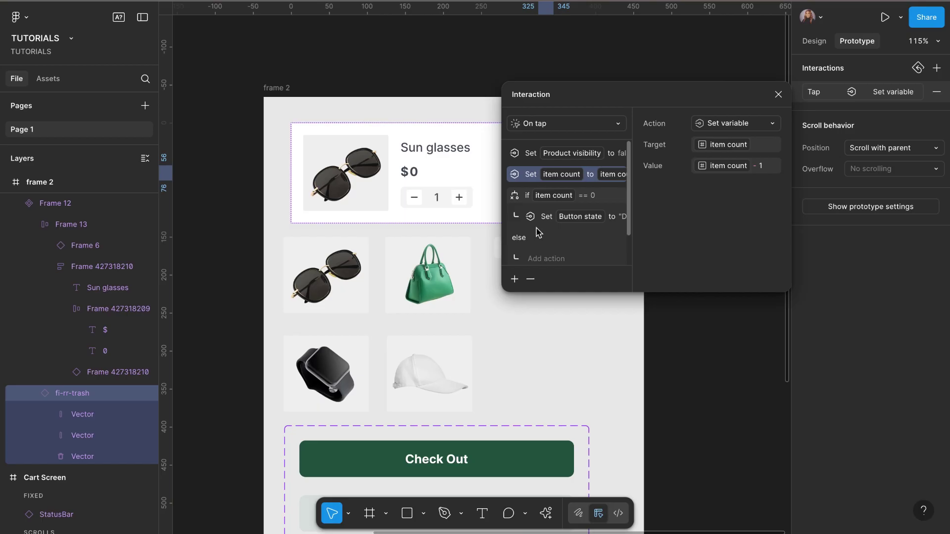
Step: Move the Cart total action above the conditional, directly after the item count action, and close the interaction settings
scroll(539, 232, "down", 1)
left_click_drag(524, 251, 523, 174)
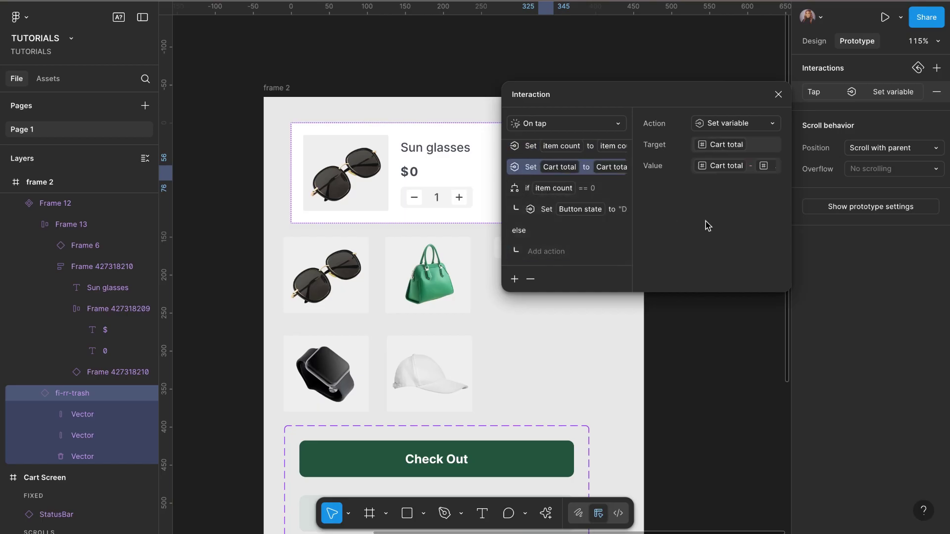
left_click(778, 94)
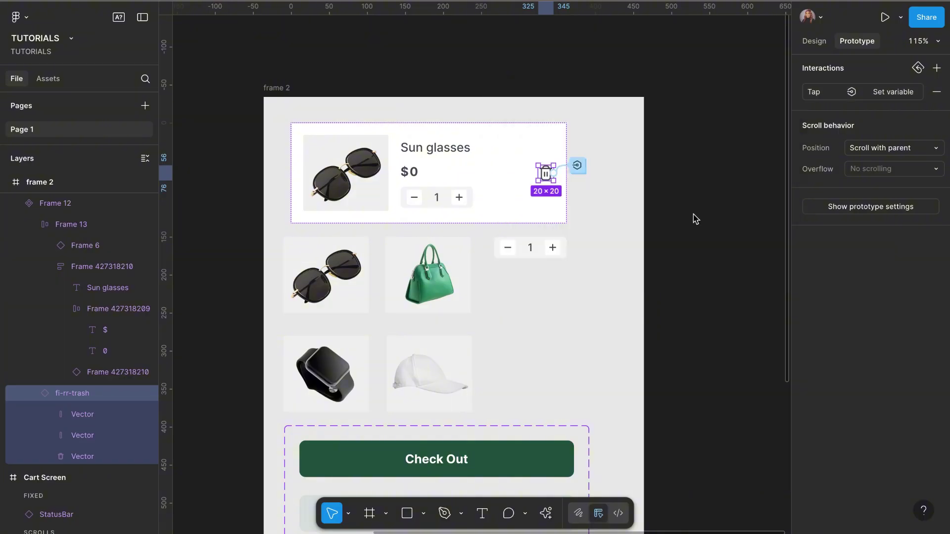
Step: Retest the prototype preview by removing the Sun glasses, Bag and Watch cards with their trash icons
scroll(695, 219, "down", 1)
scroll(695, 219, "down", 2)
key("ctrl+Tab")
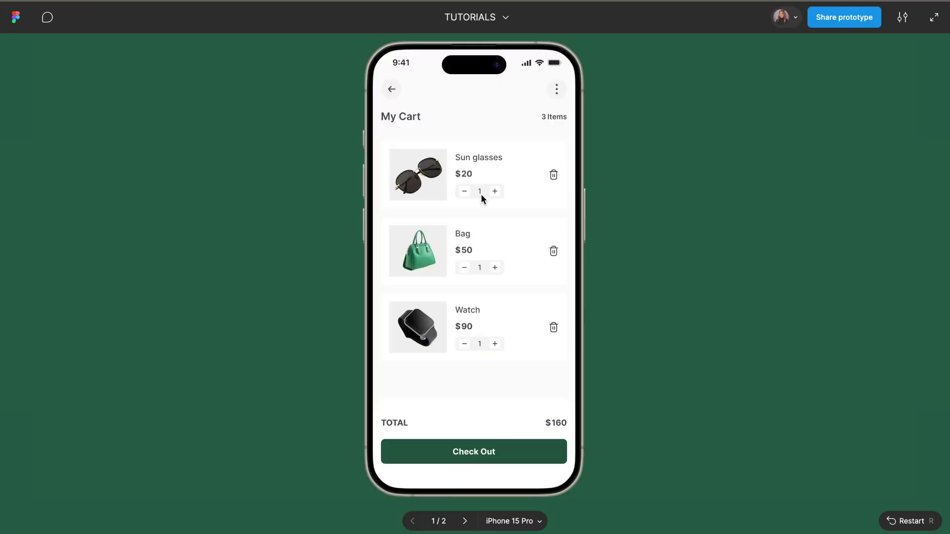
left_click(552, 176)
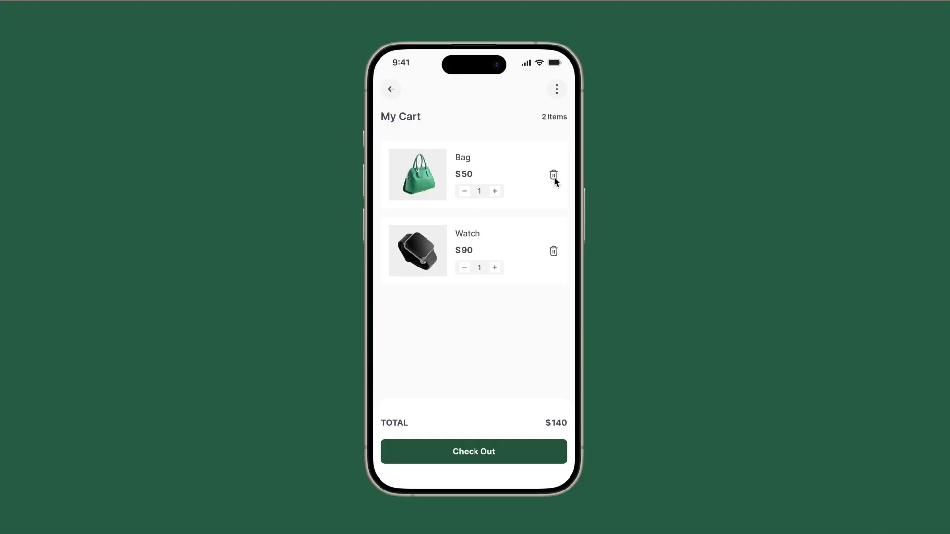
left_click(554, 178)
left_click(554, 178)
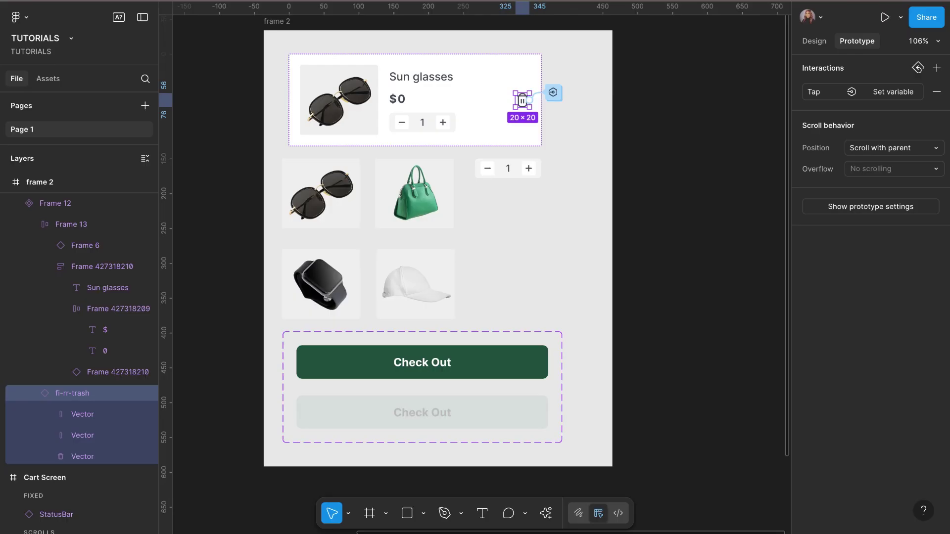
Step: Review the order of actions in the trash icon's tap interaction and return to the prototype preview
left_click(817, 92)
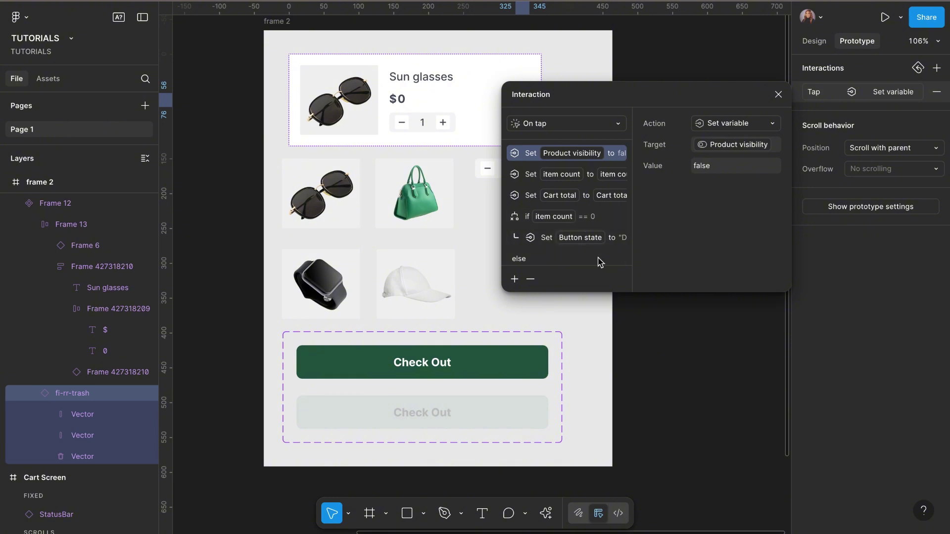
left_click(777, 95)
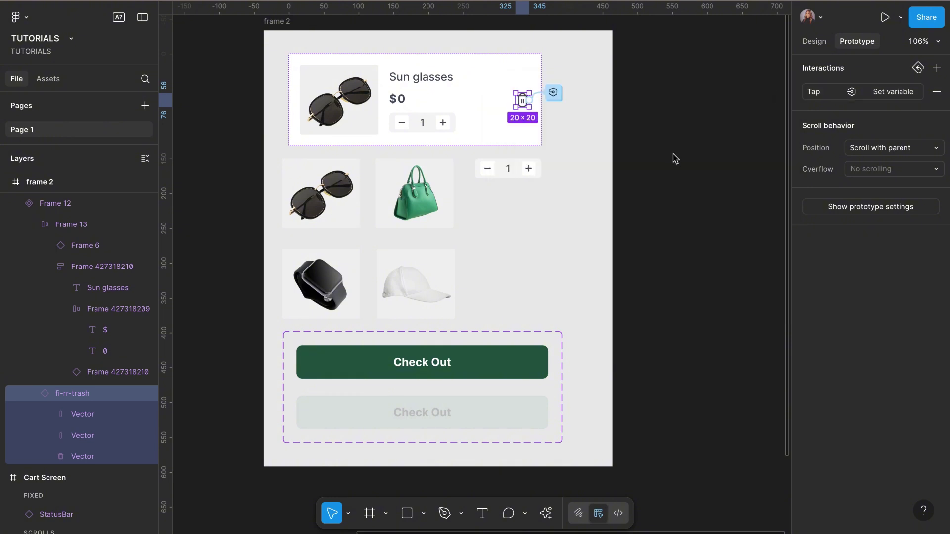
key("Escape")
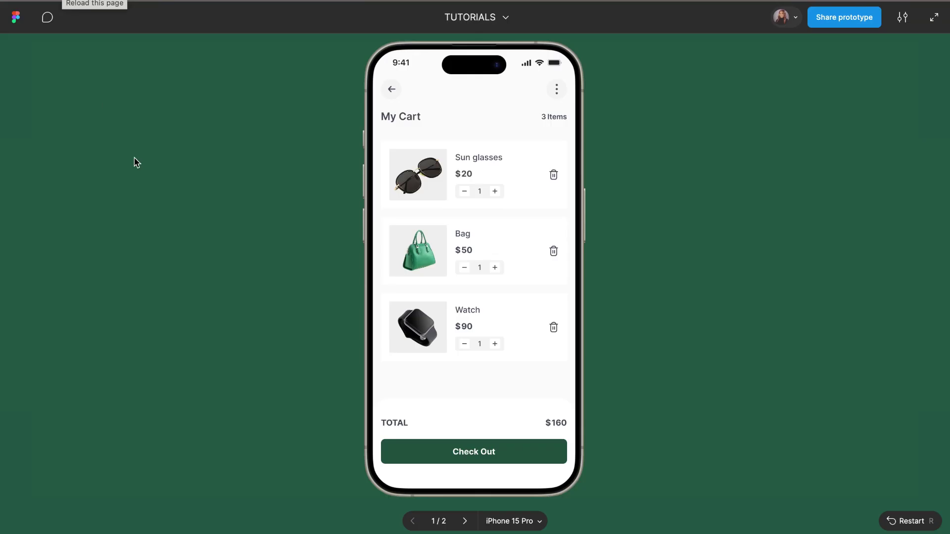
Step: Test the Sun glasses quantity controls in the preview by raising the quantity several times and lowering it again
left_click(495, 191)
left_click(495, 191)
left_click(495, 191)
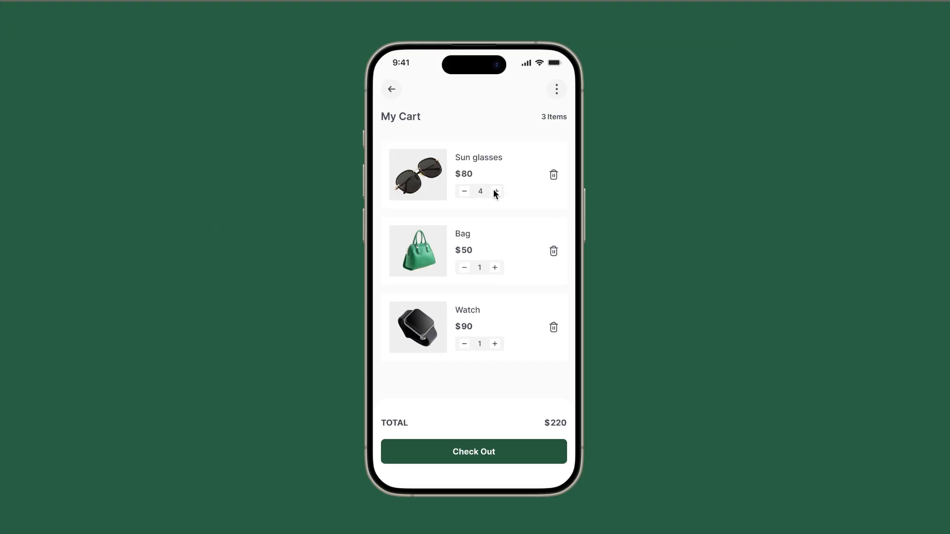
left_click(494, 191)
left_click(495, 191)
left_click(495, 191)
left_click(464, 192)
left_click(465, 191)
left_click(465, 191)
Step: Raise the Bag quantity in the preview and lower the Sun glasses quantity to 4
left_click(495, 267)
left_click(495, 268)
left_click(494, 268)
left_click(465, 191)
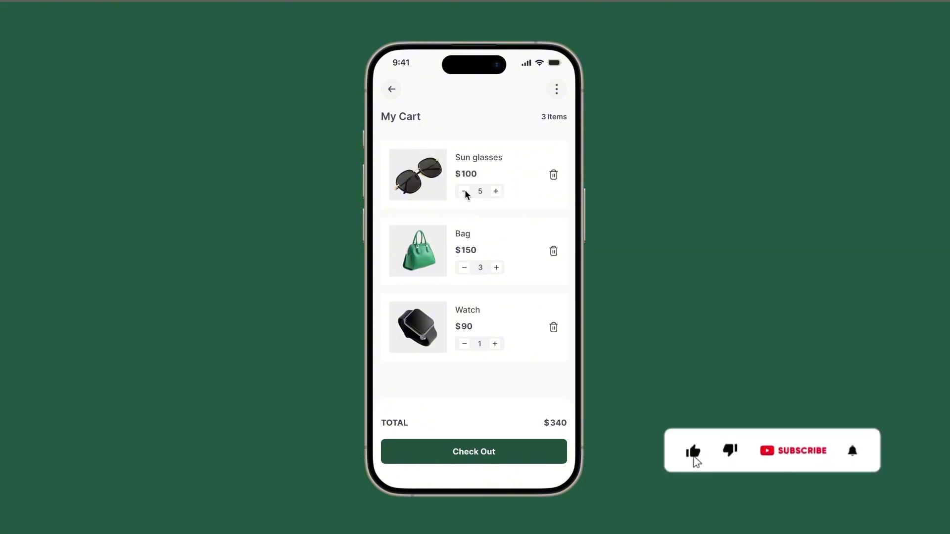
left_click(465, 191)
Step: Test the Bag quantity controls by raising the quantity further and lowering it to 2
left_click(497, 266)
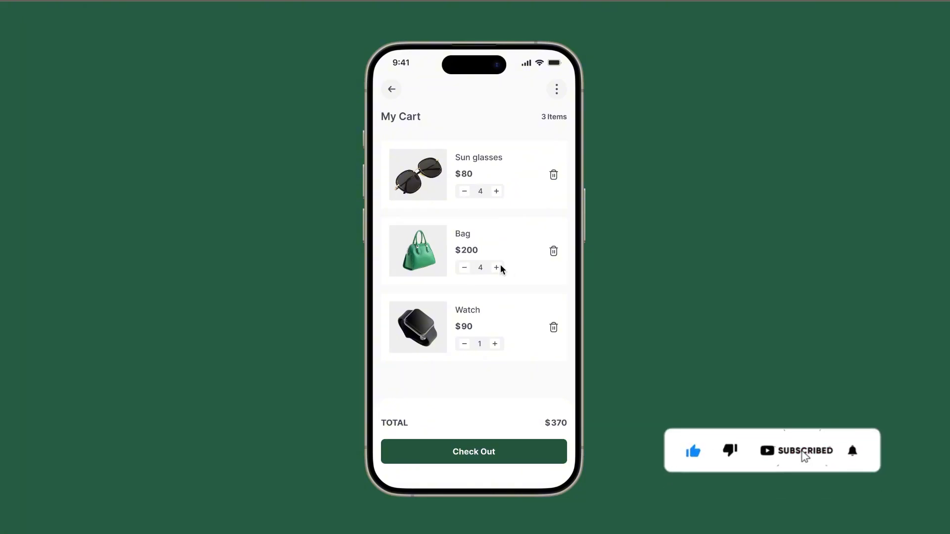
left_click(497, 266)
left_click(464, 267)
left_click(464, 268)
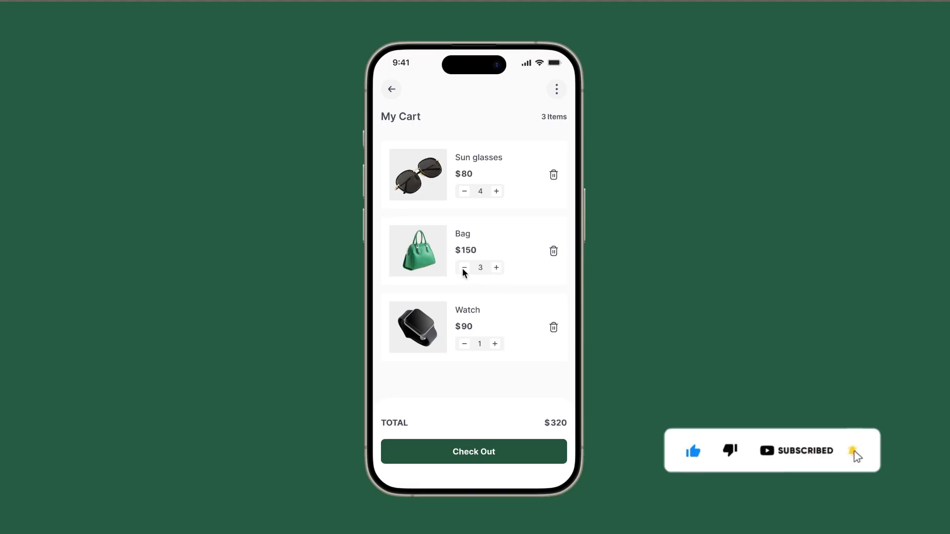
left_click(464, 267)
Step: Test the Watch quantity controls, ending at 2, and remove the Bag and Watch cards from the cart
left_click(495, 341)
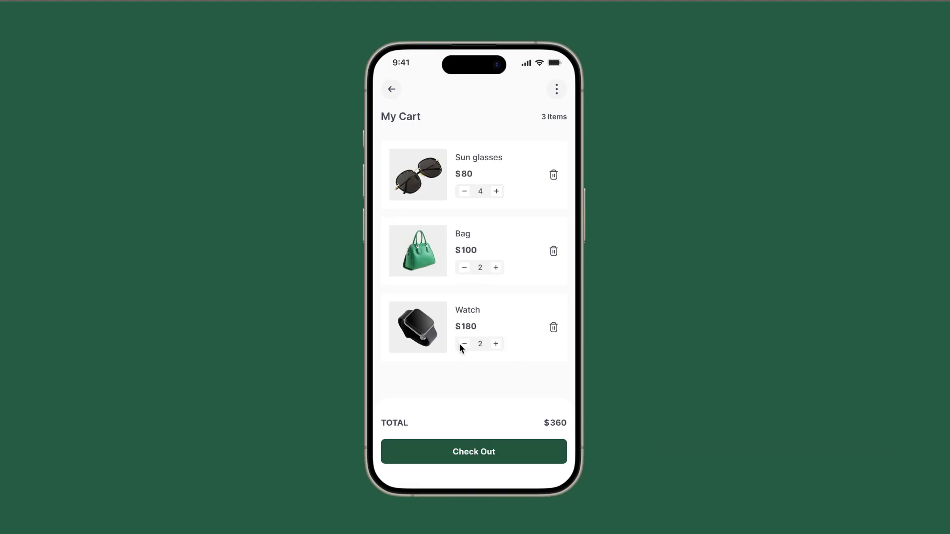
left_click(460, 348)
left_click(464, 347)
left_click(495, 344)
left_click(554, 251)
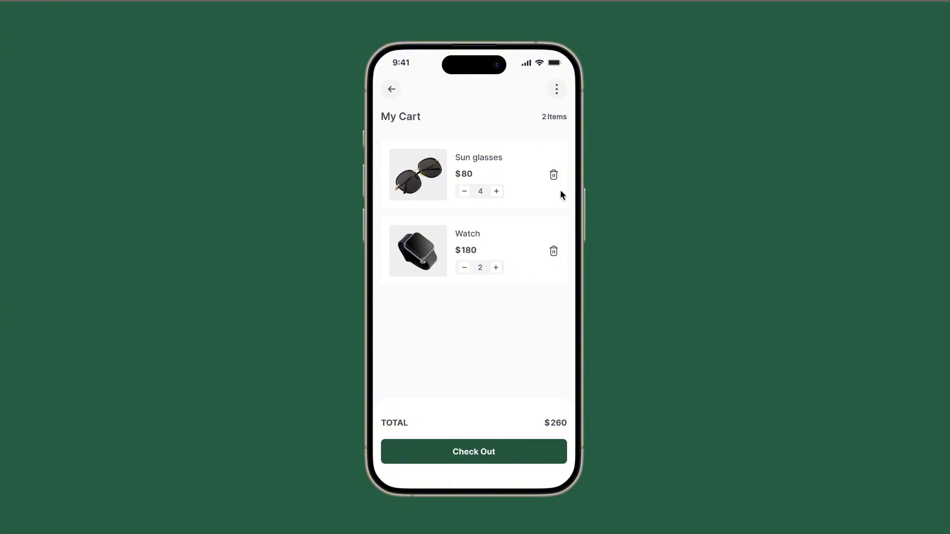
left_click(554, 251)
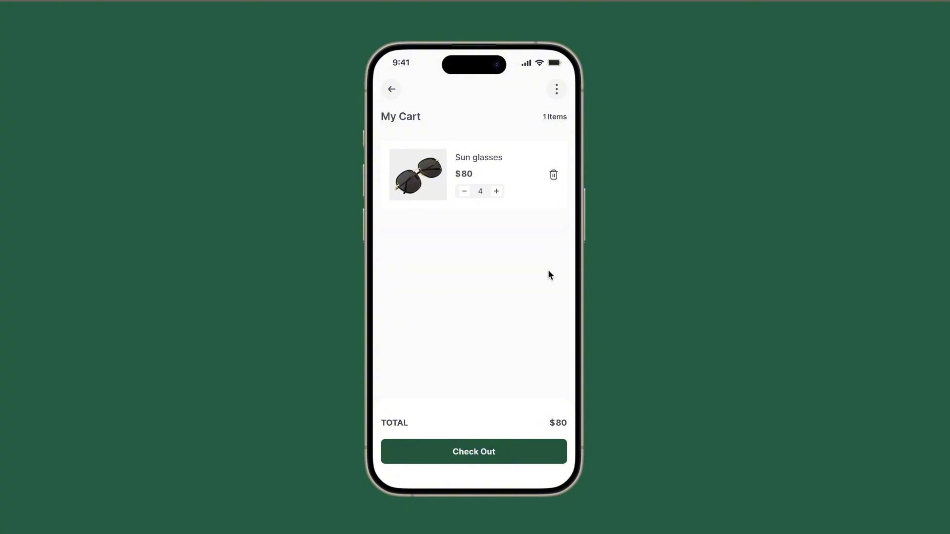
Step: Raise and lower the remaining Sun glasses quantity, and remove its card to test the empty cart
left_click(496, 191)
left_click(496, 191)
left_click(463, 191)
left_click(463, 192)
left_click(463, 191)
left_click(463, 192)
left_click(553, 175)
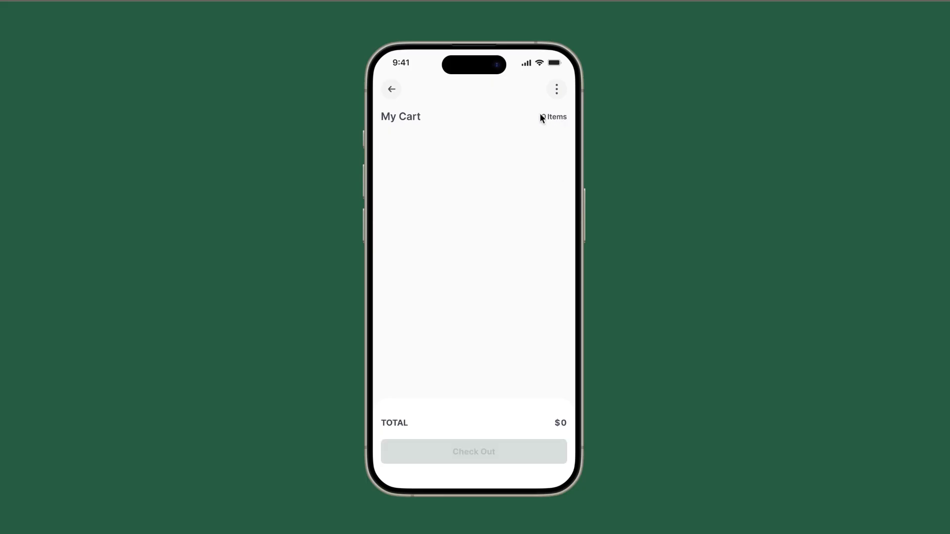